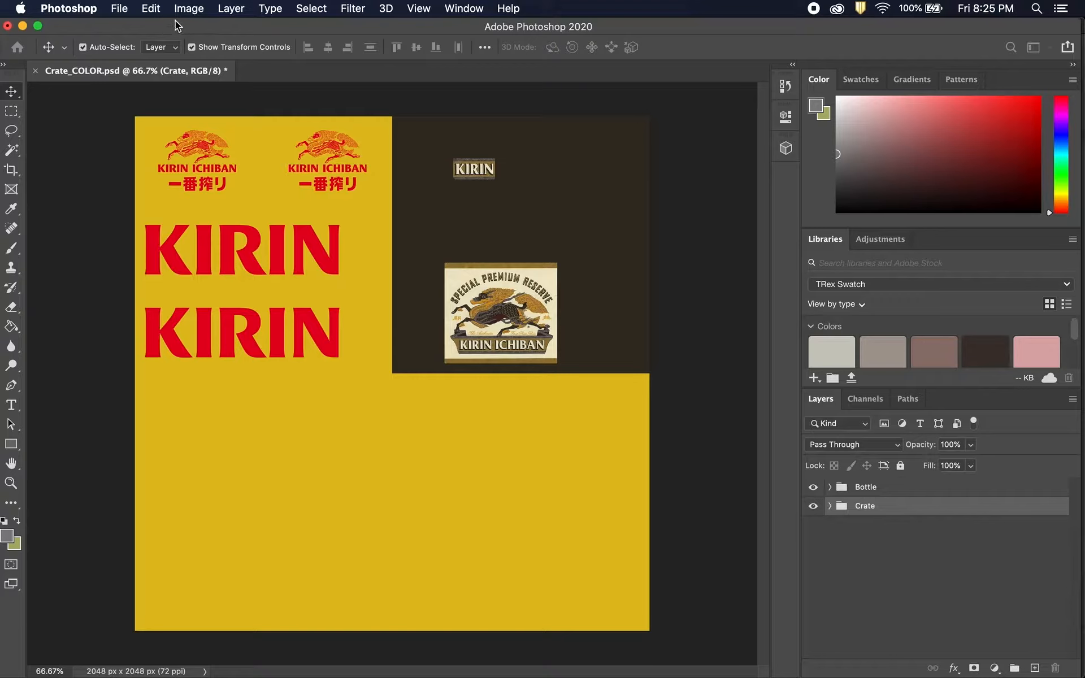
# Convert the Crate_COLOR.psd document to 16 Bits/Channel.
pyautogui.click(188, 9)
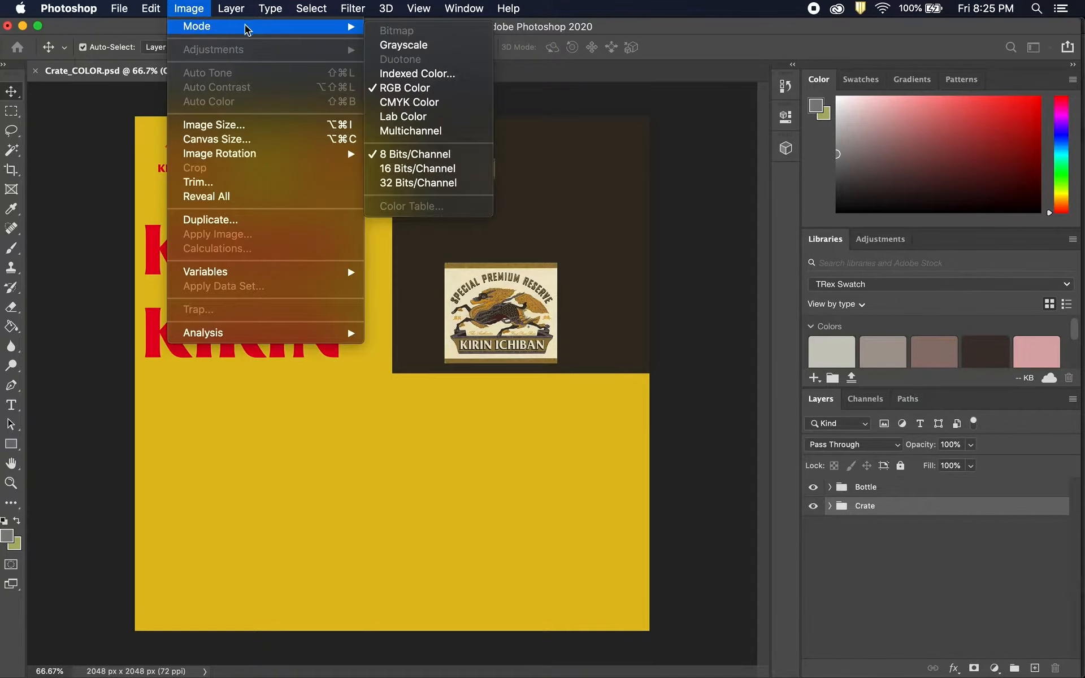
pyautogui.moveTo(192, 26)
pyautogui.click(407, 169)
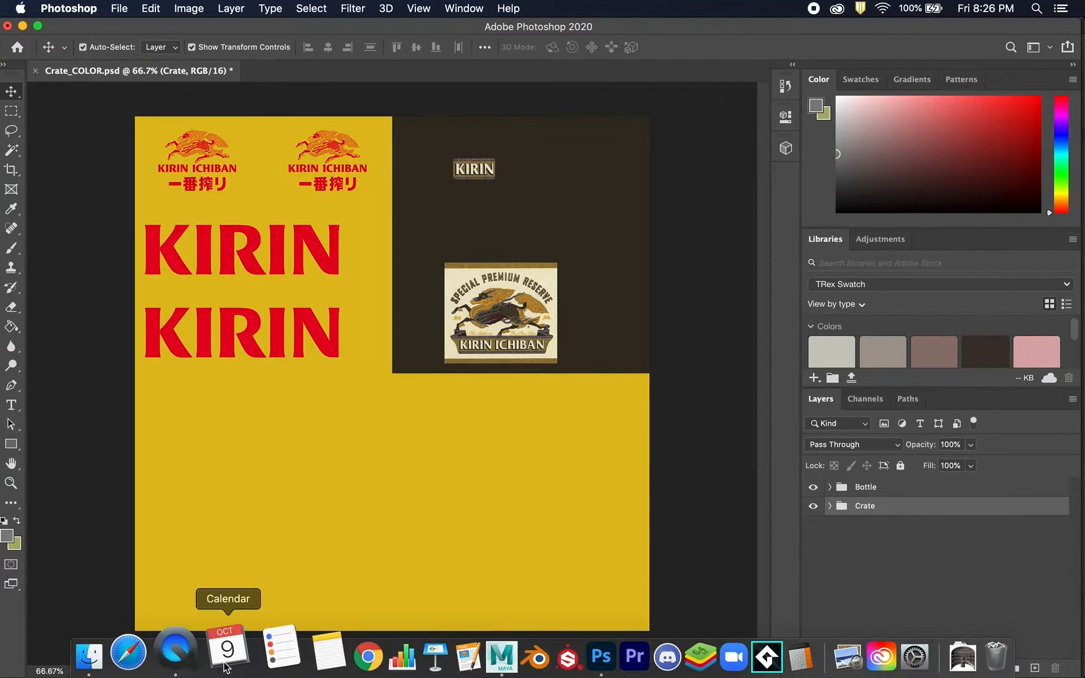
# Switch to Finder and open Documents/maya/projects/default/sourceimages/Bakes, keeping the Photoshop canvas accessible beside the file list.
pyautogui.click(130, 653)
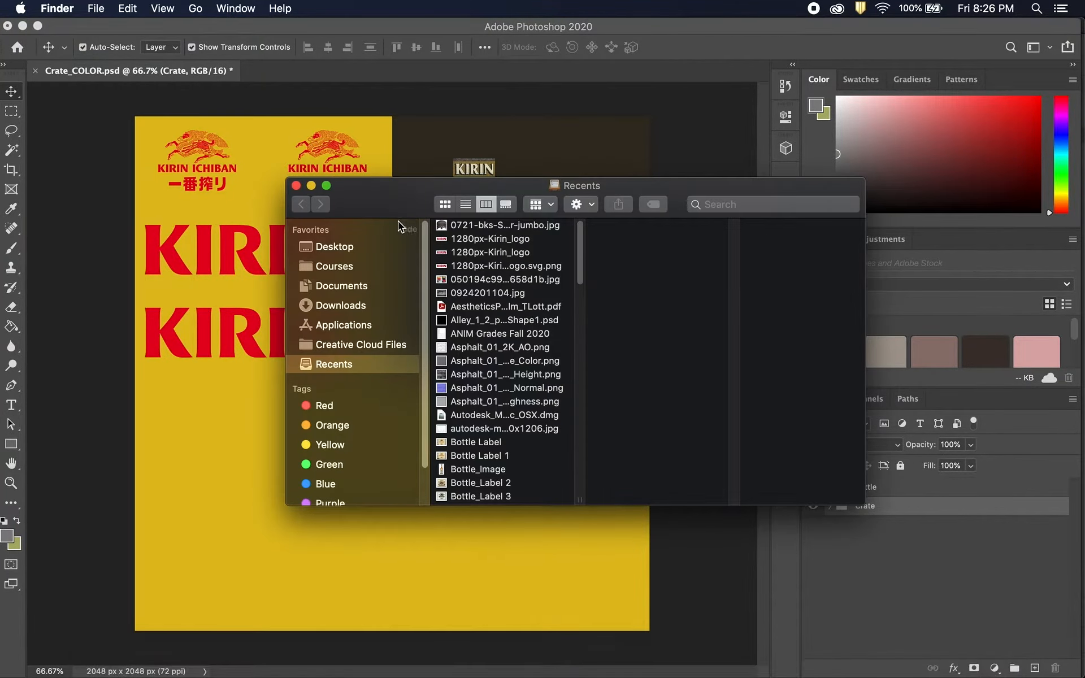
pyautogui.click(355, 269)
pyautogui.click(358, 284)
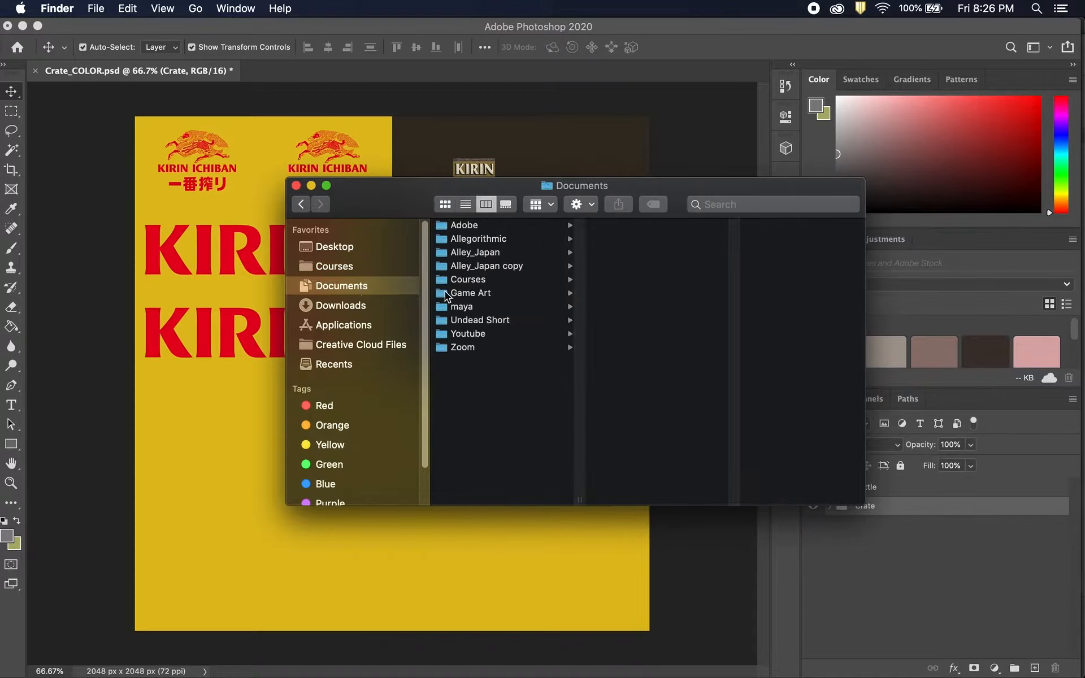
pyautogui.click(499, 308)
pyautogui.click(642, 226)
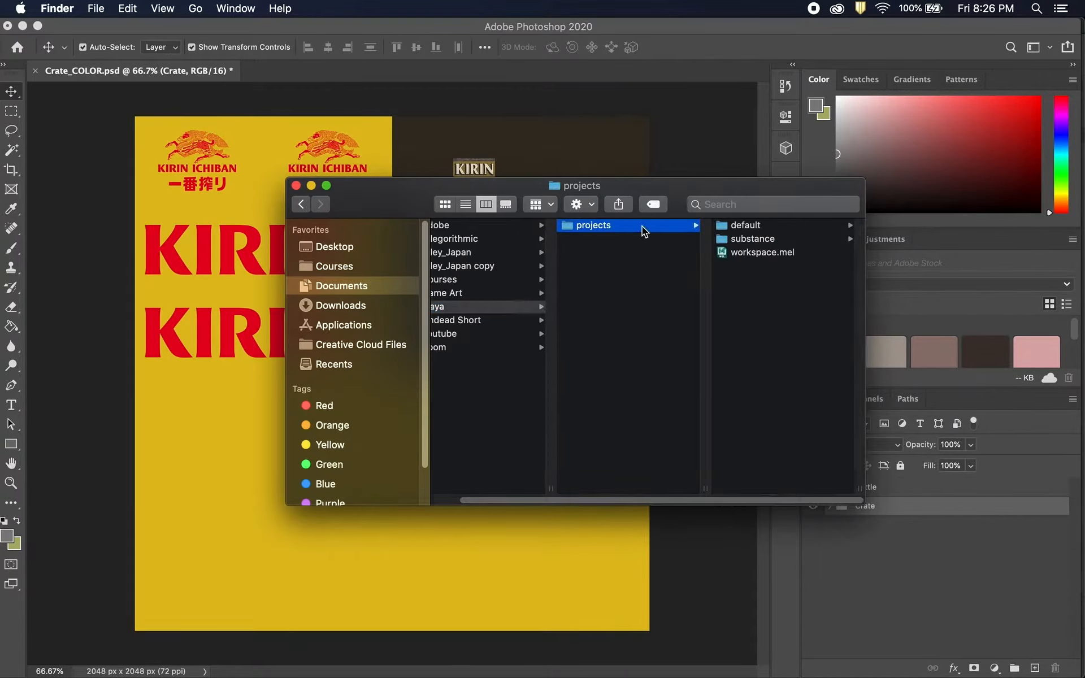
pyautogui.click(759, 225)
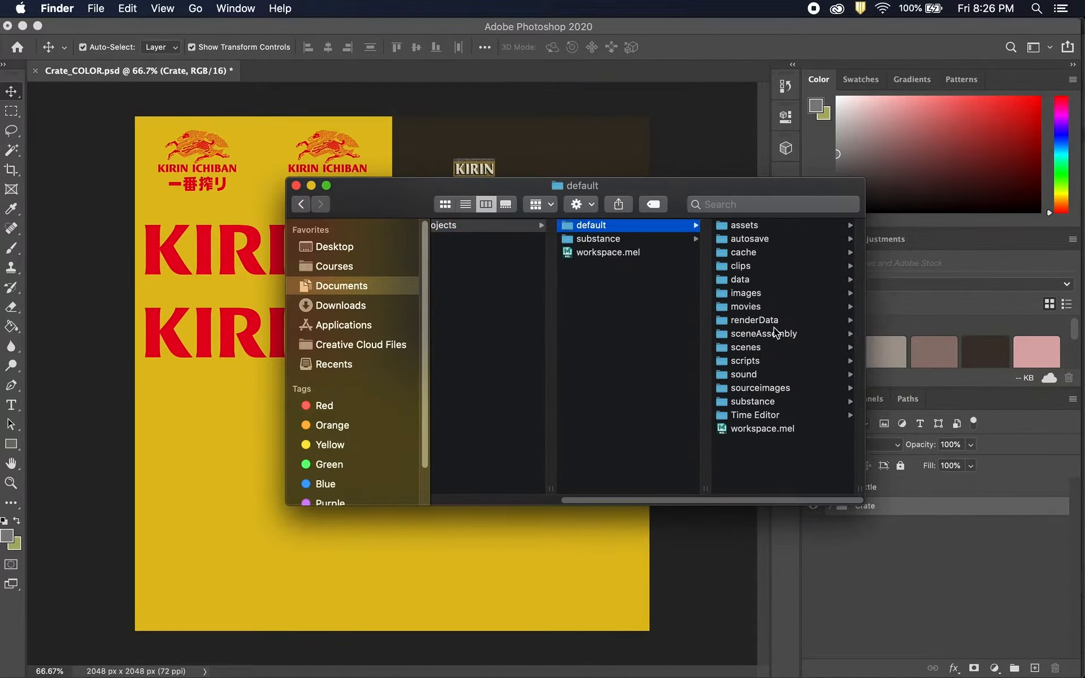
pyautogui.click(757, 387)
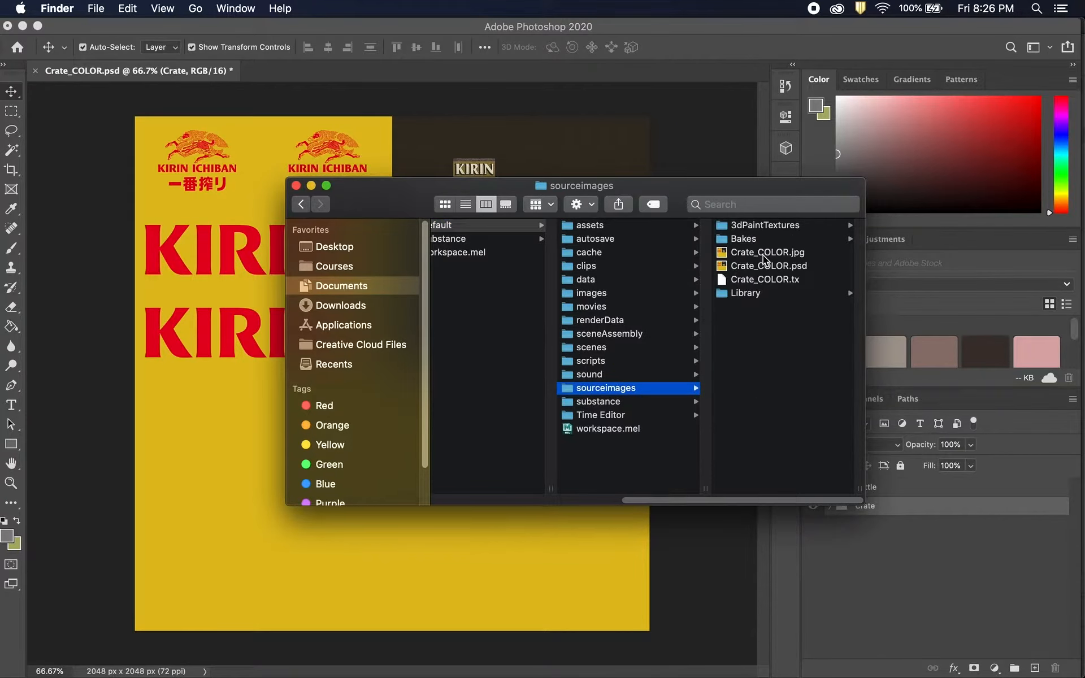
pyautogui.moveTo(716, 186); pyautogui.dragTo(558, 242)
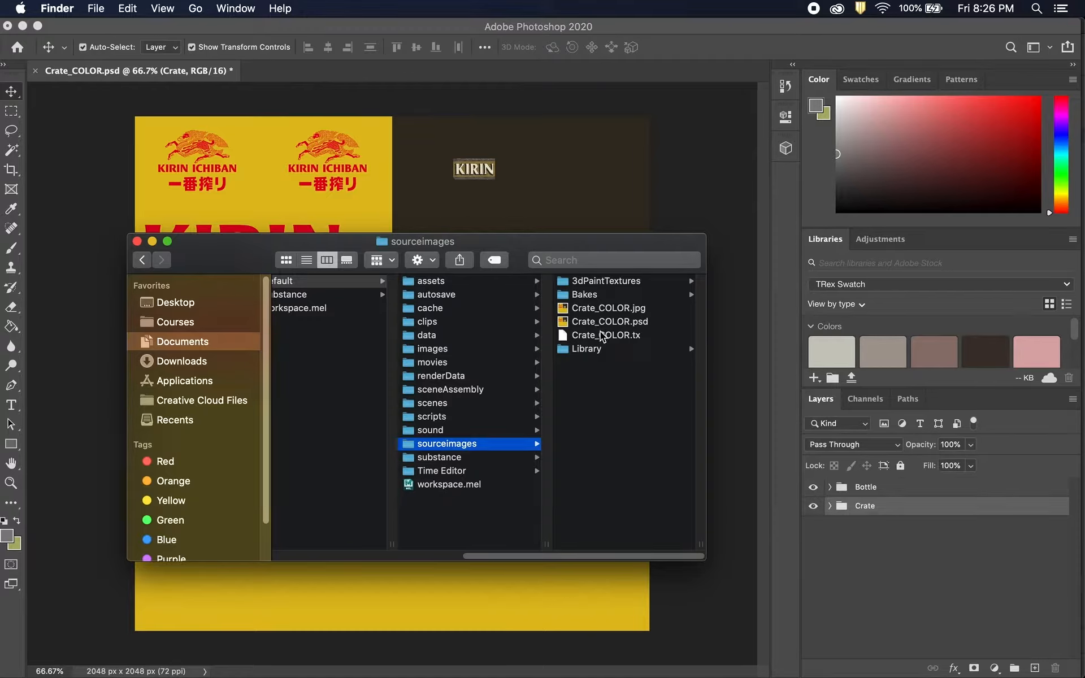
pyautogui.click(587, 294)
pyautogui.moveTo(617, 248); pyautogui.dragTo(656, 380)
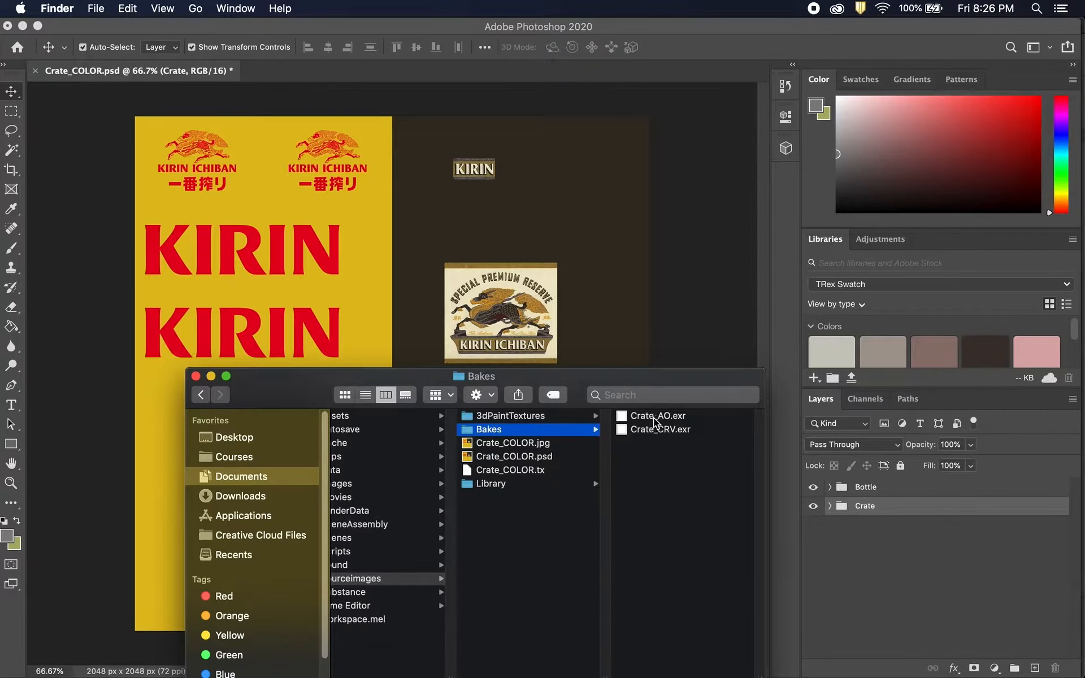
# Place Crate_AO.exr from the Bakes folder into the Photoshop document, reading its alpha channel data as transparency.
pyautogui.moveTo(653, 415); pyautogui.dragTo(396, 296)
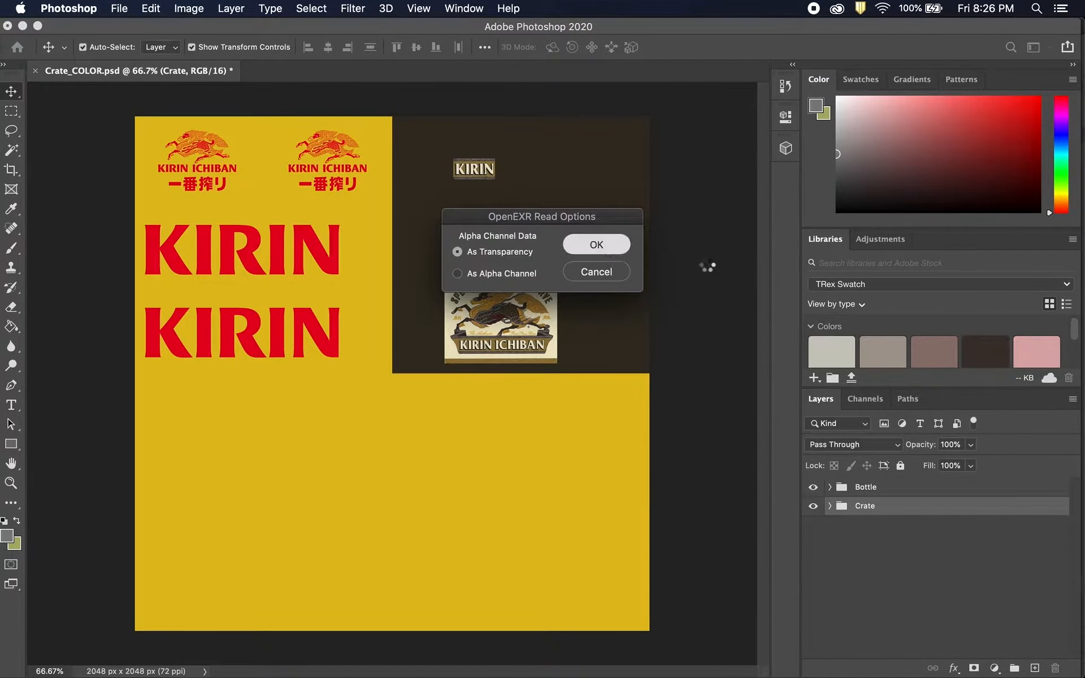
pyautogui.press('Return')
pyautogui.press('Return')
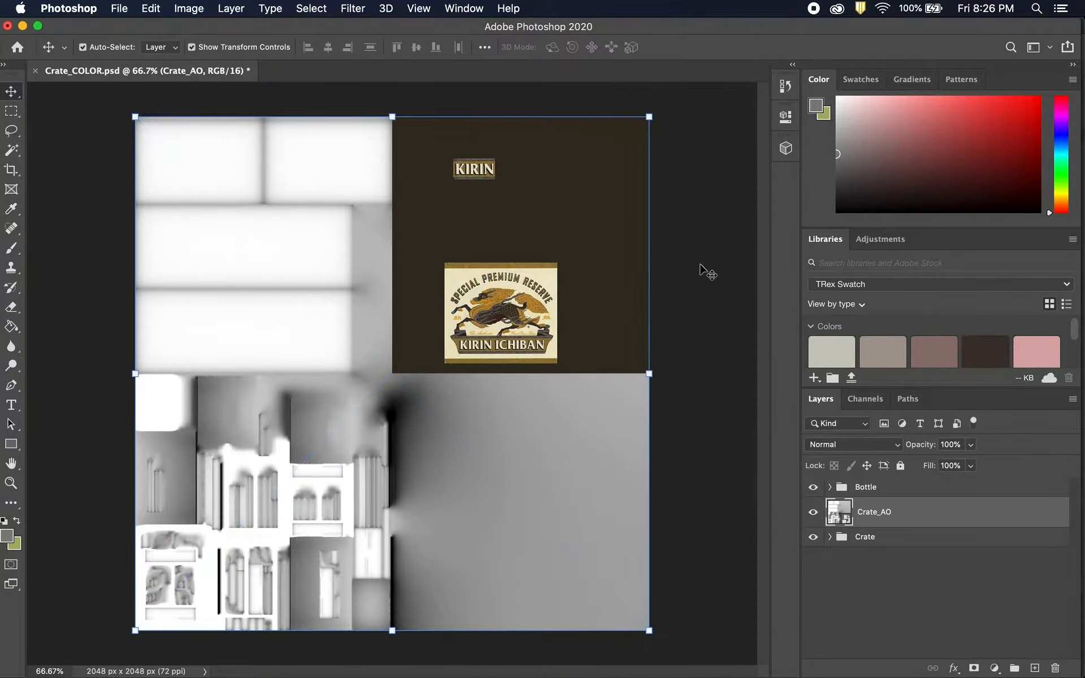
# Place Crate_CRV.exr from the Bakes folder into the document above Crate_AO, reading its alpha channel data as transparency.
pyautogui.moveTo(242, 656)
pyautogui.click(122, 648)
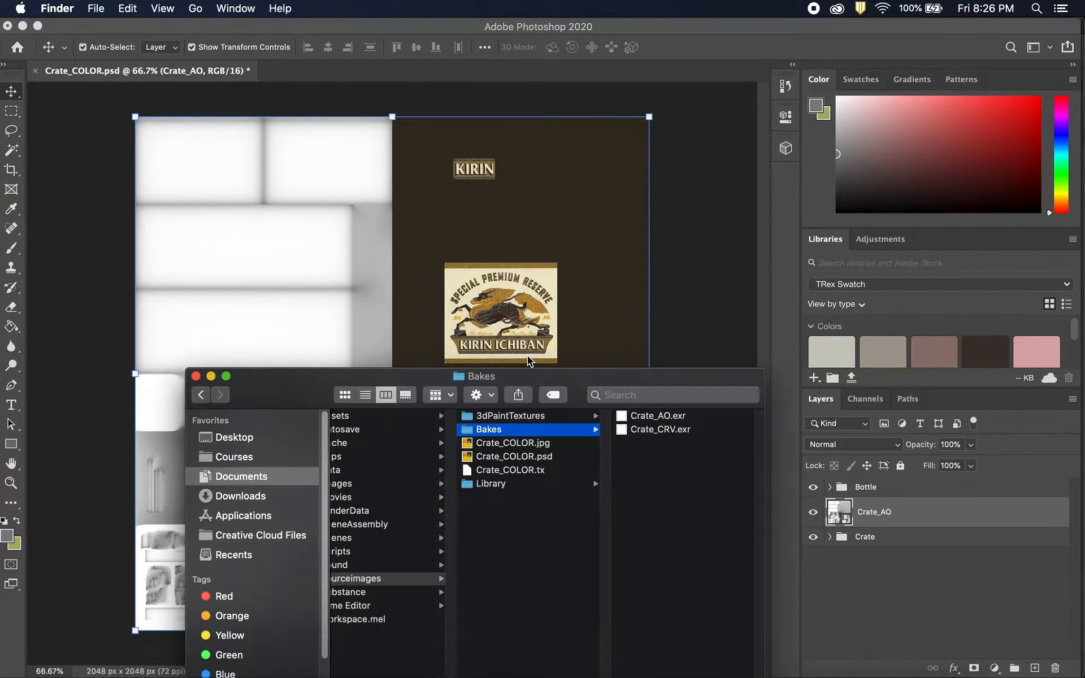
pyautogui.moveTo(672, 429); pyautogui.dragTo(538, 309)
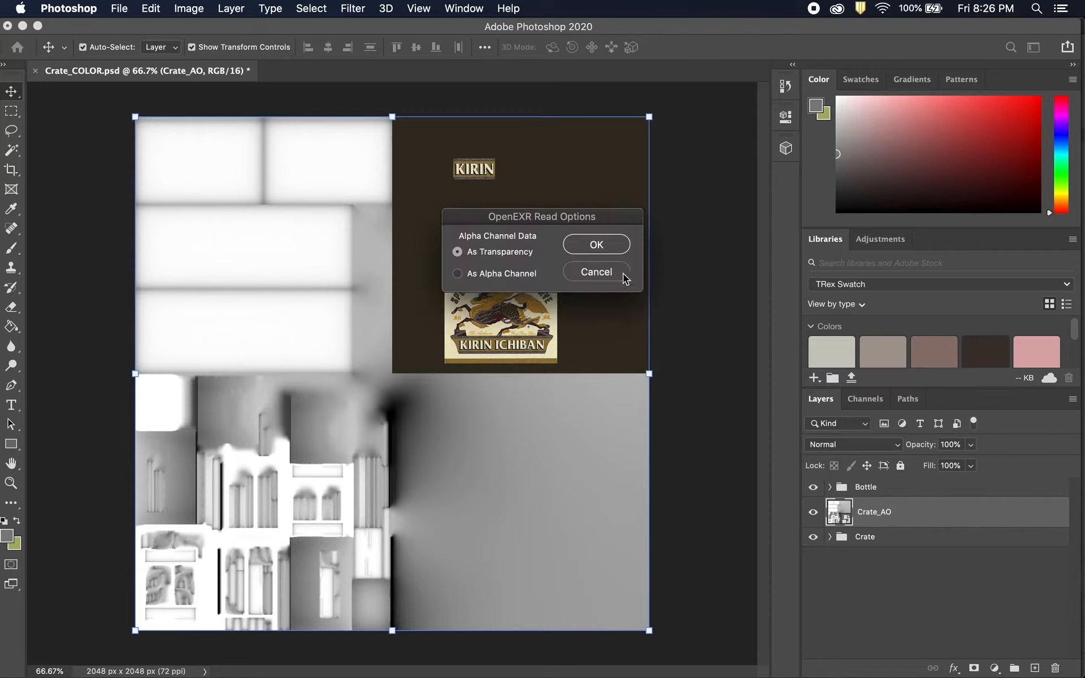
pyautogui.press('Return')
pyautogui.press('Return')
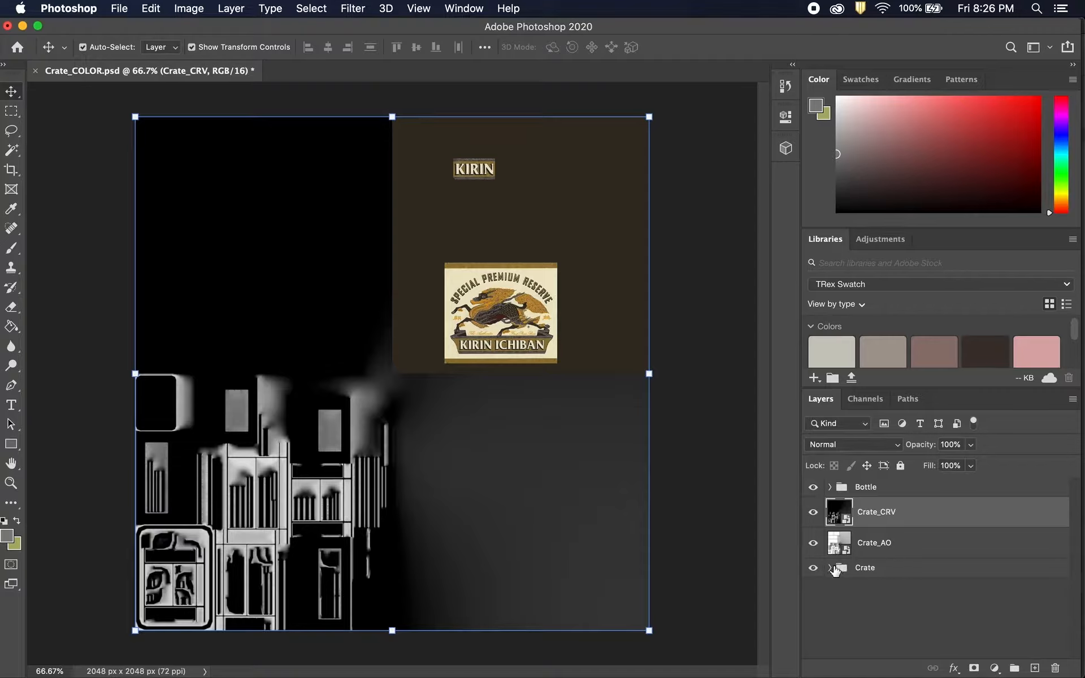
# Move the Crate_CRV and Crate_AO layers into the Crate group, directly below the Wireframe layer.
pyautogui.click(831, 567)
pyautogui.keyDown('shift'); pyautogui.click(941, 544); pyautogui.keyUp('shift')
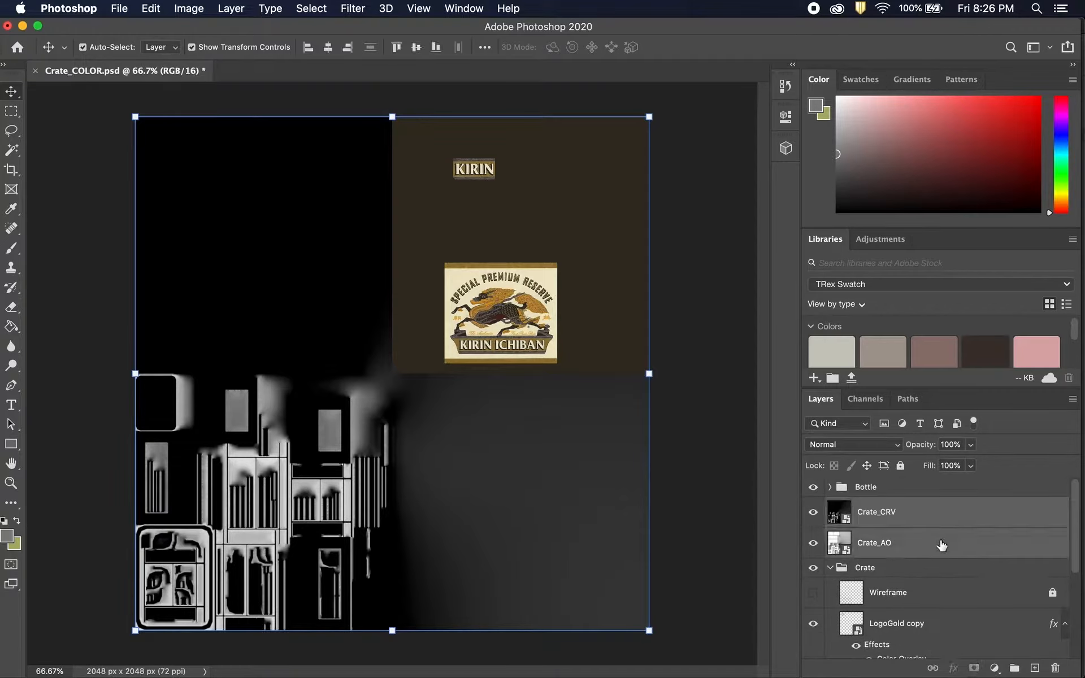
pyautogui.moveTo(941, 548); pyautogui.dragTo(940, 606)
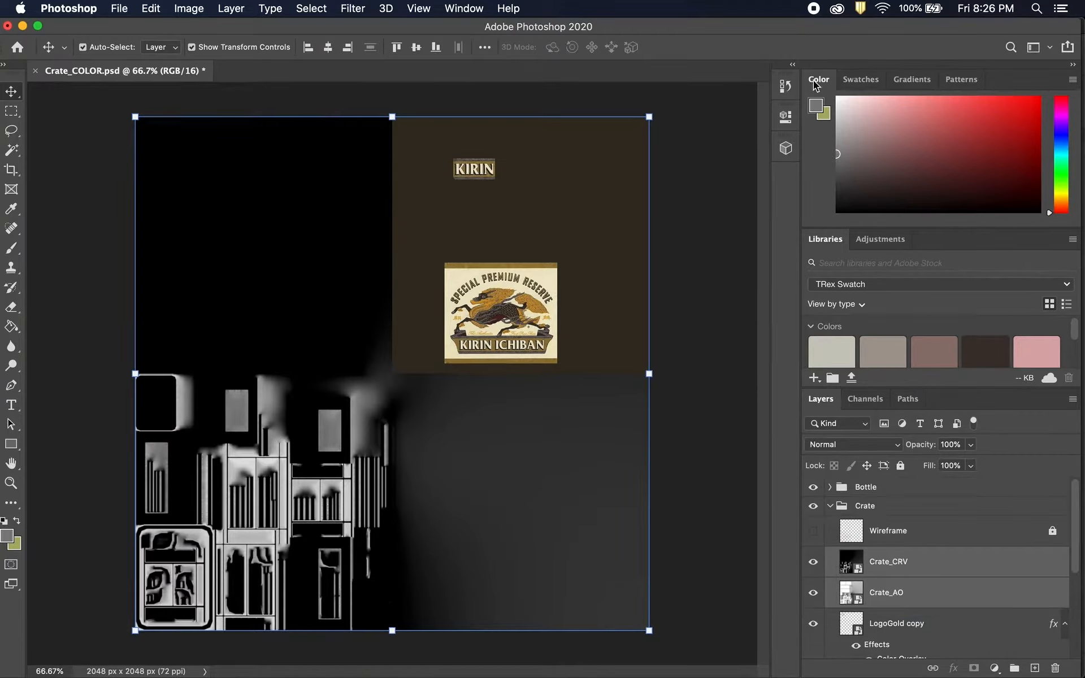
# With the Crate_CRV layer hidden, set the Crate_AO layer to Multiply blend mode at 70% opacity.
pyautogui.click(939, 599)
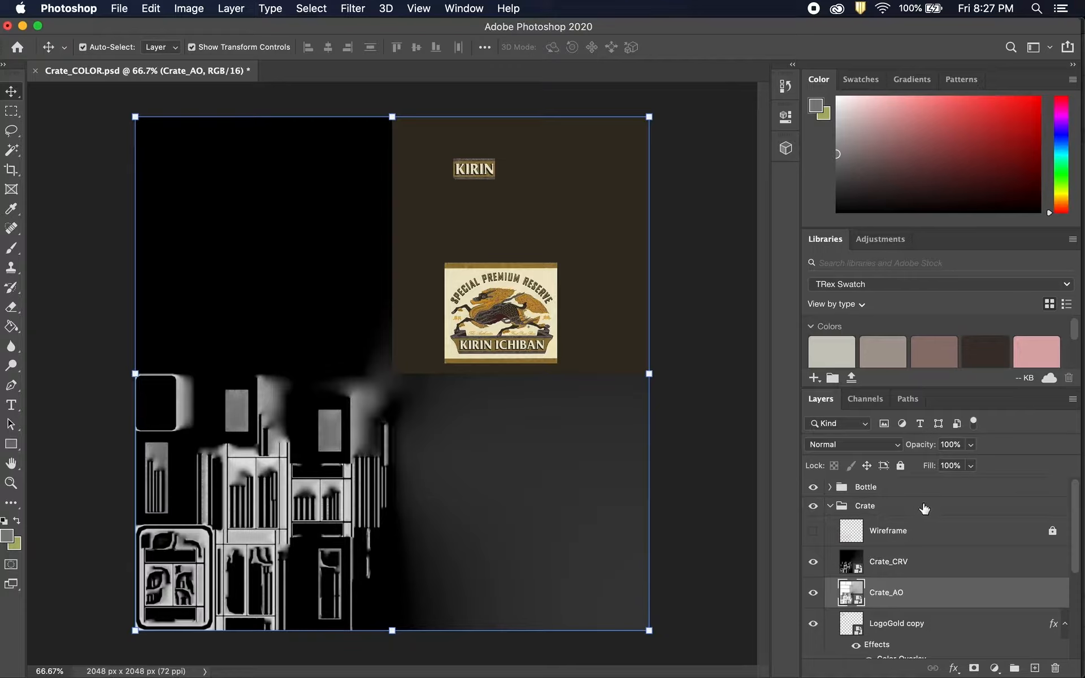
pyautogui.click(812, 561)
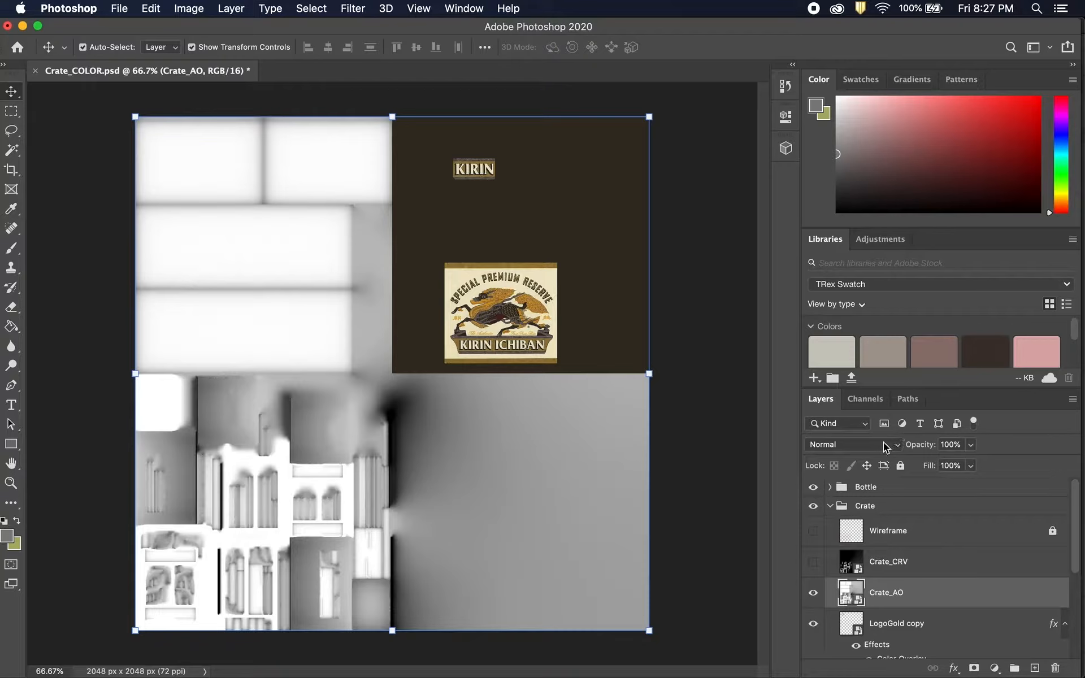
pyautogui.click(849, 446)
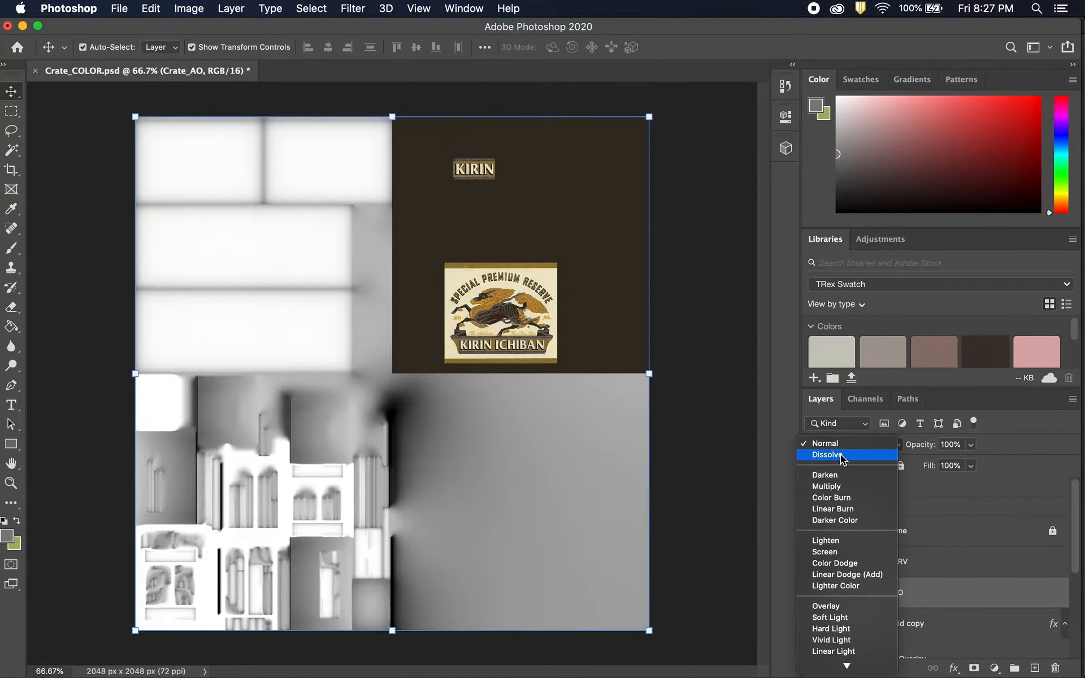
pyautogui.click(835, 444)
pyautogui.click(835, 445)
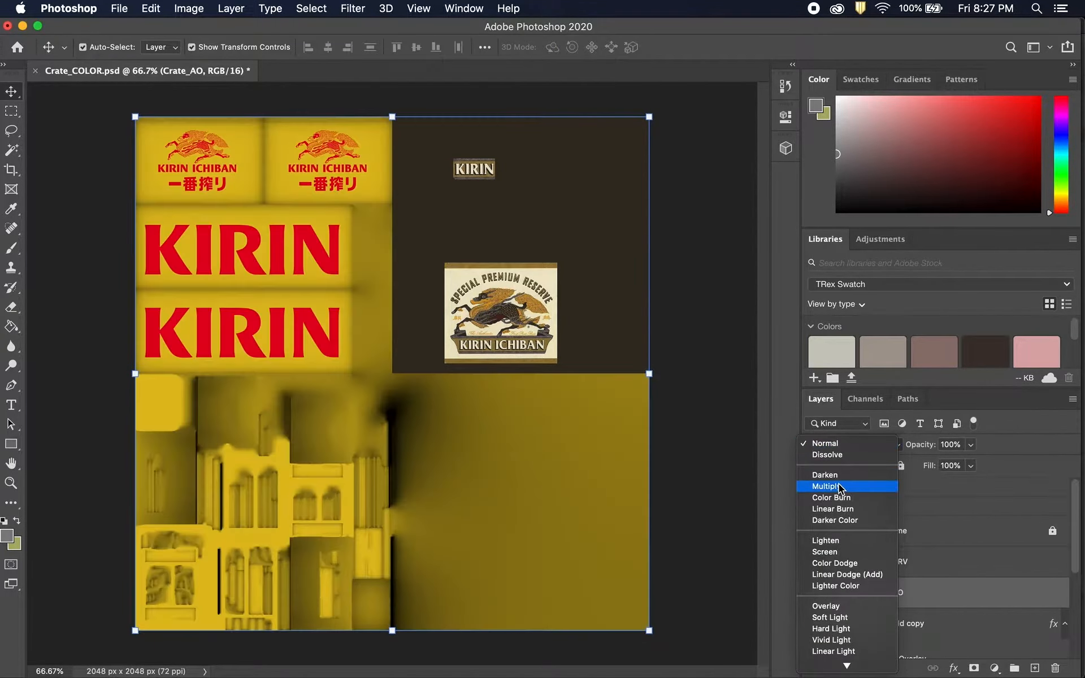
pyautogui.click(845, 487)
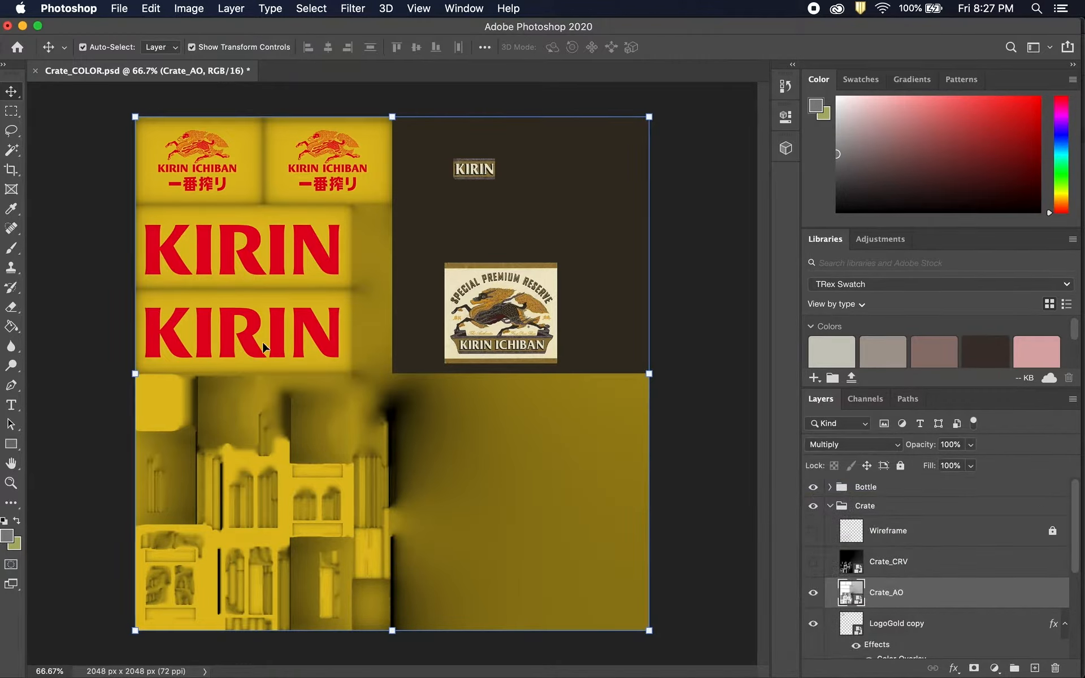
pyautogui.click(970, 445)
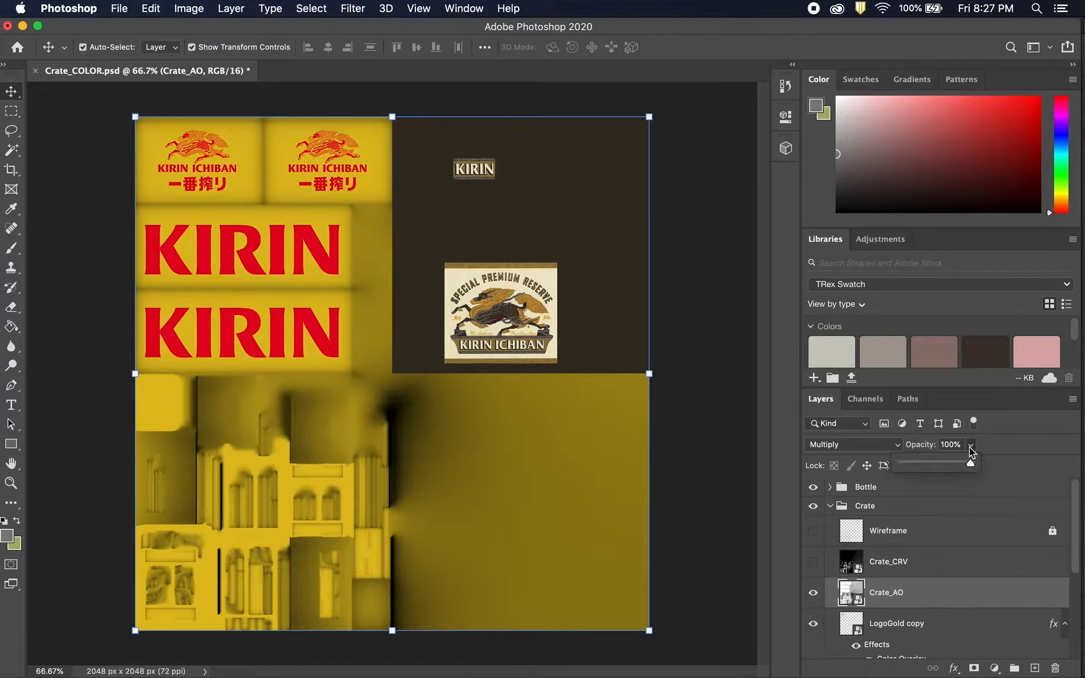
pyautogui.moveTo(971, 463); pyautogui.dragTo(951, 463)
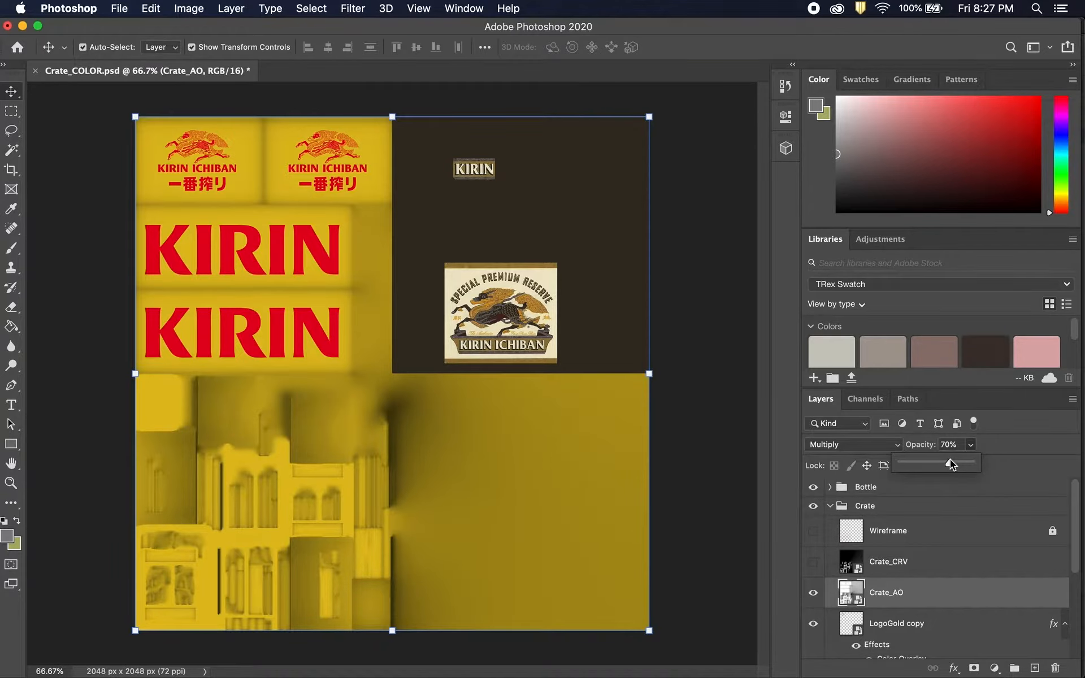
# Show the Crate_CRV layer and set it to Color Dodge blend mode at 60% opacity.
pyautogui.click(952, 559)
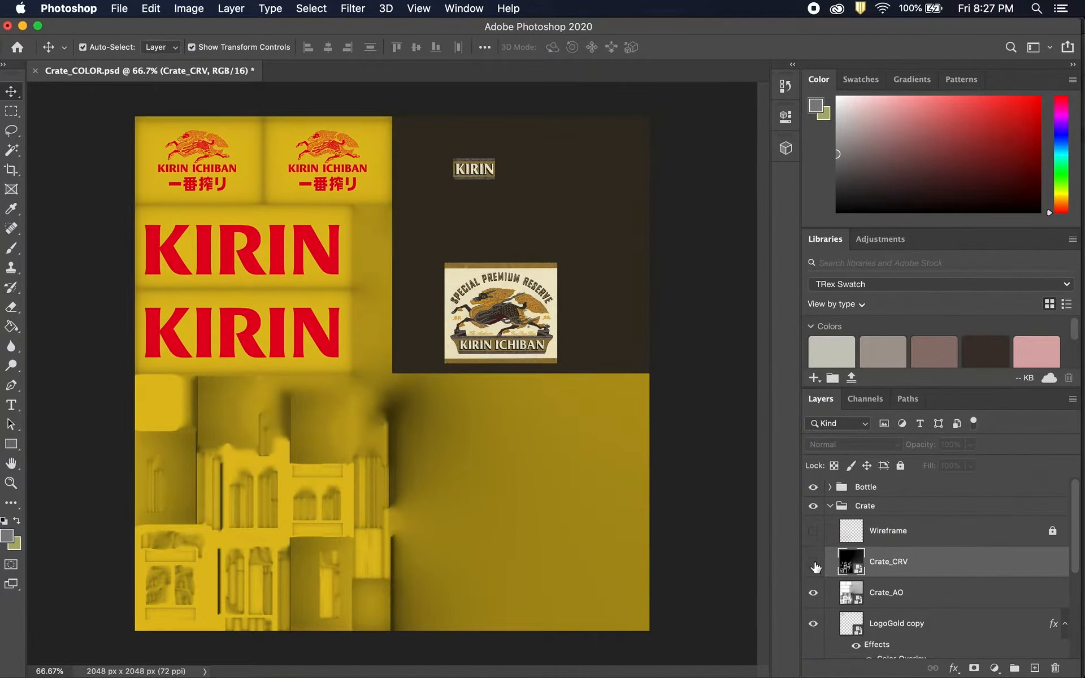
pyautogui.click(813, 563)
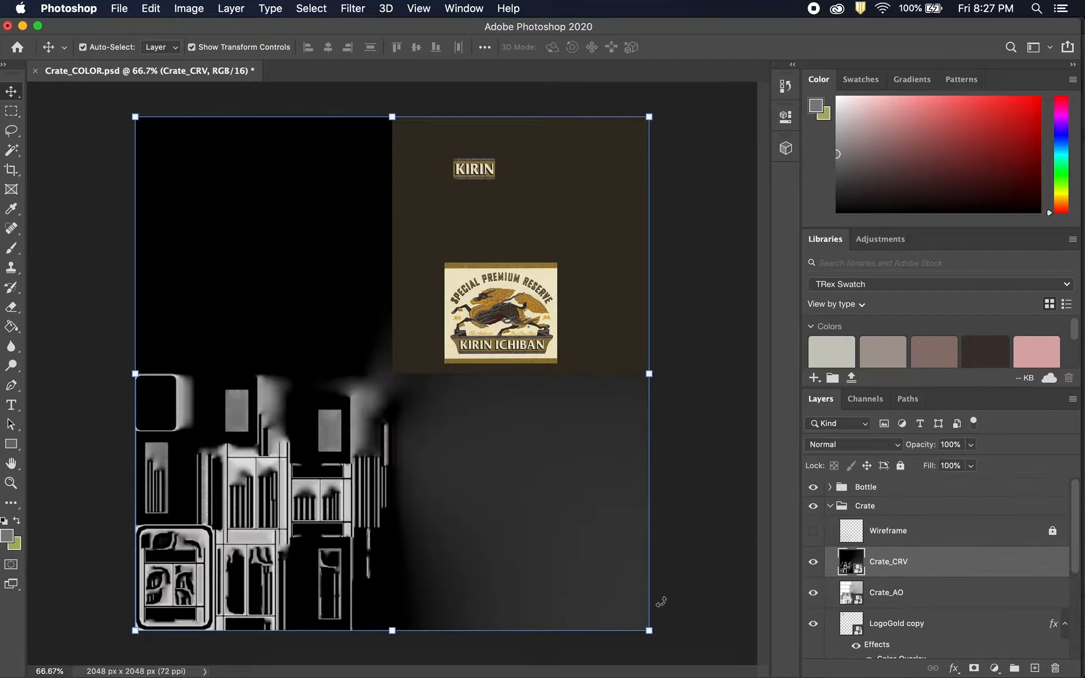
pyautogui.click(874, 450)
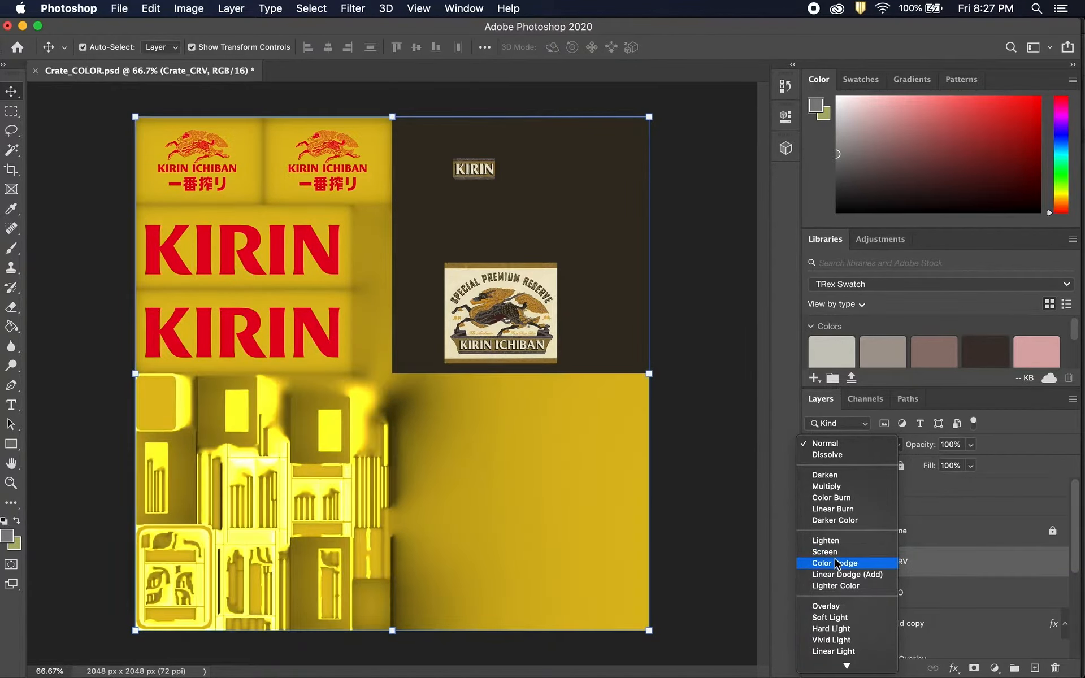
pyautogui.click(835, 563)
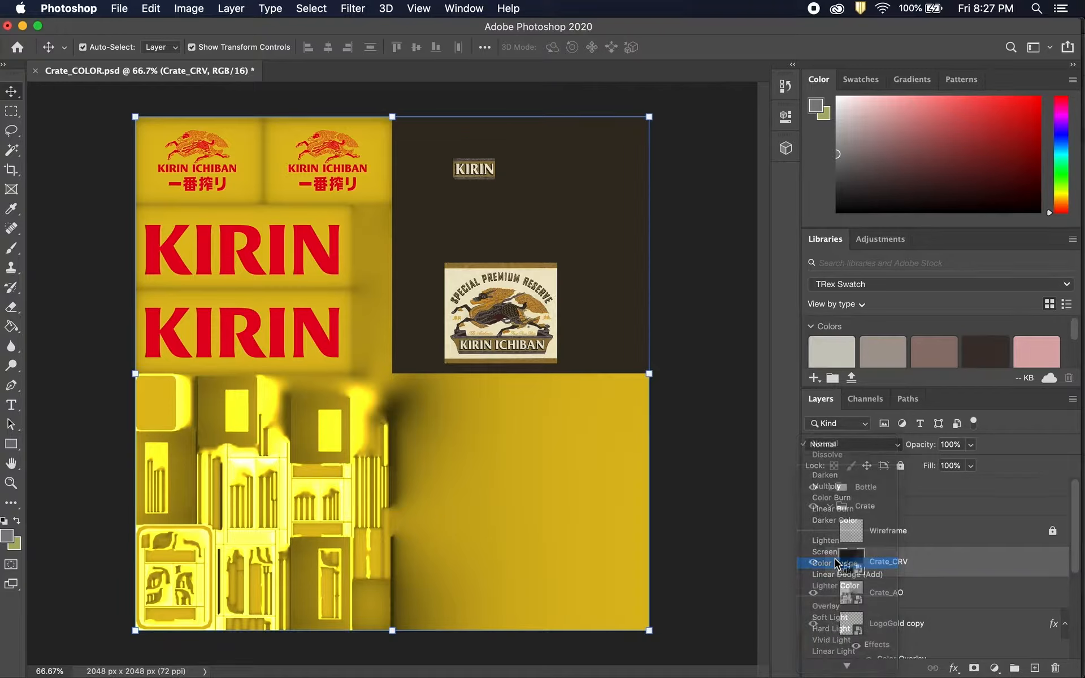
pyautogui.click(971, 446)
pyautogui.moveTo(952, 460); pyautogui.dragTo(943, 461)
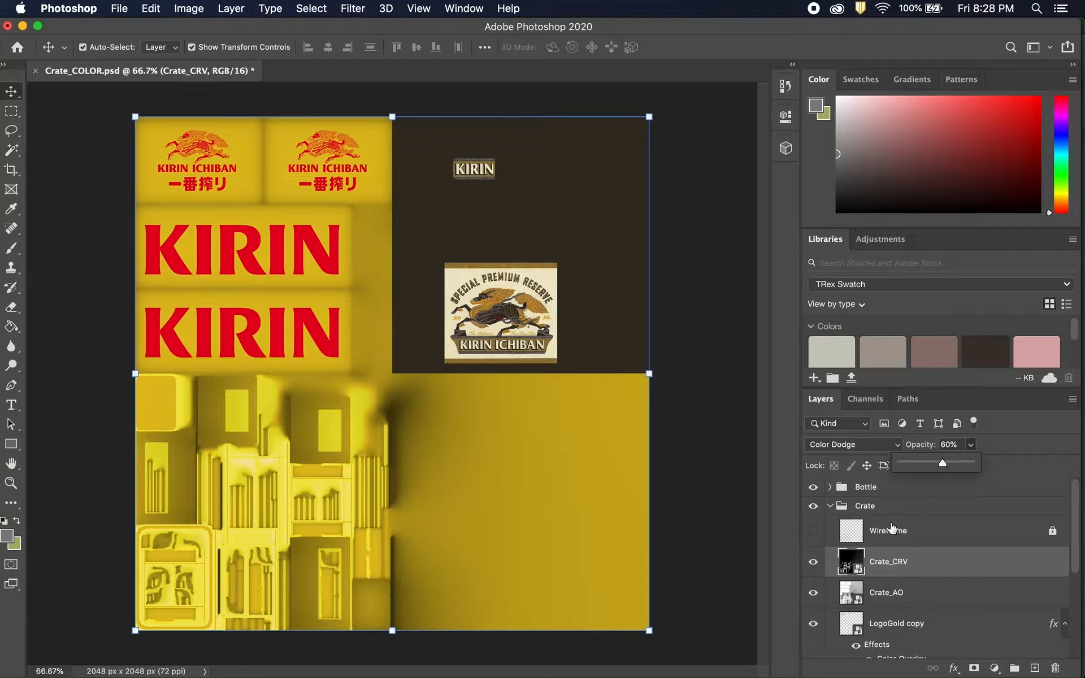
# Compare the crate texture with and without the Crate_CRV layer, leaving the layer visible.
pyautogui.click(813, 563)
pyautogui.click(812, 564)
pyautogui.click(813, 563)
pyautogui.click(813, 563)
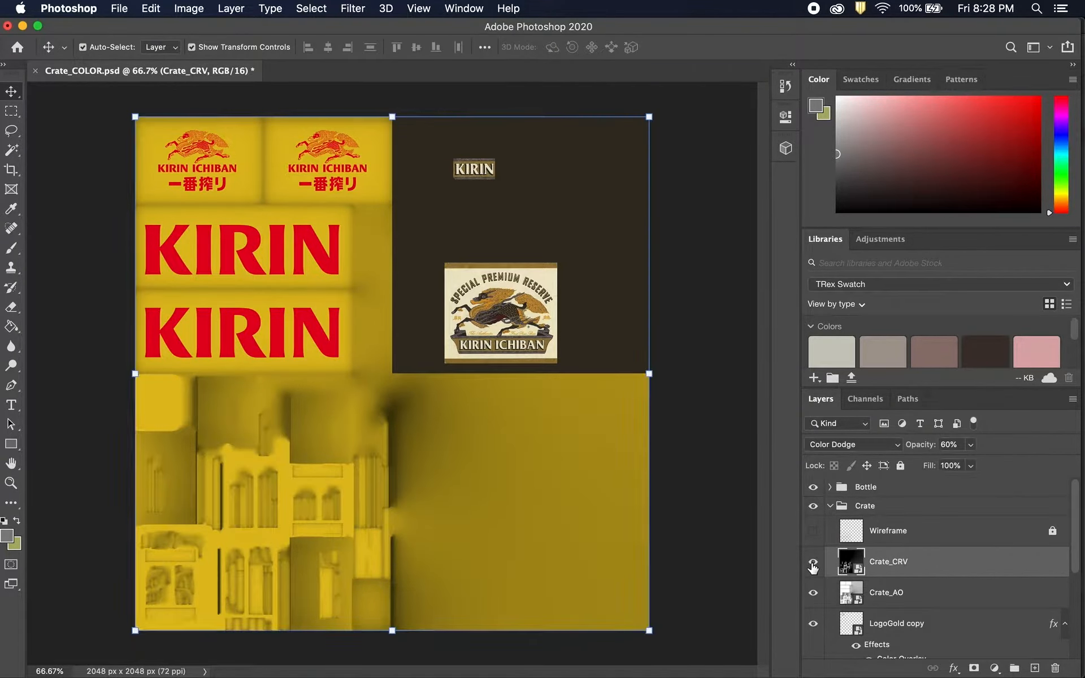
pyautogui.click(812, 563)
pyautogui.click(813, 563)
pyautogui.click(812, 563)
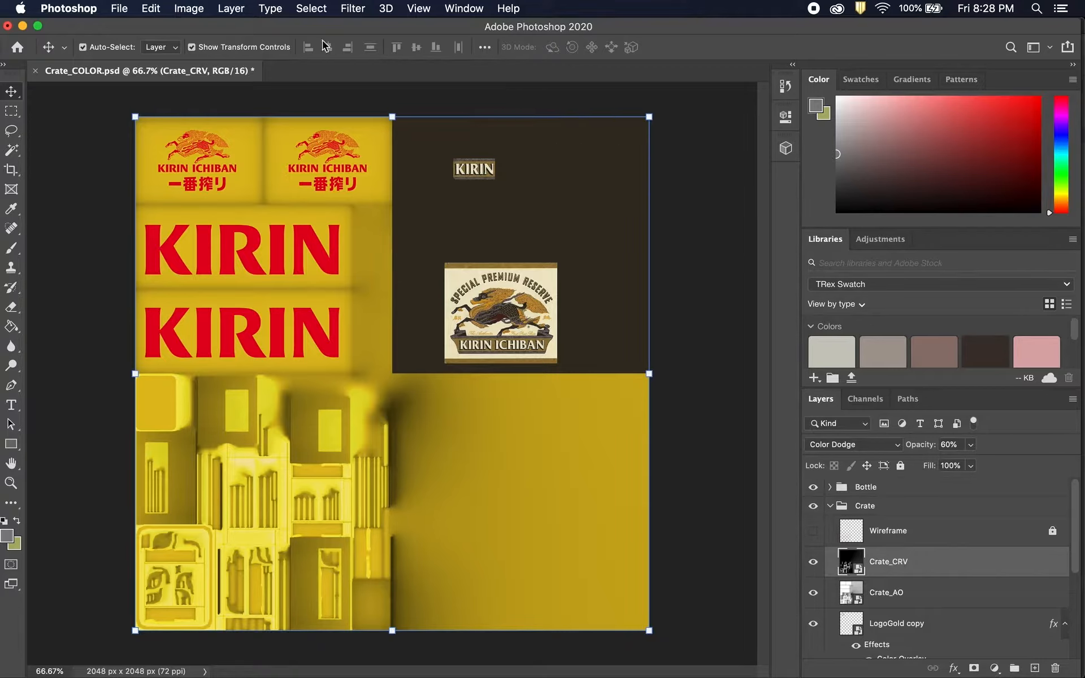
# Save a JPEG copy of the texture as Crate_COLOR 2.jpg in the sourceimages folder at Maximum quality 12.
pyautogui.click(119, 8)
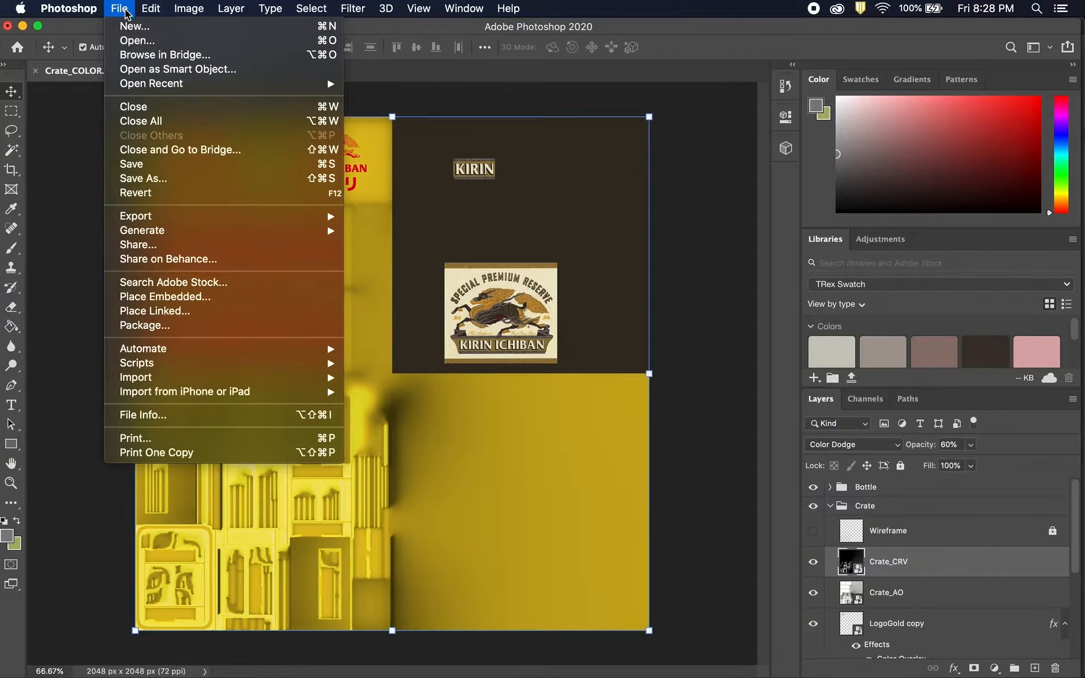
pyautogui.click(156, 185)
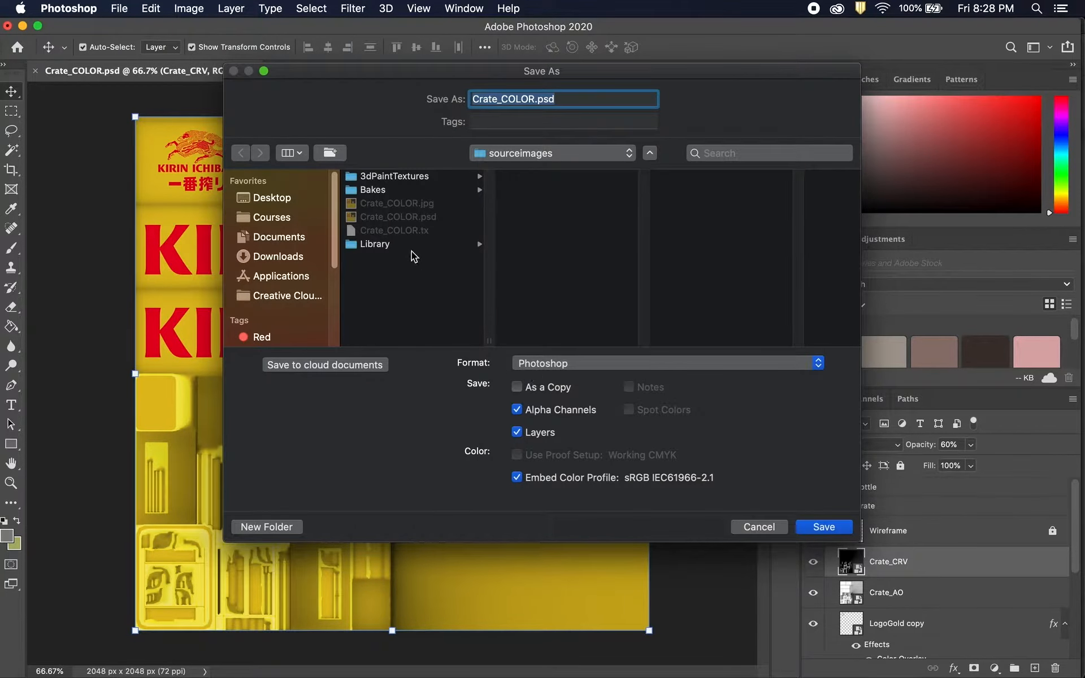
pyautogui.click(408, 212)
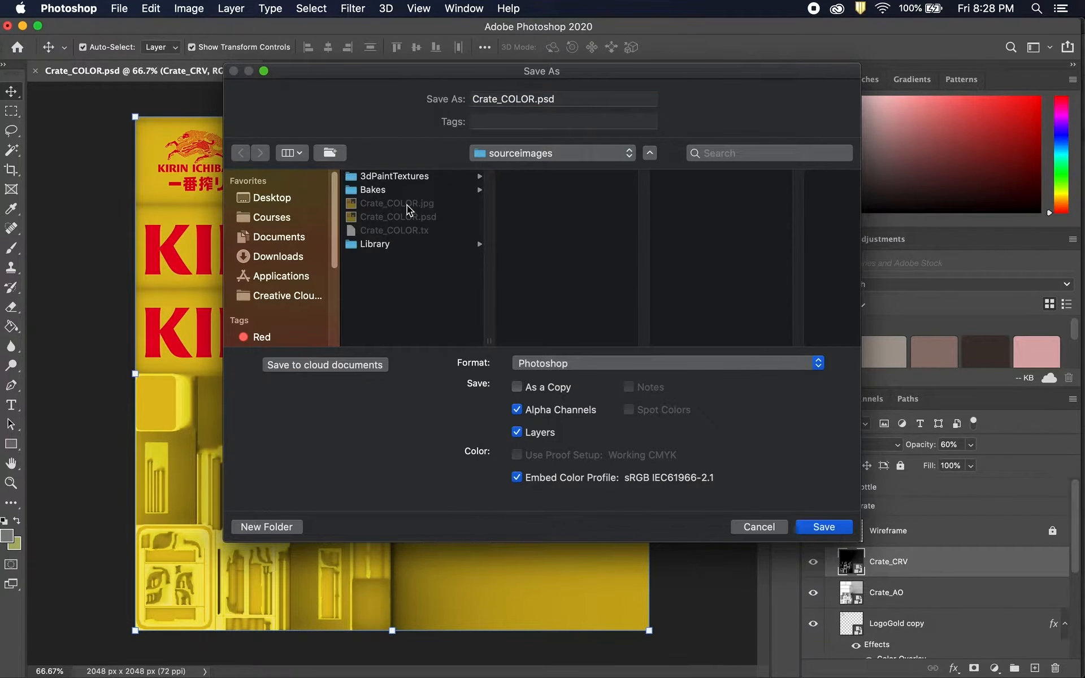
pyautogui.click(649, 364)
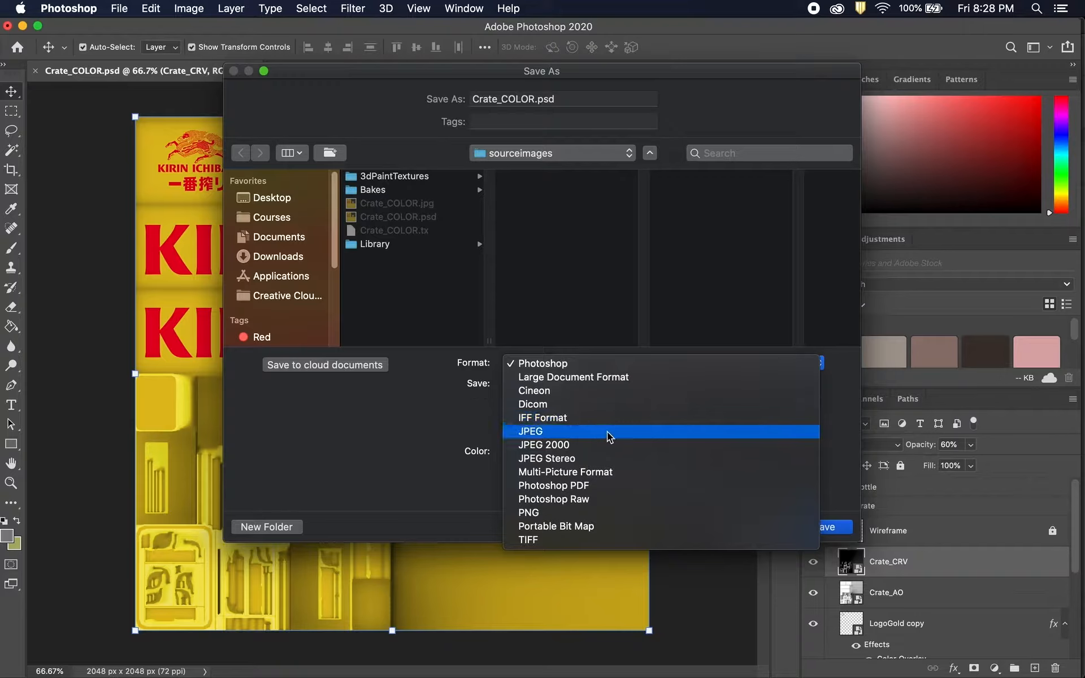
pyautogui.click(608, 436)
pyautogui.click(535, 98)
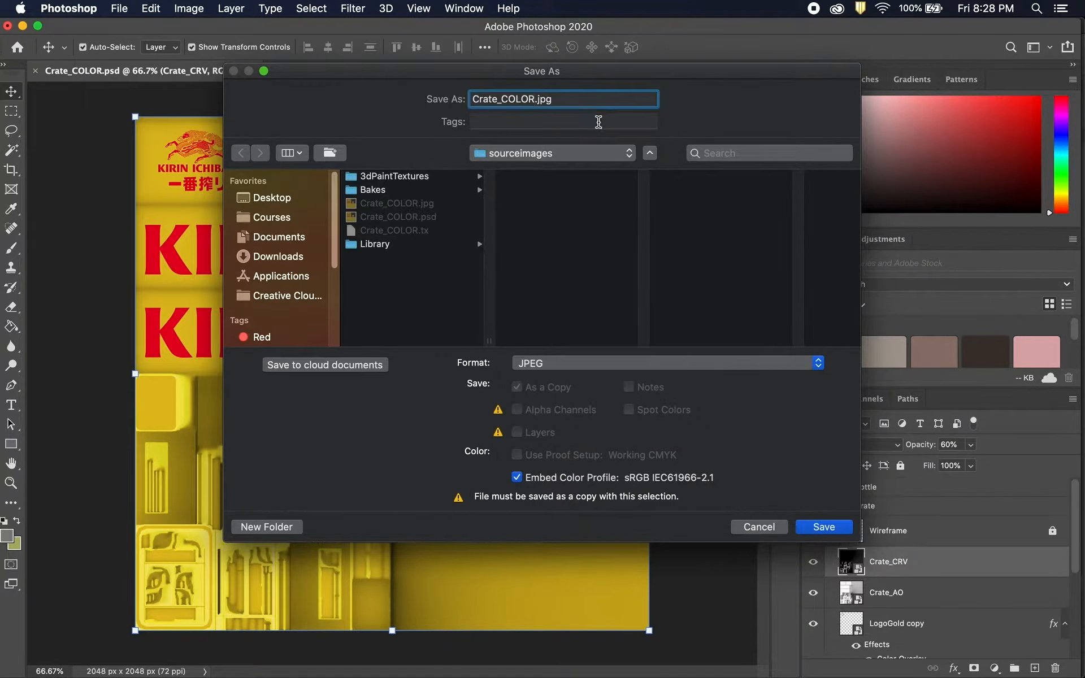
pyautogui.write('2')
pyautogui.click(828, 527)
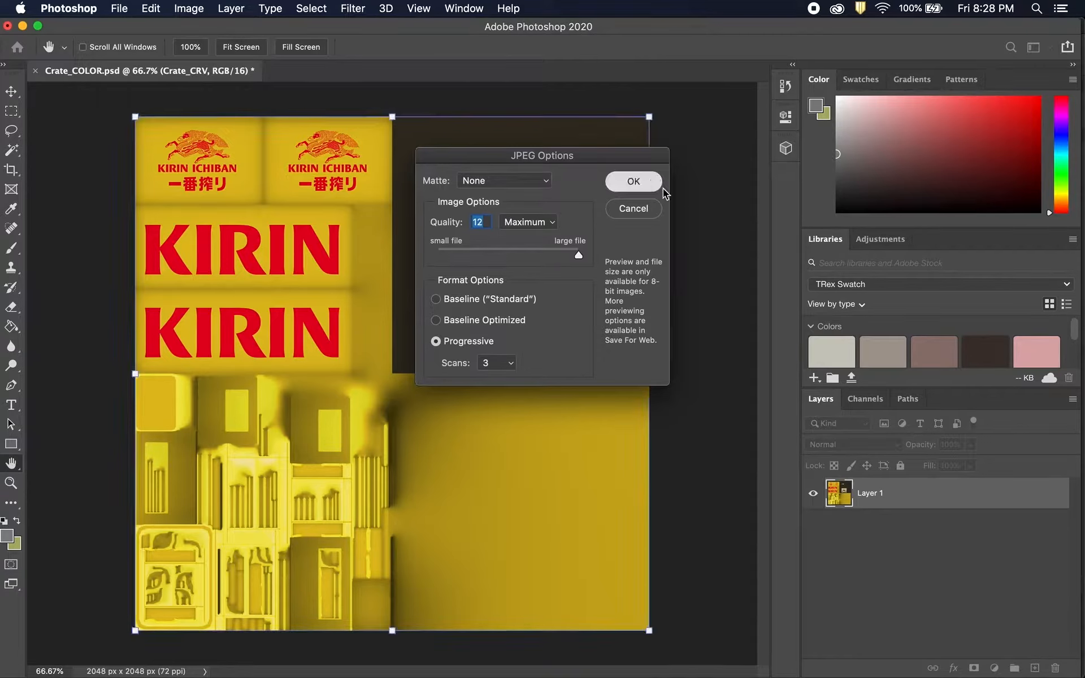
pyautogui.click(631, 180)
# Switch to Maya and examine the crate's current texture in the Arnold viewport render from several angles and distances.
pyautogui.click(456, 657)
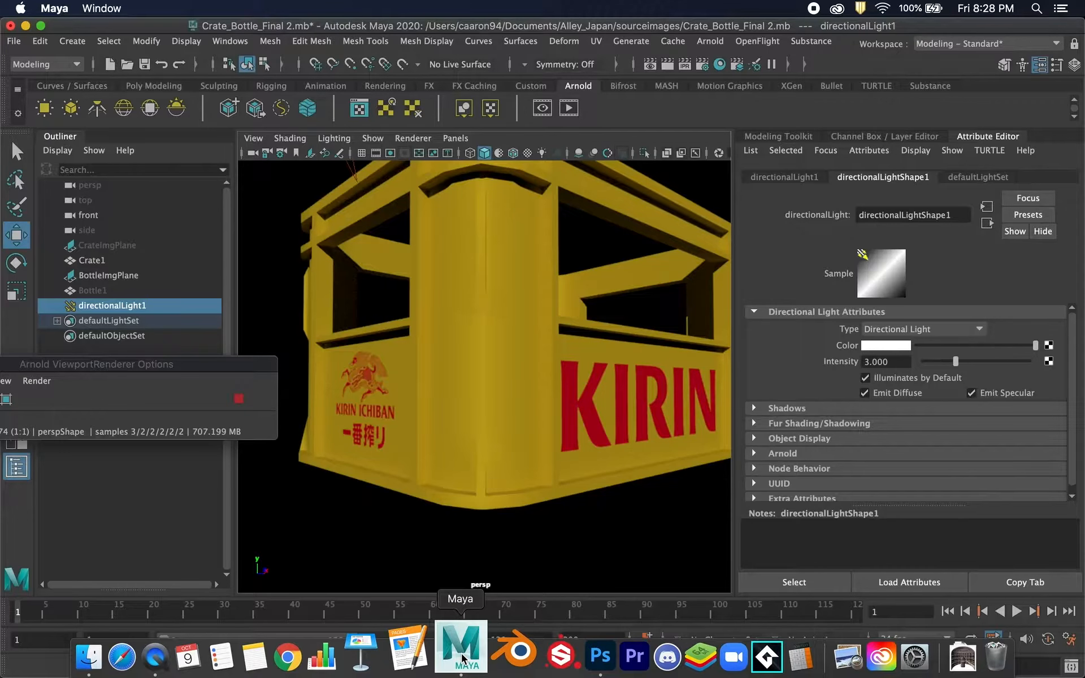
pyautogui.moveTo(266, 365); pyautogui.dragTo(251, 382)
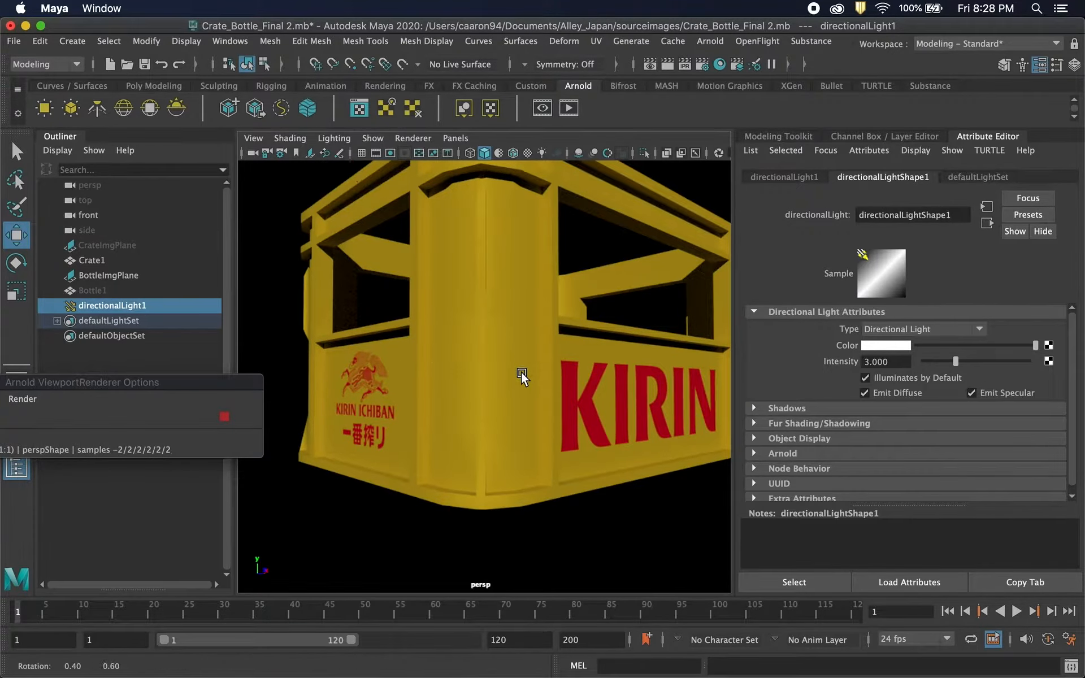
pyautogui.keyDown('alt'); pyautogui.moveTo(497, 381); pyautogui.dragTo(521, 390); pyautogui.keyUp('alt')
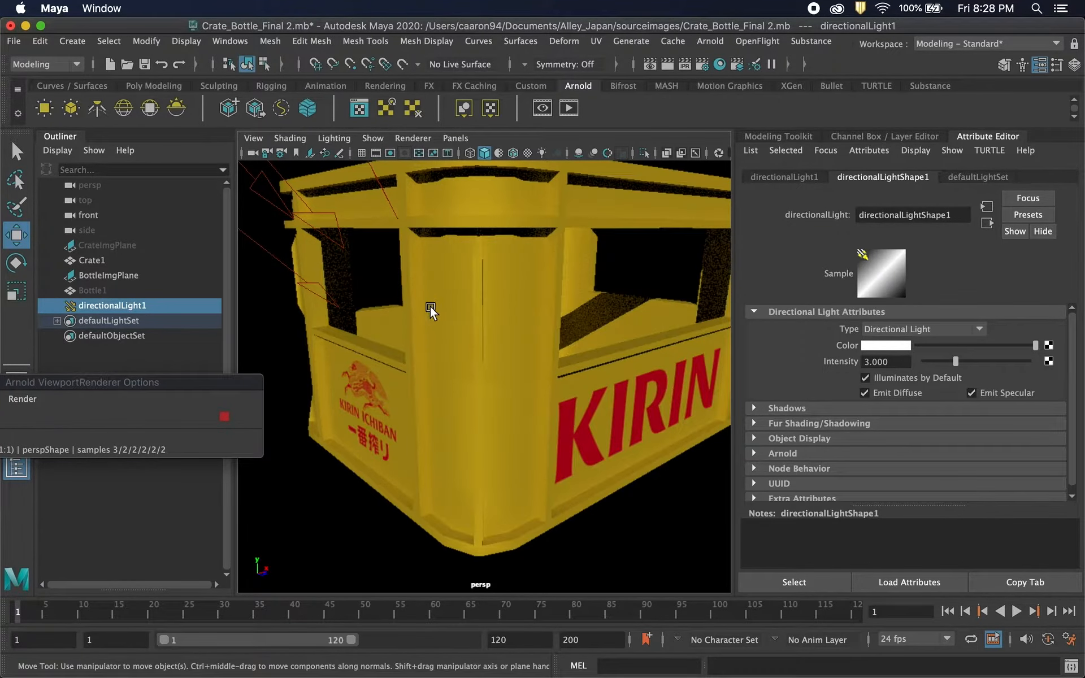
pyautogui.keyDown('alt'); pyautogui.moveTo(550, 419); pyautogui.dragTo(462, 409); pyautogui.keyUp('alt')
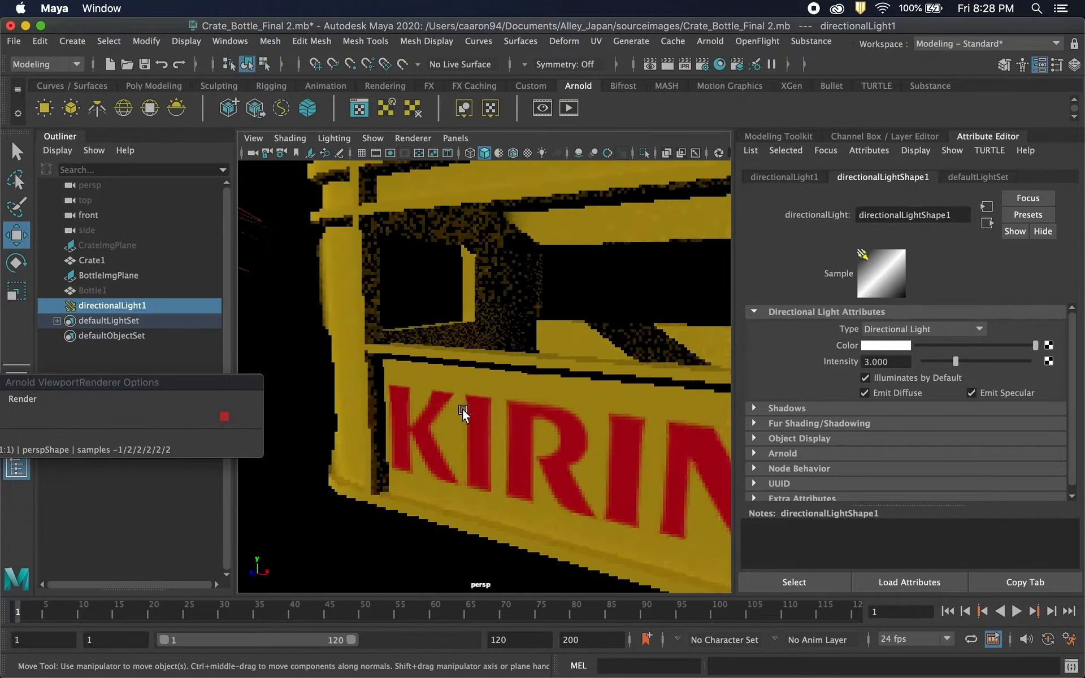
pyautogui.scroll(5, 482, 420)
pyautogui.scroll(-5, 482, 421)
pyautogui.scroll(6, 480, 418)
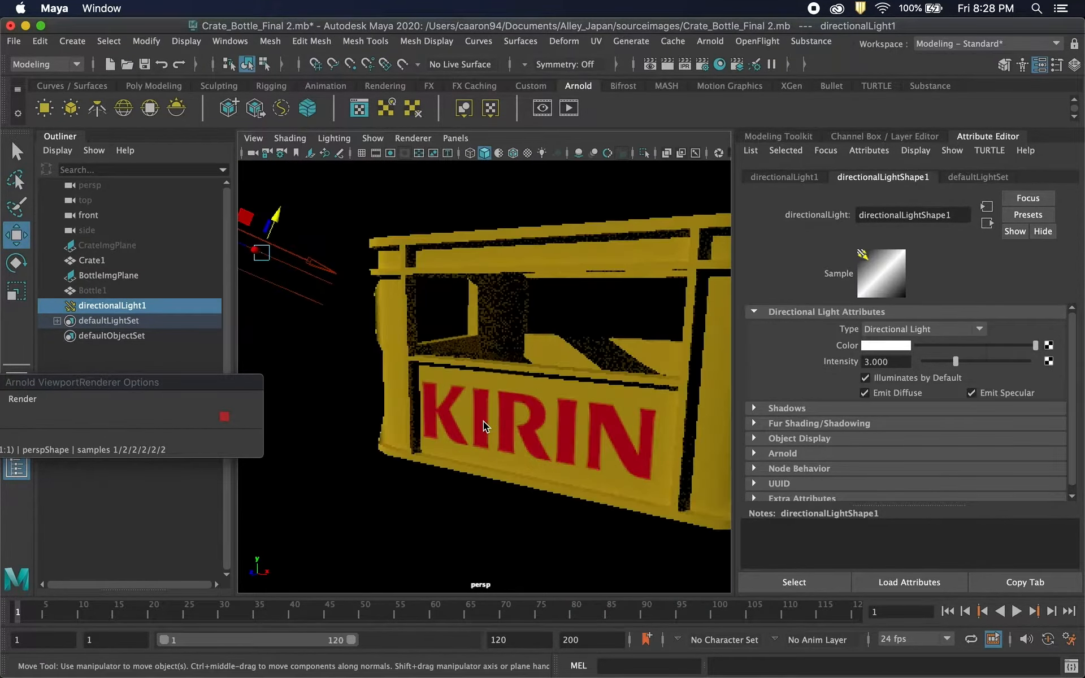
pyautogui.keyDown('alt'); pyautogui.moveTo(448, 428); pyautogui.dragTo(615, 432); pyautogui.keyUp('alt')
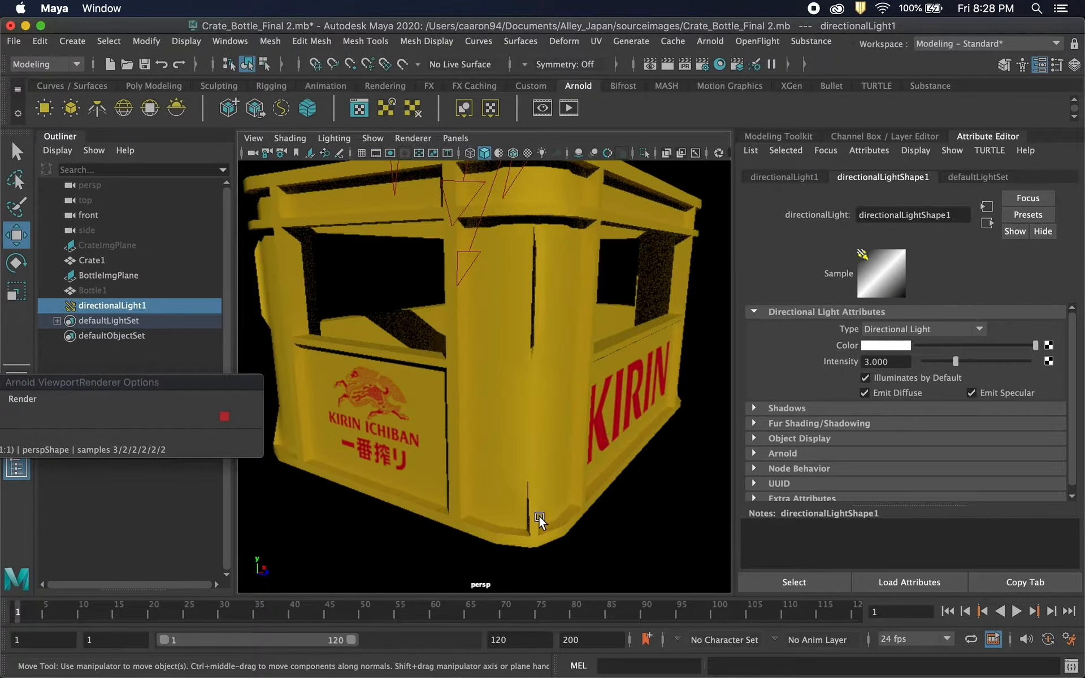
pyautogui.keyDown('alt'); pyautogui.moveTo(497, 522); pyautogui.dragTo(582, 497); pyautogui.keyUp('alt')
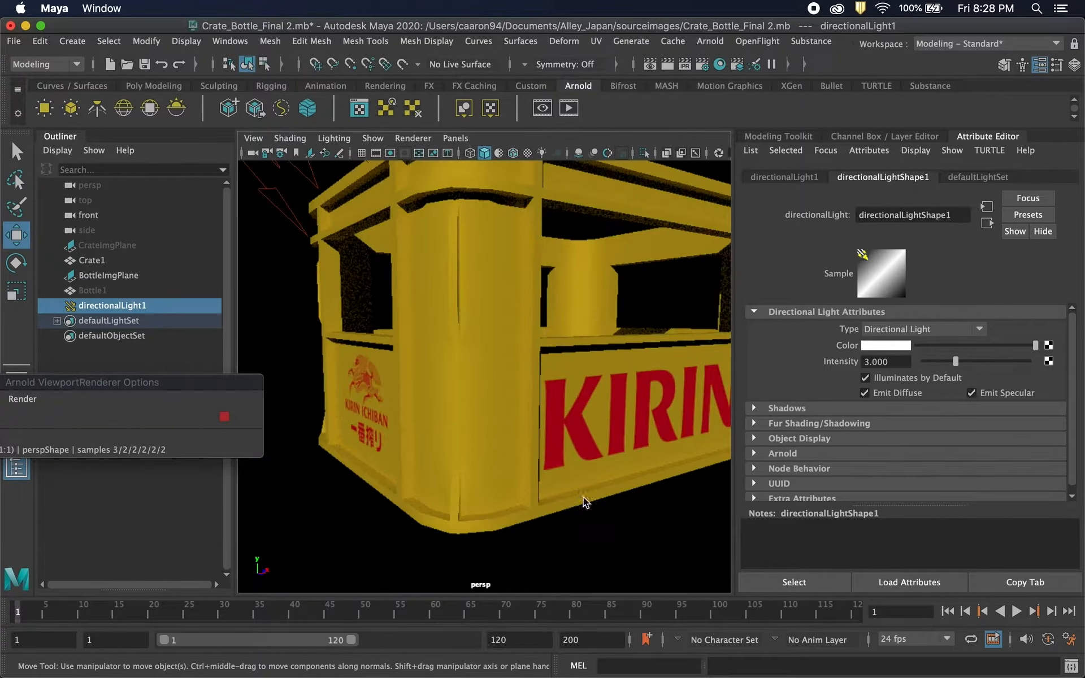
pyautogui.scroll(-5, 584, 502)
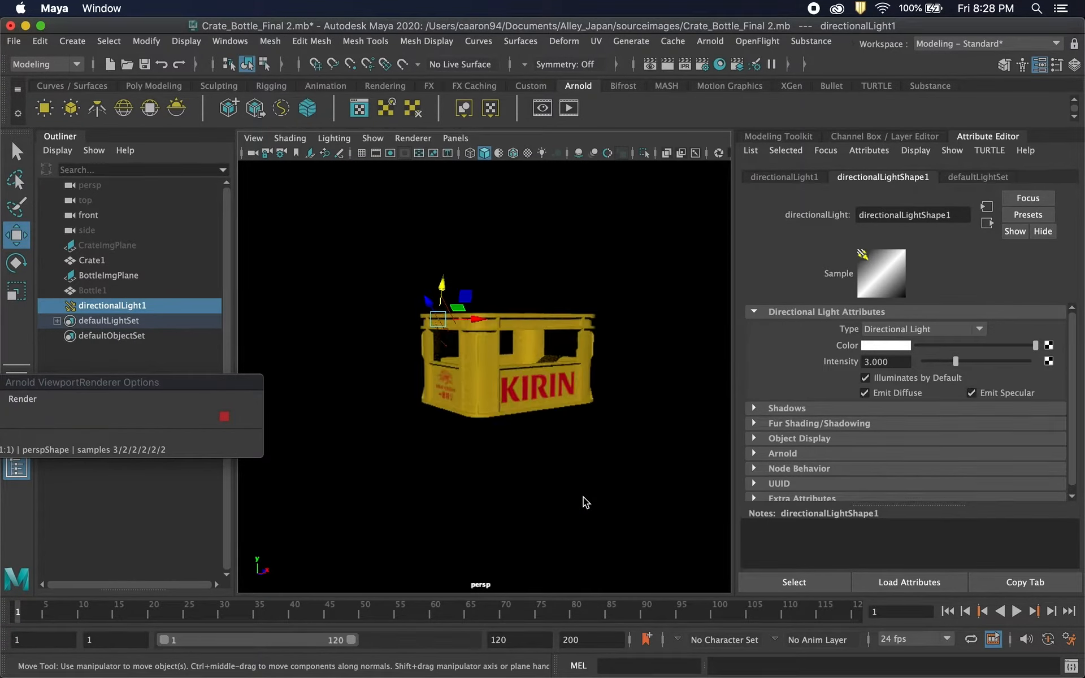
pyautogui.scroll(6, 584, 502)
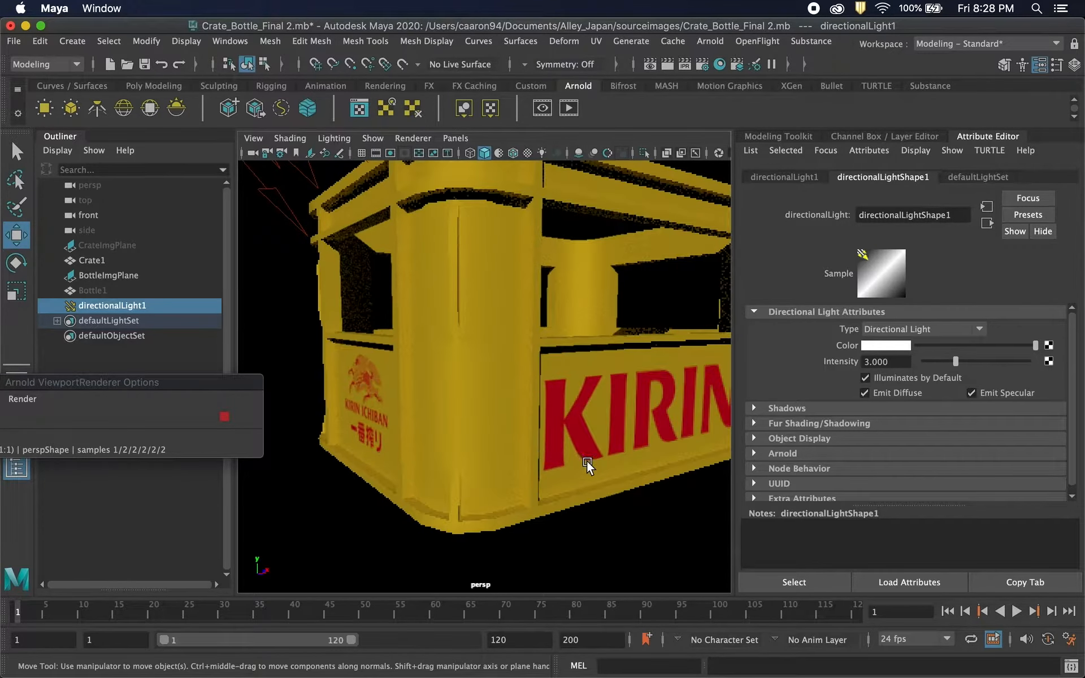
# Rename the crate's aiStandardSurface material to CrateM.
pyautogui.click(488, 385)
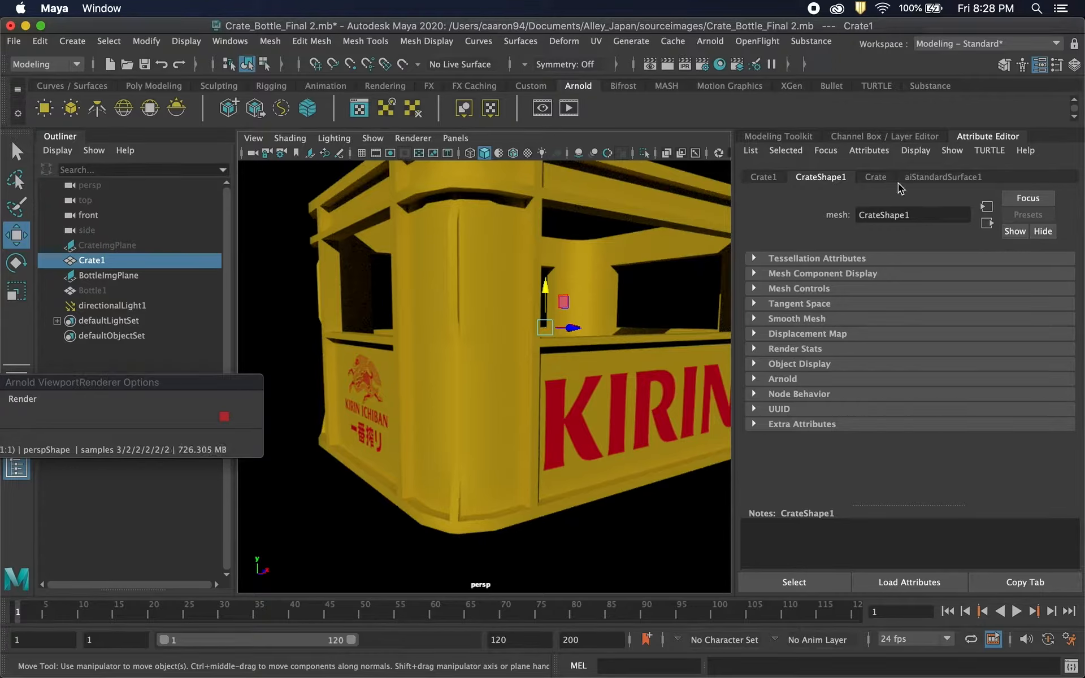
pyautogui.click(939, 178)
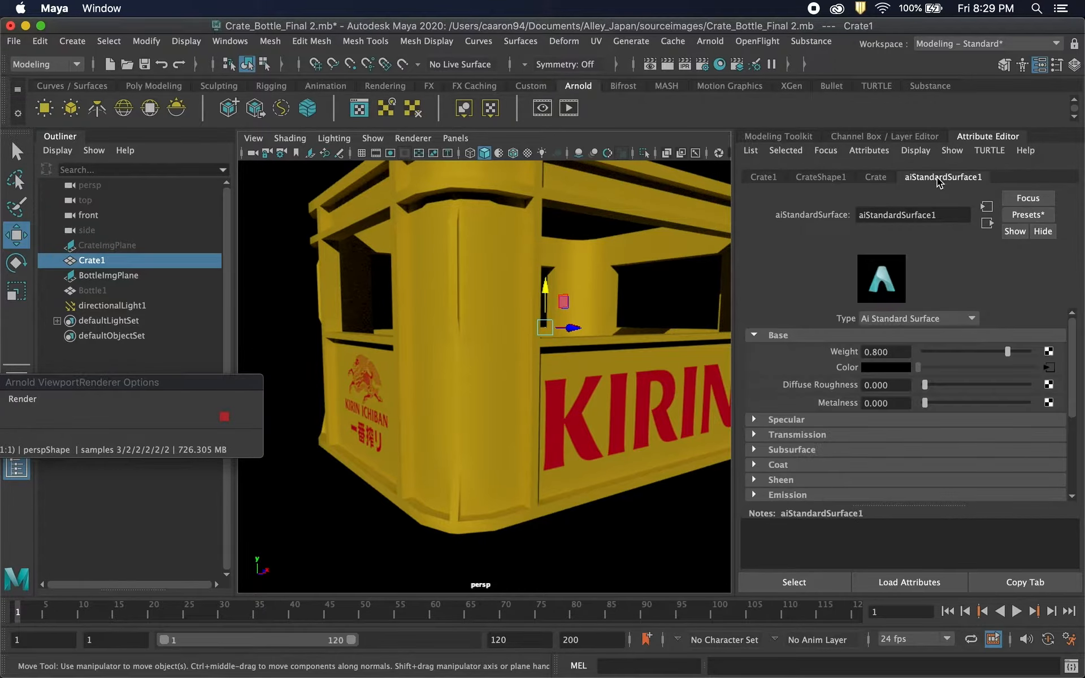
pyautogui.doubleClick(949, 216)
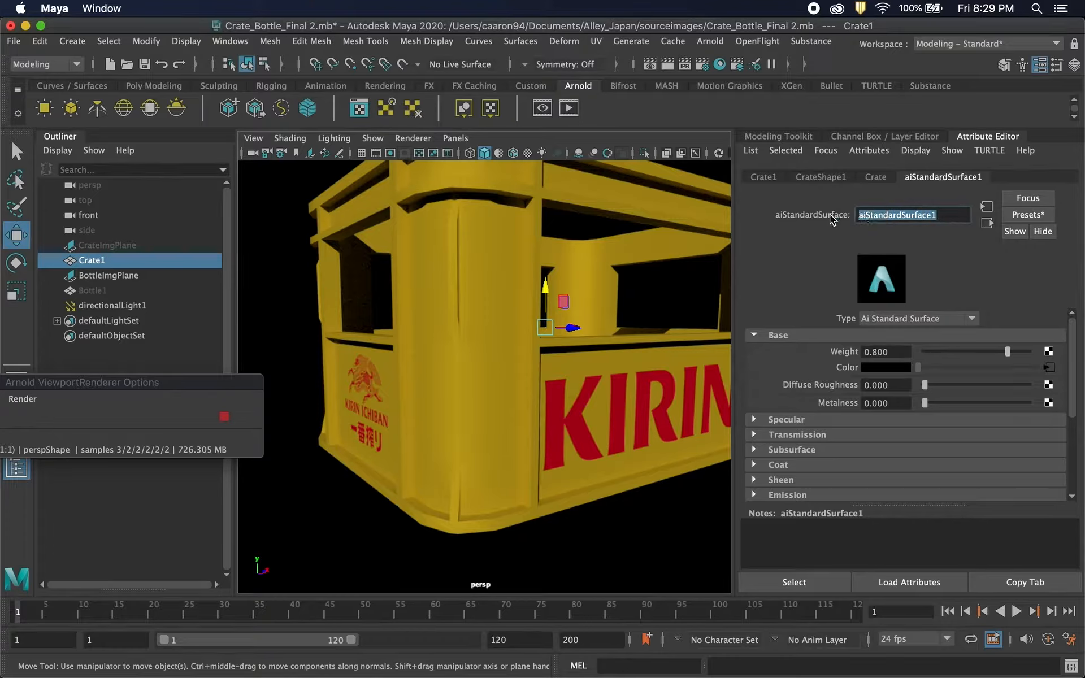
pyautogui.write('CrateM')
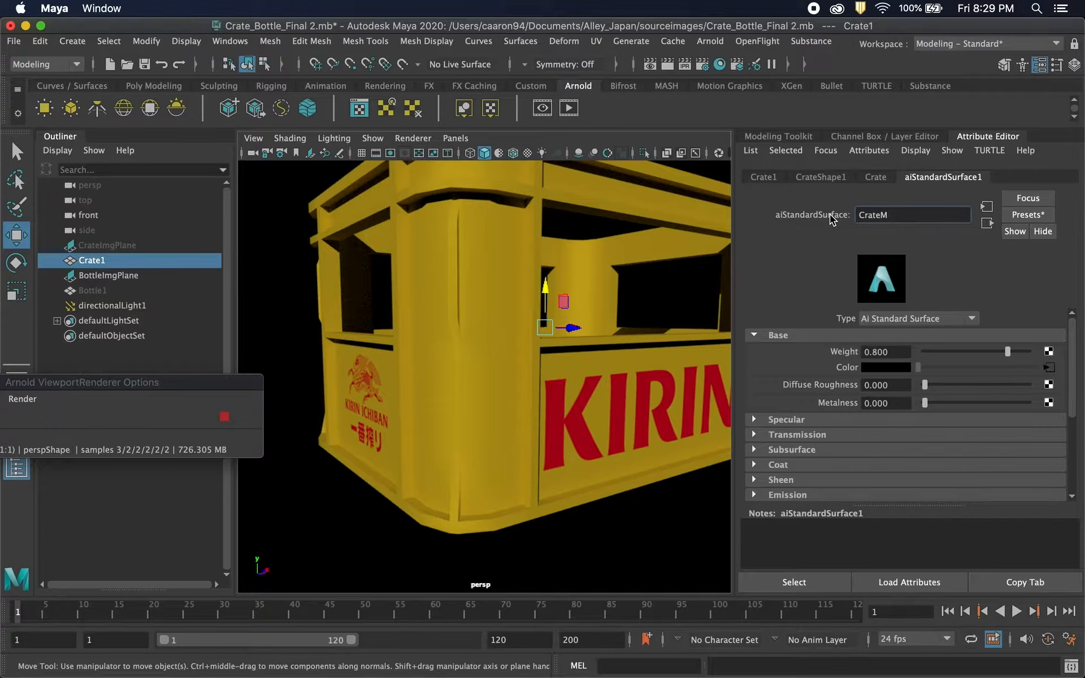
pyautogui.press('Return')
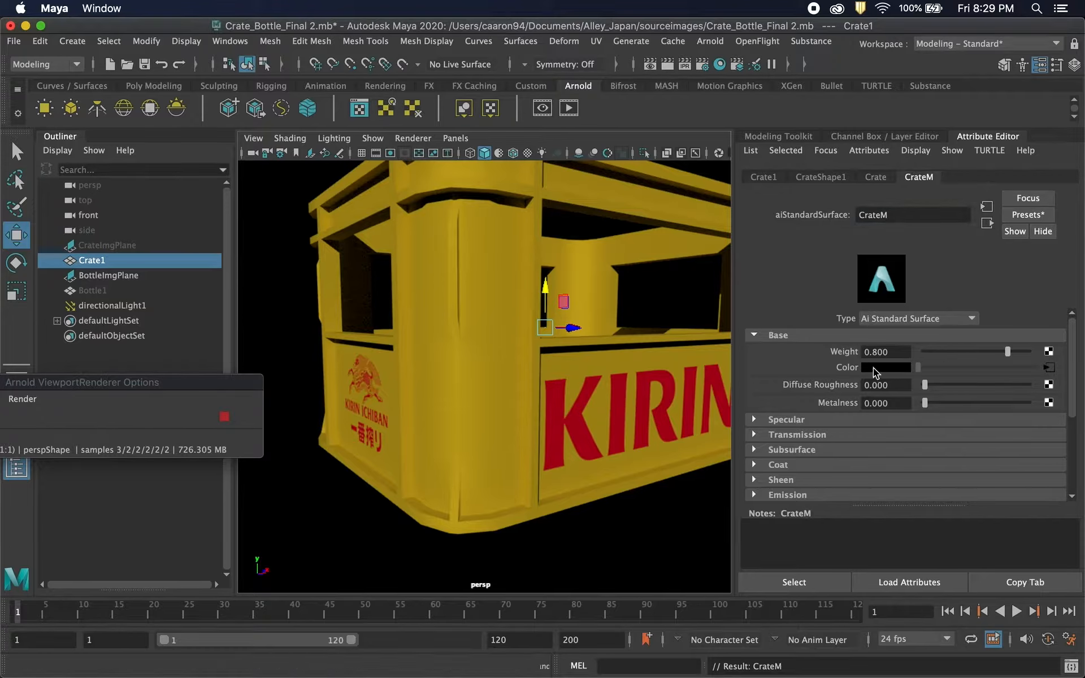
# Replace the image in the CrateM base color texture with Crate_COLOR 2.jpg and inspect the crate's edges in the render.
pyautogui.click(1048, 367)
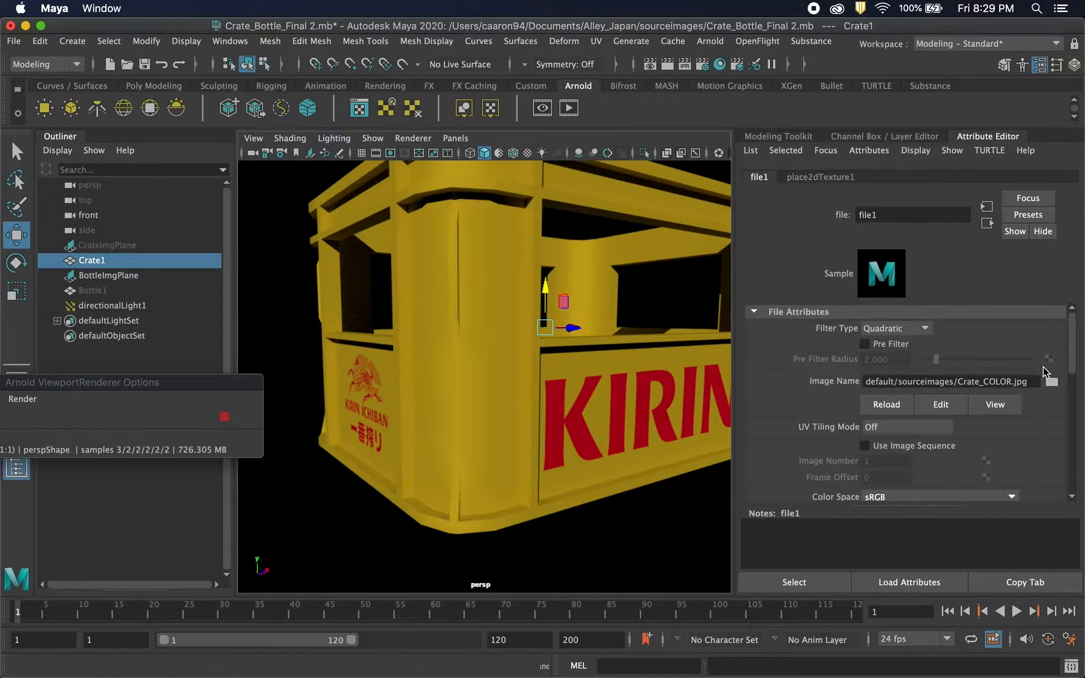
pyautogui.click(1051, 382)
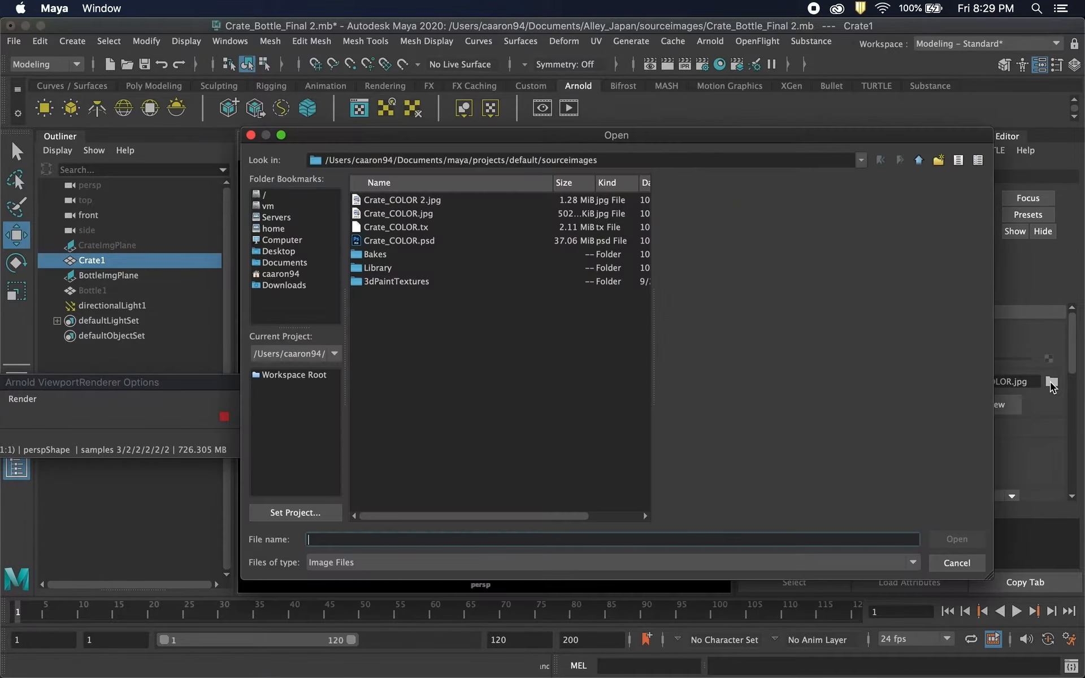
pyautogui.click(432, 203)
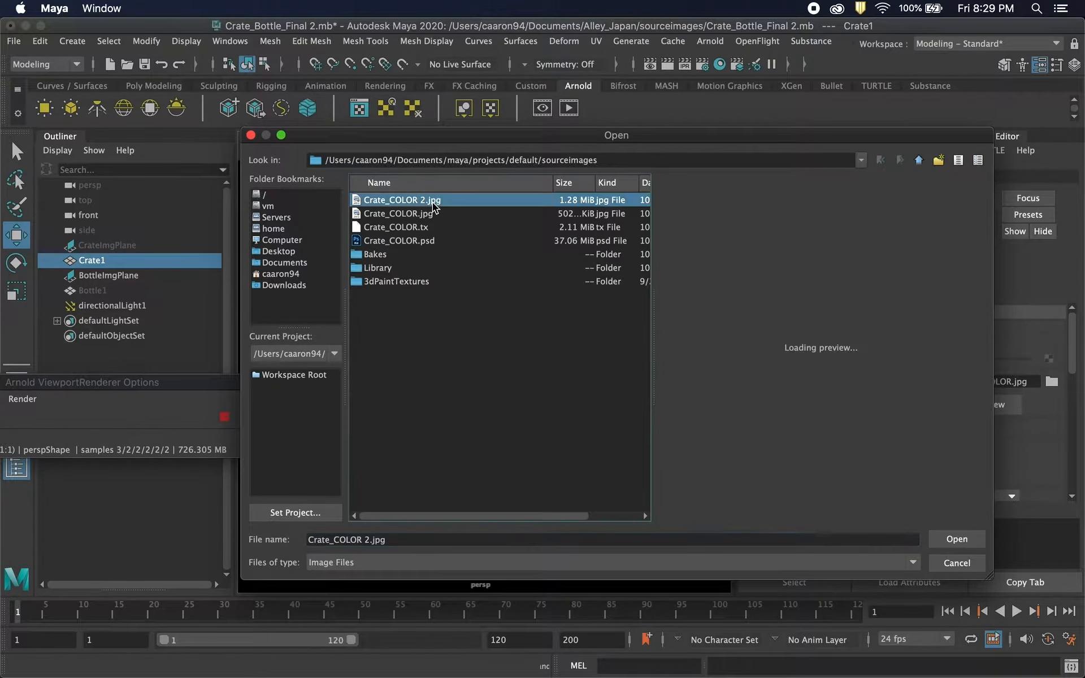
pyautogui.click(957, 539)
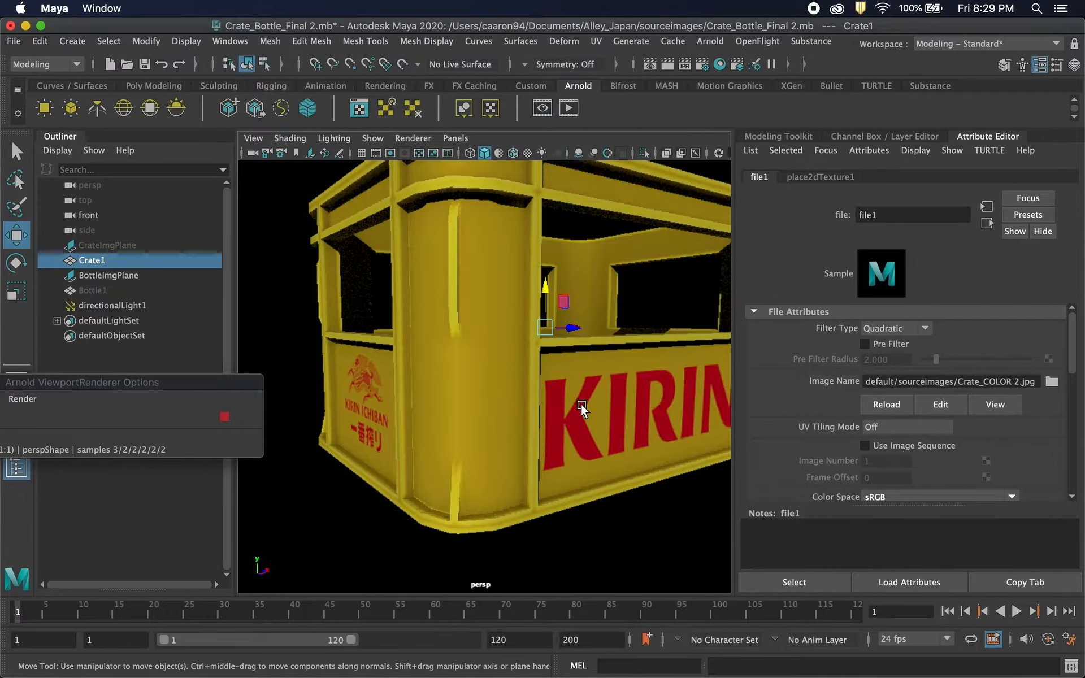
pyautogui.keyDown('alt'); pyautogui.moveTo(519, 406); pyautogui.dragTo(507, 469); pyautogui.keyUp('alt')
pyautogui.keyDown('alt'); pyautogui.moveTo(480, 508); pyautogui.dragTo(486, 417); pyautogui.keyUp('alt')
pyautogui.scroll(-8, 504, 395)
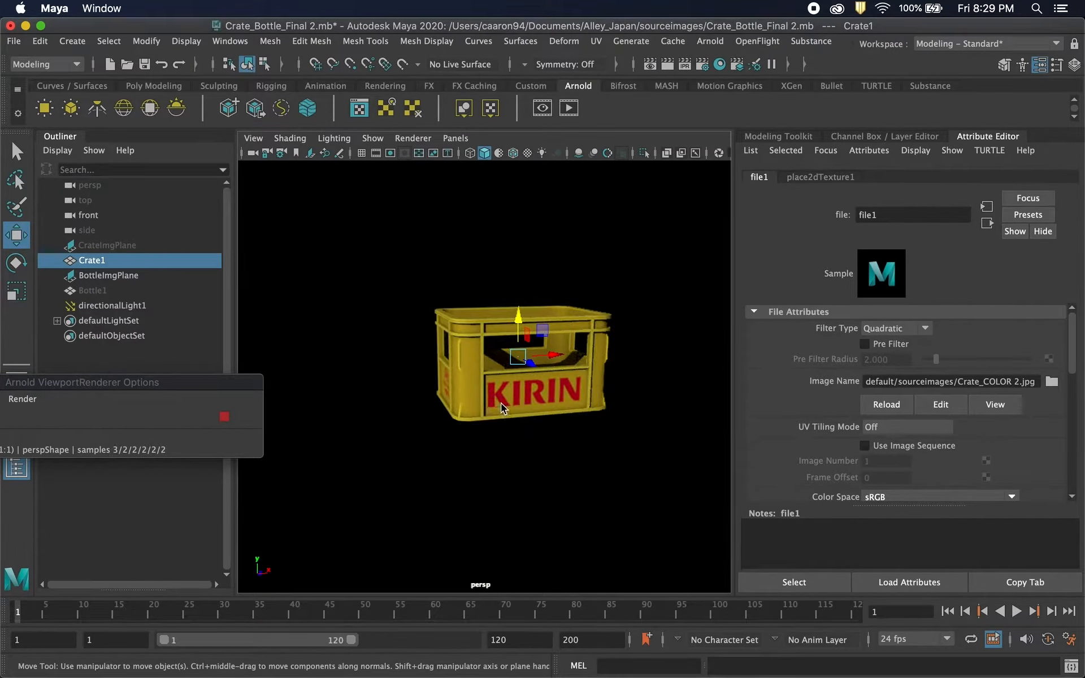
pyautogui.scroll(5, 497, 406)
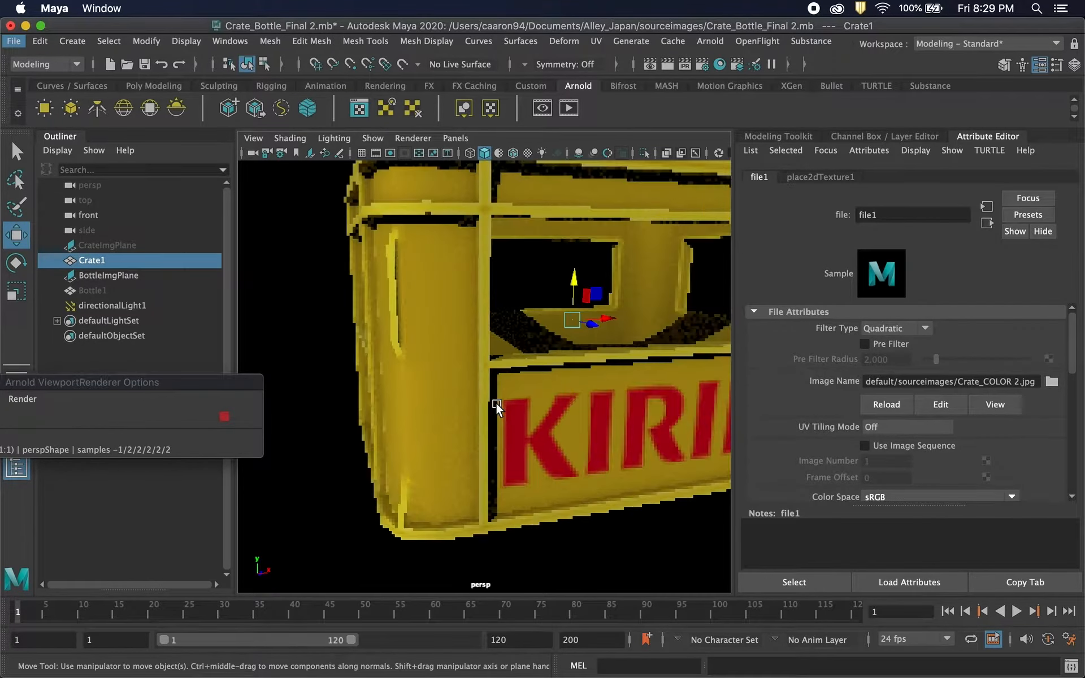
pyautogui.scroll(-4, 496, 406)
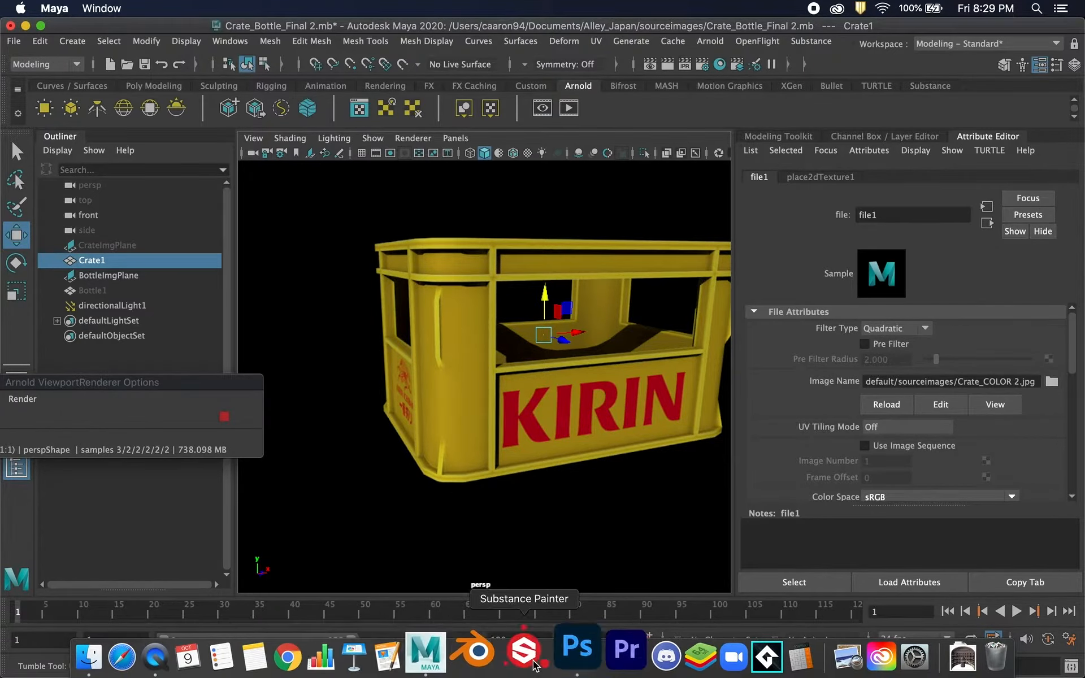
# Switch to Photoshop and lower the Crate_CRV layer's opacity to 46%.
pyautogui.click(556, 655)
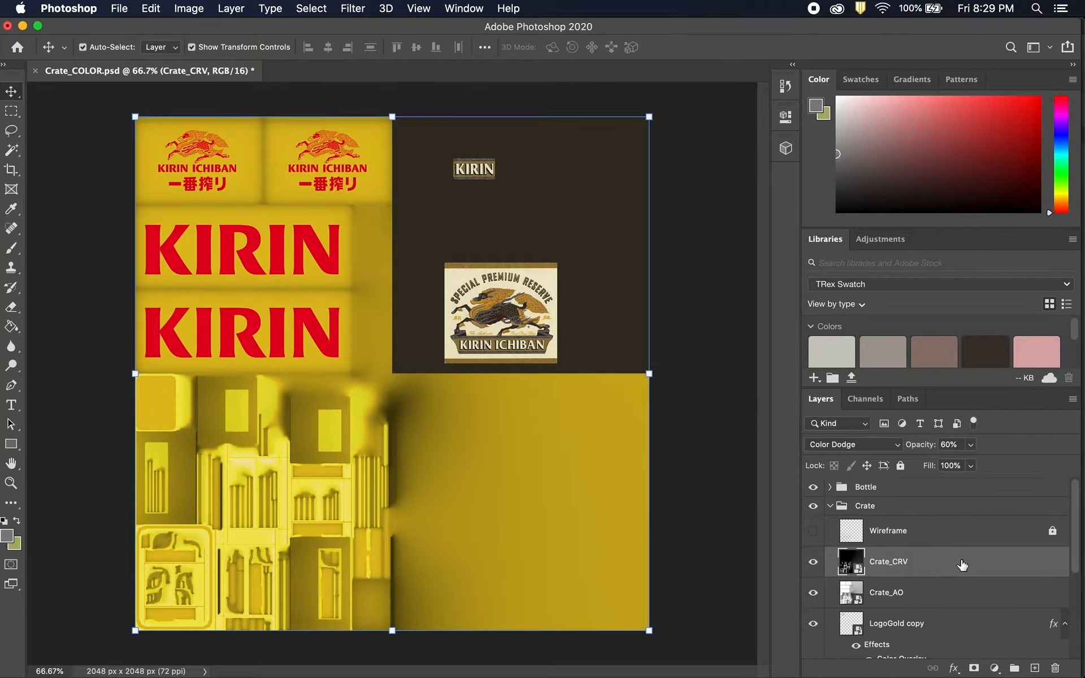
pyautogui.click(970, 446)
pyautogui.moveTo(962, 464); pyautogui.dragTo(961, 464)
pyautogui.click(933, 566)
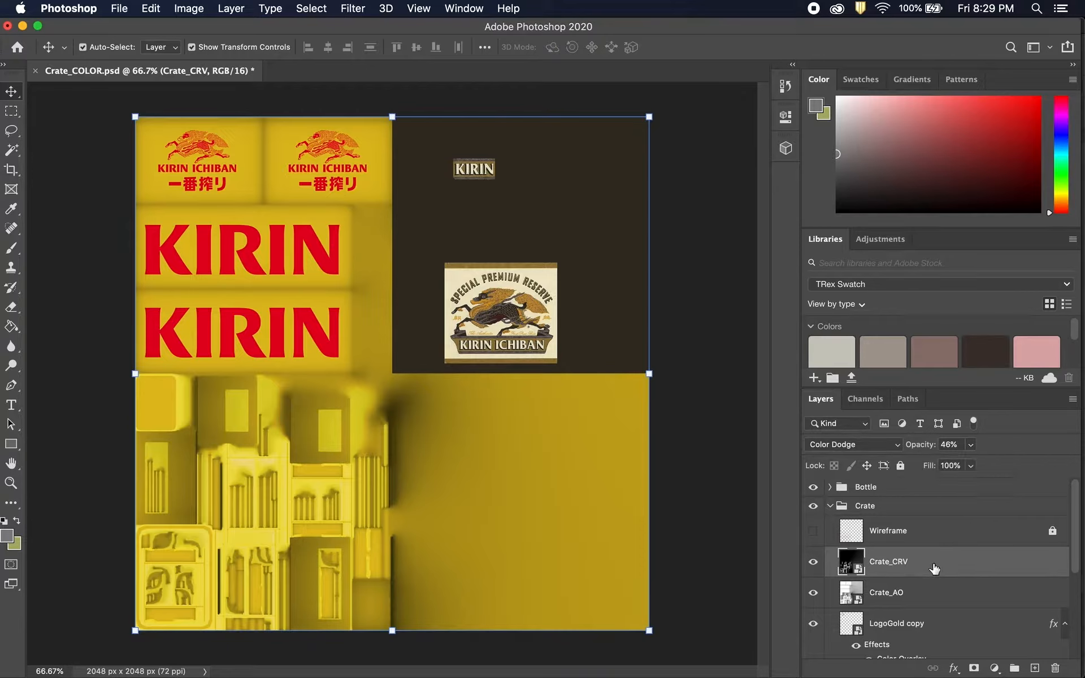
# Rasterize the Crate_CRV and Crate_AO smart object layers together.
pyautogui.rightClick(934, 567)
pyautogui.click(962, 595)
pyautogui.click(957, 594)
pyautogui.keyDown('shift'); pyautogui.click(956, 568); pyautogui.keyUp('shift')
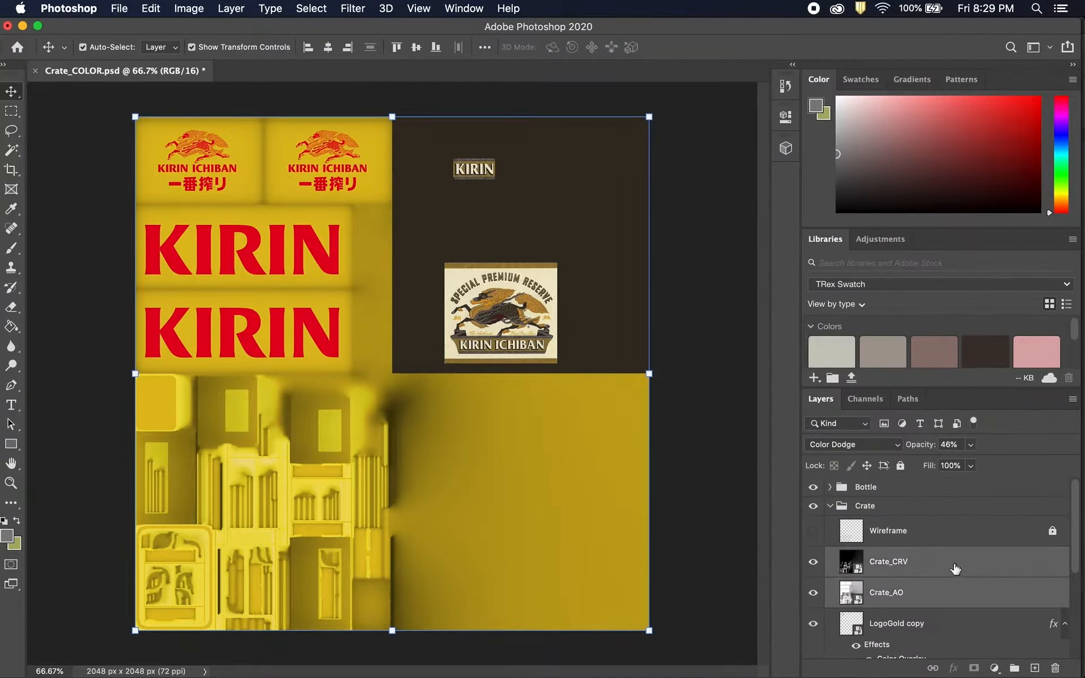
pyautogui.rightClick(957, 571)
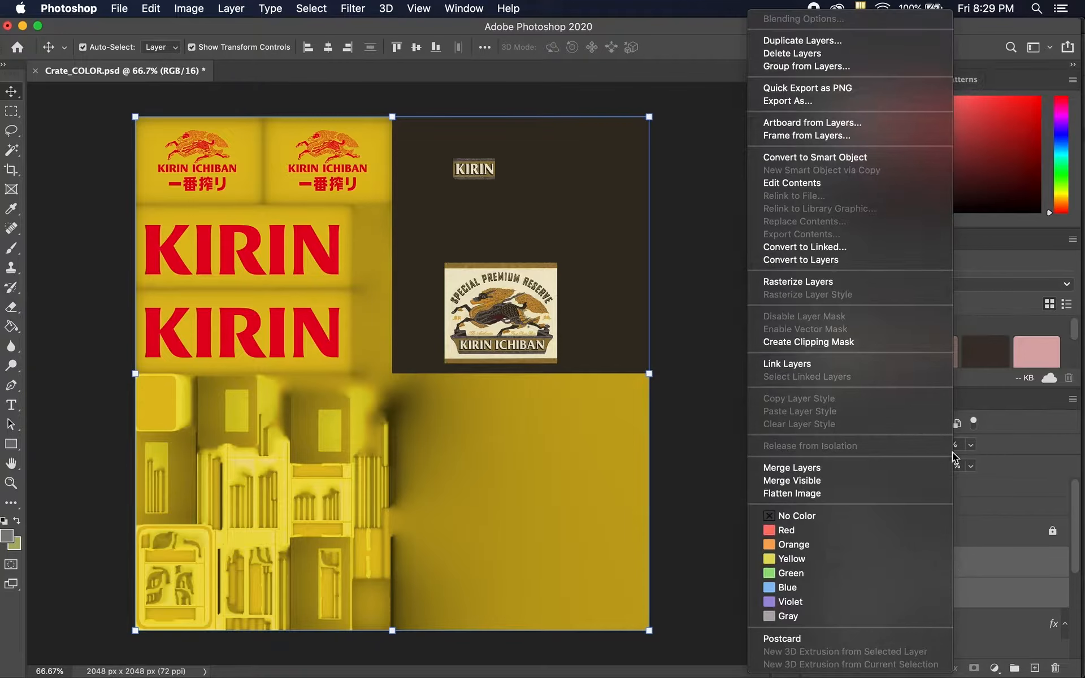
pyautogui.click(833, 282)
# Duplicate the rasterized Crate_CRV layer within the Crate group.
pyautogui.click(937, 561)
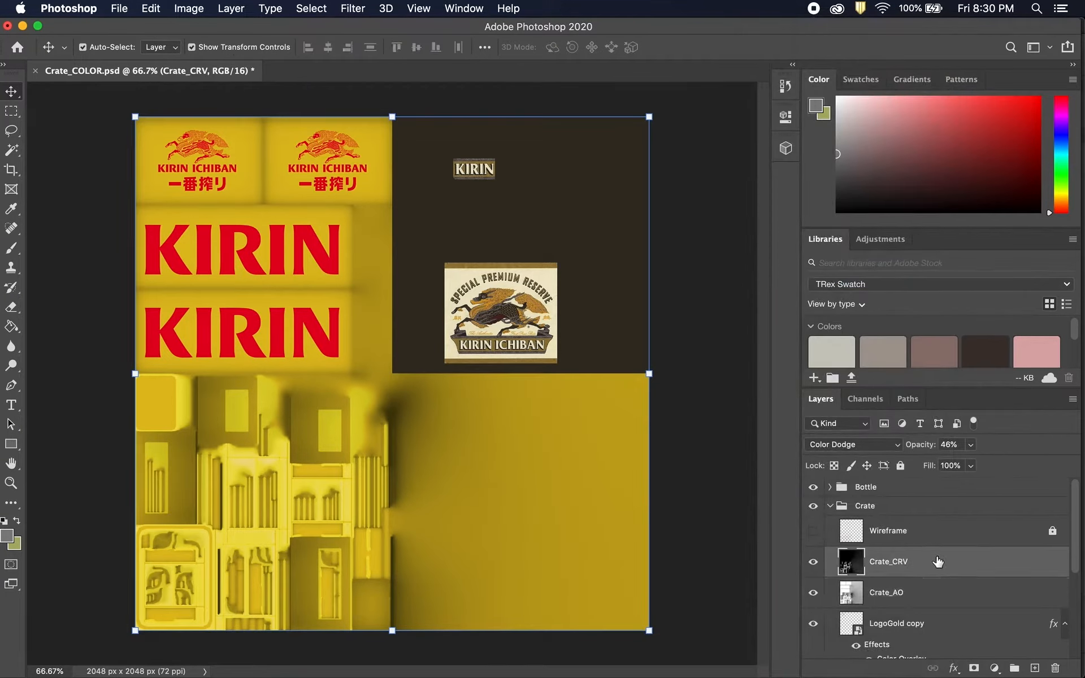
pyautogui.rightClick(940, 572)
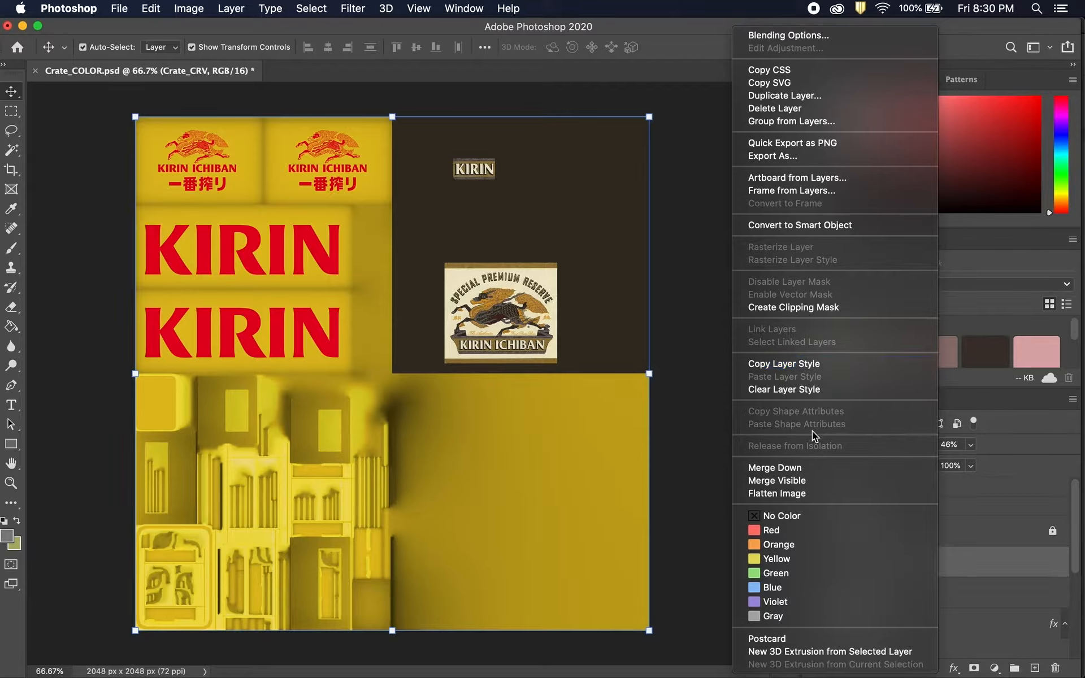
pyautogui.click(783, 95)
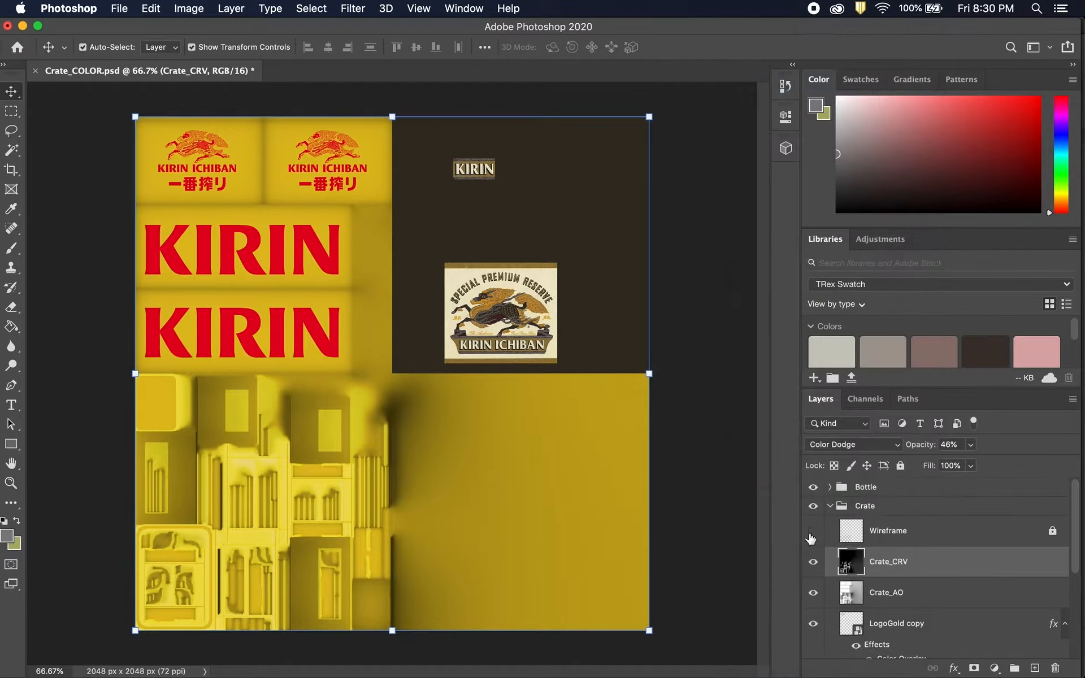
pyautogui.click(675, 296)
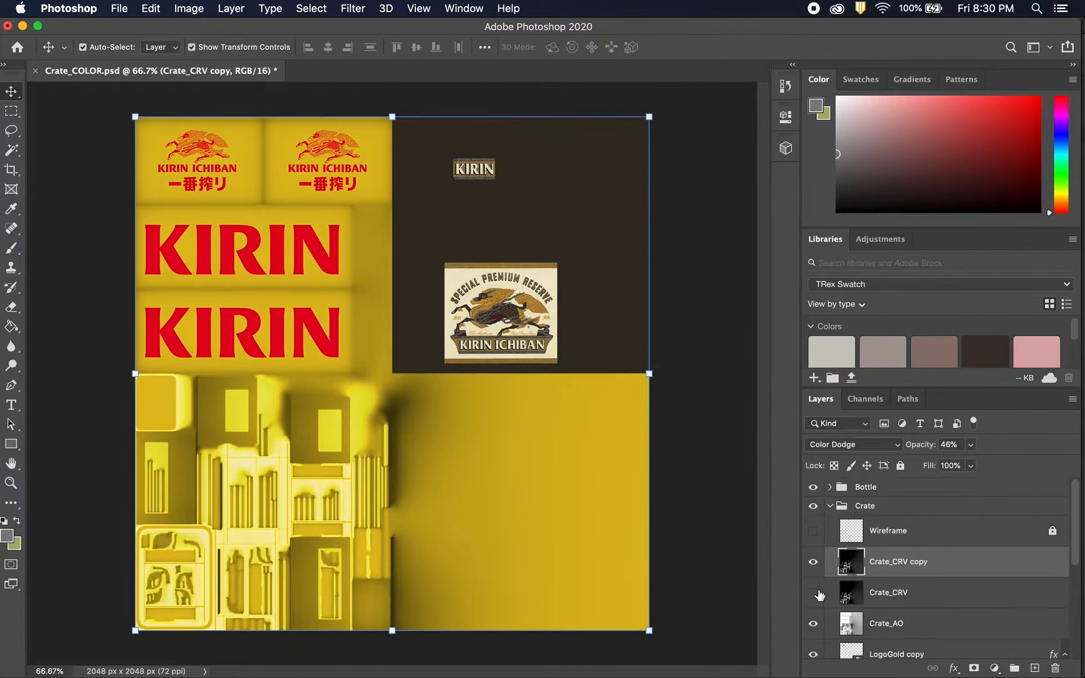
# Hide the Crate_CRV layer and apply Curves to Crate_CRV copy, flattening the shadows to output 8 at input 67 and anchoring the highlights.
pyautogui.click(817, 592)
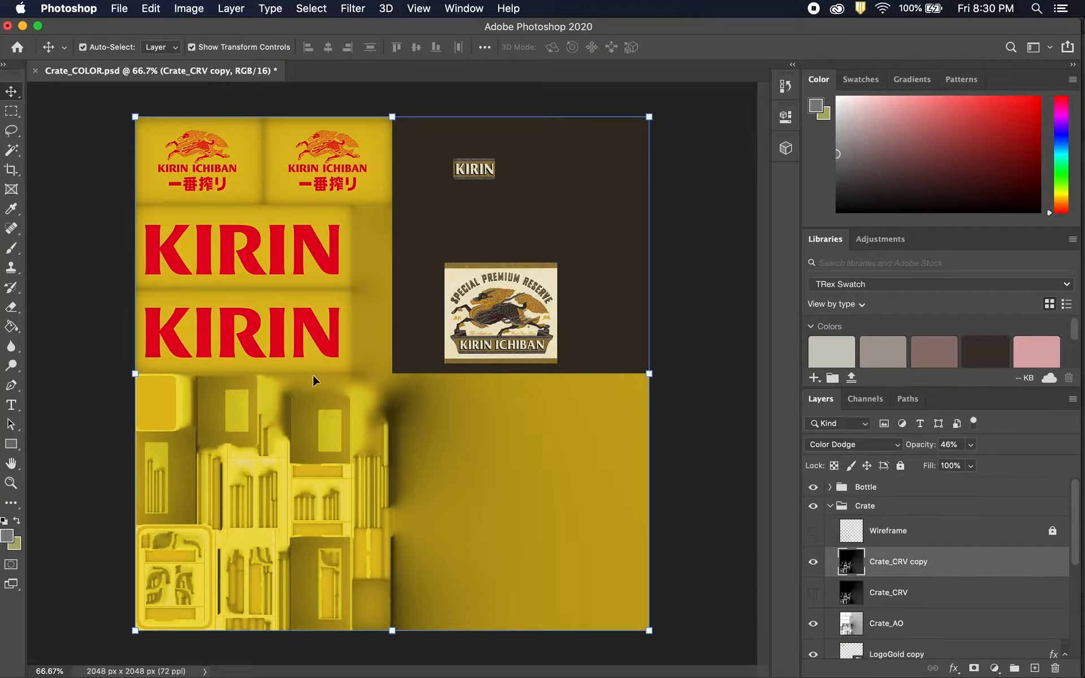
pyautogui.click(188, 8)
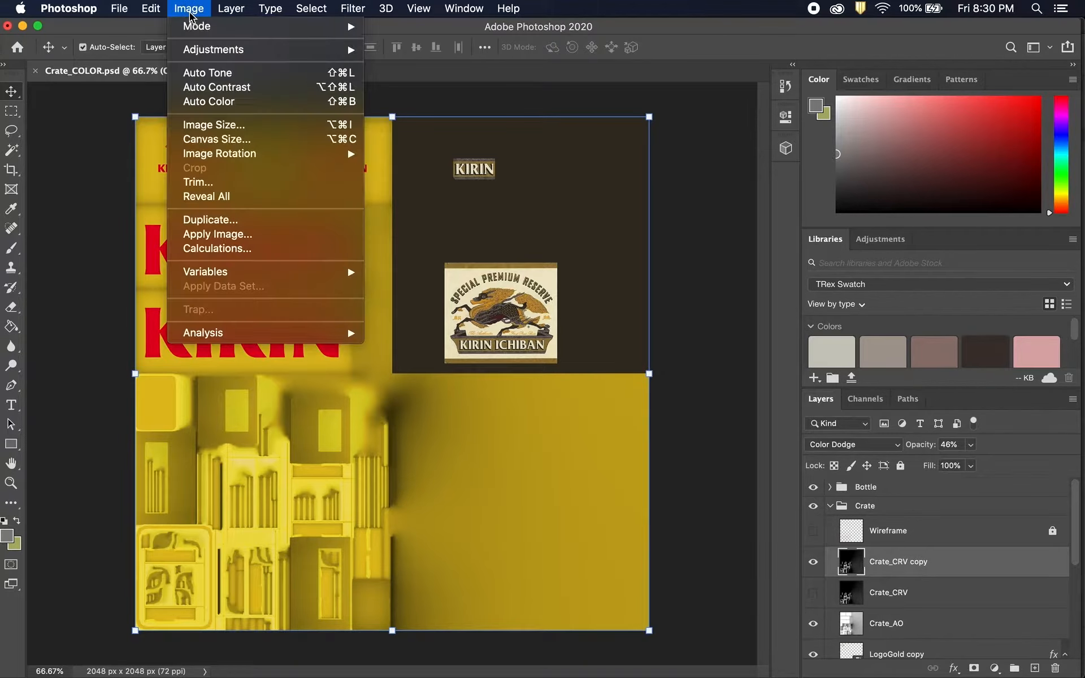
pyautogui.moveTo(210, 50)
pyautogui.click(396, 78)
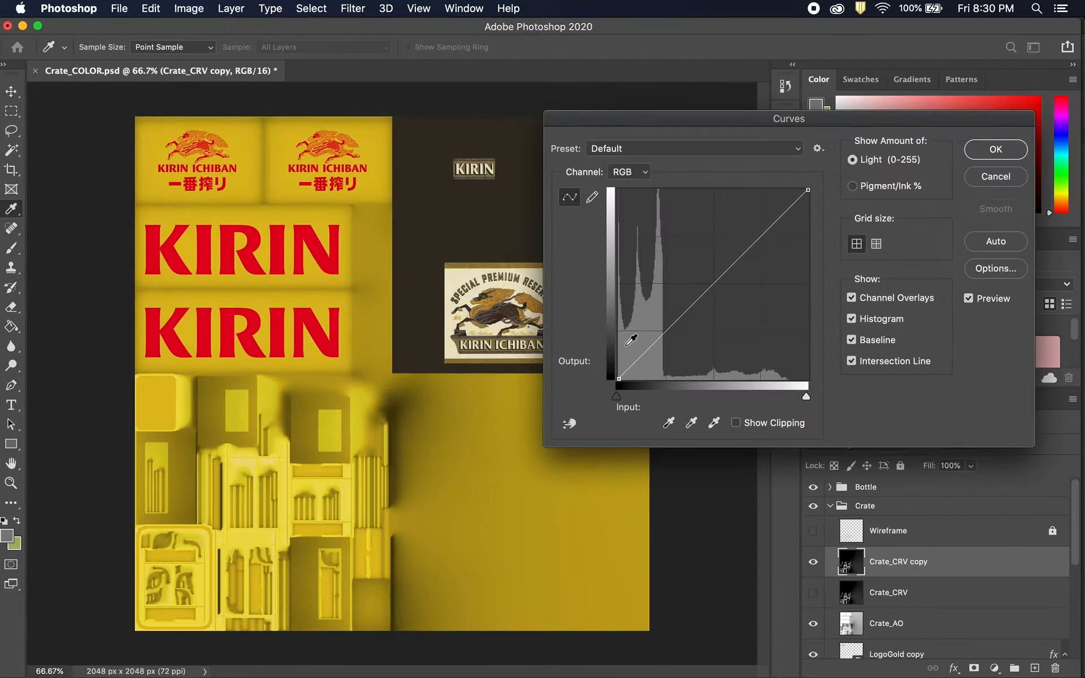
pyautogui.moveTo(627, 372); pyautogui.dragTo(635, 374)
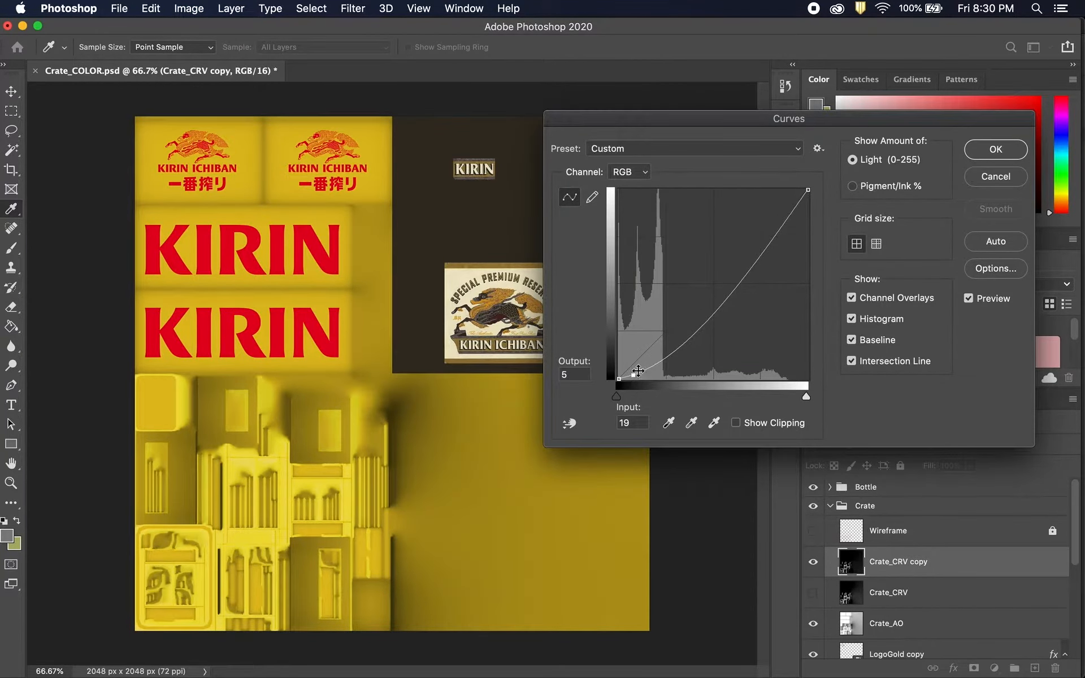
pyautogui.moveTo(790, 212); pyautogui.dragTo(785, 211)
pyautogui.moveTo(639, 375); pyautogui.dragTo(653, 372)
pyautogui.click(665, 374)
pyautogui.moveTo(666, 373); pyautogui.dragTo(669, 373)
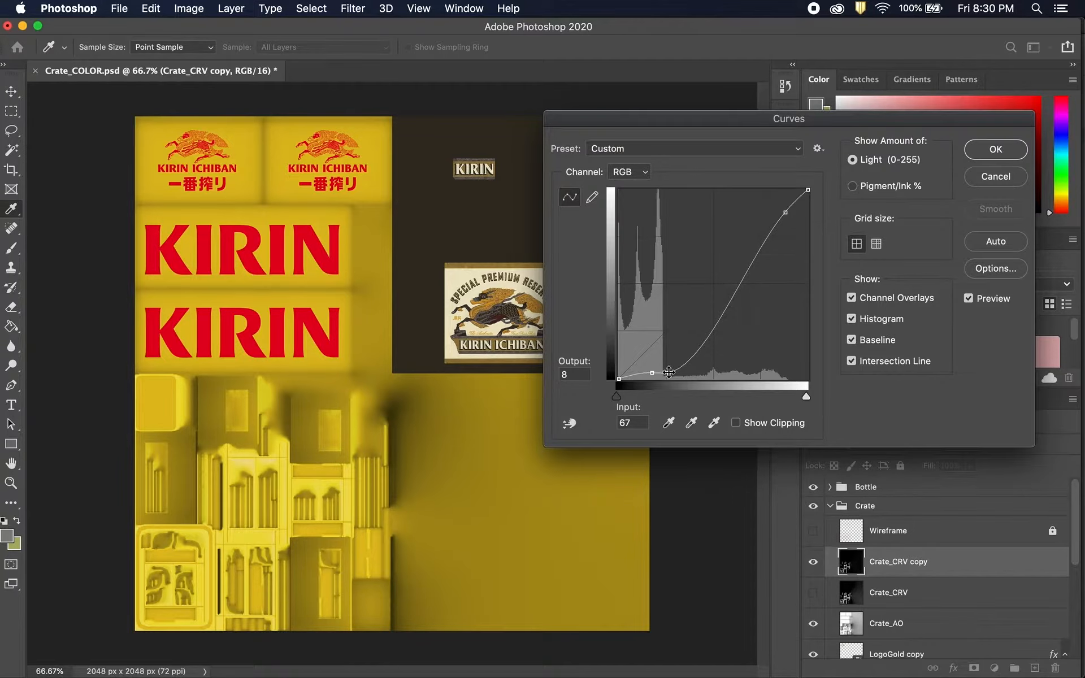
pyautogui.click(985, 152)
pyautogui.press('v')
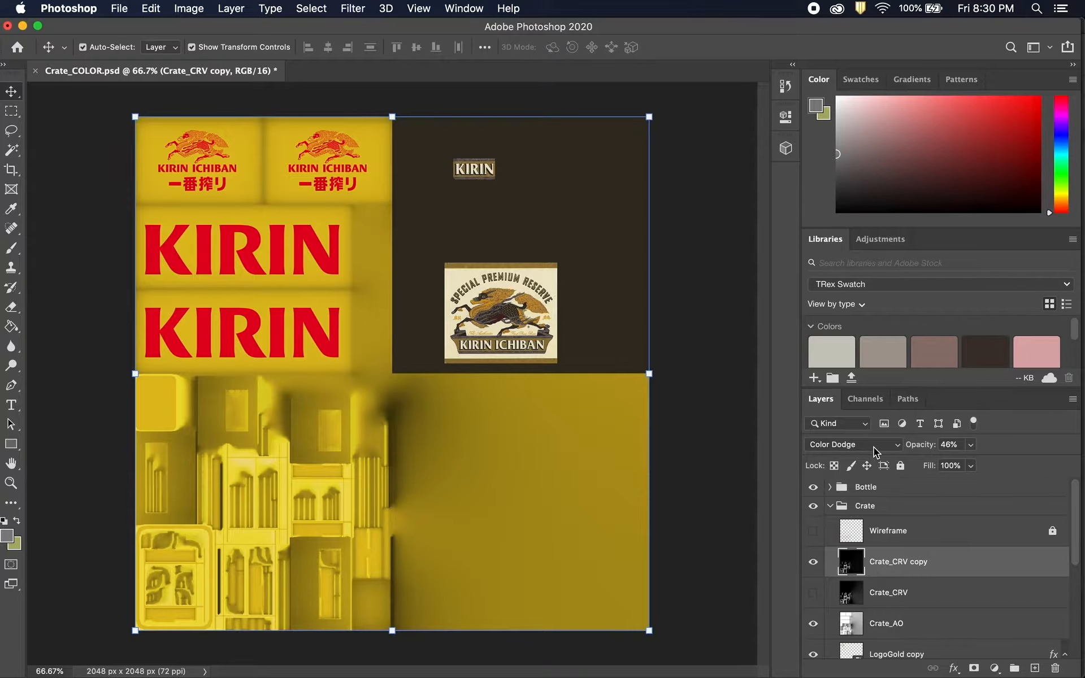
# Lower the opacity of the Crate_CRV copy layer to 37%.
pyautogui.click(971, 445)
pyautogui.moveTo(970, 461); pyautogui.dragTo(964, 463)
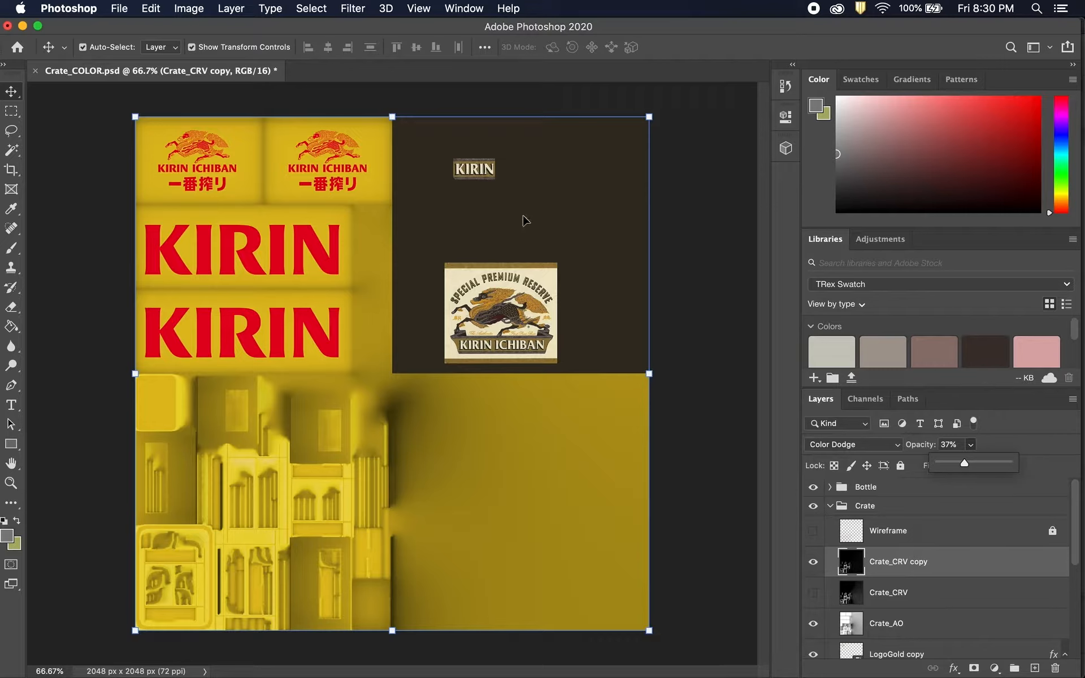
pyautogui.click(114, 8)
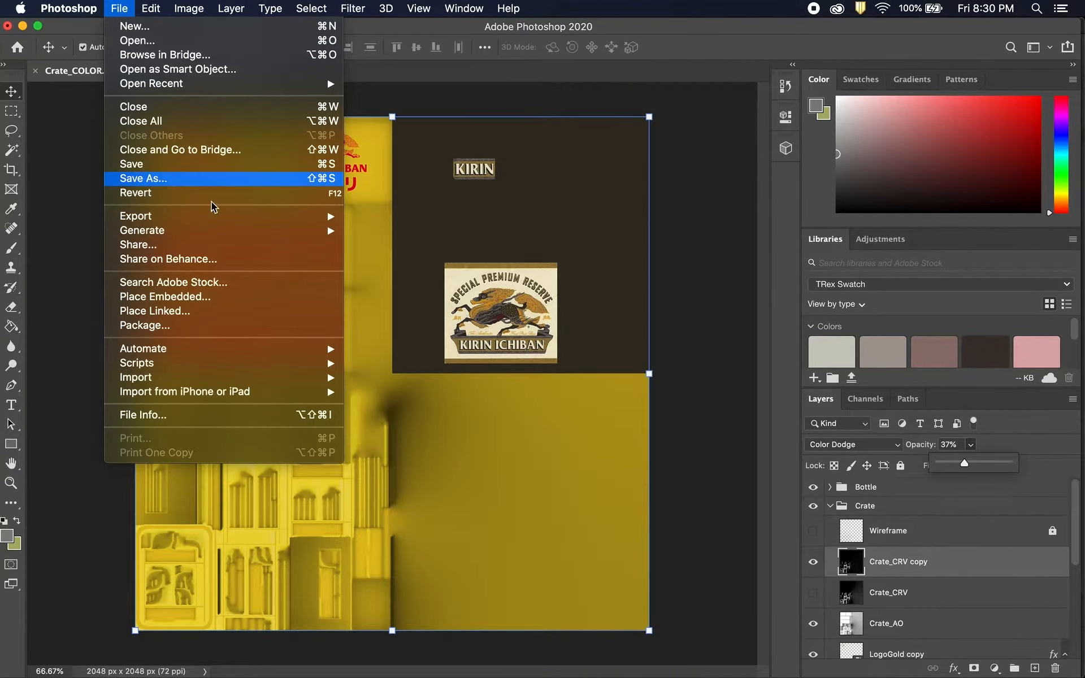
# Compare the texture with and without the Crate_AO layer and lower that layer's opacity to 40%.
pyautogui.click(903, 630)
pyautogui.click(904, 624)
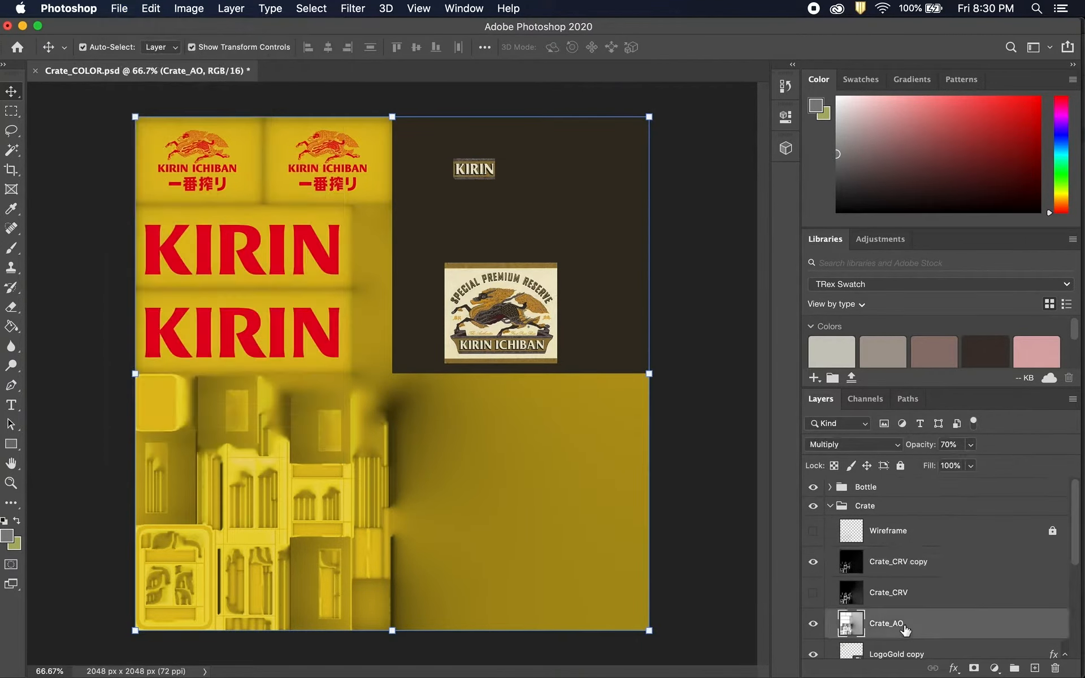
pyautogui.click(813, 623)
pyautogui.click(813, 623)
pyautogui.click(971, 444)
pyautogui.moveTo(970, 461); pyautogui.dragTo(945, 463)
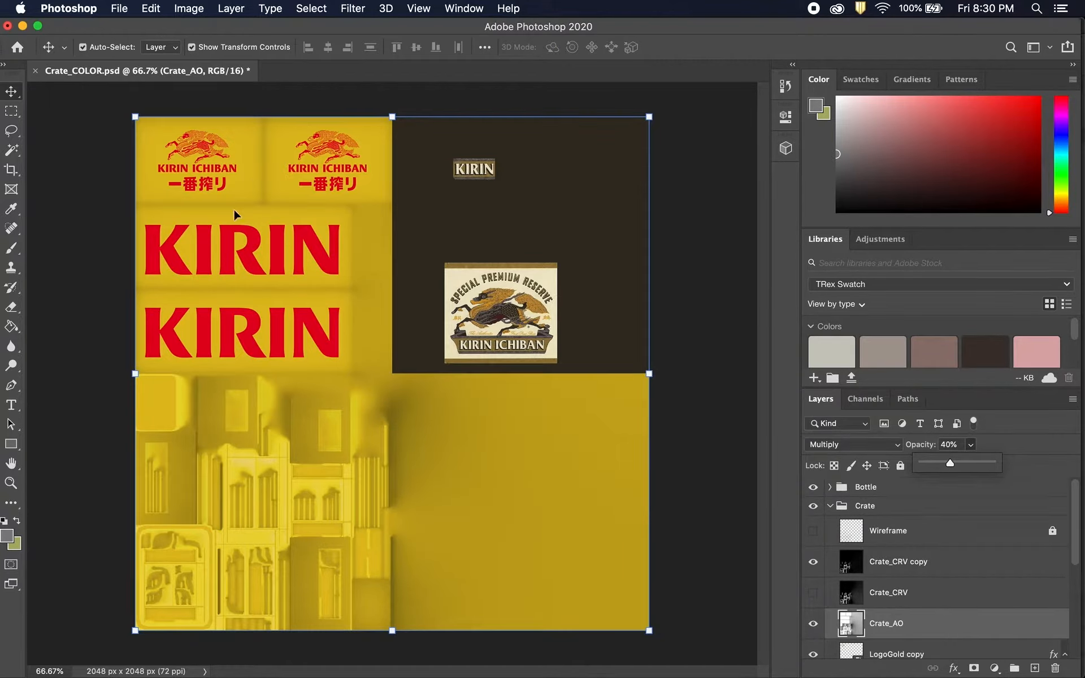
# Save the texture as a JPEG copy over Crate_COLOR 2.jpg in sourceimages, with quality 12 and the Progressive format option.
pyautogui.click(118, 8)
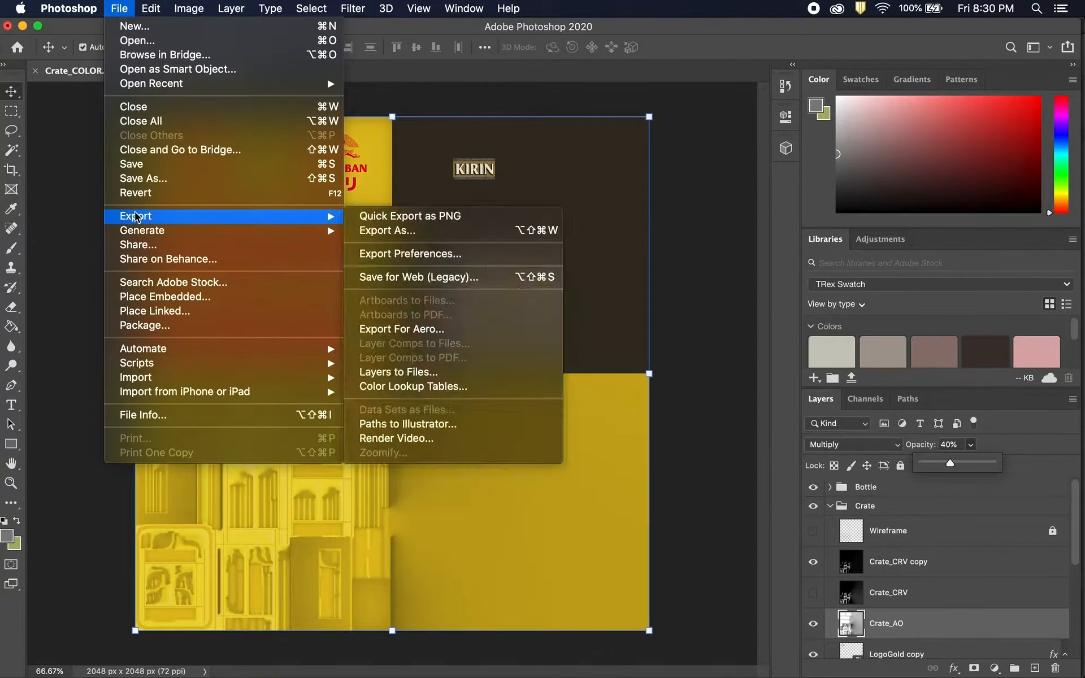
pyautogui.click(305, 177)
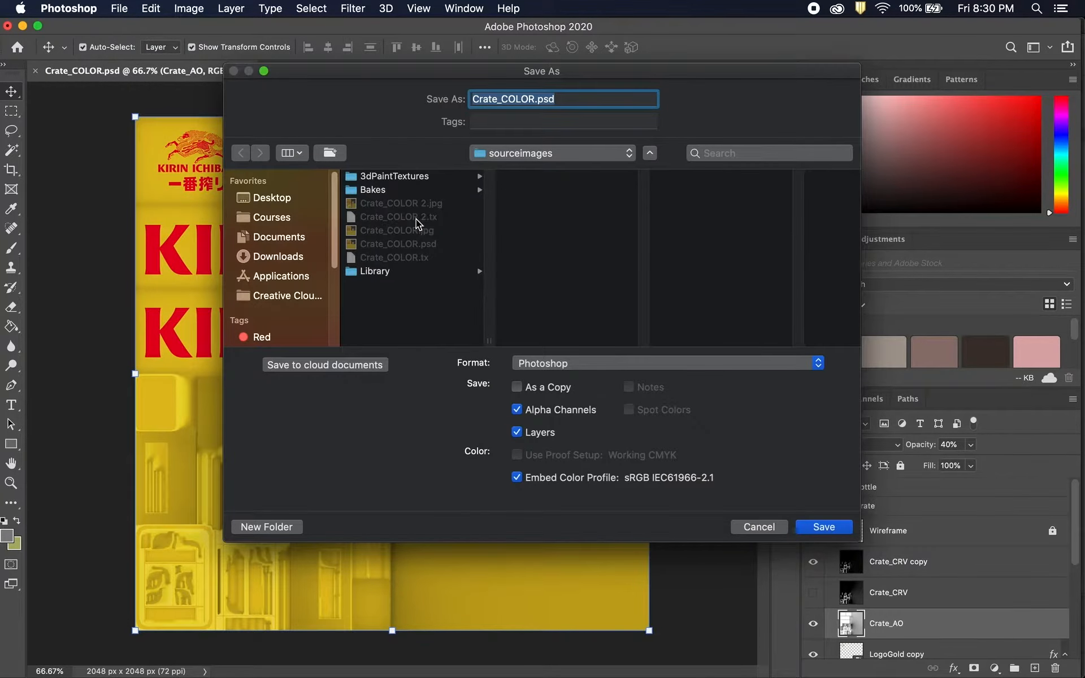
pyautogui.click(410, 204)
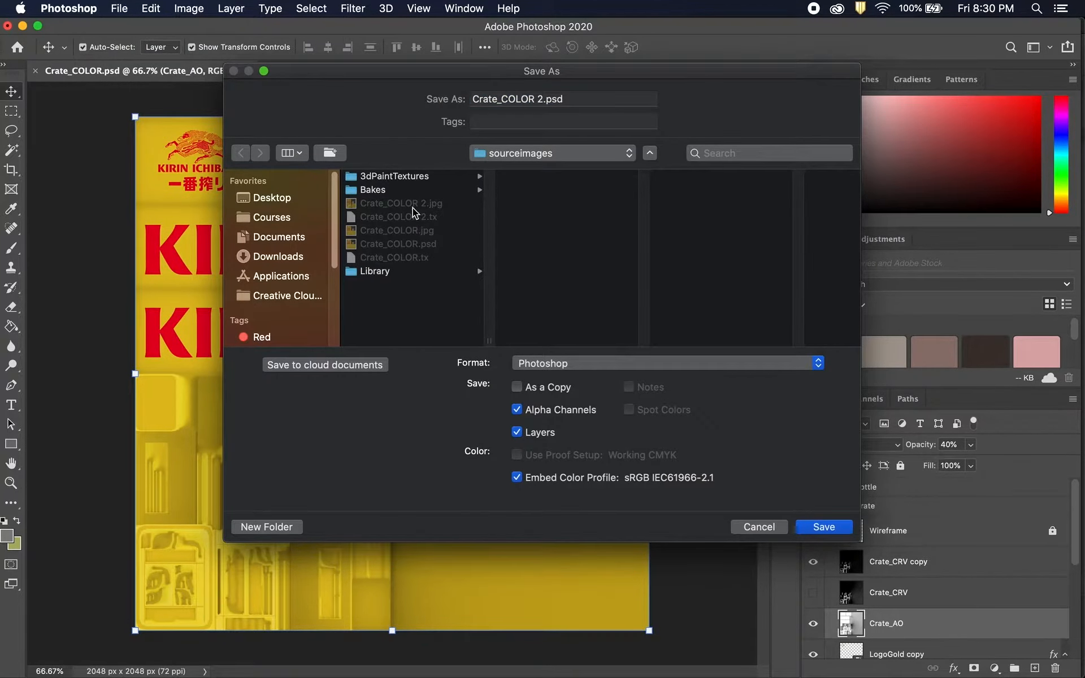
pyautogui.click(572, 368)
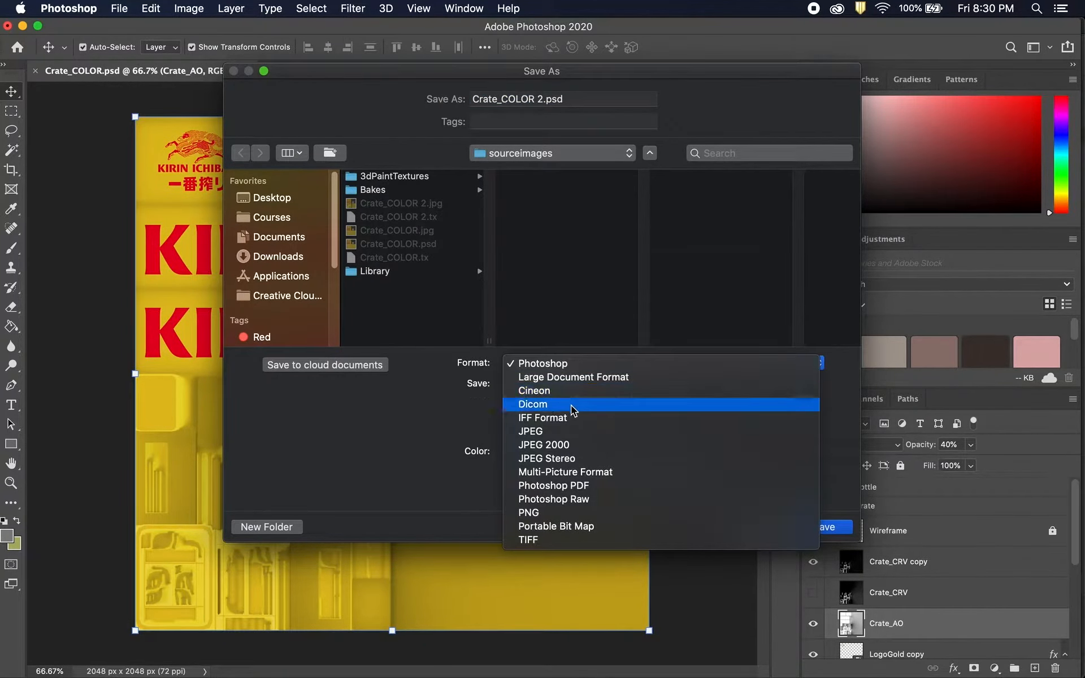
pyautogui.click(542, 426)
pyautogui.click(823, 527)
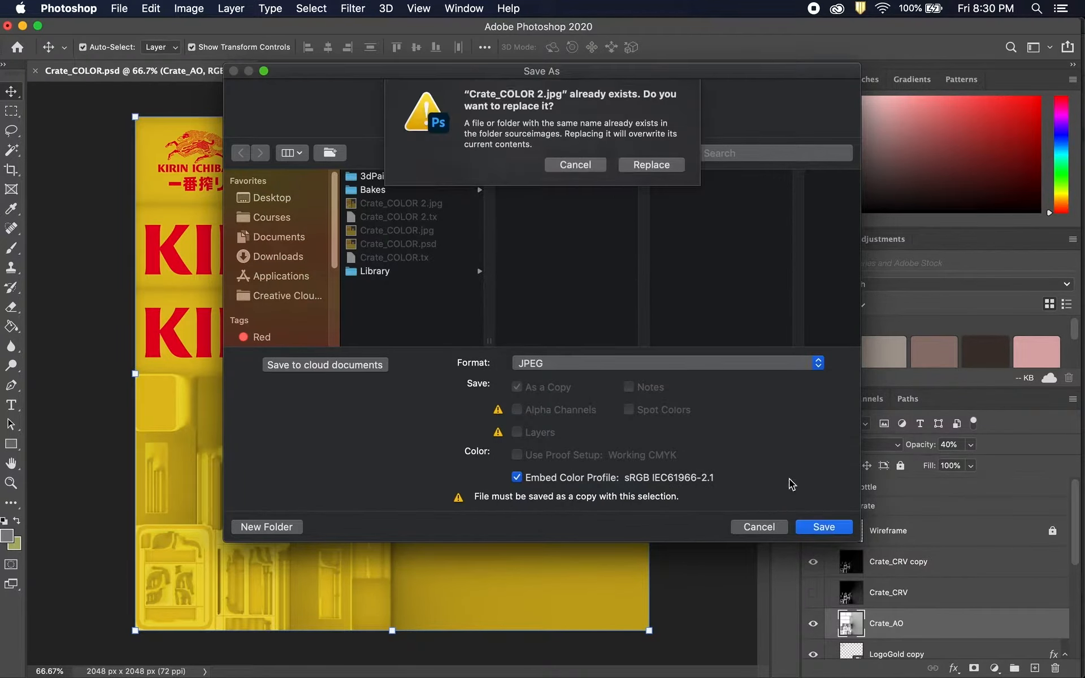
pyautogui.click(647, 166)
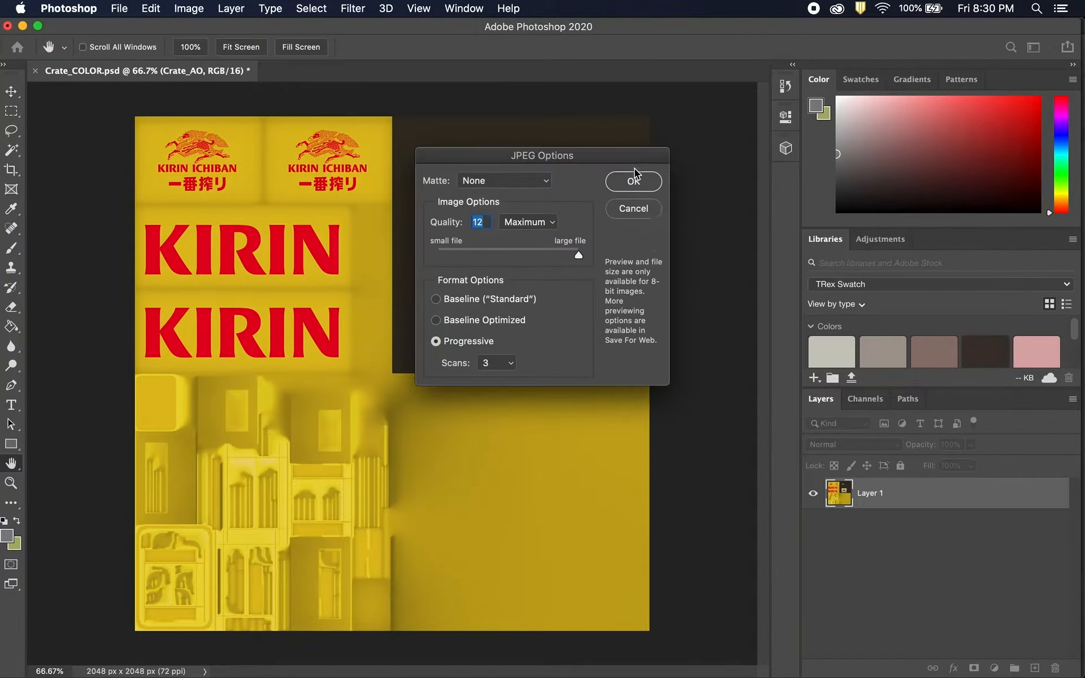
pyautogui.click(633, 181)
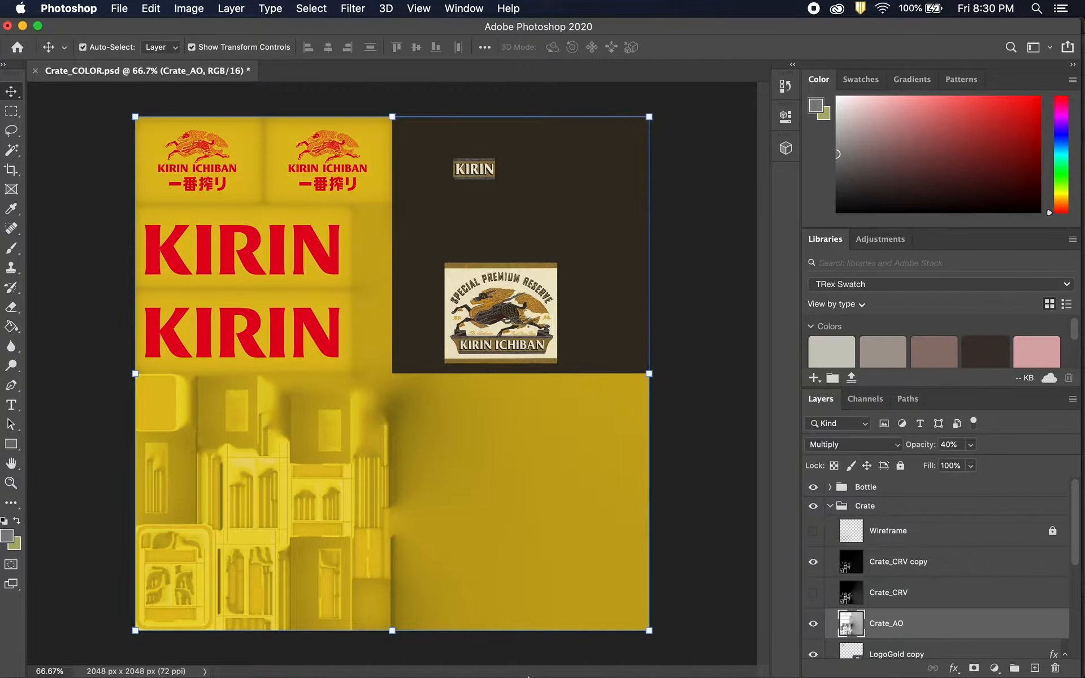
# Switch to Maya and replace the file1 texture's image with Crate_COLOR 2 copy.jpg.
pyautogui.moveTo(525, 658)
pyautogui.click(461, 649)
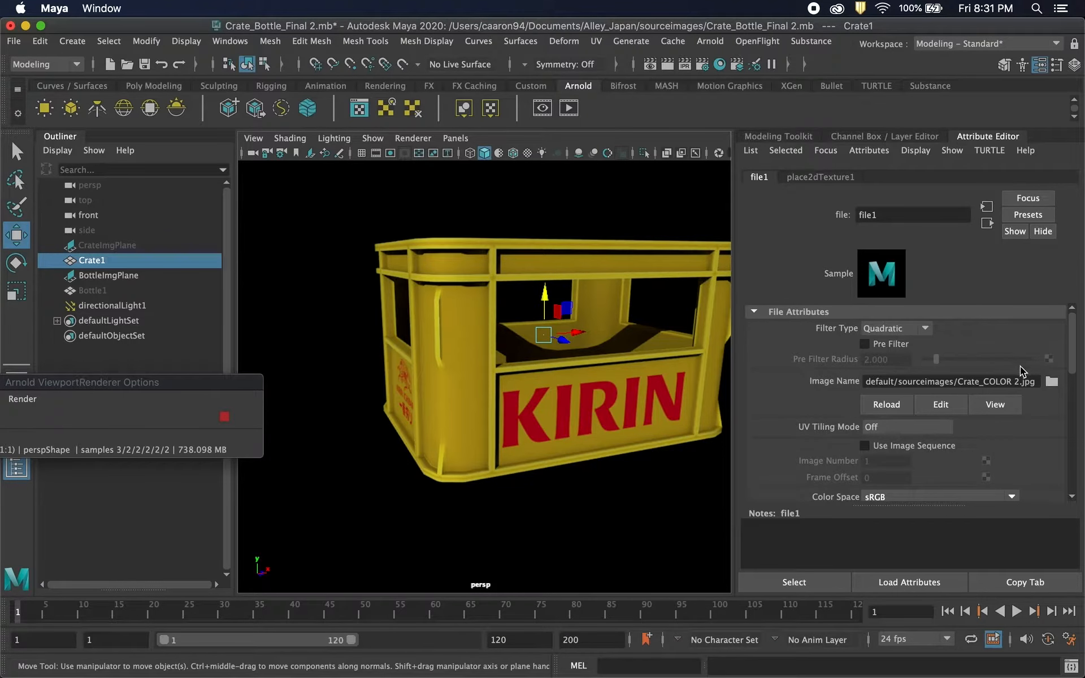
pyautogui.click(1051, 381)
pyautogui.click(452, 201)
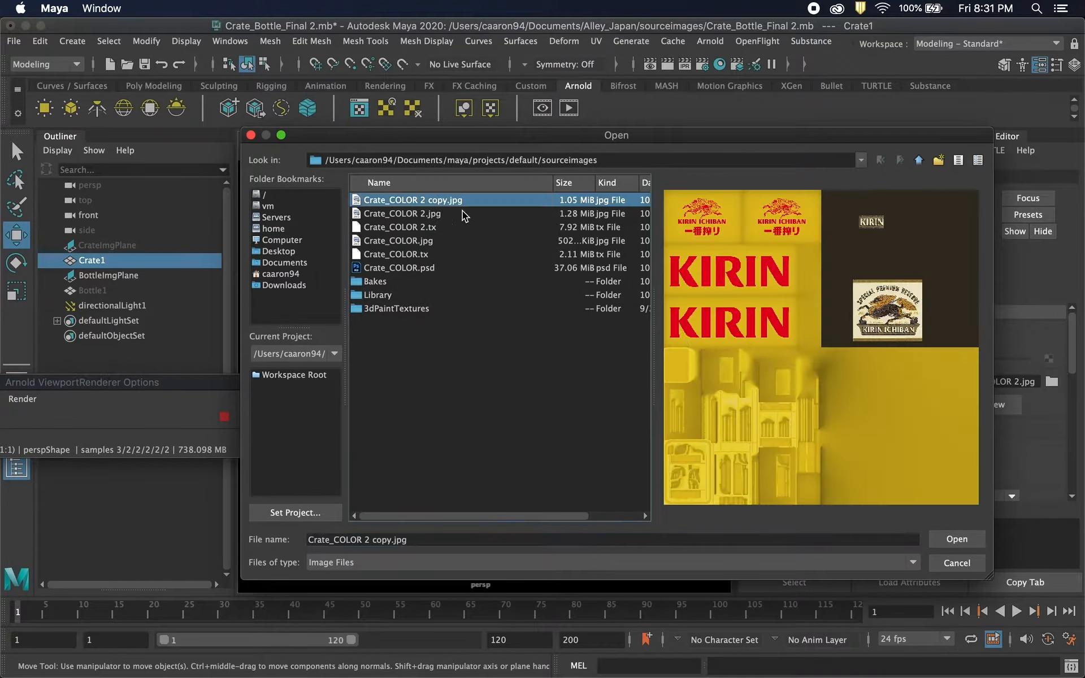
pyautogui.click(956, 538)
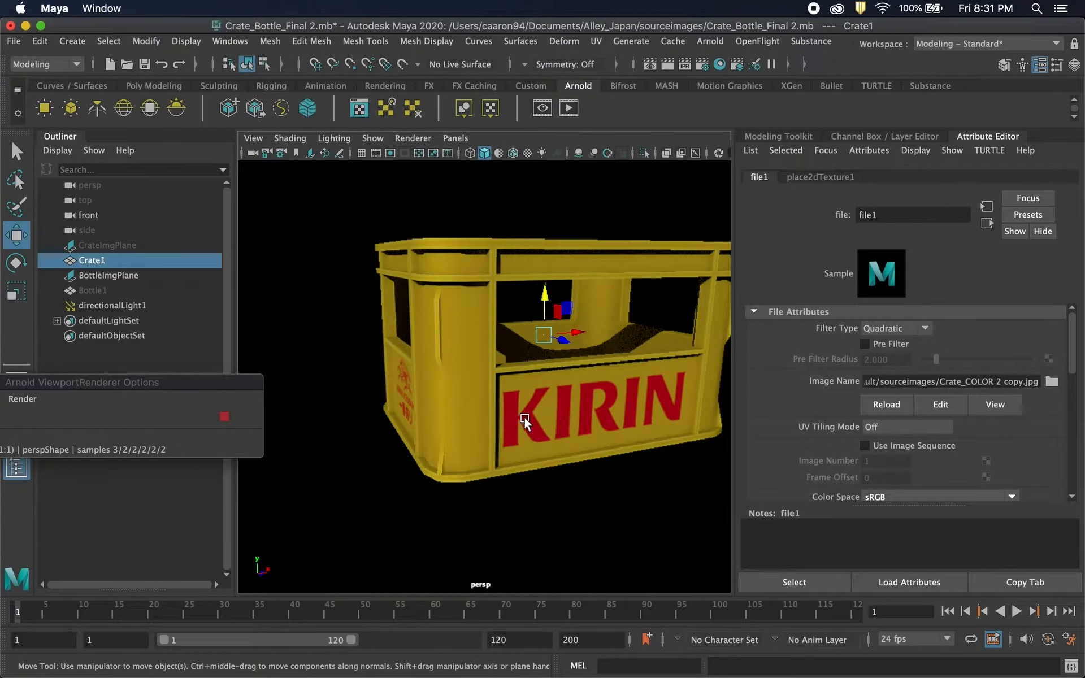
# Examine the crate's edges, corners and logo panels from several angles in the Arnold viewport render, and stop the render.
pyautogui.keyDown('alt'); pyautogui.moveTo(475, 378); pyautogui.dragTo(501, 382); pyautogui.keyUp('alt')
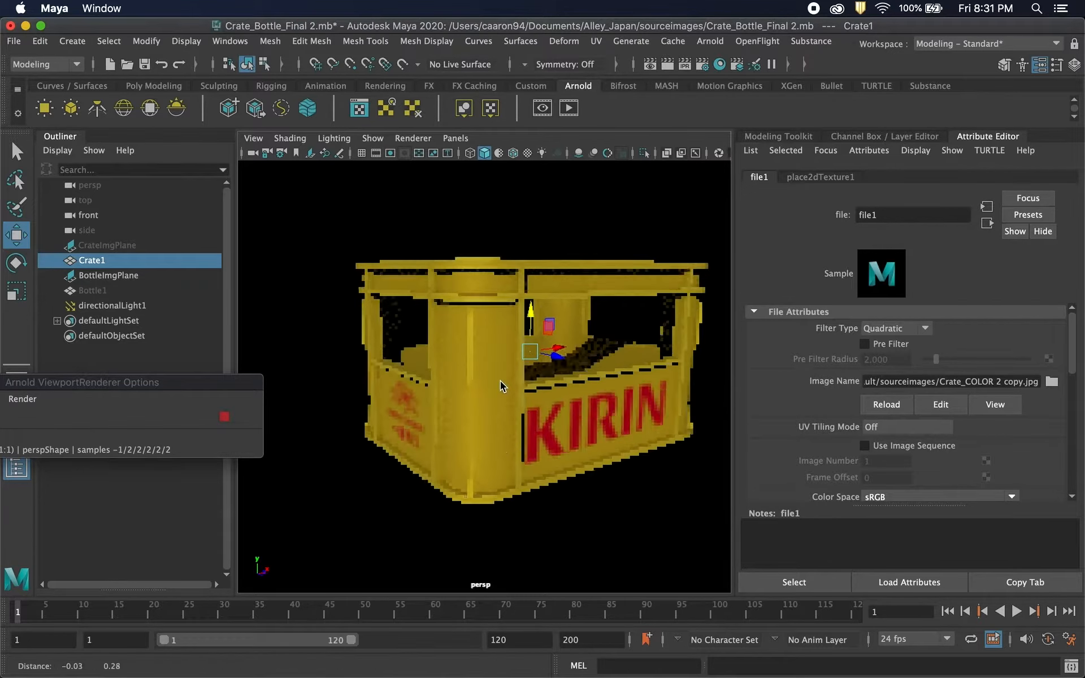
pyautogui.scroll(5, 491, 365)
pyautogui.scroll(-5, 491, 365)
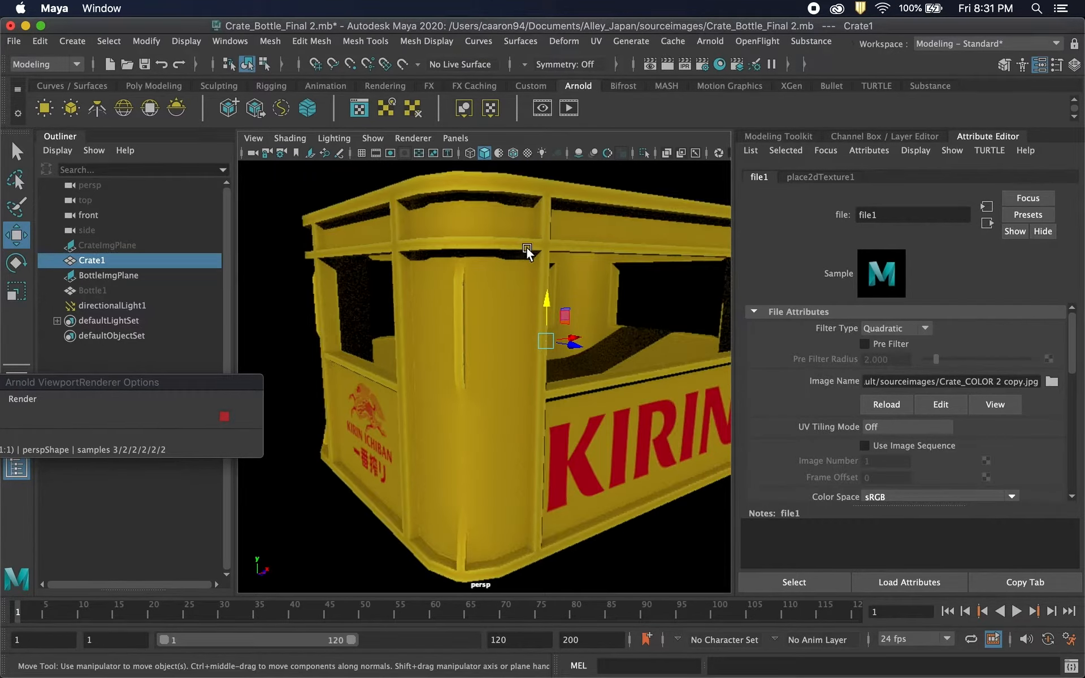
pyautogui.keyDown('alt'); pyautogui.moveTo(494, 248); pyautogui.dragTo(531, 266); pyautogui.keyUp('alt')
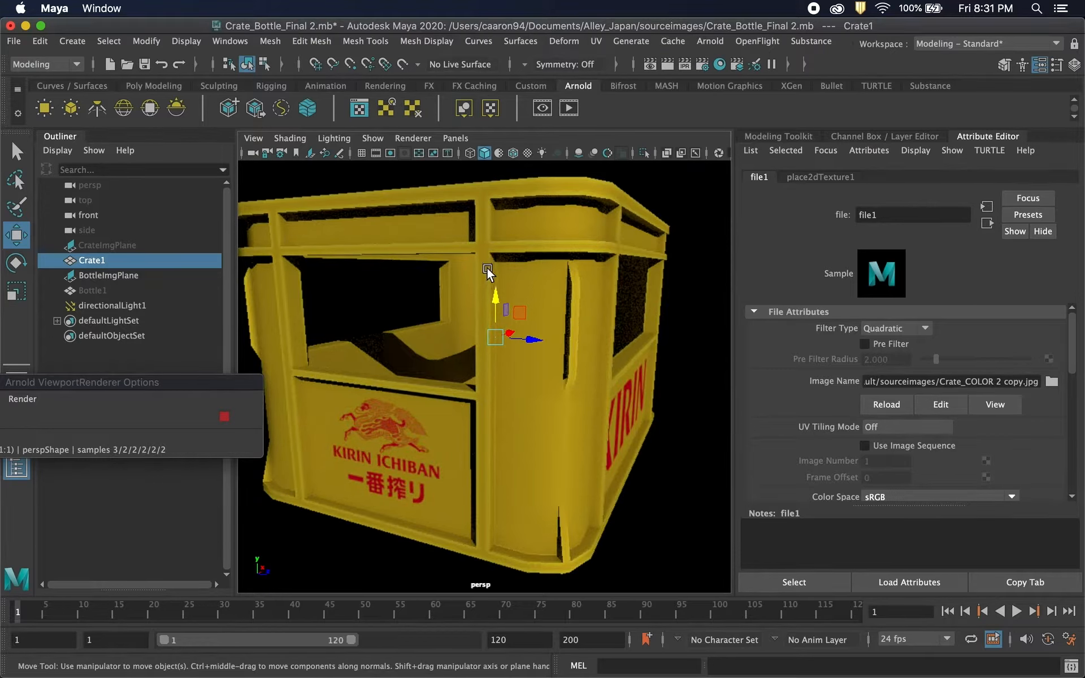
pyautogui.keyDown('alt'); pyautogui.moveTo(518, 418); pyautogui.dragTo(536, 440); pyautogui.keyUp('alt')
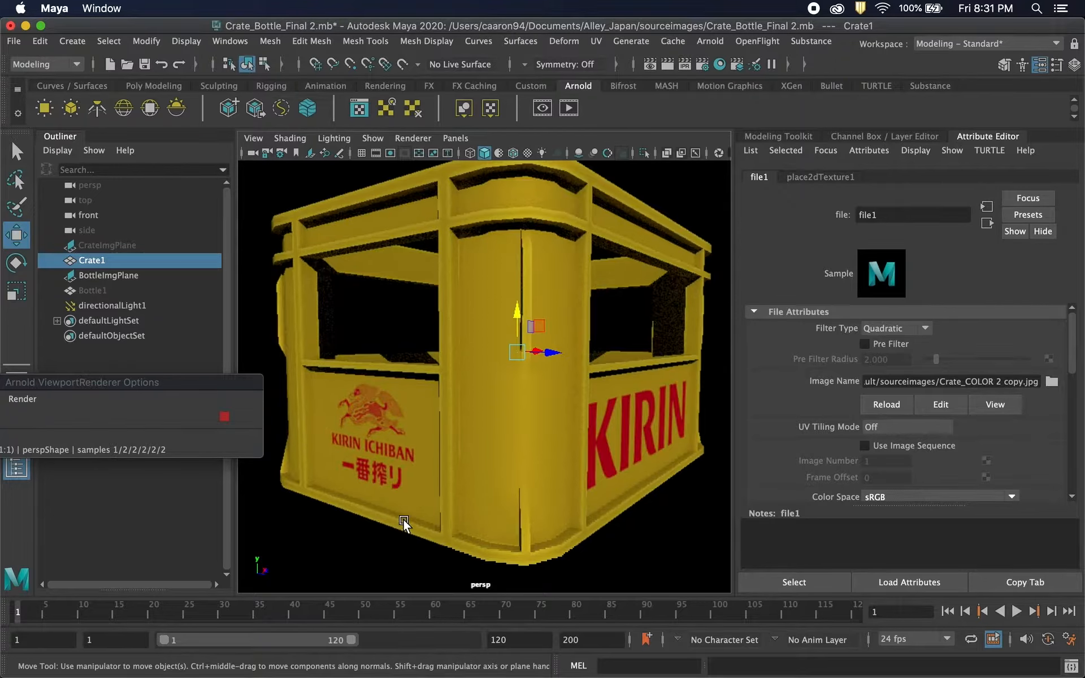
pyautogui.keyDown('alt'); pyautogui.moveTo(403, 523); pyautogui.dragTo(384, 525); pyautogui.keyUp('alt')
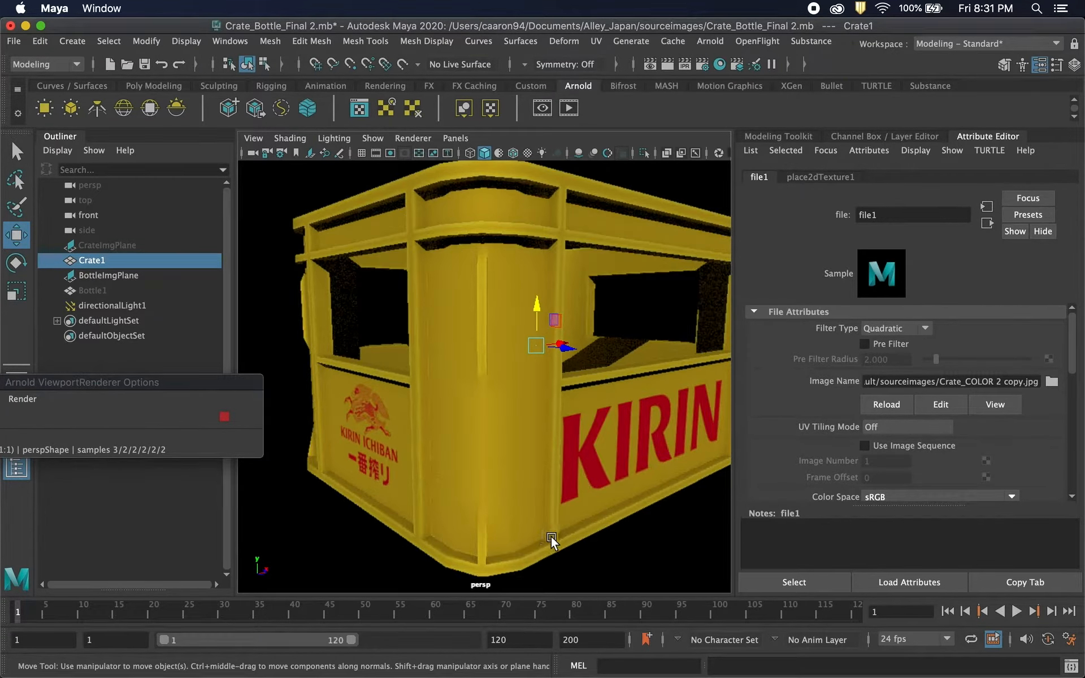
pyautogui.scroll(-5, 542, 531)
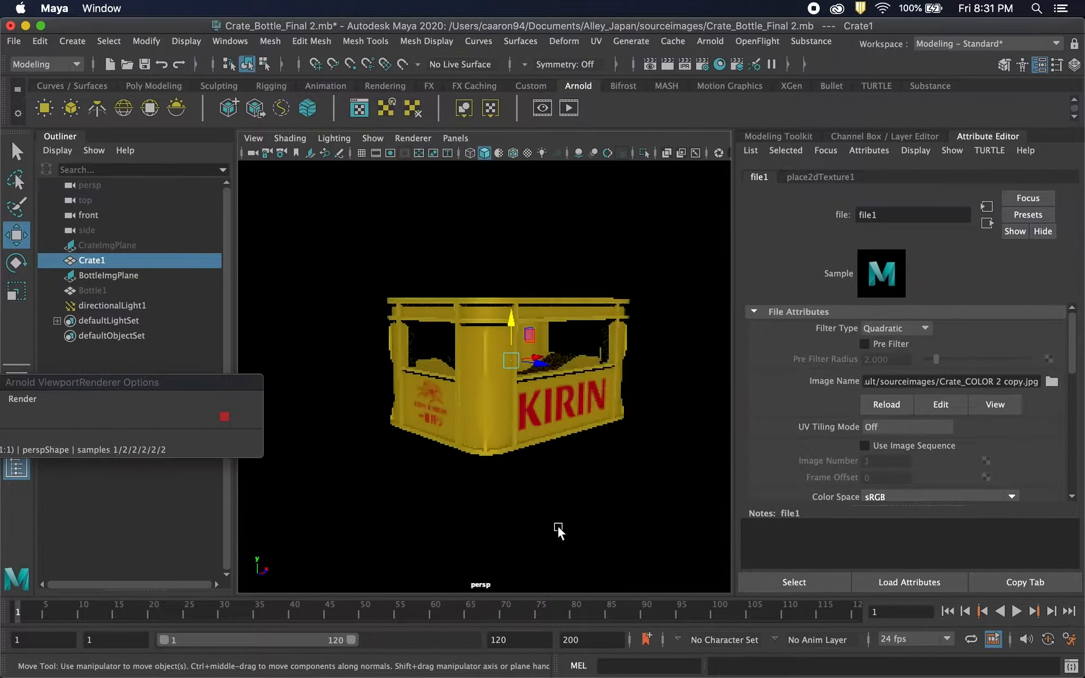
pyautogui.scroll(3, 559, 529)
pyautogui.moveTo(550, 490)
pyautogui.keyDown('alt'); pyautogui.mouseDown()
pyautogui.moveTo(531, 492)
pyautogui.moveTo(551, 488)
pyautogui.mouseUp(); pyautogui.keyUp('alt')
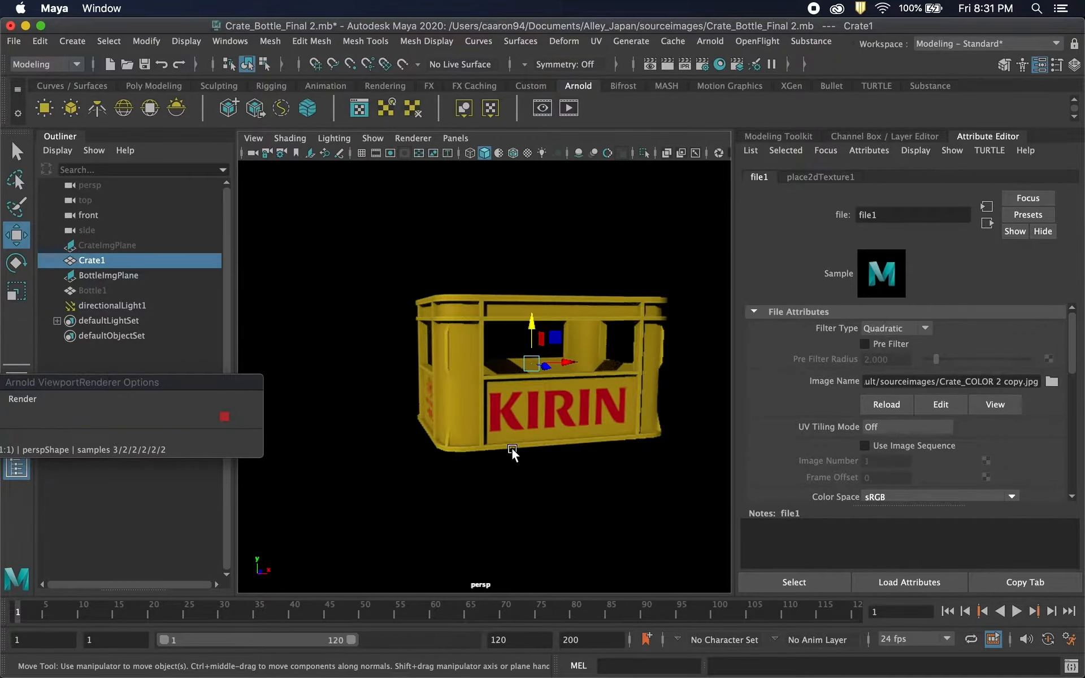
pyautogui.keyDown('alt'); pyautogui.moveTo(513, 453); pyautogui.dragTo(514, 474); pyautogui.keyUp('alt')
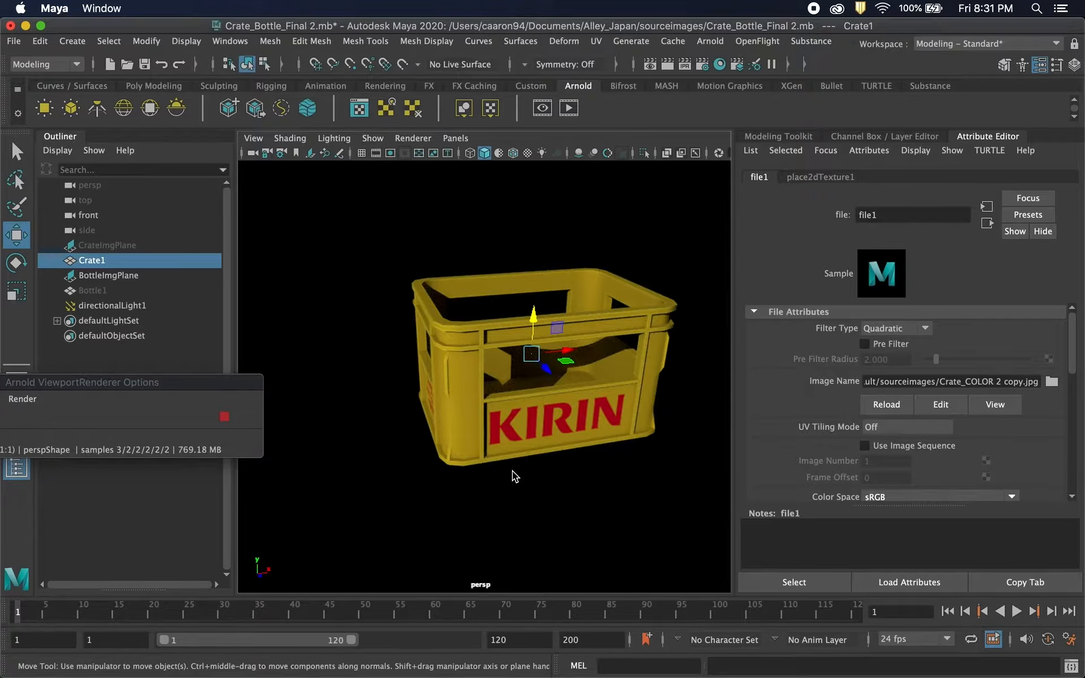
pyautogui.scroll(3, 511, 478)
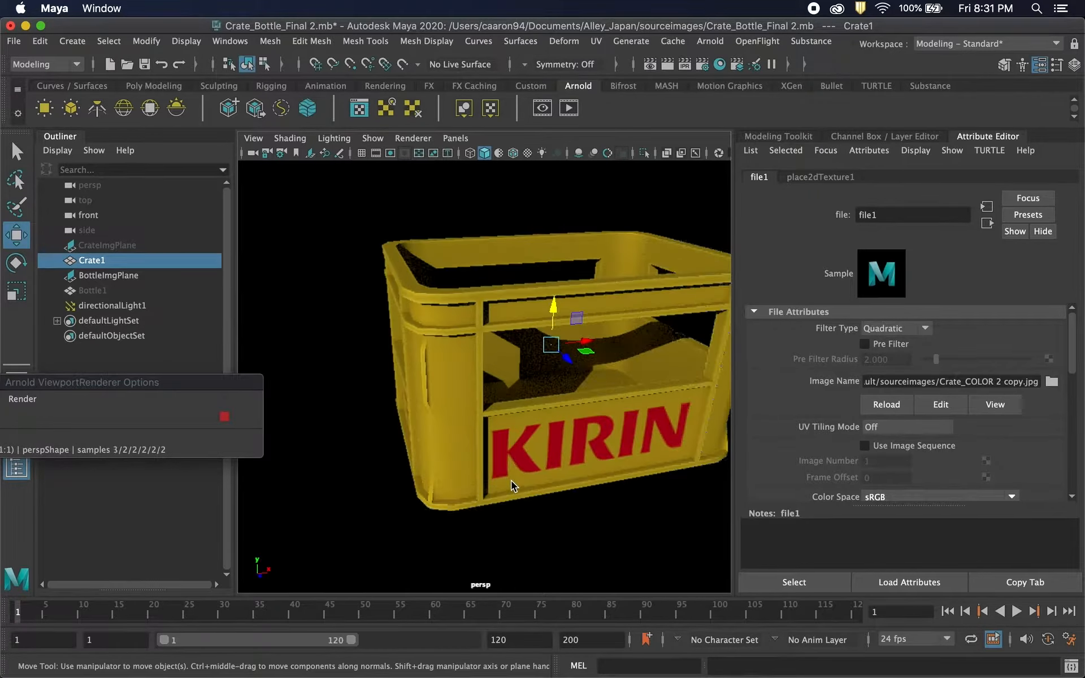
pyautogui.keyDown('alt'); pyautogui.moveTo(502, 476); pyautogui.dragTo(455, 388); pyautogui.keyUp('alt')
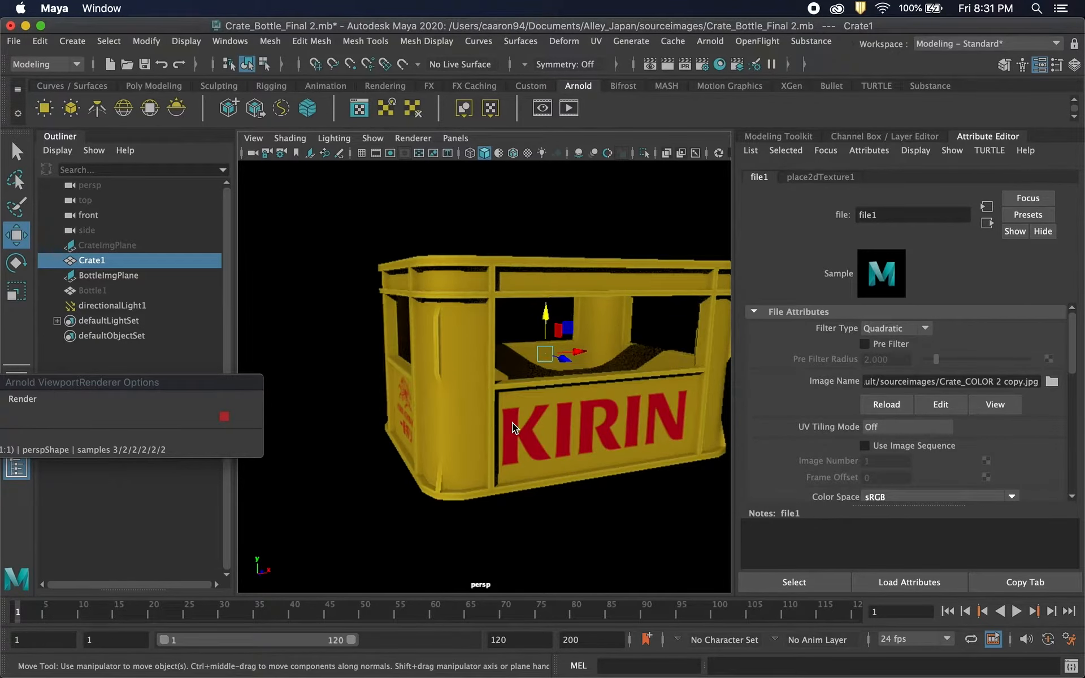
pyautogui.click(225, 417)
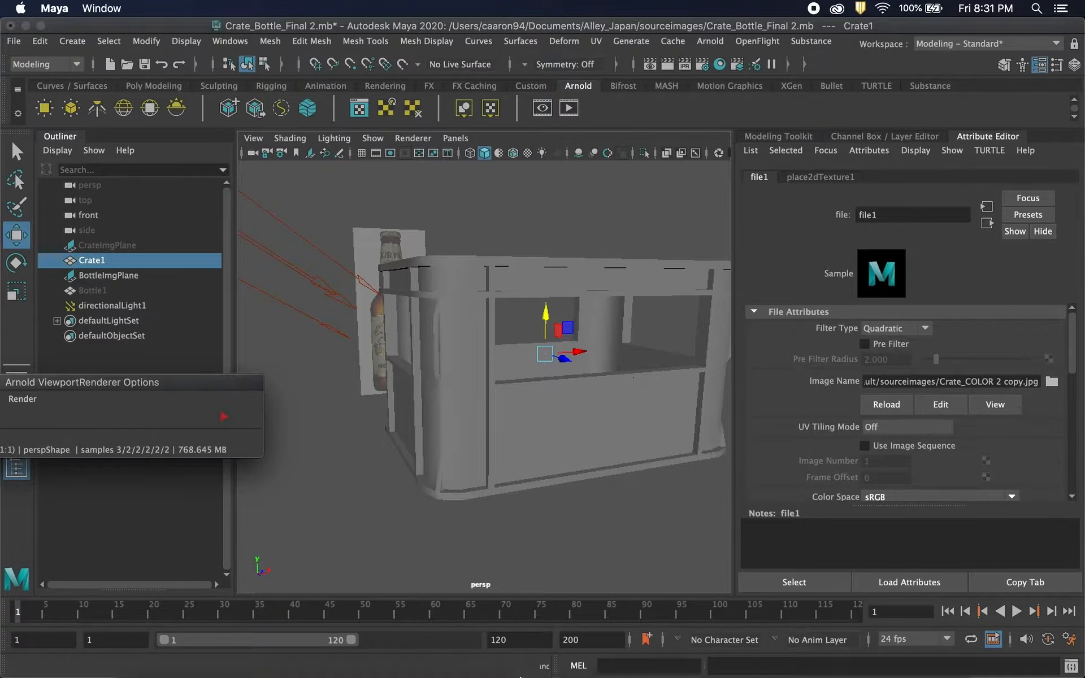
# Switch back to Photoshop and delete the hidden Crate_CRV layer.
pyautogui.click(561, 655)
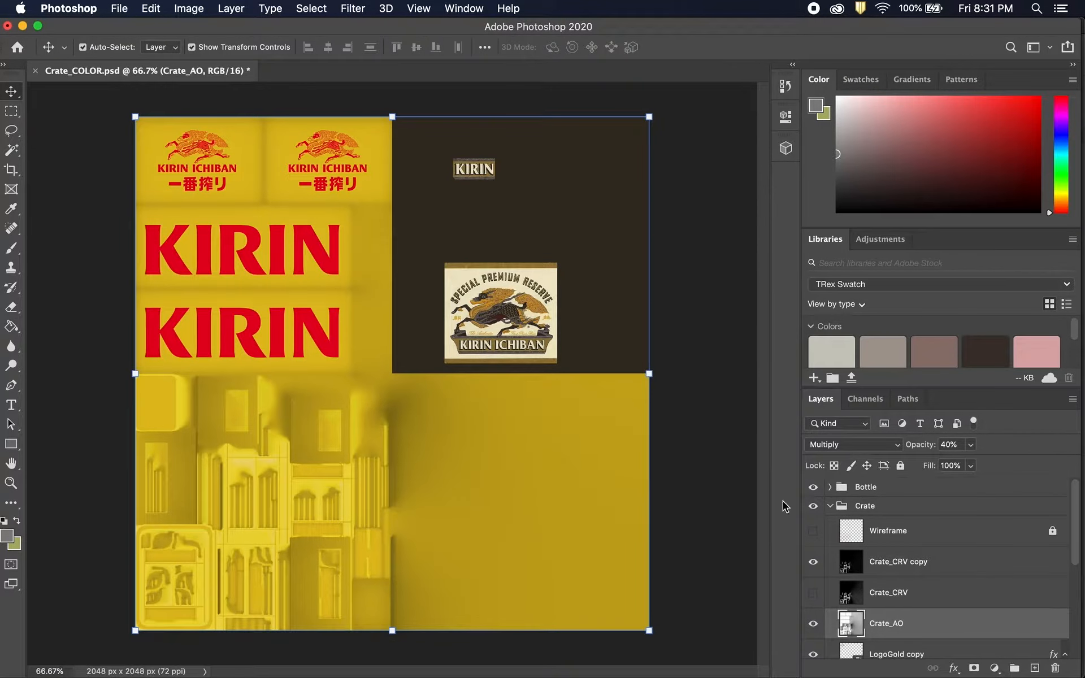
pyautogui.click(900, 594)
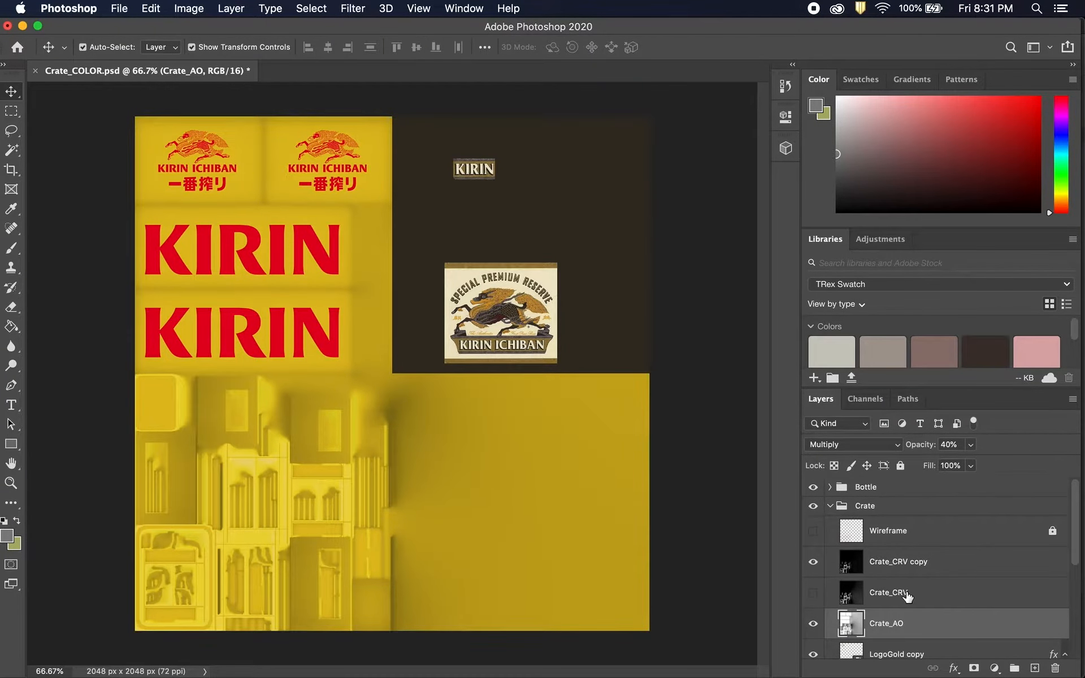
pyautogui.rightClick(916, 603)
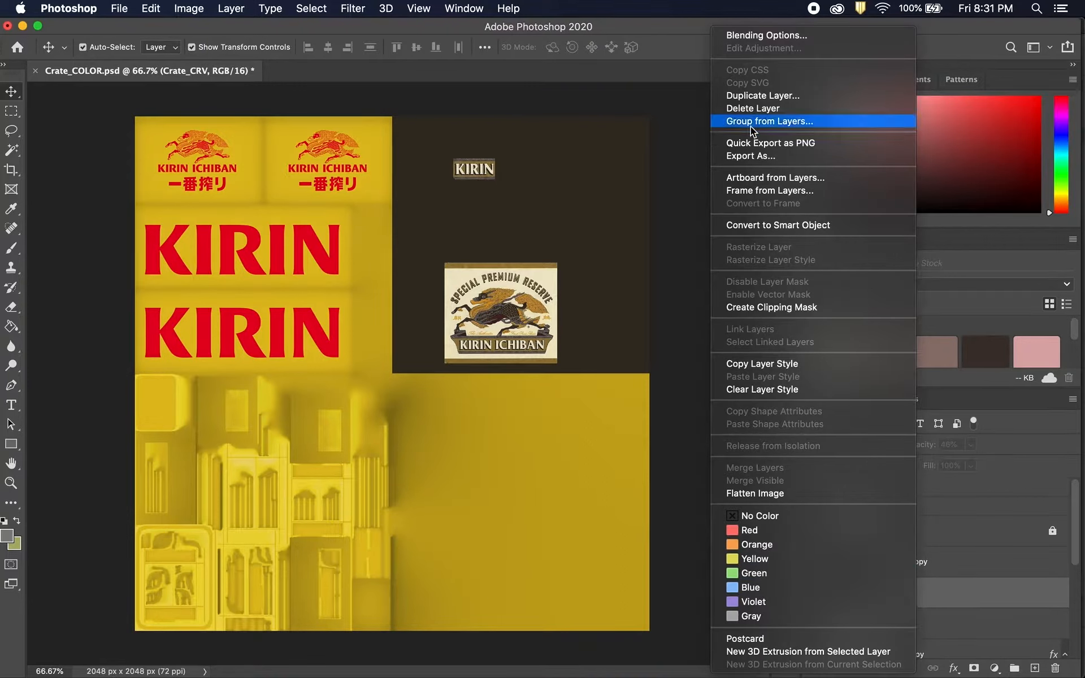
pyautogui.click(755, 108)
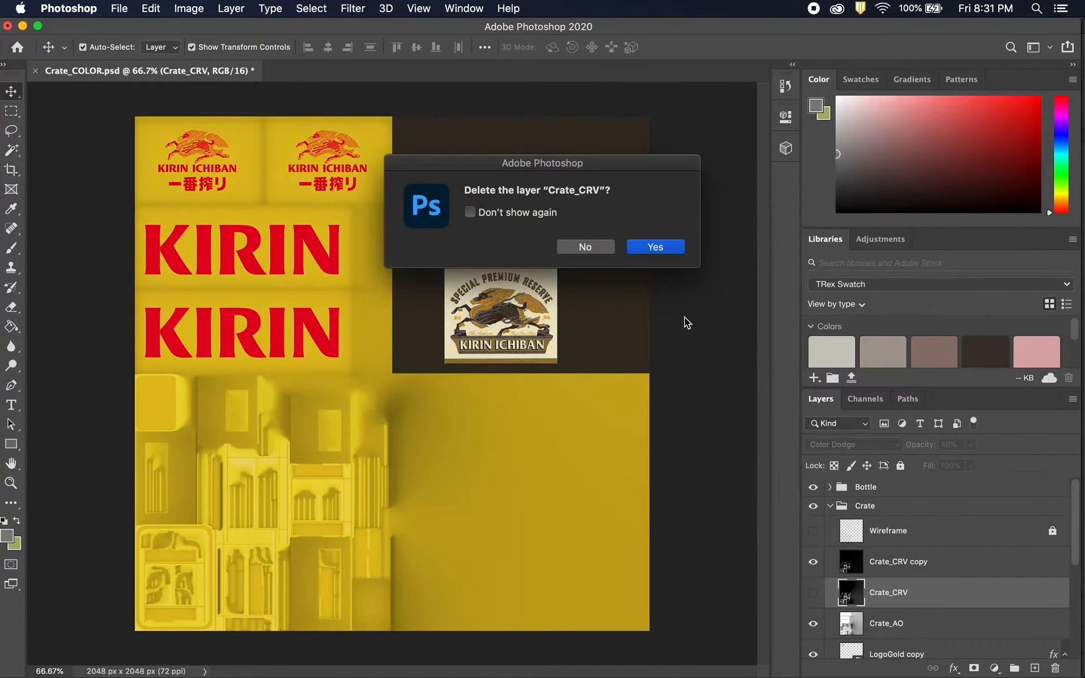
pyautogui.click(657, 248)
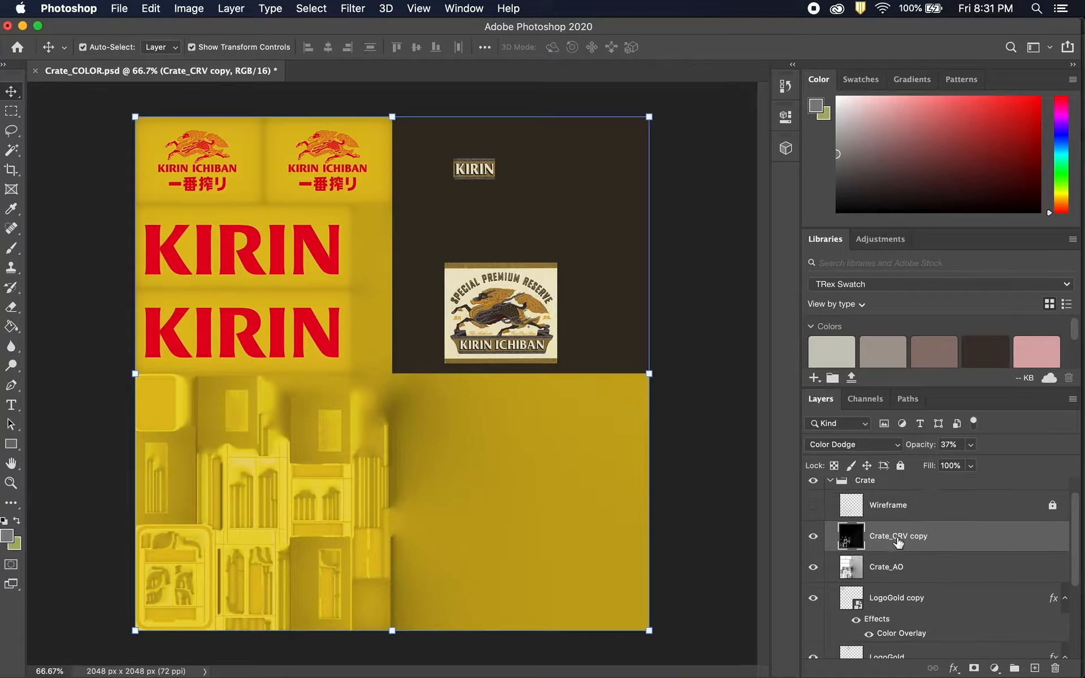
# Duplicate the Crate_CRV copy and Crate_AO layers together.
pyautogui.click(916, 569)
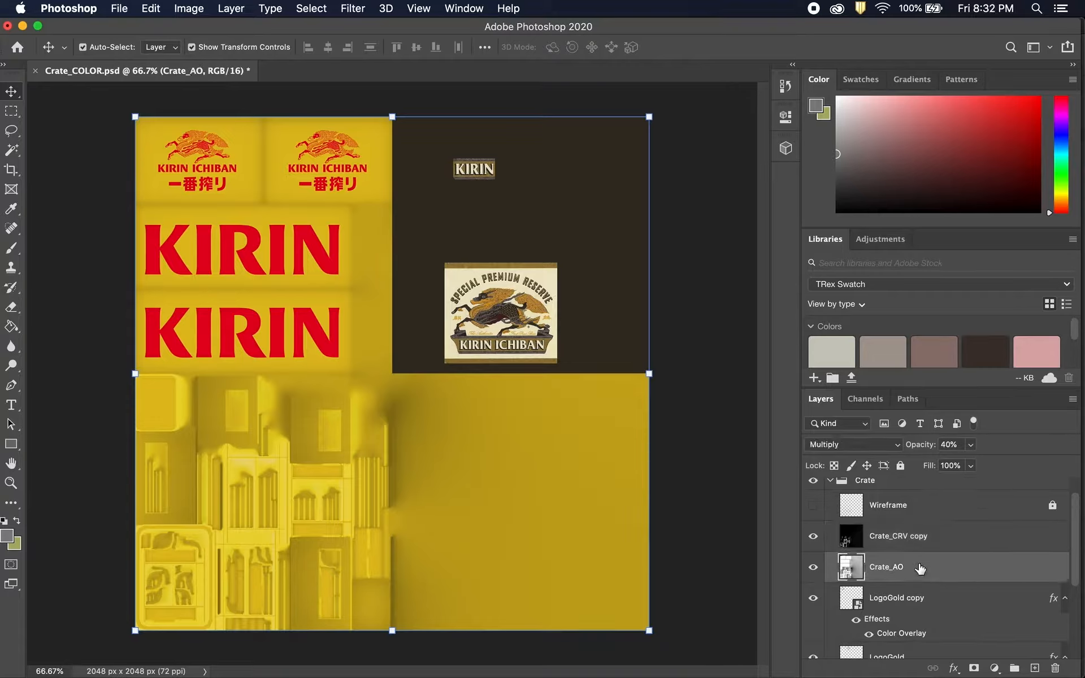
pyautogui.keyDown('shift'); pyautogui.click(940, 544); pyautogui.keyUp('shift')
pyautogui.rightClick(938, 544)
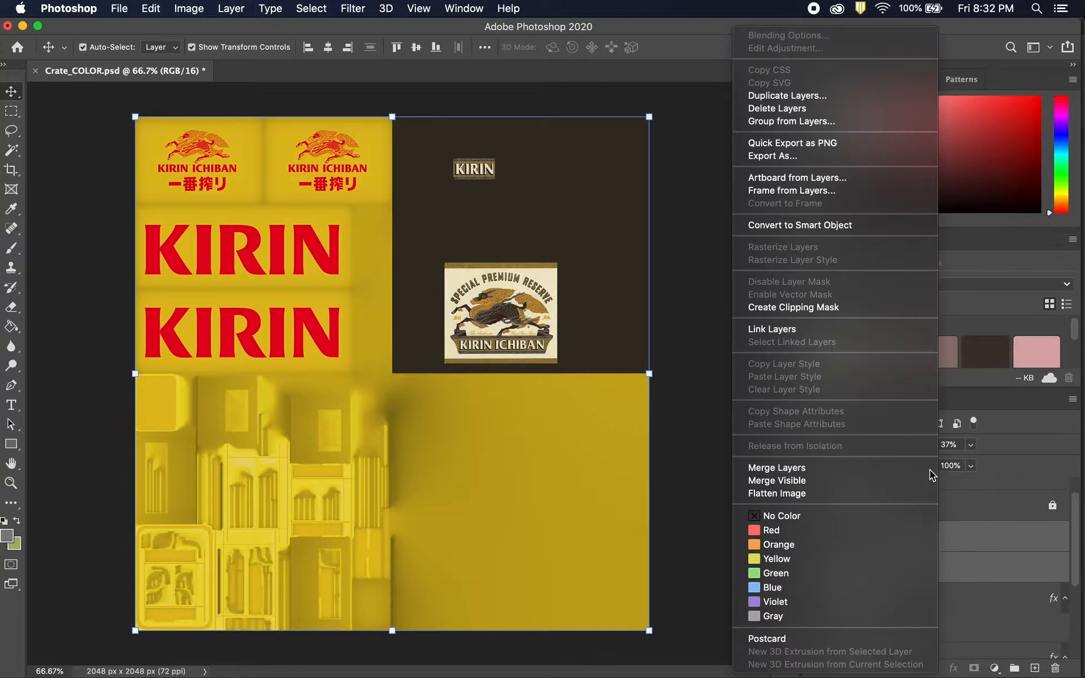
pyautogui.click(787, 95)
pyautogui.click(680, 300)
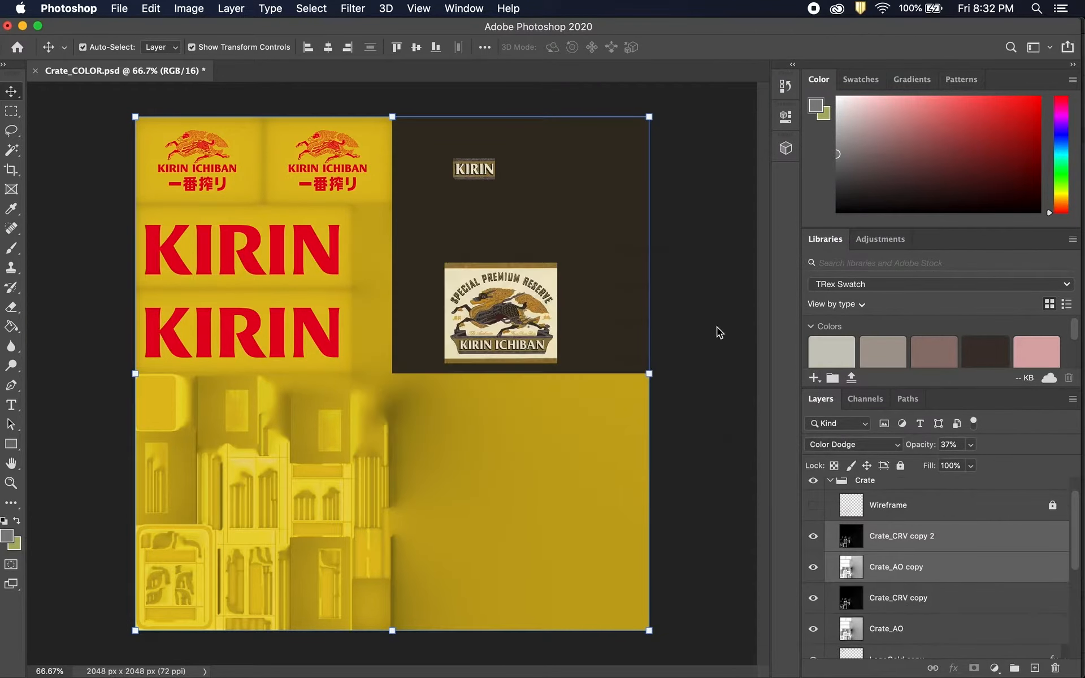
# Set the duplicated curvature layer, Crate_CRV copy 2, to Normal blending at 100% opacity.
pyautogui.click(953, 547)
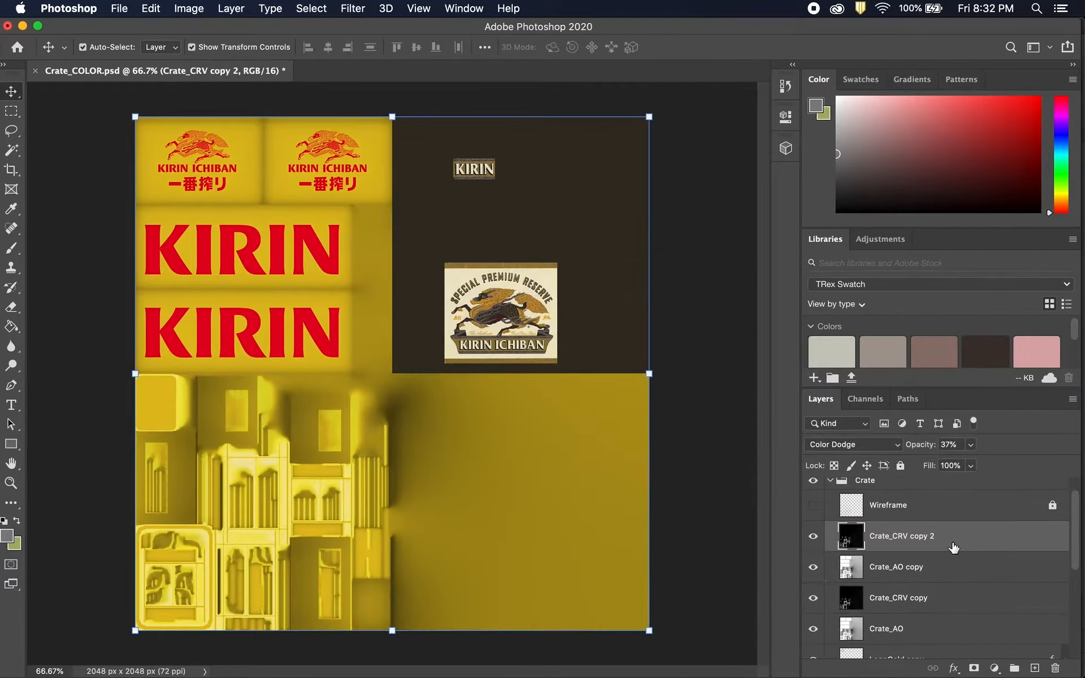
pyautogui.click(880, 445)
pyautogui.click(852, 322)
pyautogui.click(976, 449)
pyautogui.moveTo(967, 460); pyautogui.dragTo(1070, 468)
# Set the Crate_AO copy layer to Normal blending at 100% opacity.
pyautogui.click(954, 572)
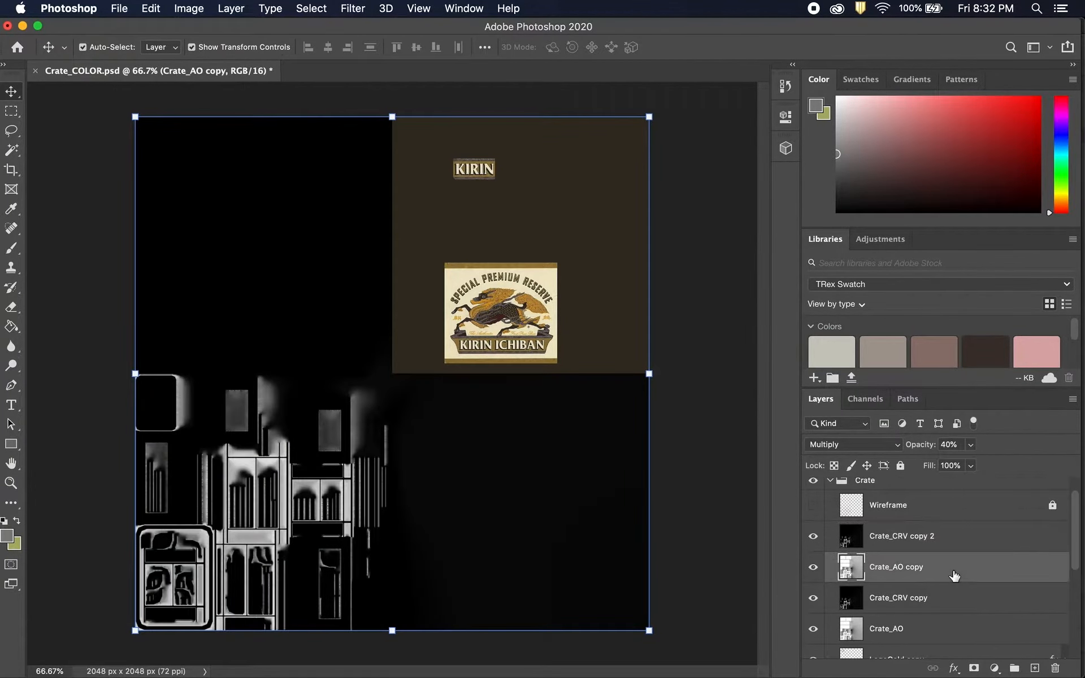
pyautogui.click(862, 446)
pyautogui.click(861, 402)
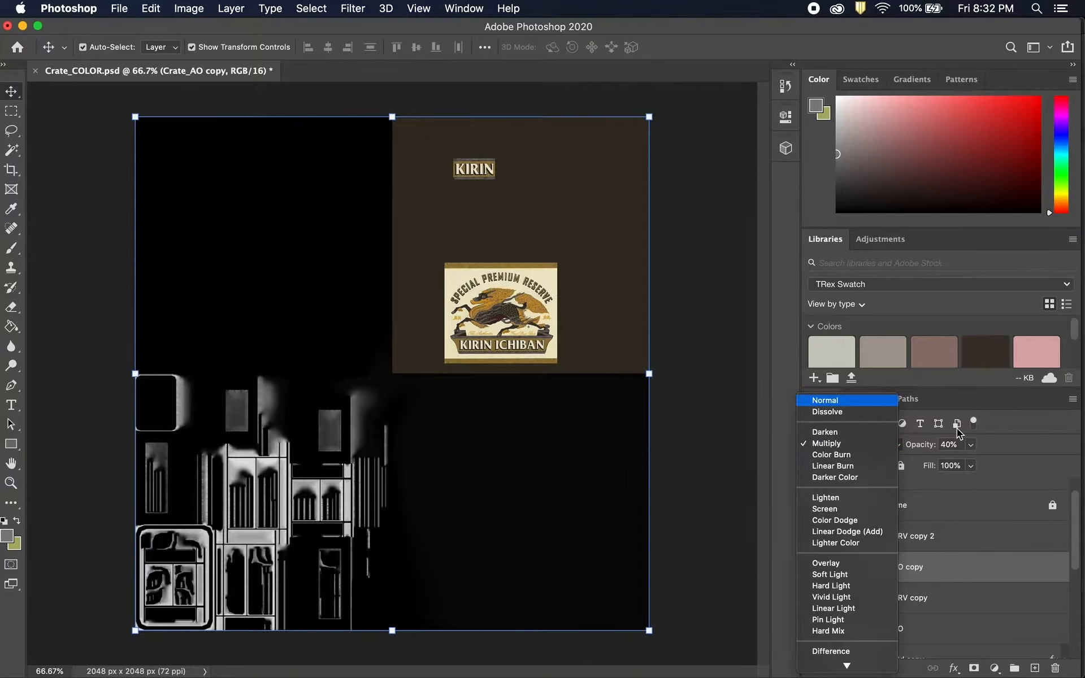
pyautogui.click(970, 445)
pyautogui.click(978, 548)
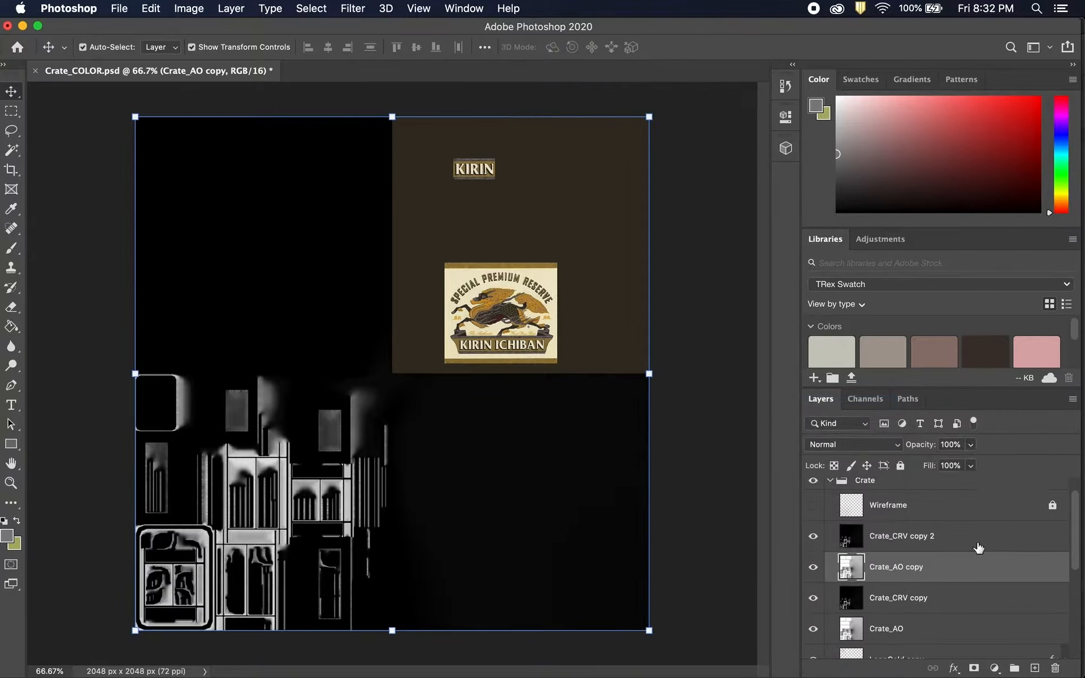
# Select the Crate_CRV copy 2 layer and hide the Bottle group.
pyautogui.click(982, 544)
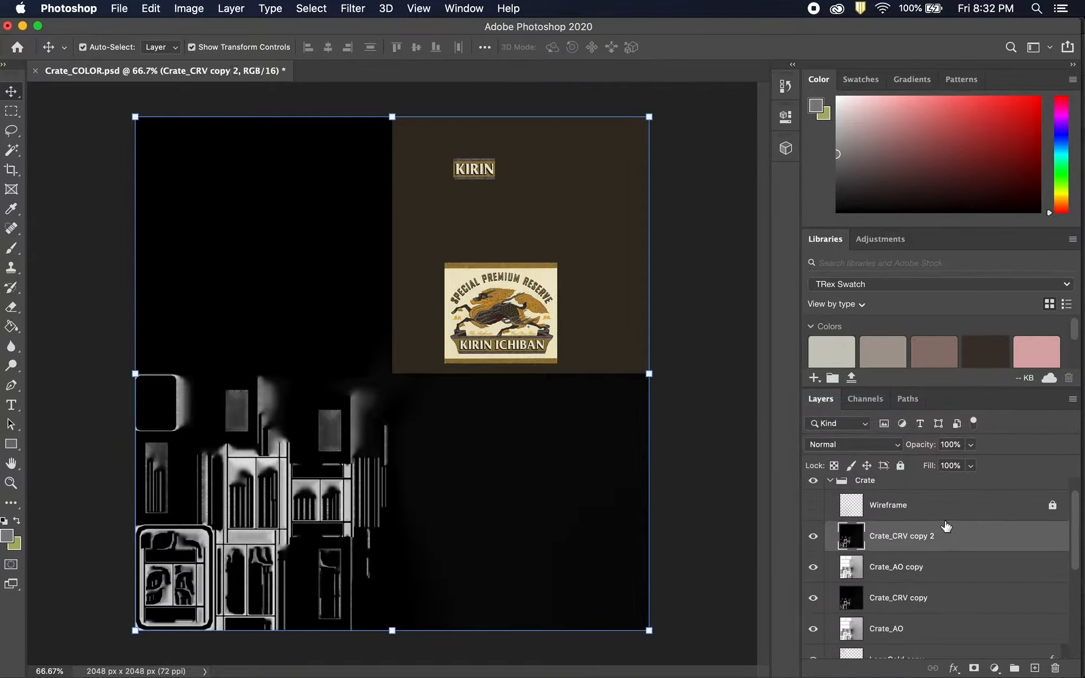
pyautogui.scroll(2, 904, 533)
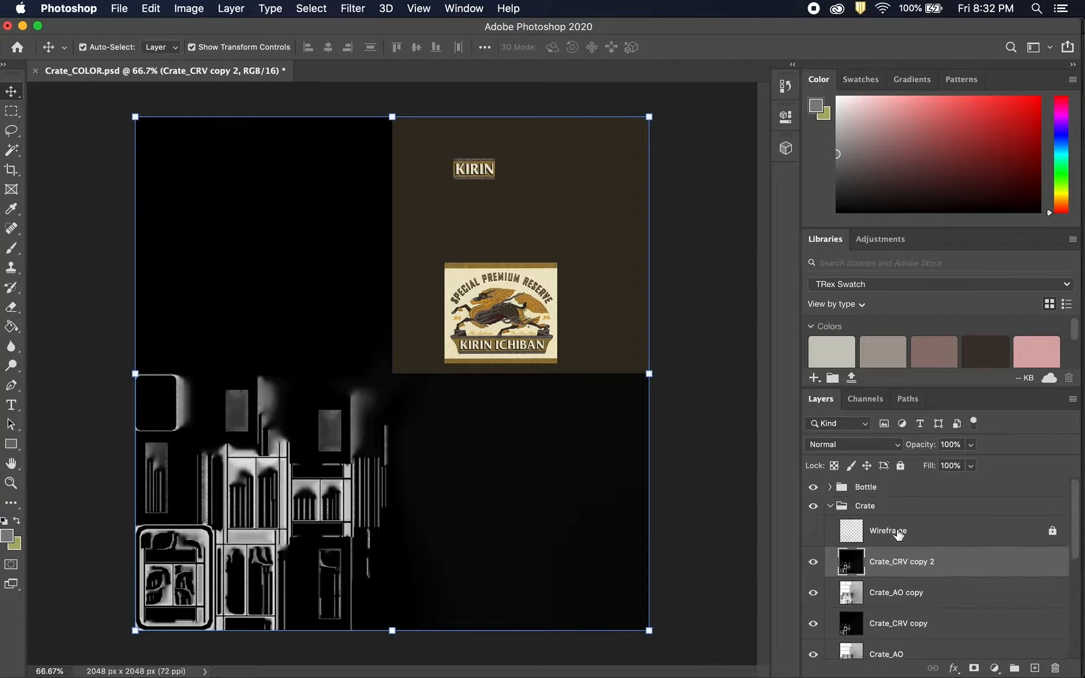
pyautogui.click(813, 487)
pyautogui.scroll(-1, 964, 573)
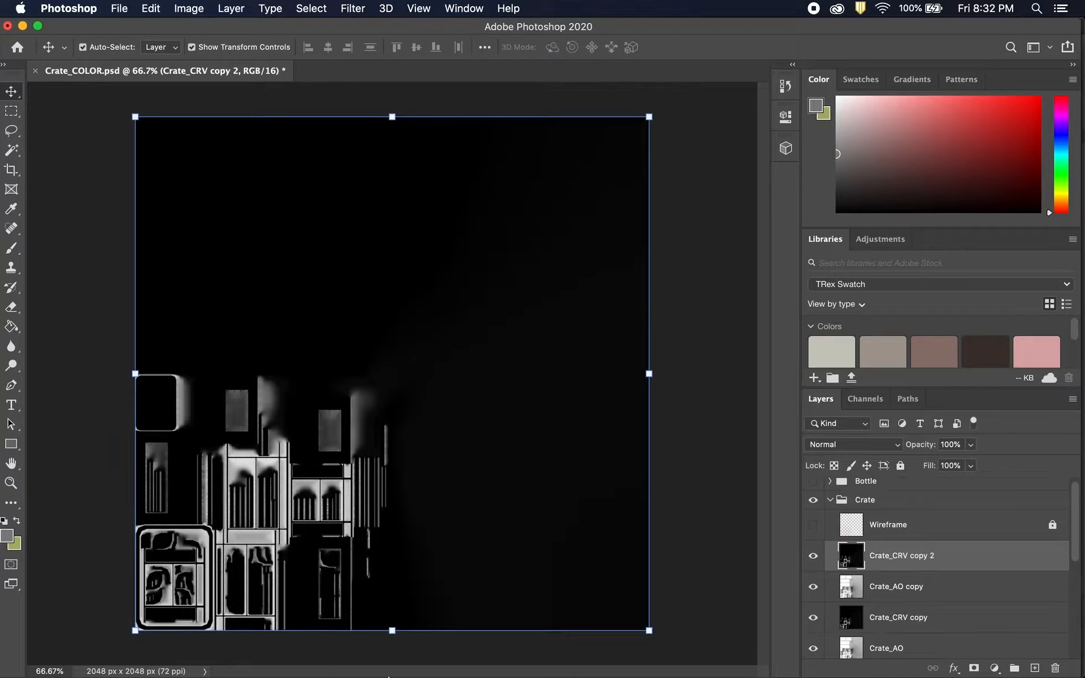
# Switch to Finder and open the Library texture folder inside sourceimages.
pyautogui.click(111, 646)
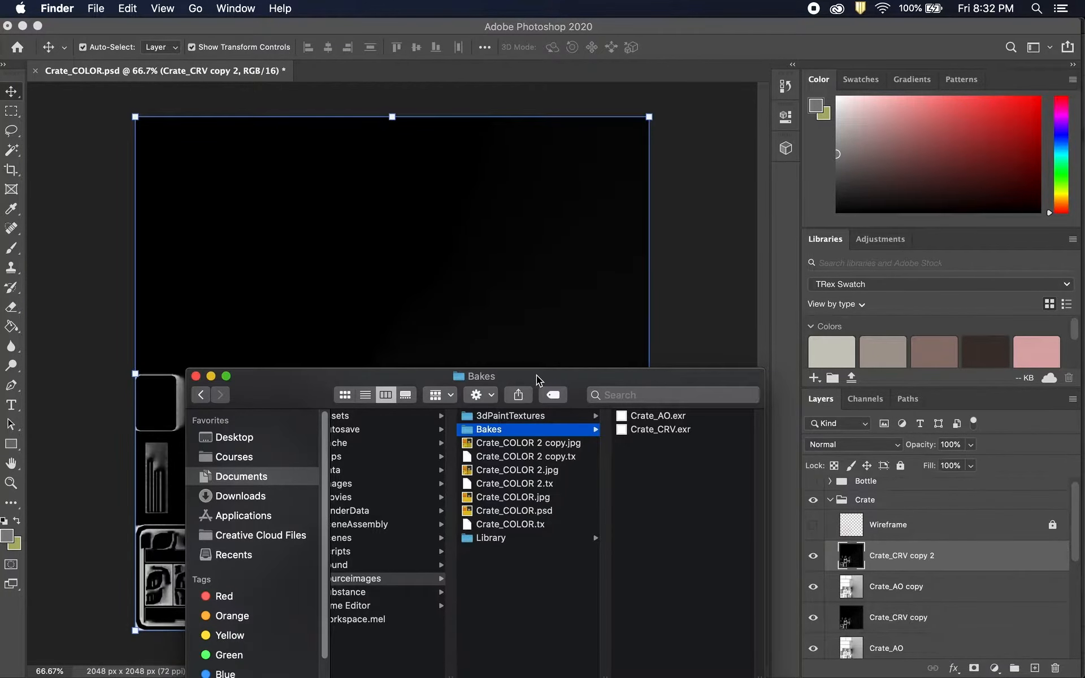
pyautogui.moveTo(537, 375); pyautogui.dragTo(537, 286)
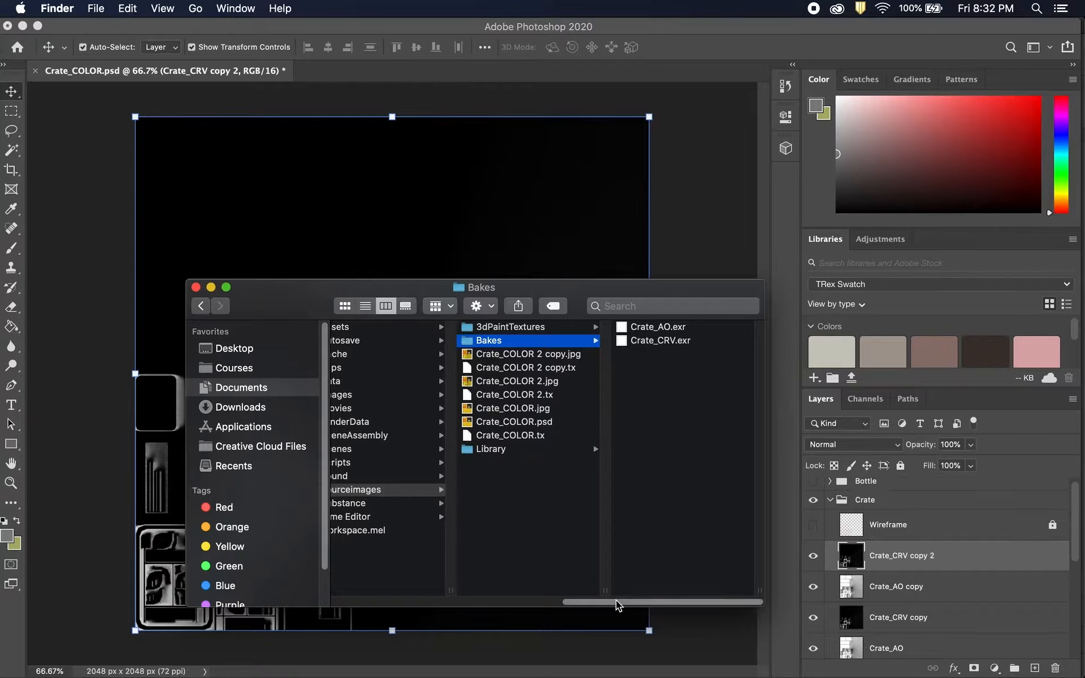
pyautogui.moveTo(616, 601); pyautogui.dragTo(600, 566)
pyautogui.click(560, 452)
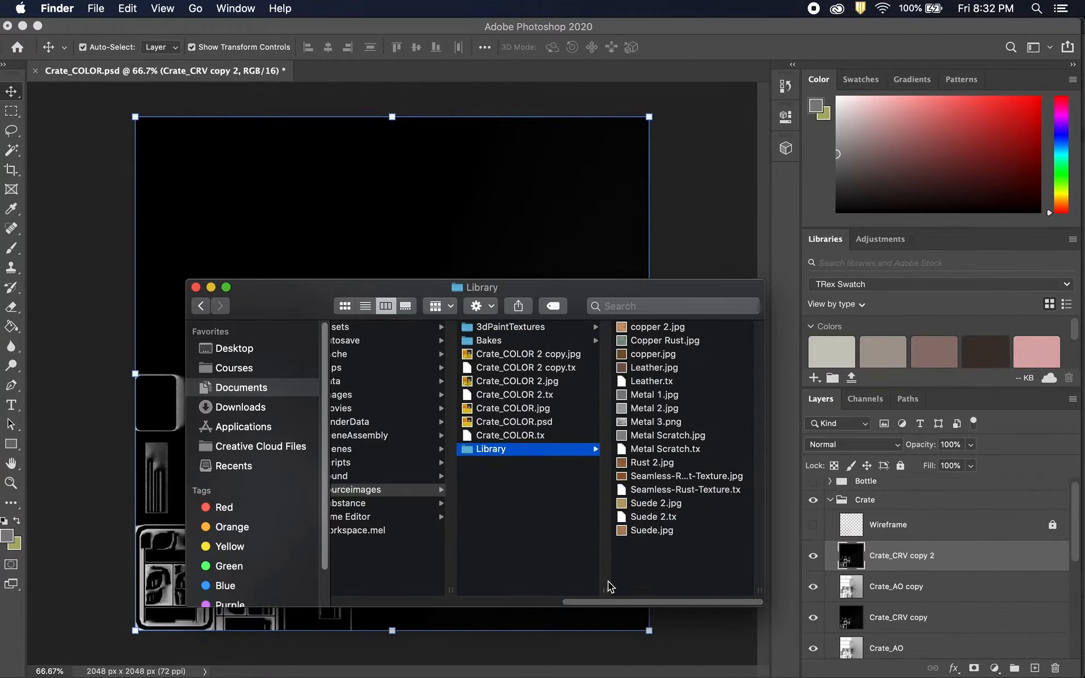
# Preview the metal textures in the Library folder and open Metal 1.jpg in Photoshop as a separate document.
pyautogui.click(647, 452)
pyautogui.click(547, 435)
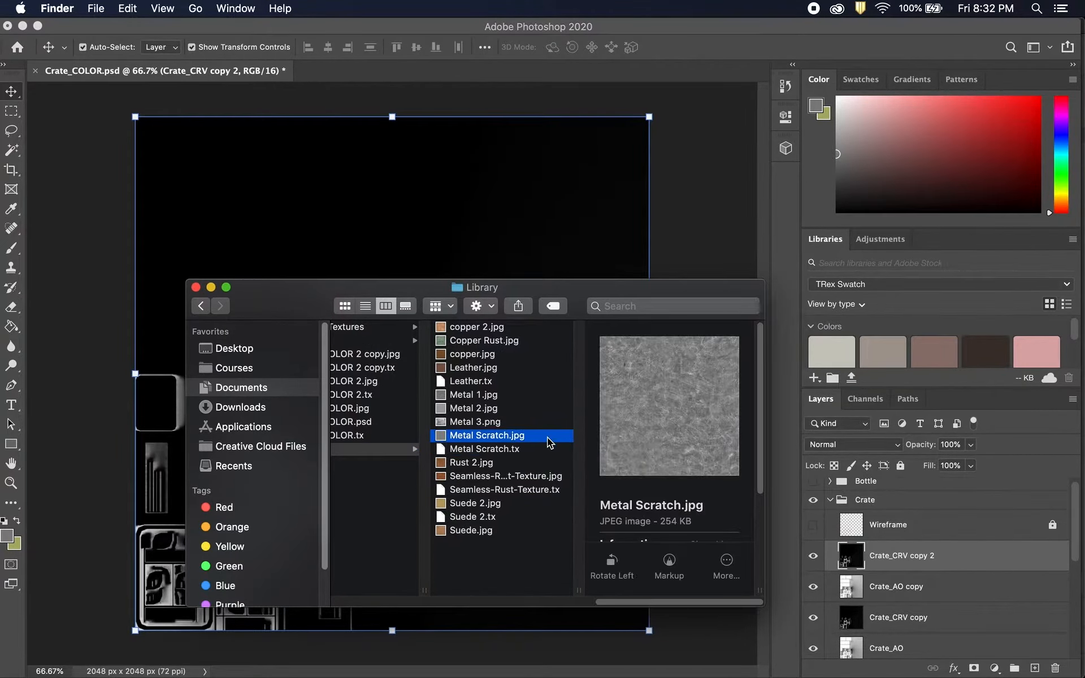
pyautogui.click(541, 424)
pyautogui.click(535, 408)
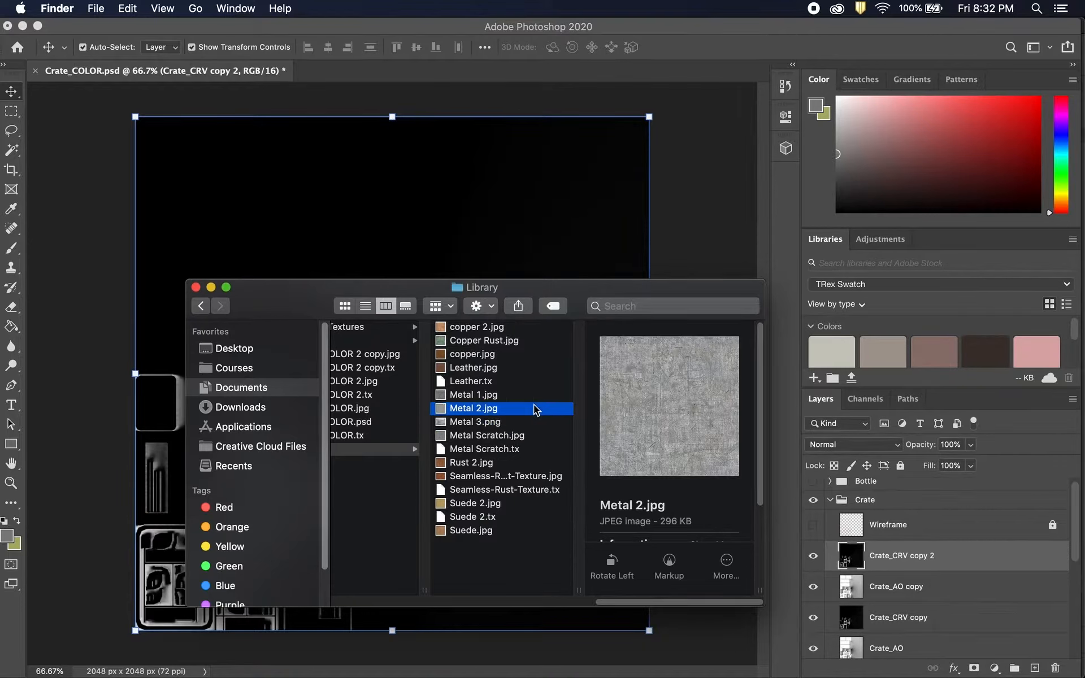
pyautogui.click(530, 397)
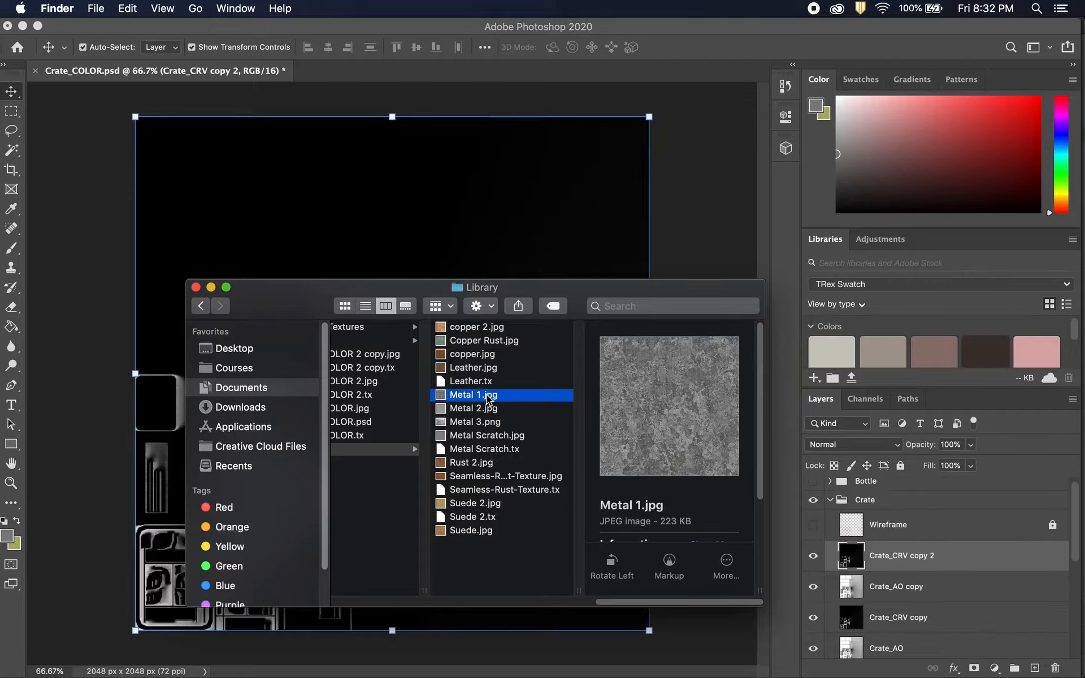
pyautogui.moveTo(468, 397); pyautogui.dragTo(350, 75)
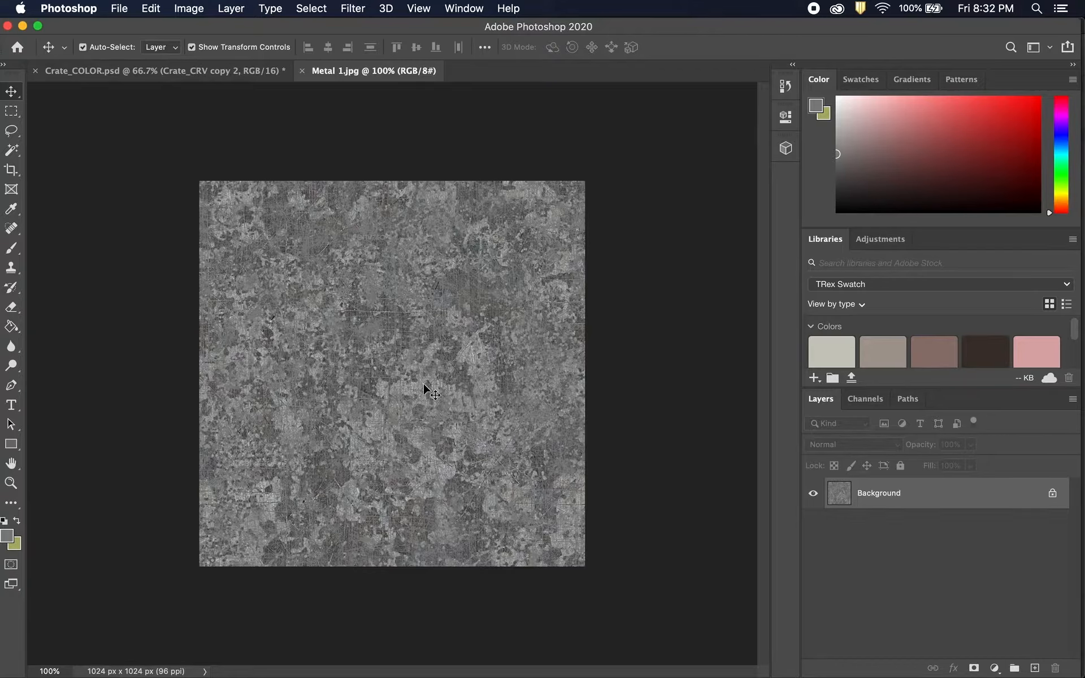
# Select the entire Metal 1.jpg image with the Rectangular Marquee tool and define it as a pattern named Metal 1.jpg.
pyautogui.click(11, 111)
pyautogui.moveTo(200, 181); pyautogui.dragTo(665, 621)
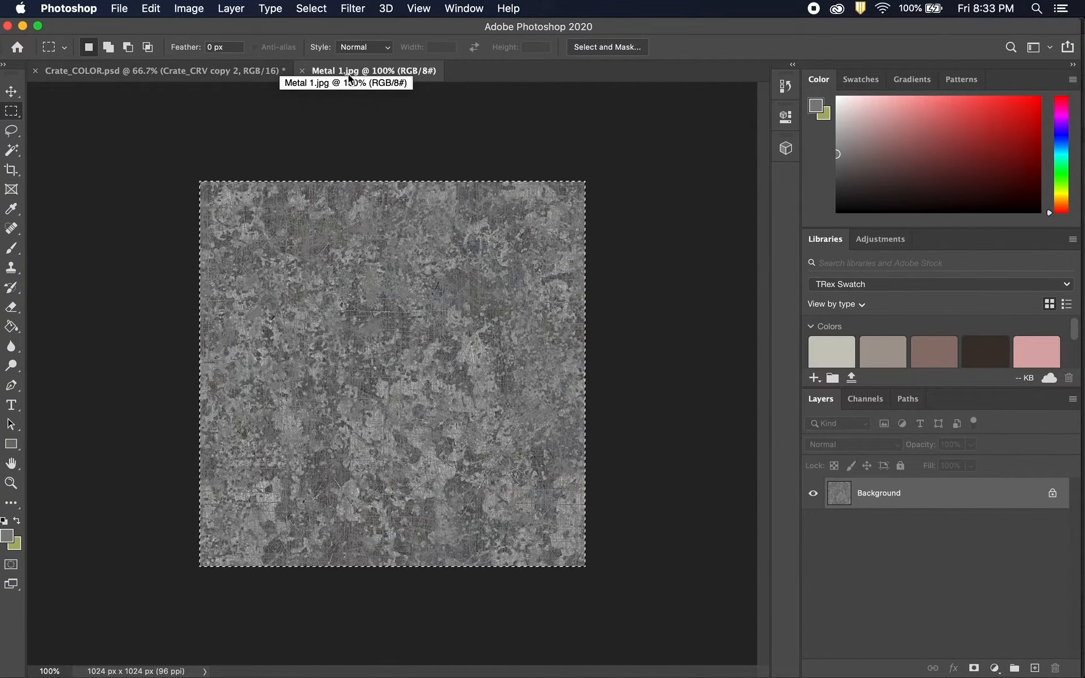
pyautogui.click(151, 9)
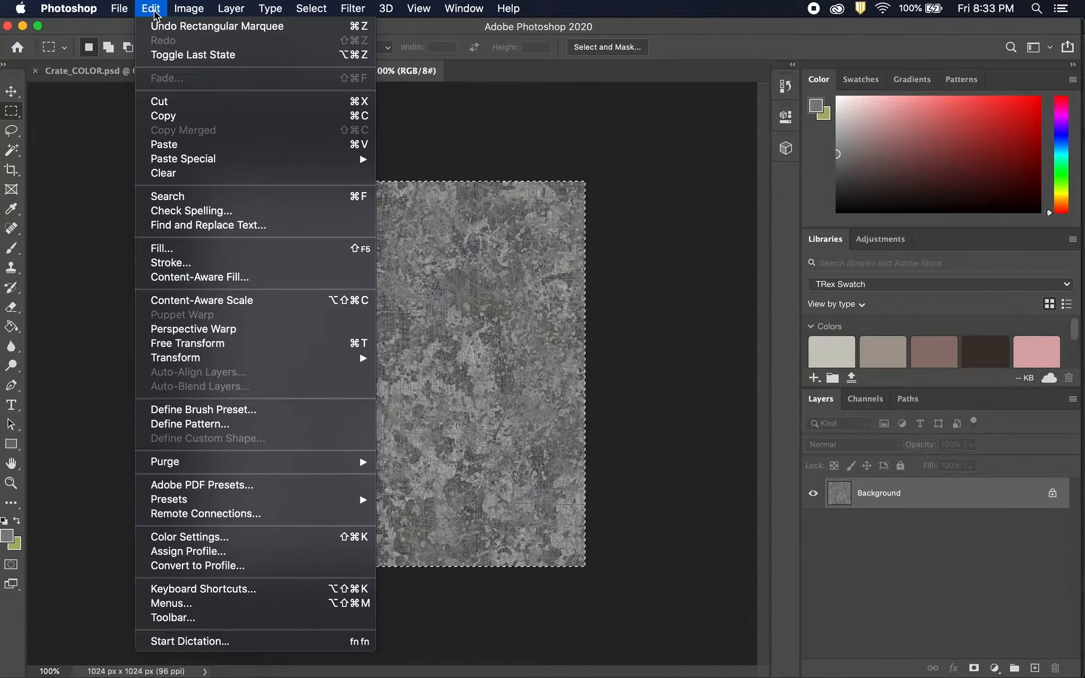
pyautogui.click(189, 424)
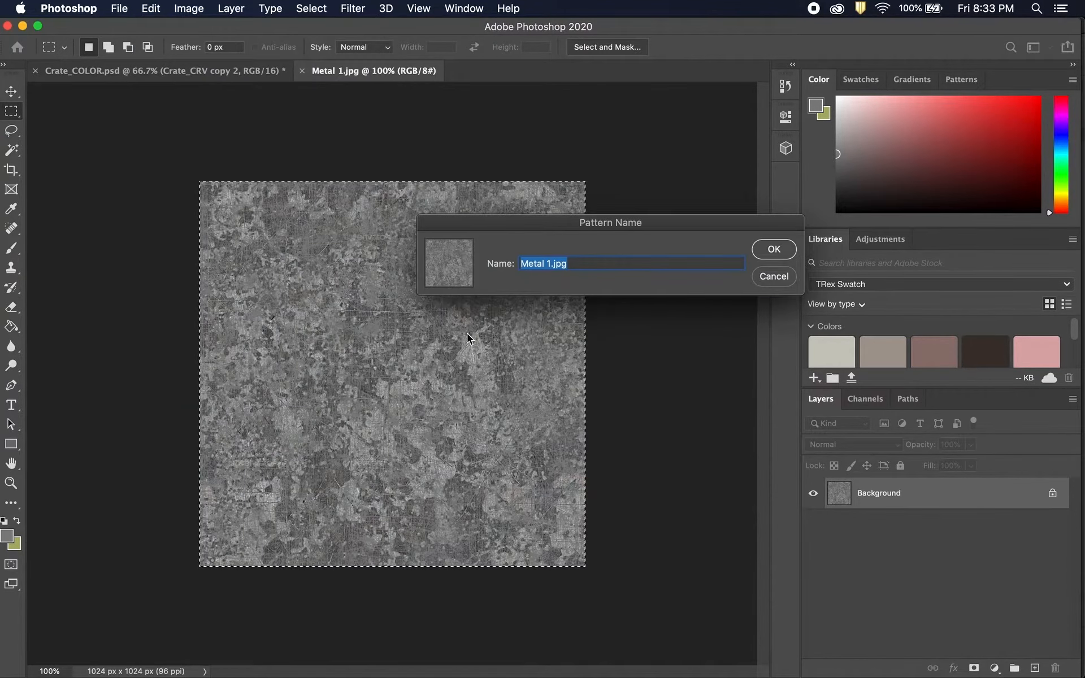
pyautogui.click(548, 263)
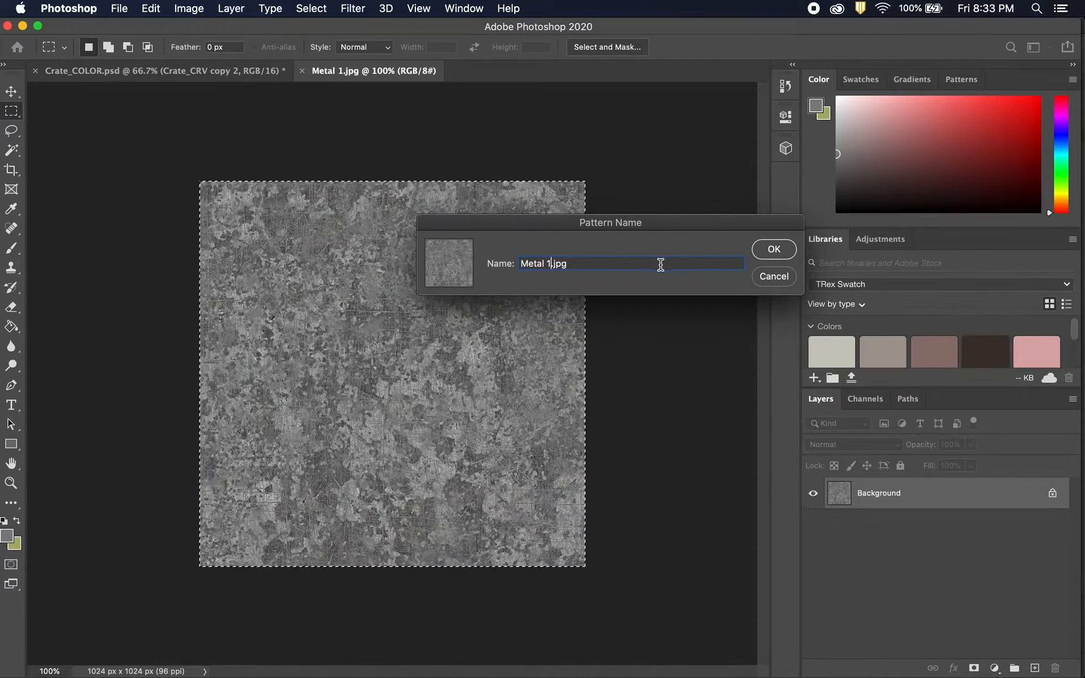
pyautogui.click(767, 252)
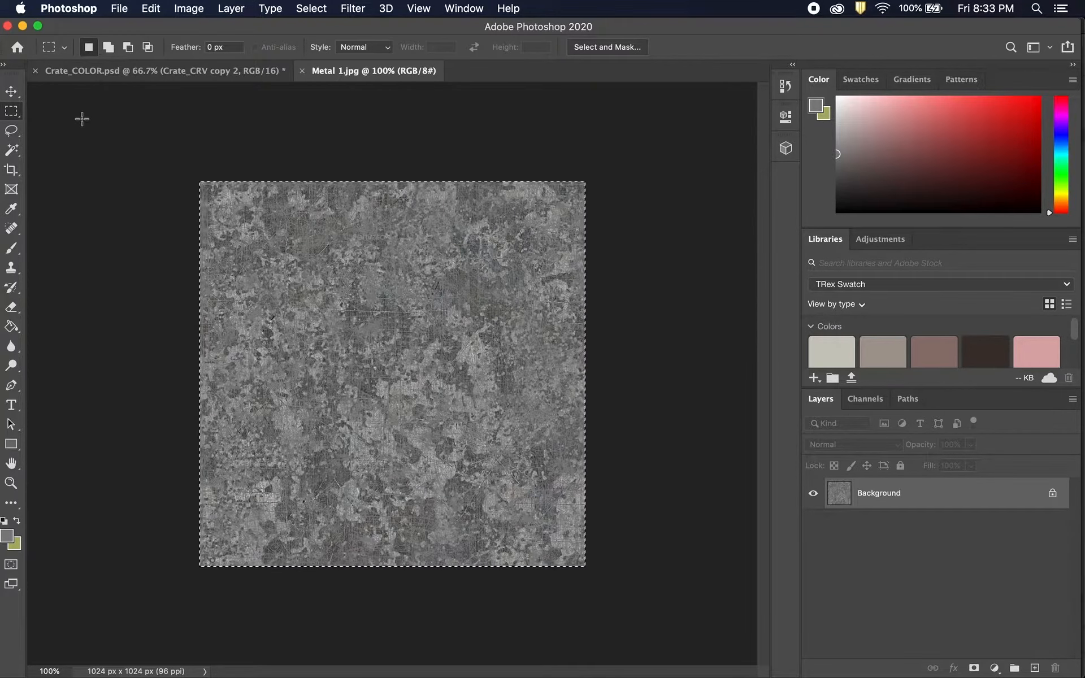
# Deselect the metal image and return to the Move tool.
pyautogui.click(13, 93)
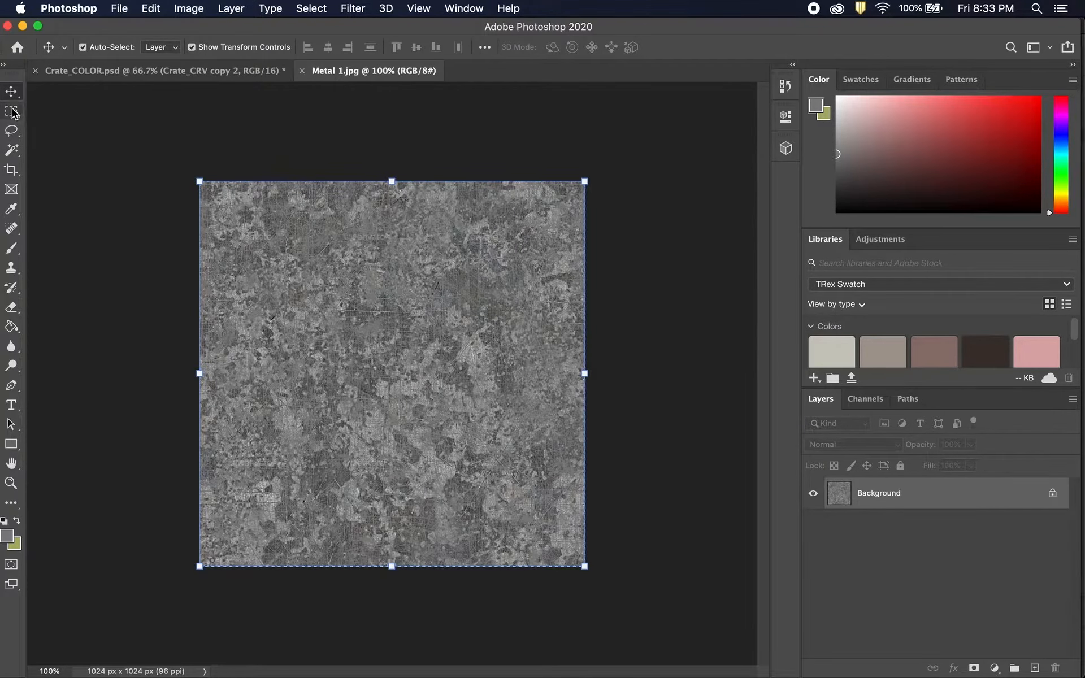
pyautogui.click(12, 111)
pyautogui.click(123, 148)
pyautogui.click(11, 91)
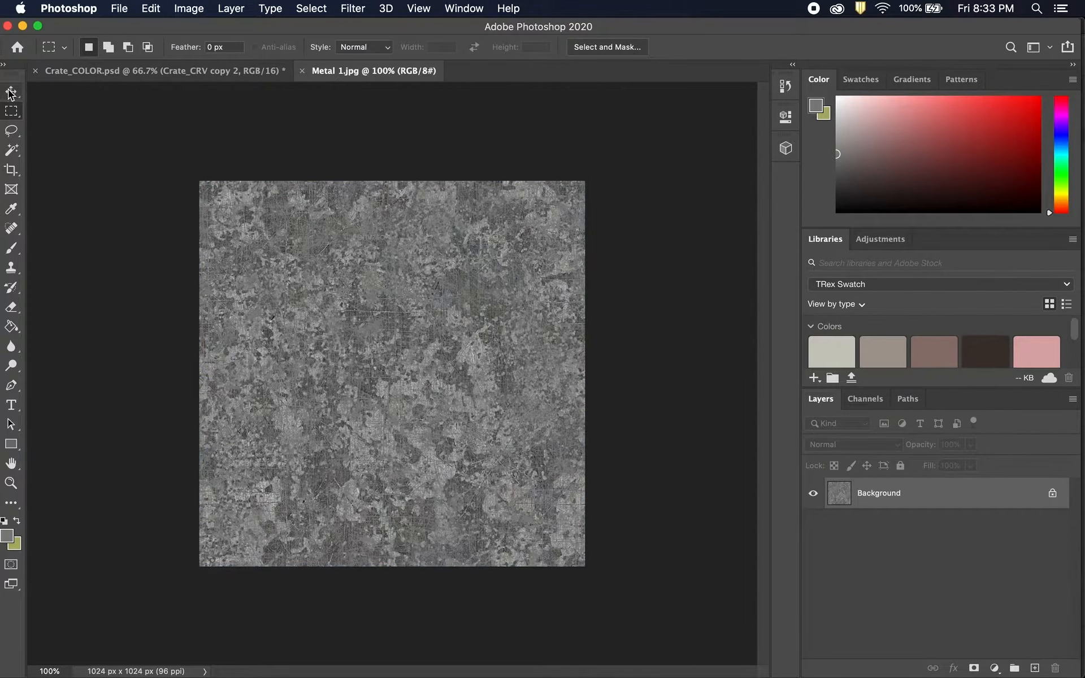
# Unlock the Background layer of Metal 1.jpg so that layer styles can be applied.
pyautogui.doubleClick(957, 505)
pyautogui.click(657, 352)
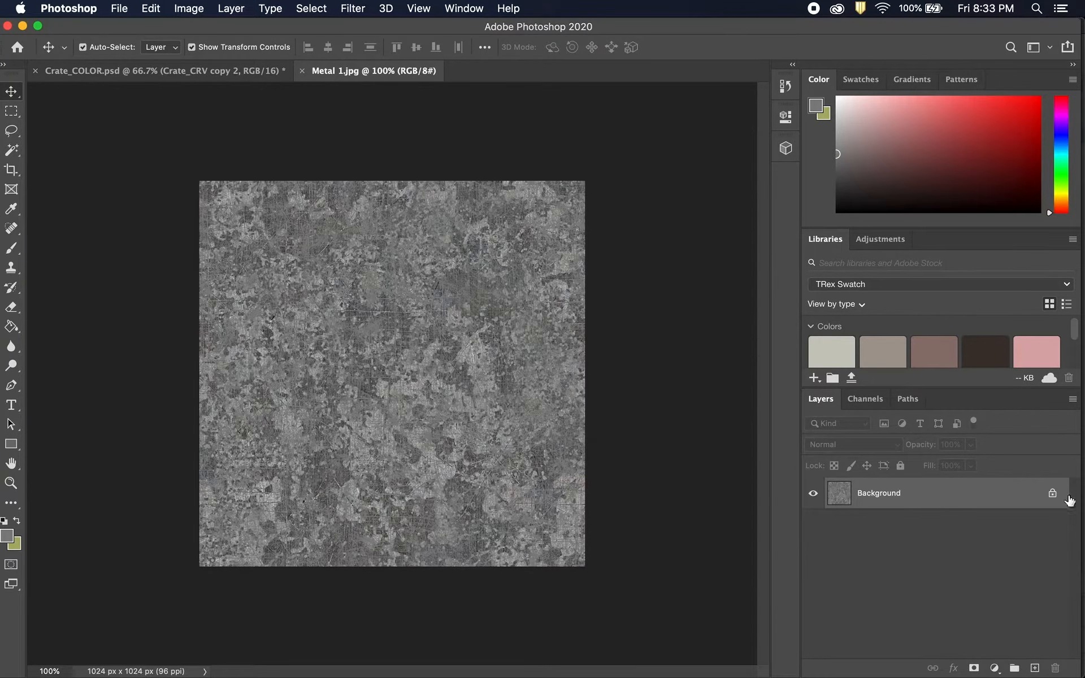
pyautogui.click(1052, 493)
# Preview the saved patterns as a Pattern Overlay on Layer 0, including the new metal pattern, and cancel the layer style.
pyautogui.doubleClick(983, 492)
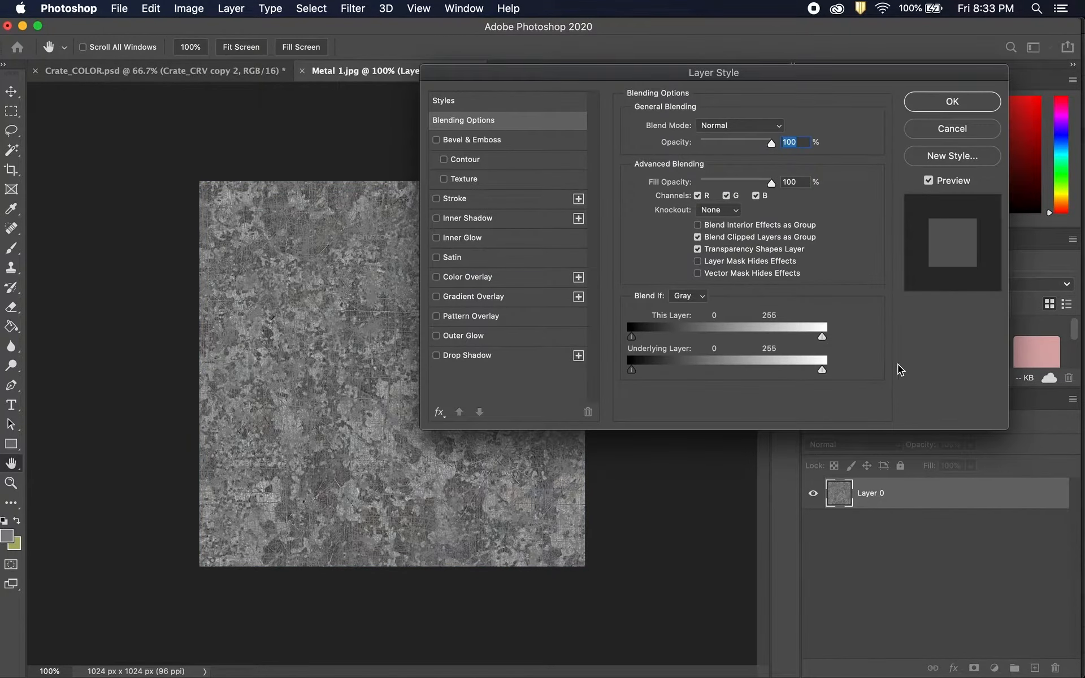
pyautogui.click(482, 316)
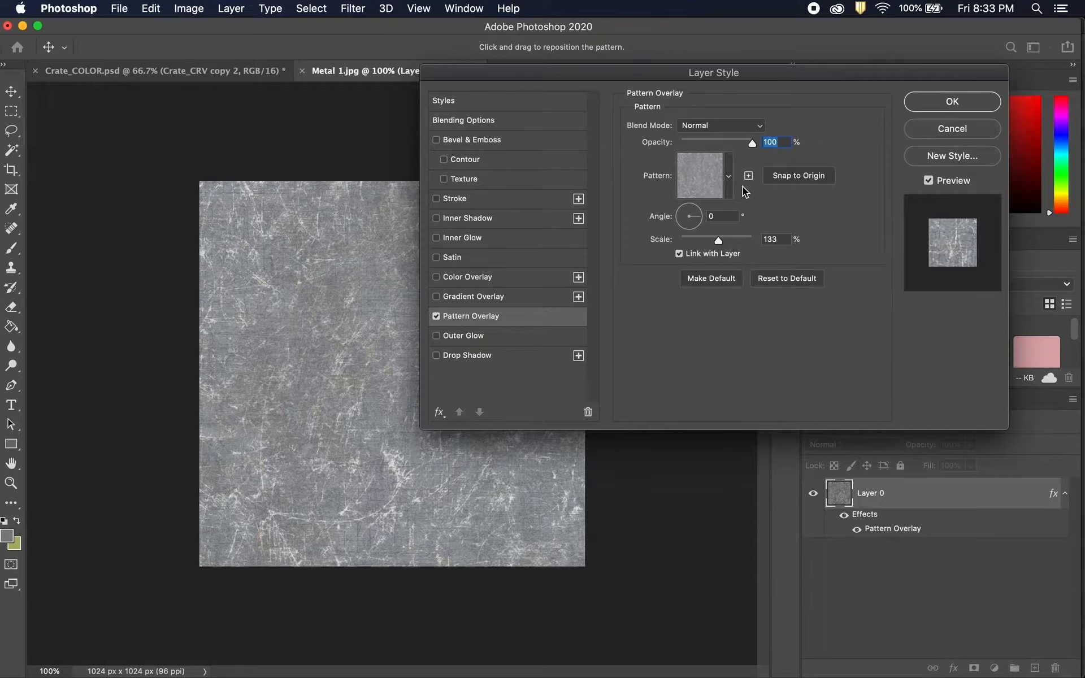
pyautogui.click(728, 177)
pyautogui.click(651, 286)
pyautogui.click(674, 286)
pyautogui.click(698, 286)
pyautogui.click(718, 288)
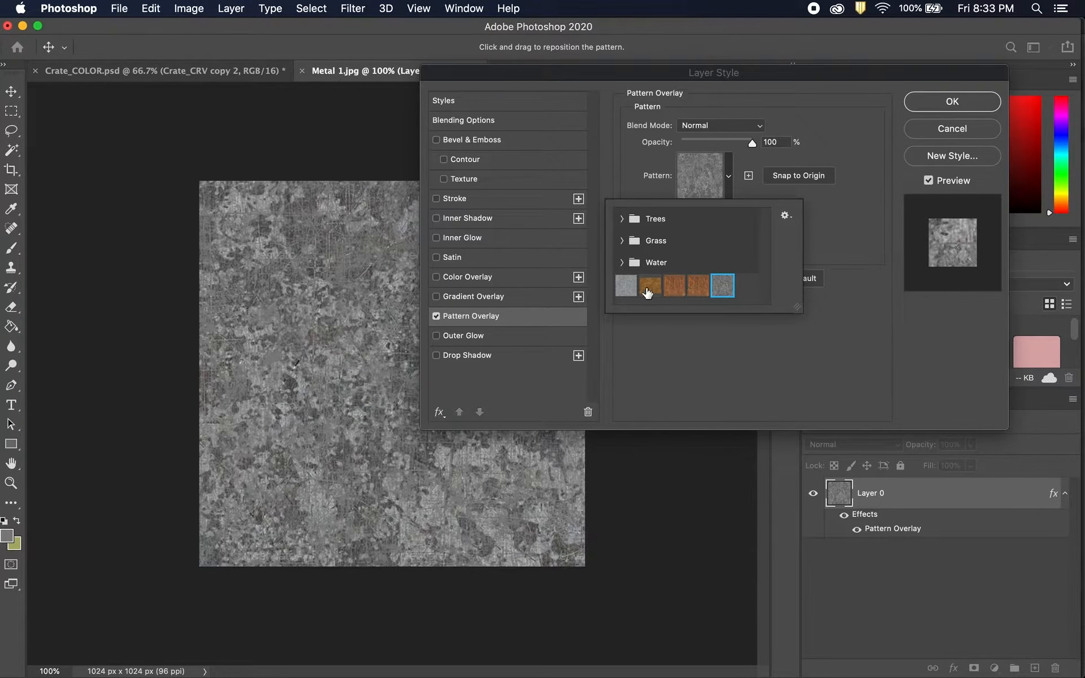
pyautogui.click(943, 132)
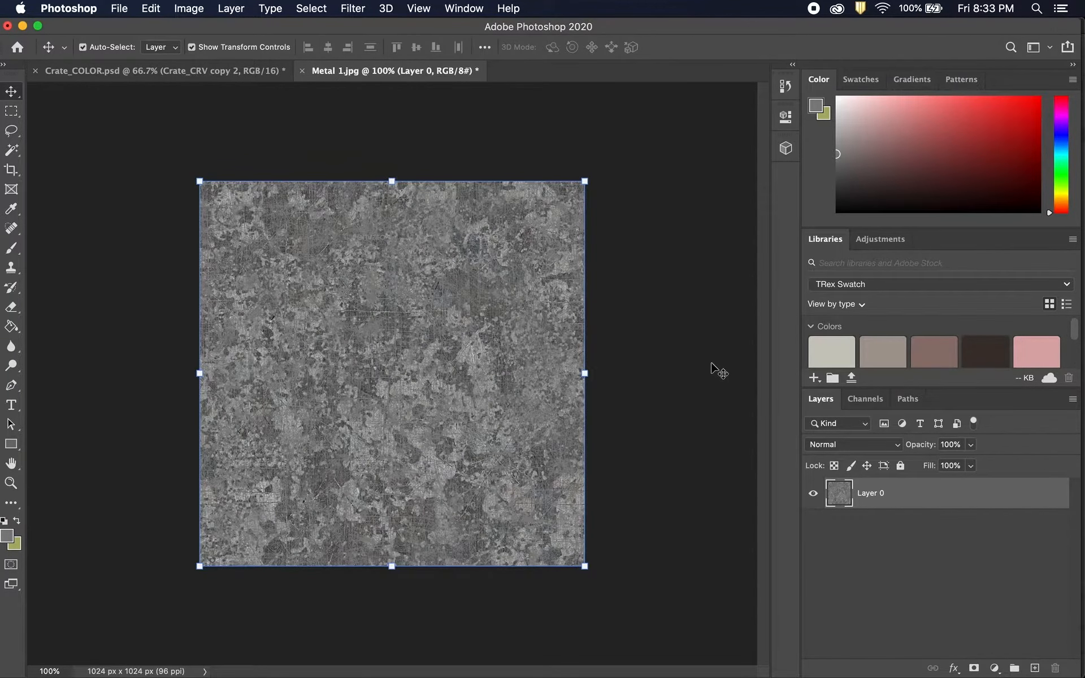
# Close the Metal 1.jpg document without saving its changes.
pyautogui.click(303, 71)
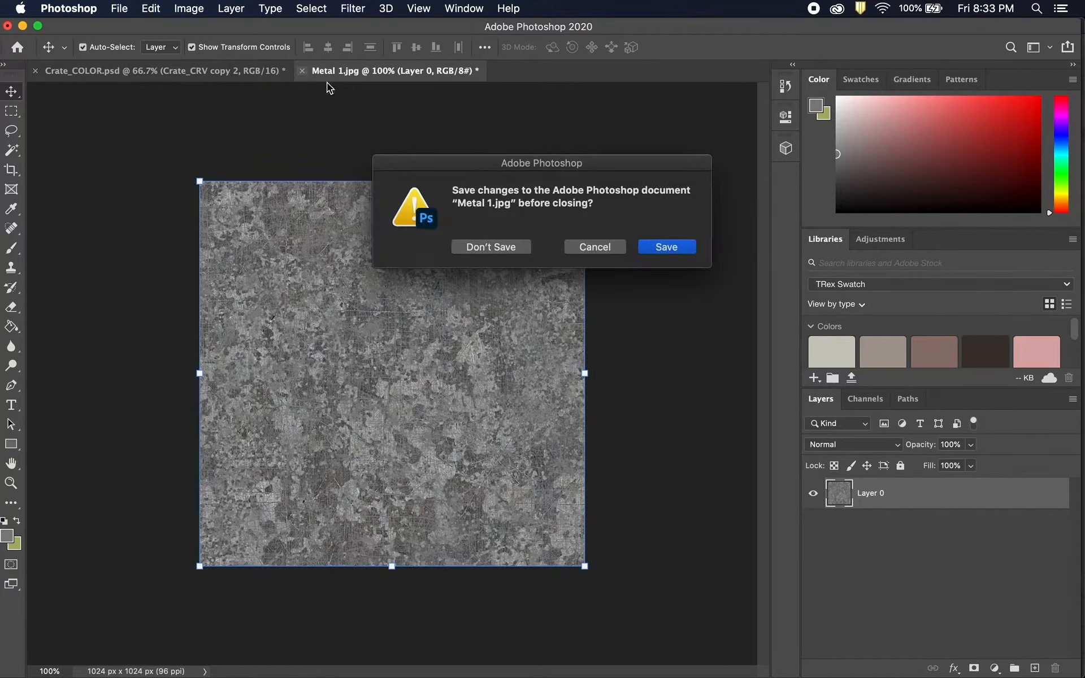
pyautogui.click(511, 249)
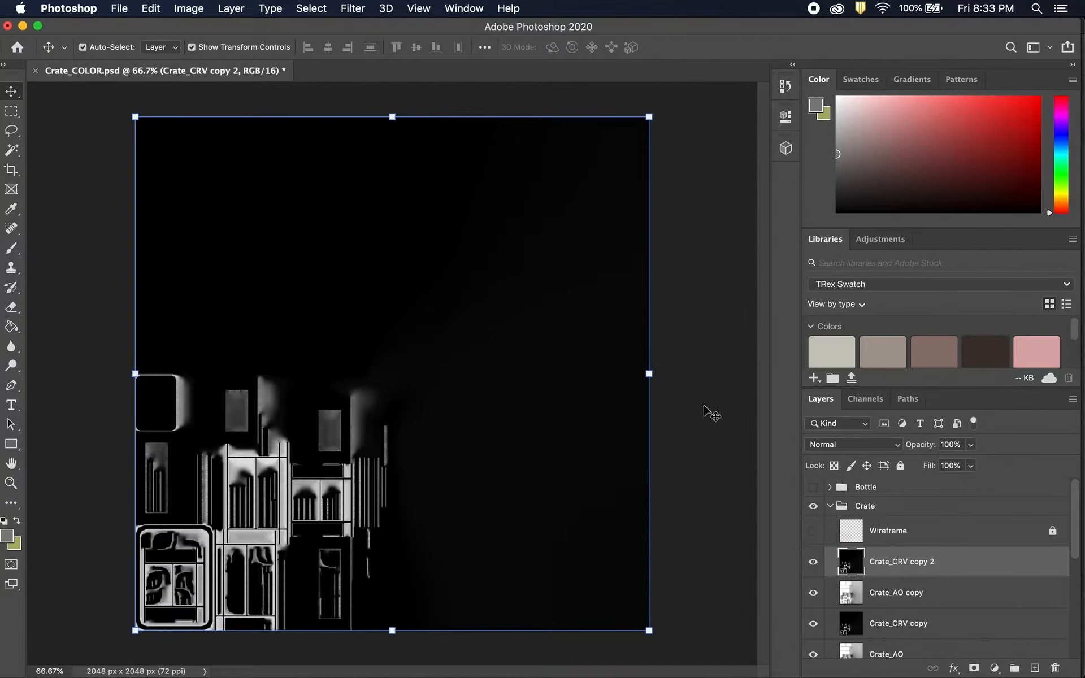
# Create a new layer above Crate_CRV copy 2 and fill it with the gray foreground color.
pyautogui.click(1035, 669)
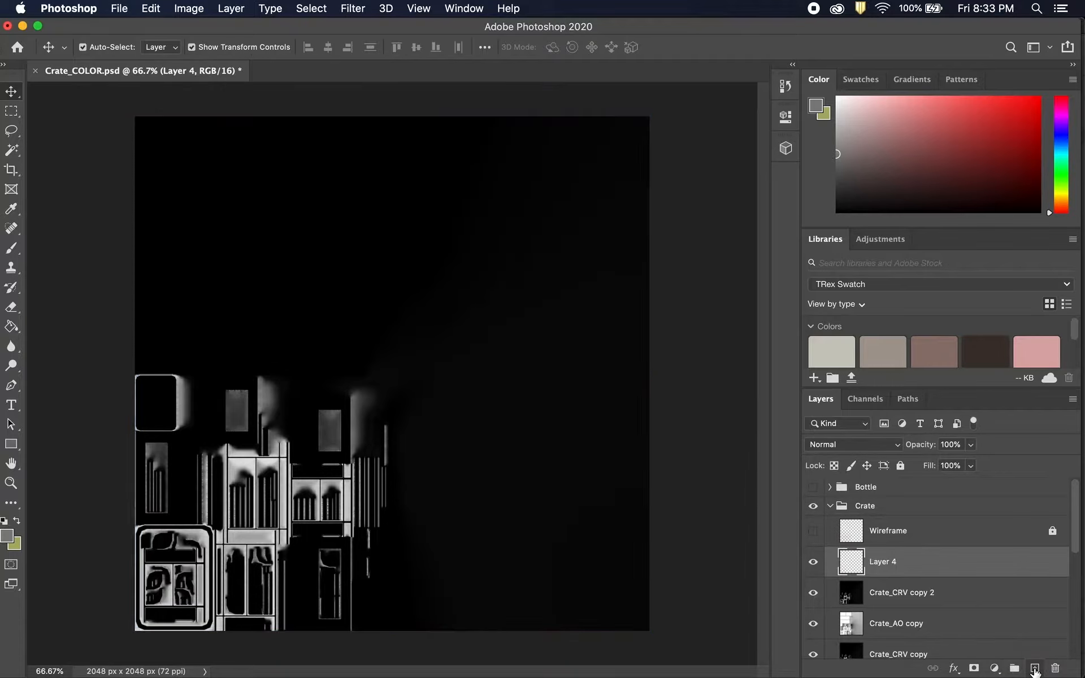
pyautogui.click(12, 328)
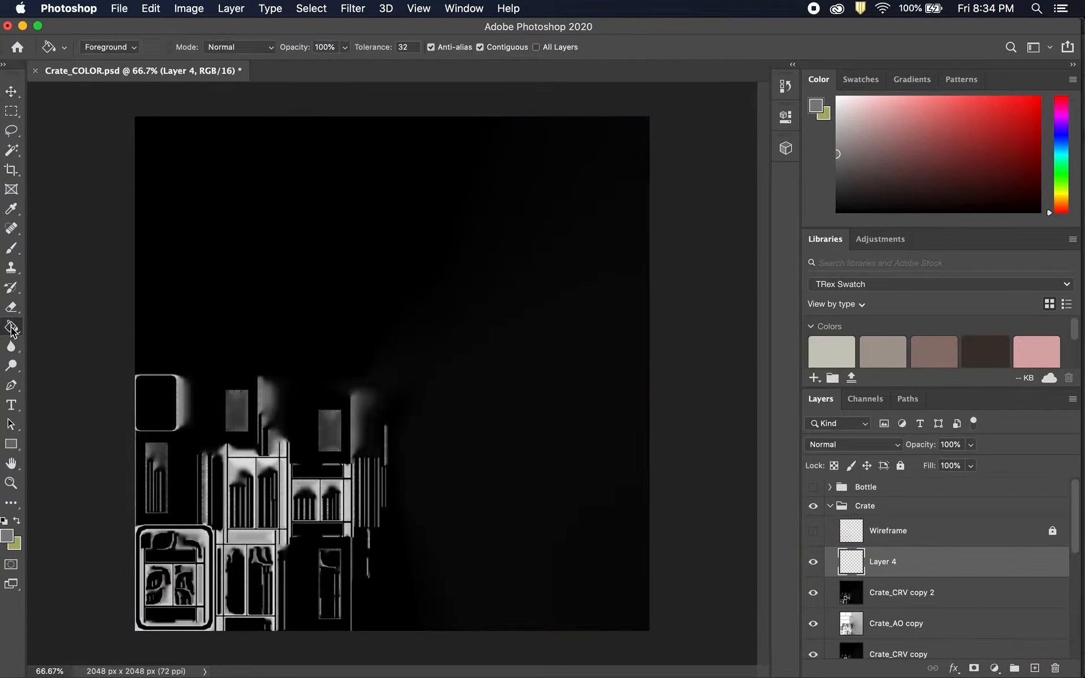
pyautogui.click(475, 330)
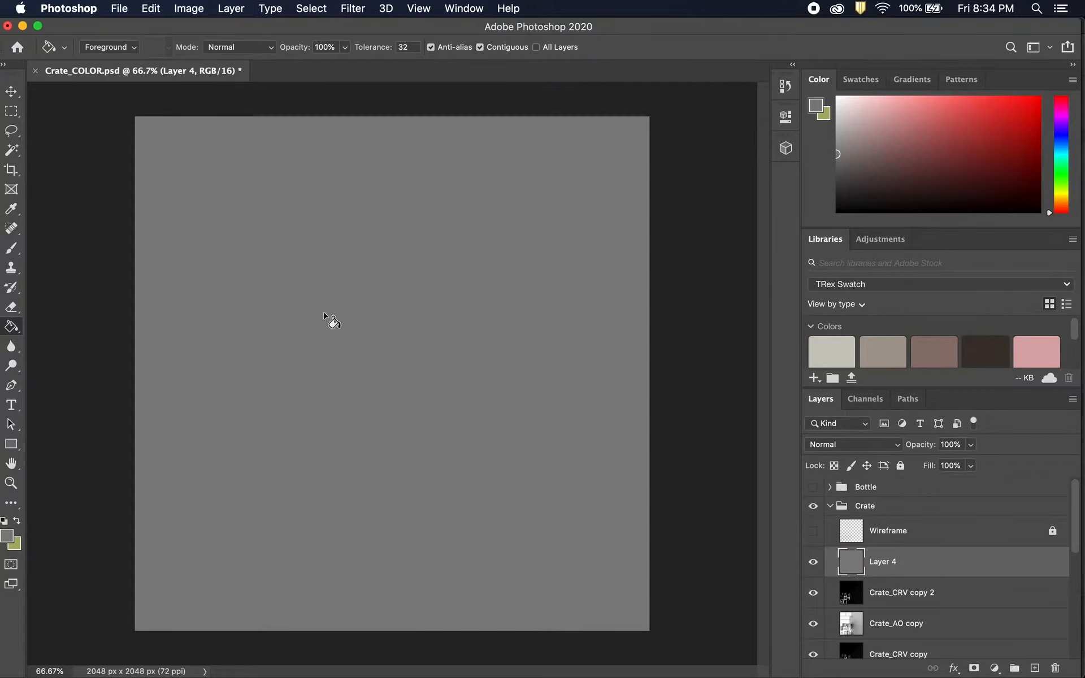
# Apply a scratched metal Pattern Overlay at 67% scale to Layer 4 and rasterize the layer style.
pyautogui.doubleClick(979, 566)
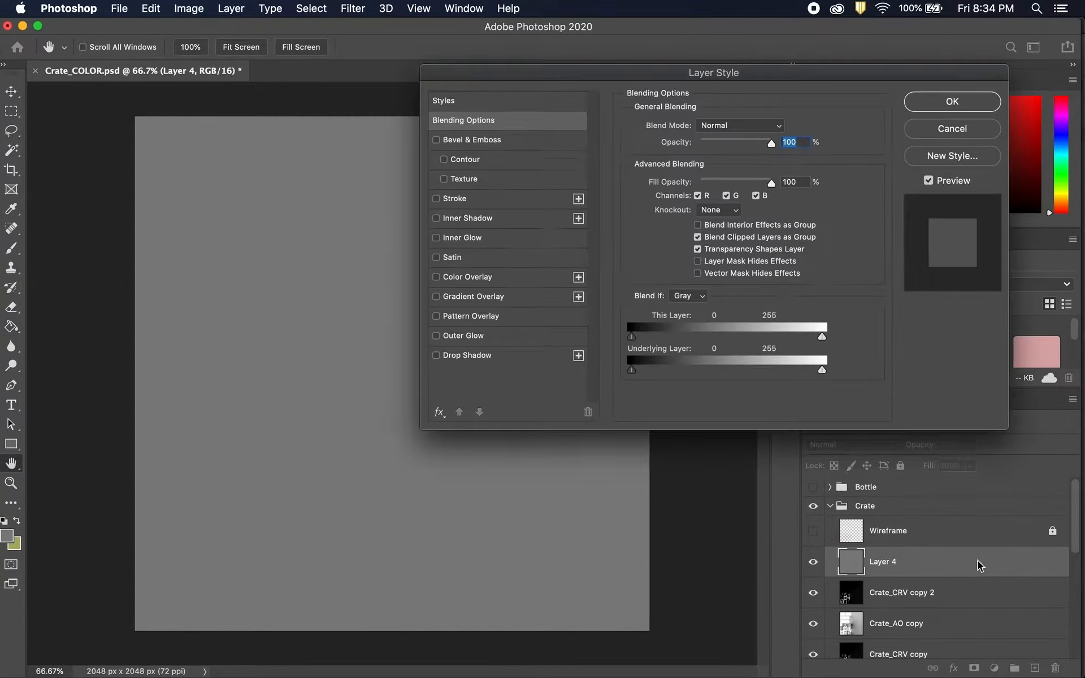
pyautogui.click(458, 320)
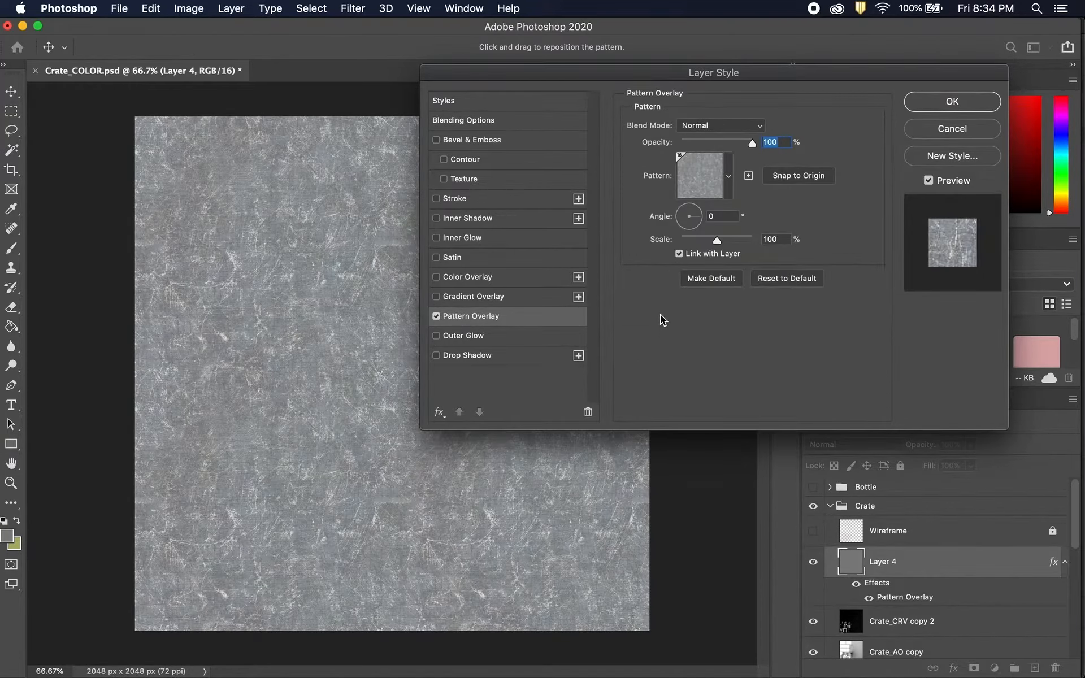
pyautogui.moveTo(711, 242); pyautogui.dragTo(706, 239)
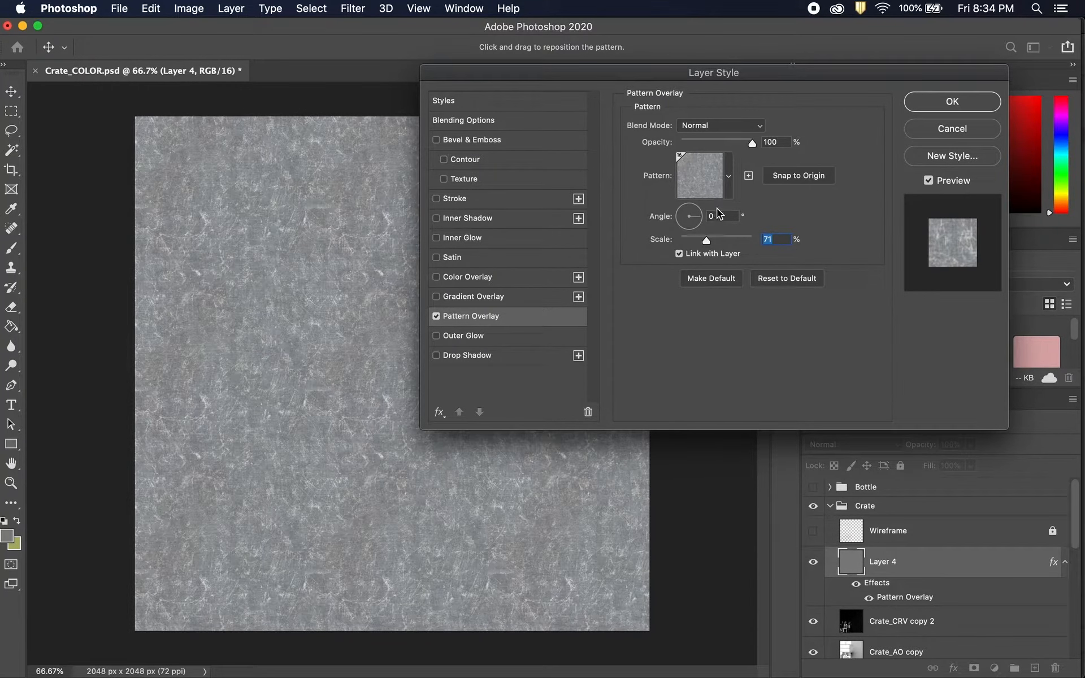
pyautogui.press('Down')
pyautogui.press('Down')
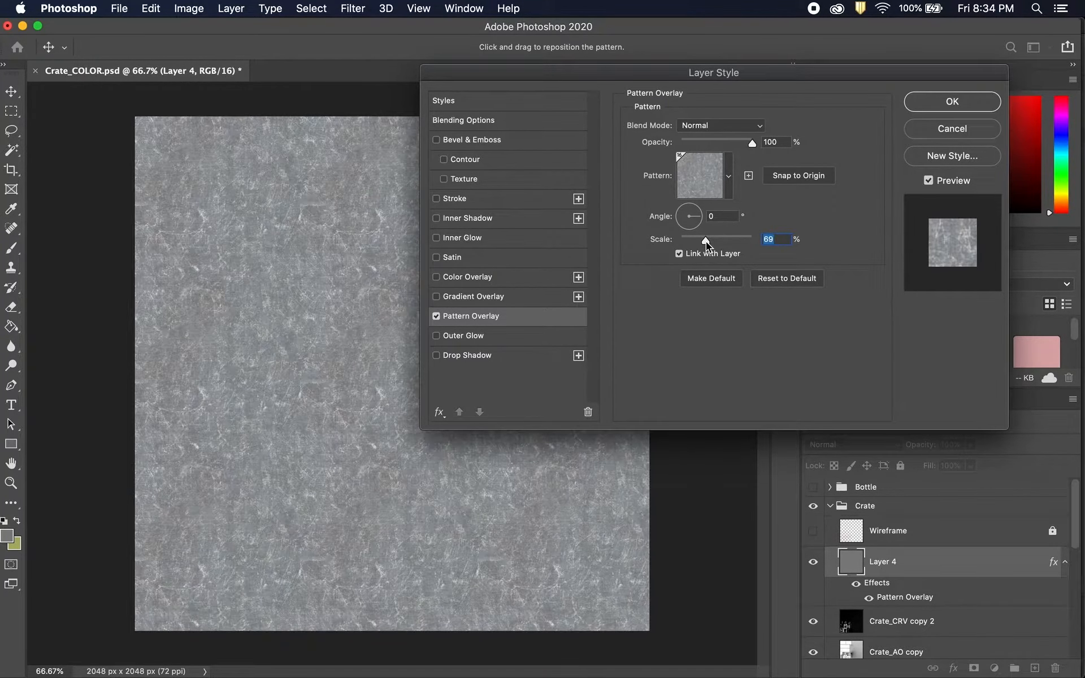
pyautogui.press('Down')
pyautogui.press('Down')
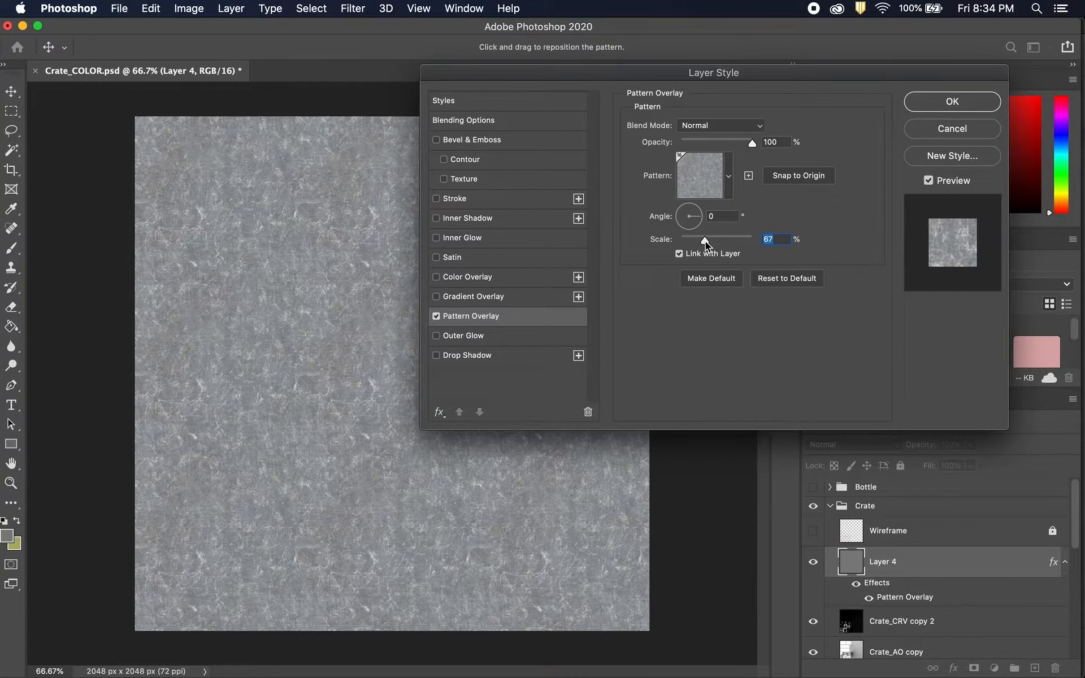
pyautogui.click(955, 102)
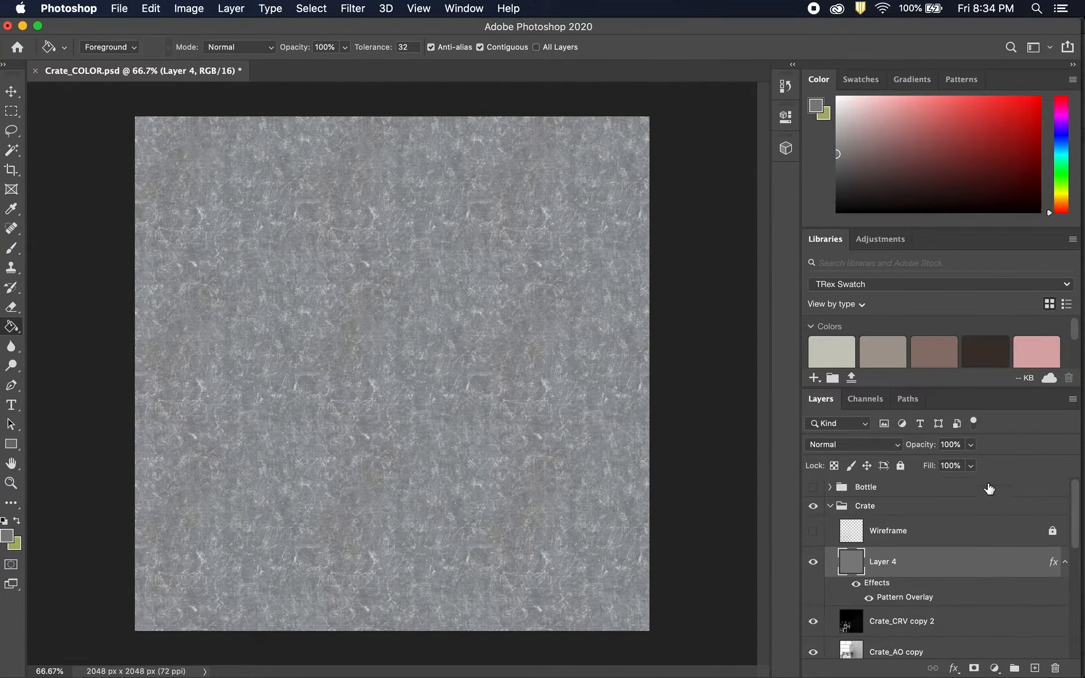
pyautogui.rightClick(945, 564)
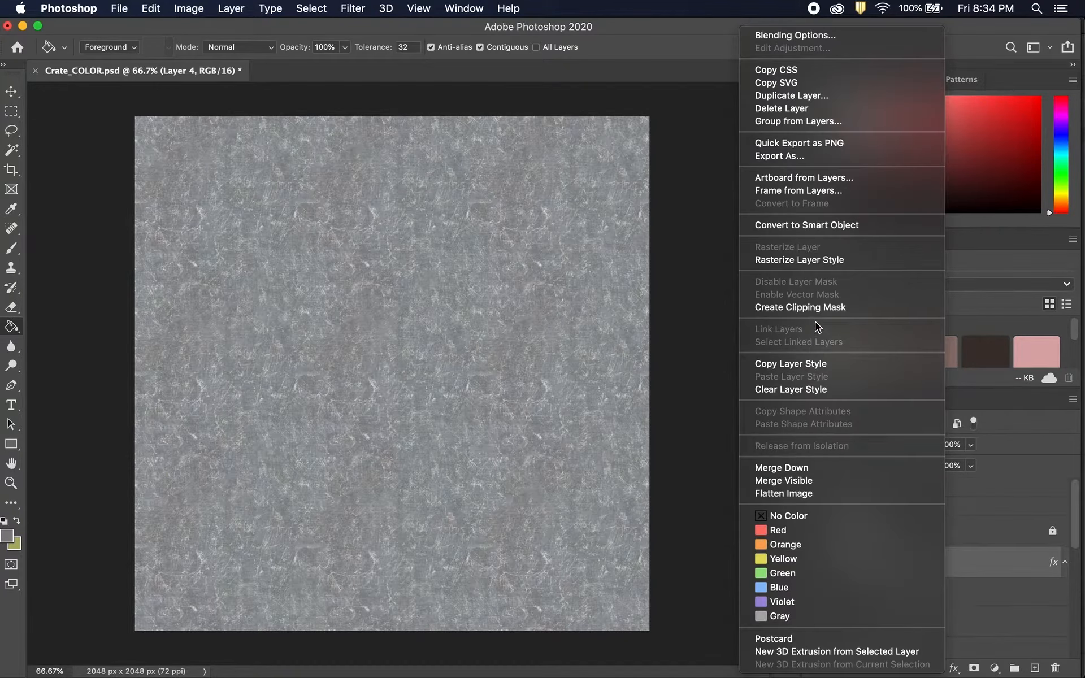
pyautogui.click(808, 259)
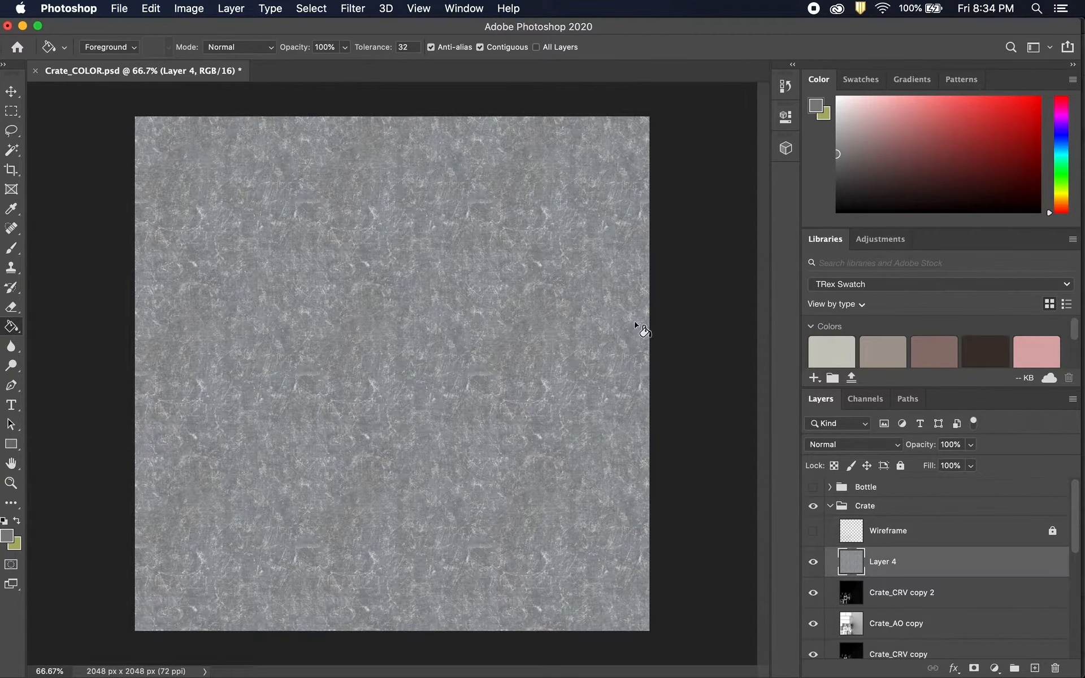
# Raise the contrast of Layer 4 with Curves, moving the black point to about input 111 and adjusting the highlights and shadows.
pyautogui.click(189, 8)
pyautogui.moveTo(215, 49)
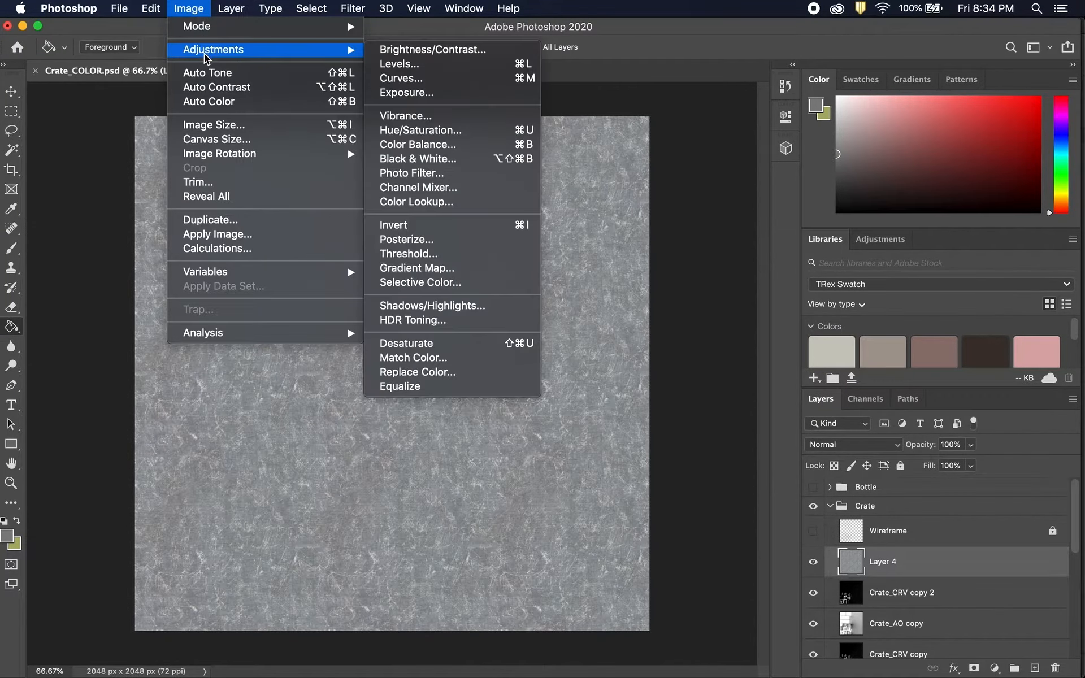
pyautogui.click(452, 78)
pyautogui.moveTo(620, 375); pyautogui.dragTo(702, 402)
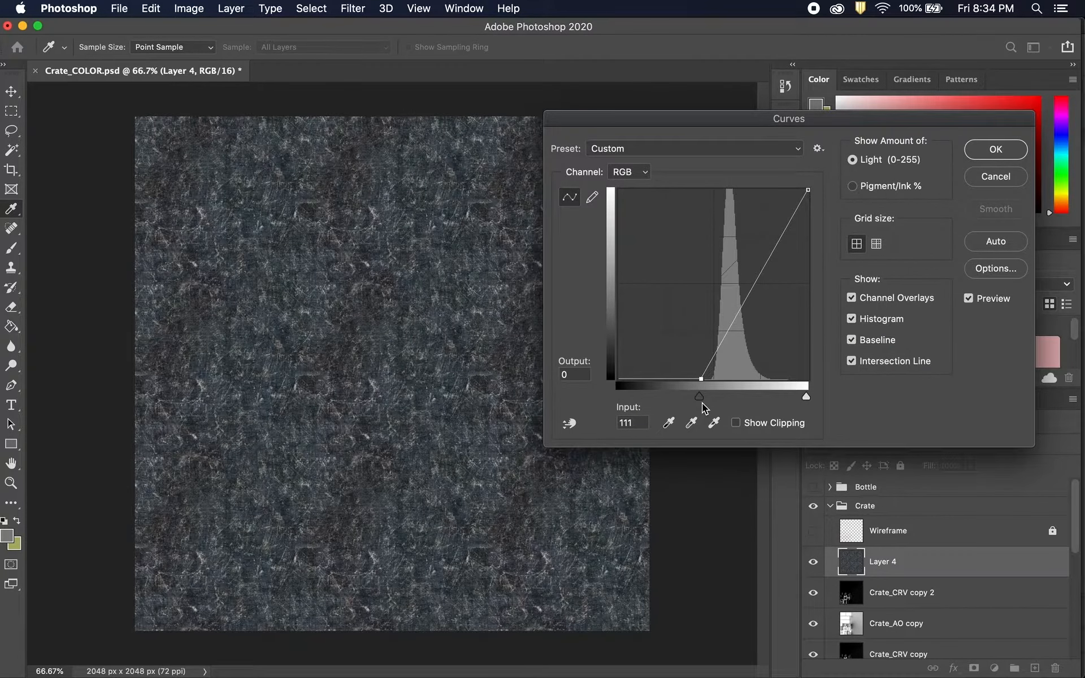
pyautogui.moveTo(775, 242); pyautogui.dragTo(765, 235)
pyautogui.moveTo(707, 349); pyautogui.dragTo(717, 354)
pyautogui.click(985, 153)
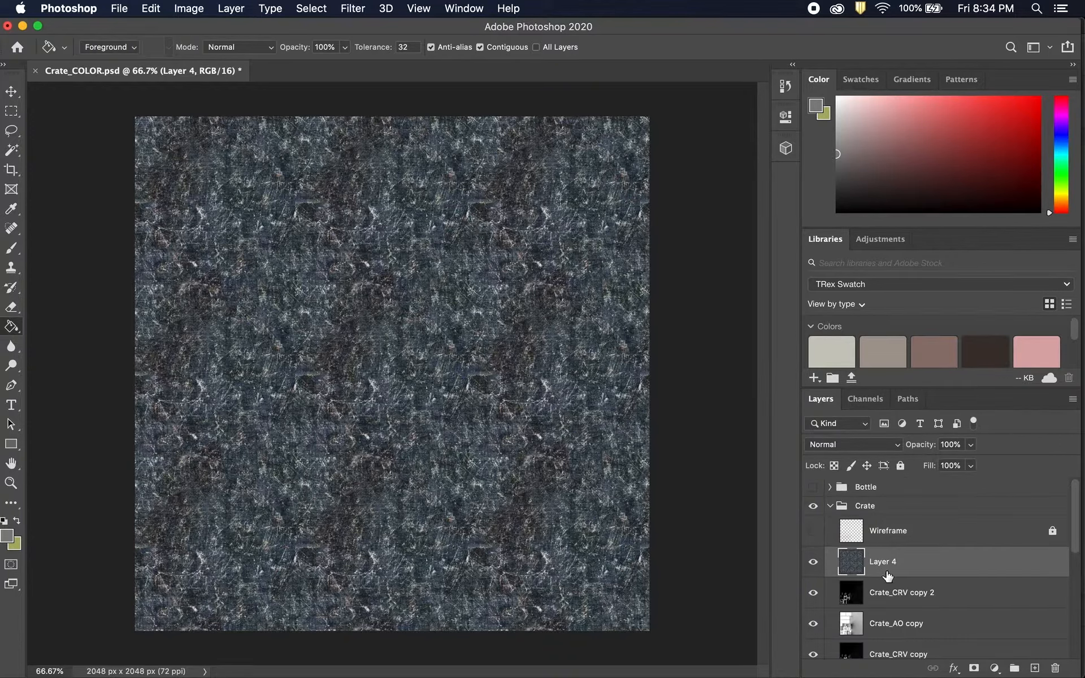
# Convert Layer 4 to grayscale with a Black & White adjustment, reducing the Cyans value.
pyautogui.click(189, 9)
pyautogui.moveTo(226, 50)
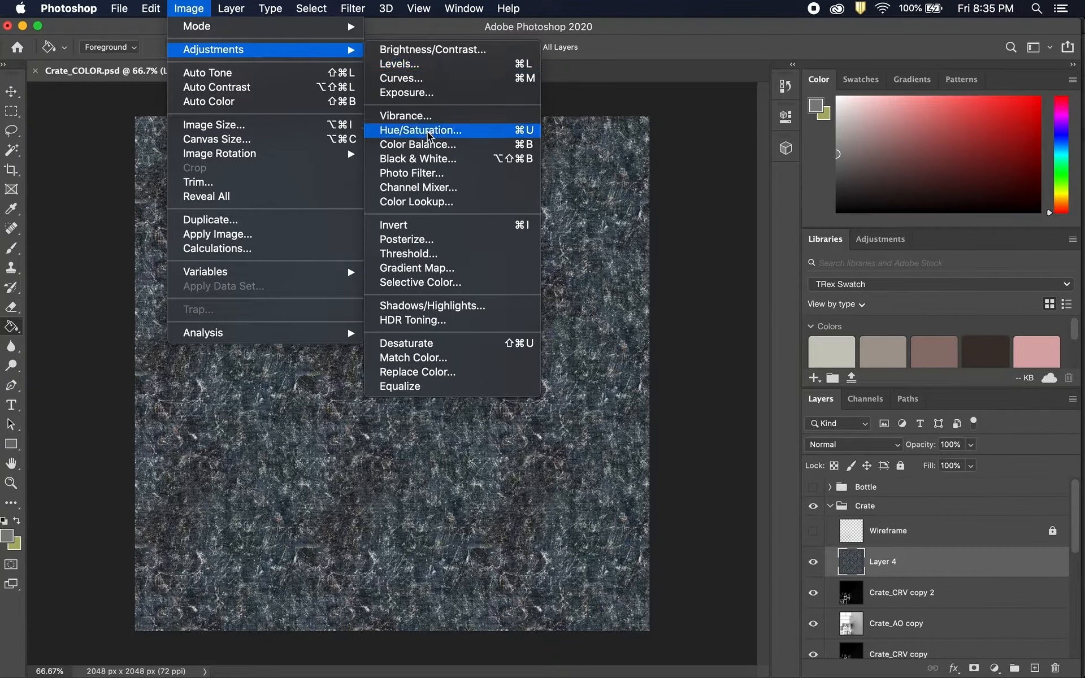
pyautogui.click(429, 159)
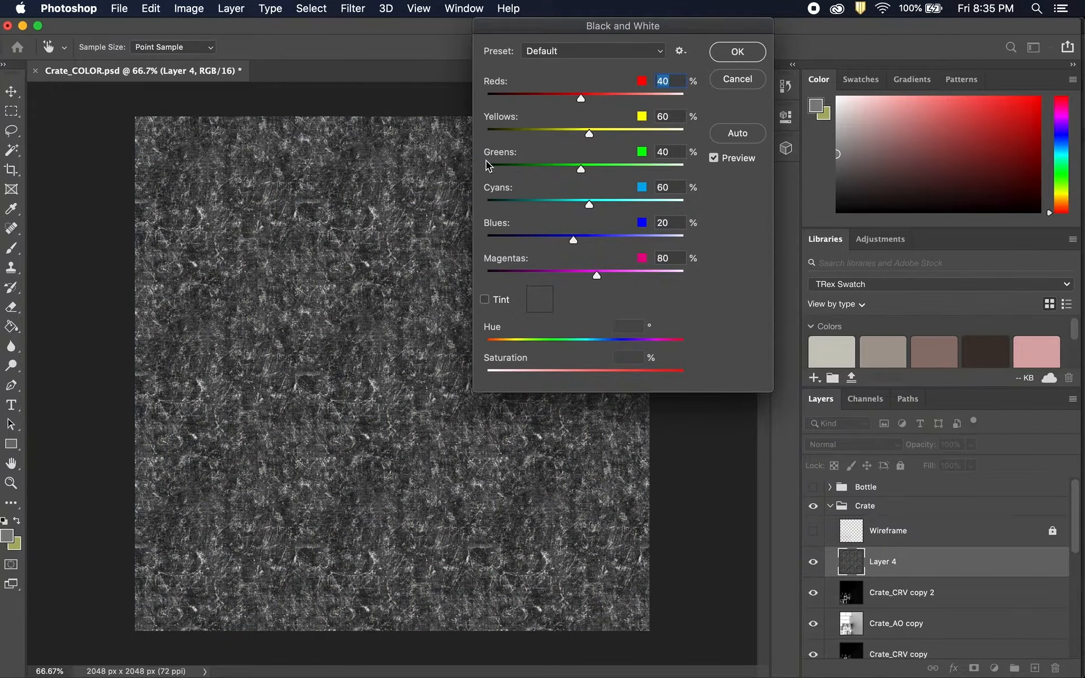
pyautogui.moveTo(589, 204); pyautogui.dragTo(568, 209)
pyautogui.click(744, 55)
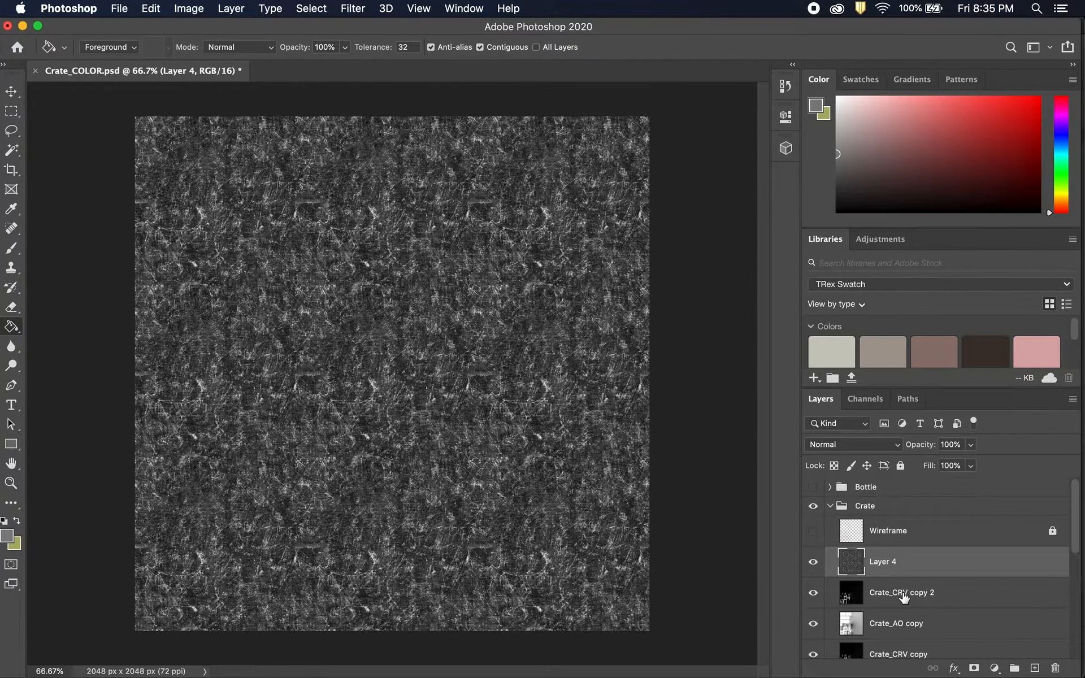
# Hide Layer 4 and select the Crate_CRV copy 2 layer with the Move tool active.
pyautogui.click(813, 562)
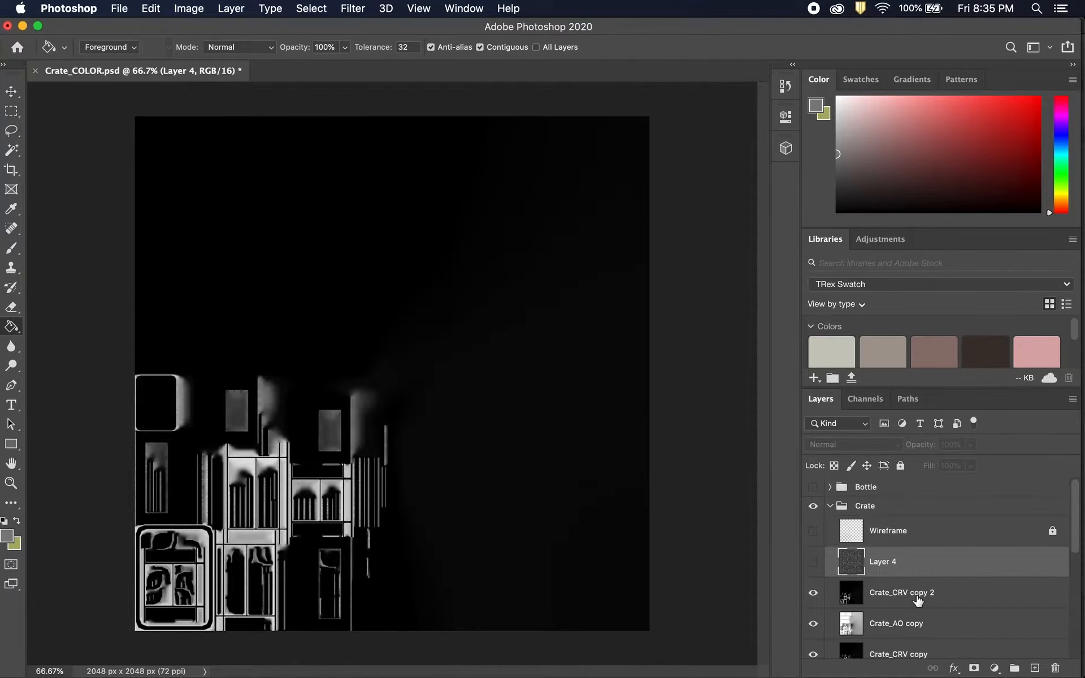
pyautogui.click(964, 599)
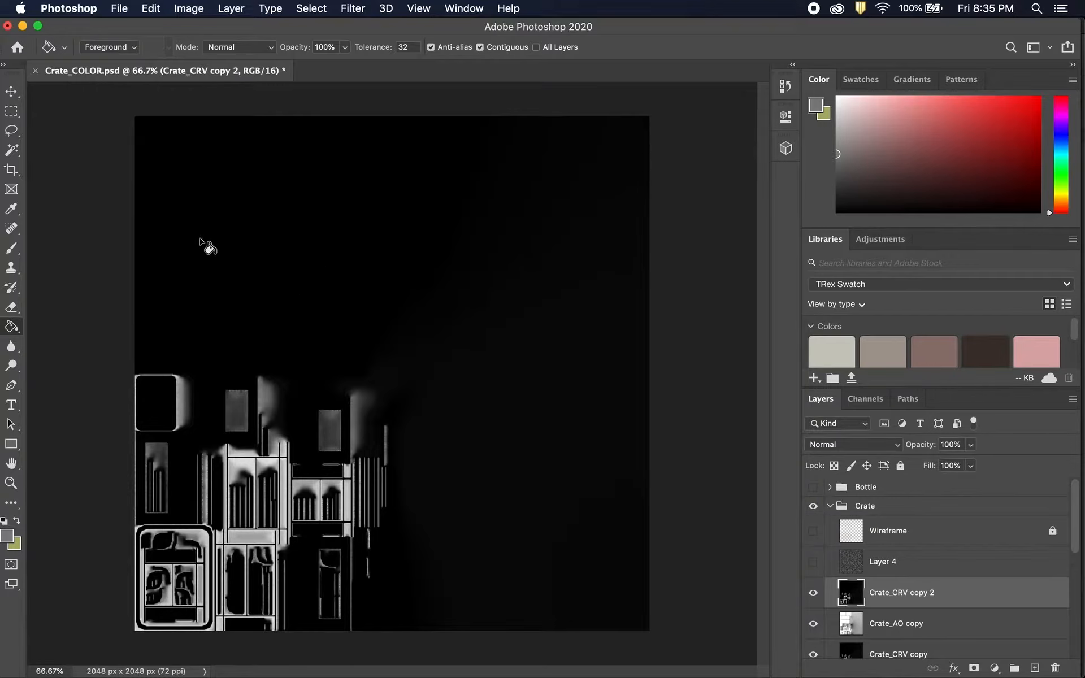
pyautogui.click(10, 90)
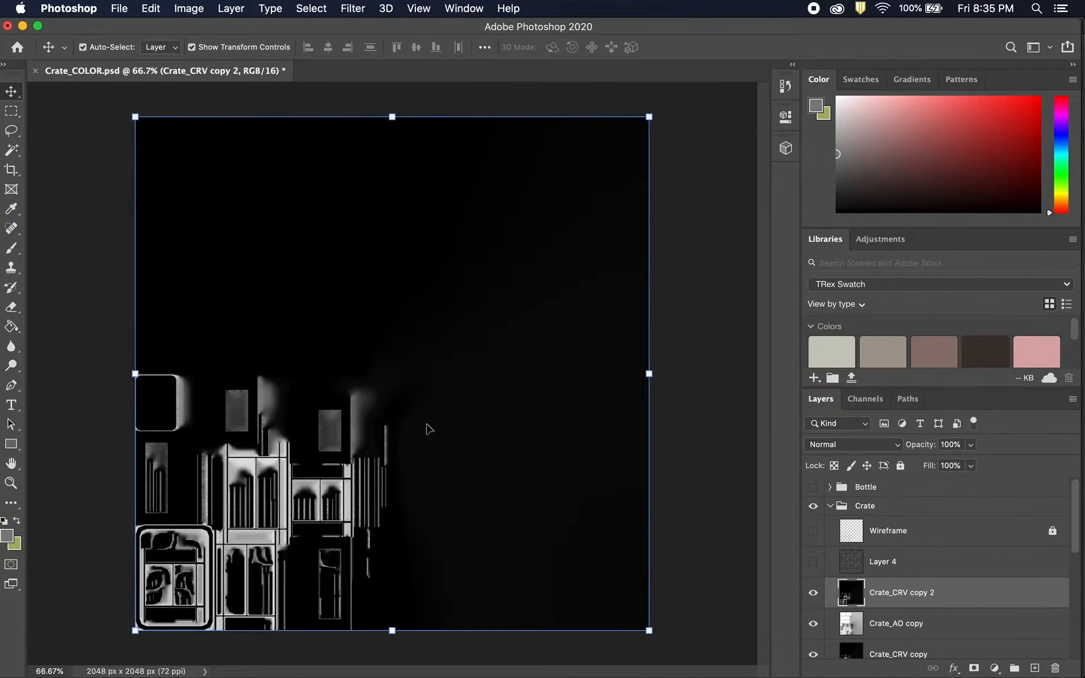
# Compare the Red, Green and Blue channels of the crate's curvature map, returning to the layer list.
pyautogui.click(866, 401)
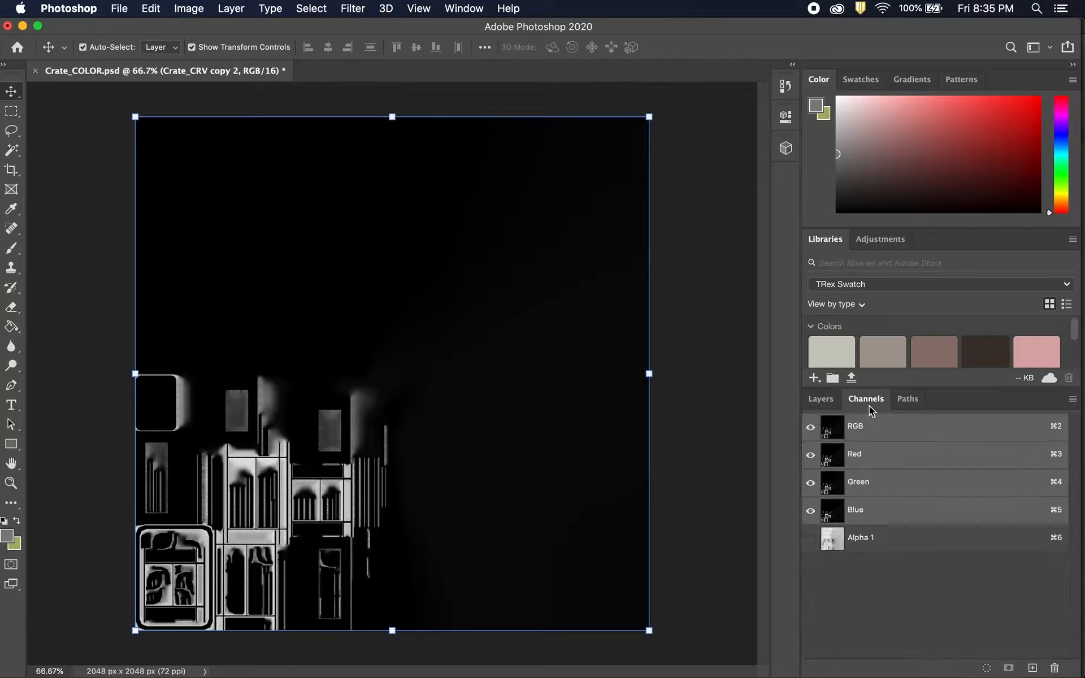
pyautogui.click(874, 486)
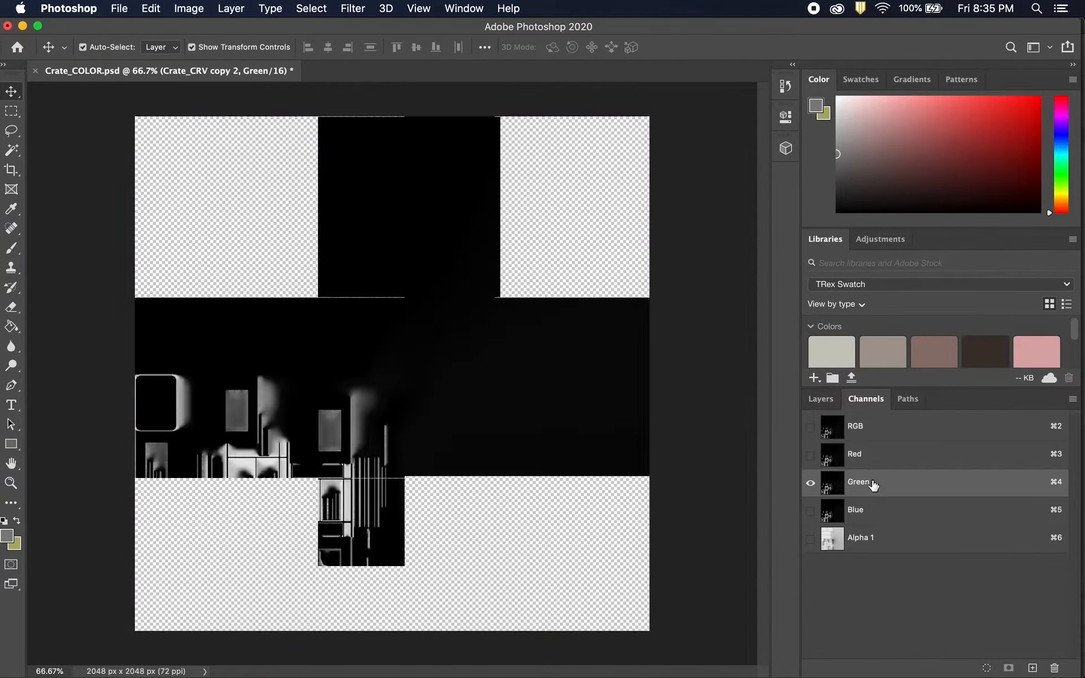
pyautogui.click(874, 462)
pyautogui.click(877, 486)
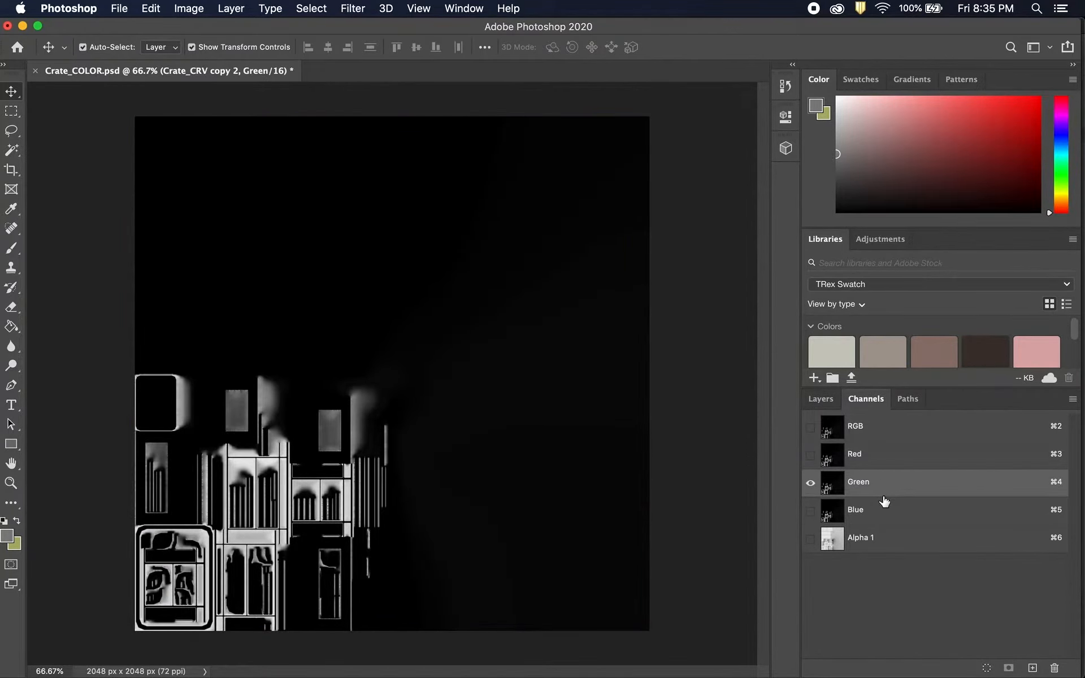
pyautogui.click(865, 462)
pyautogui.click(872, 483)
pyautogui.click(880, 508)
pyautogui.click(820, 398)
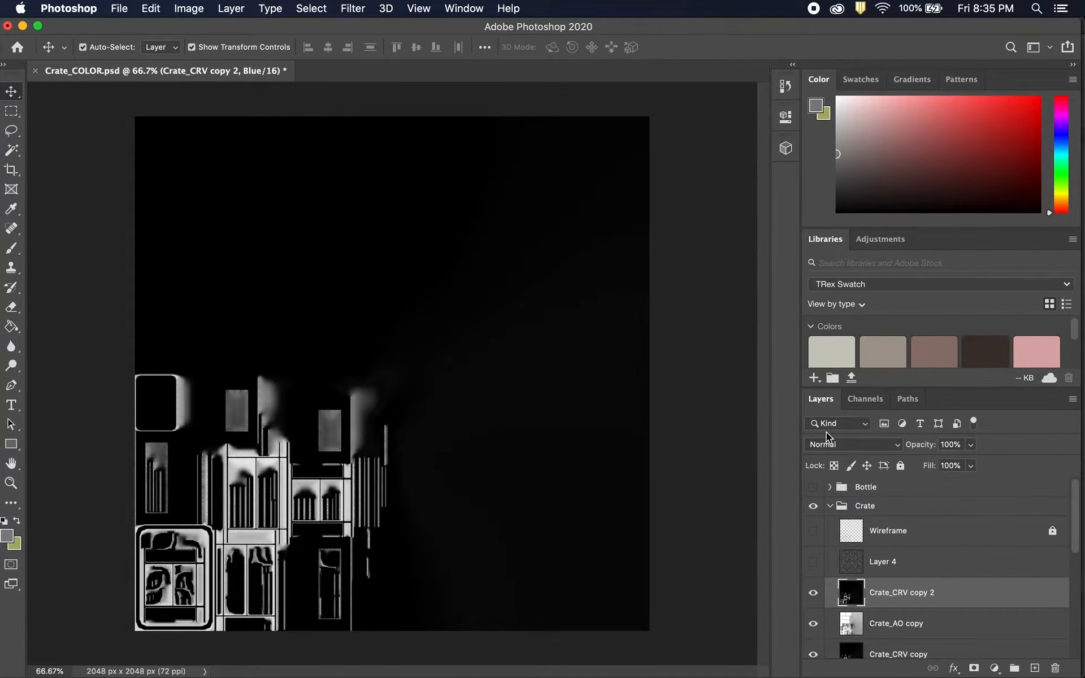
# Show the Bottle group temporarily to compare its RGB composite with the single color channels, and hide it again.
pyautogui.click(813, 486)
pyautogui.click(865, 399)
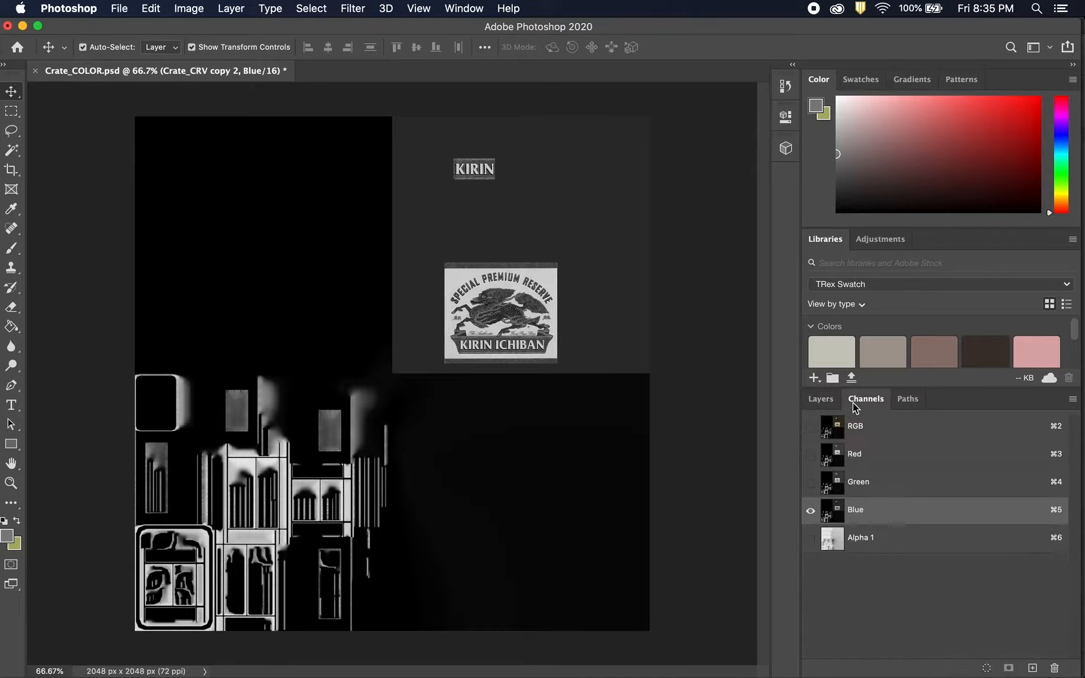
pyautogui.click(857, 428)
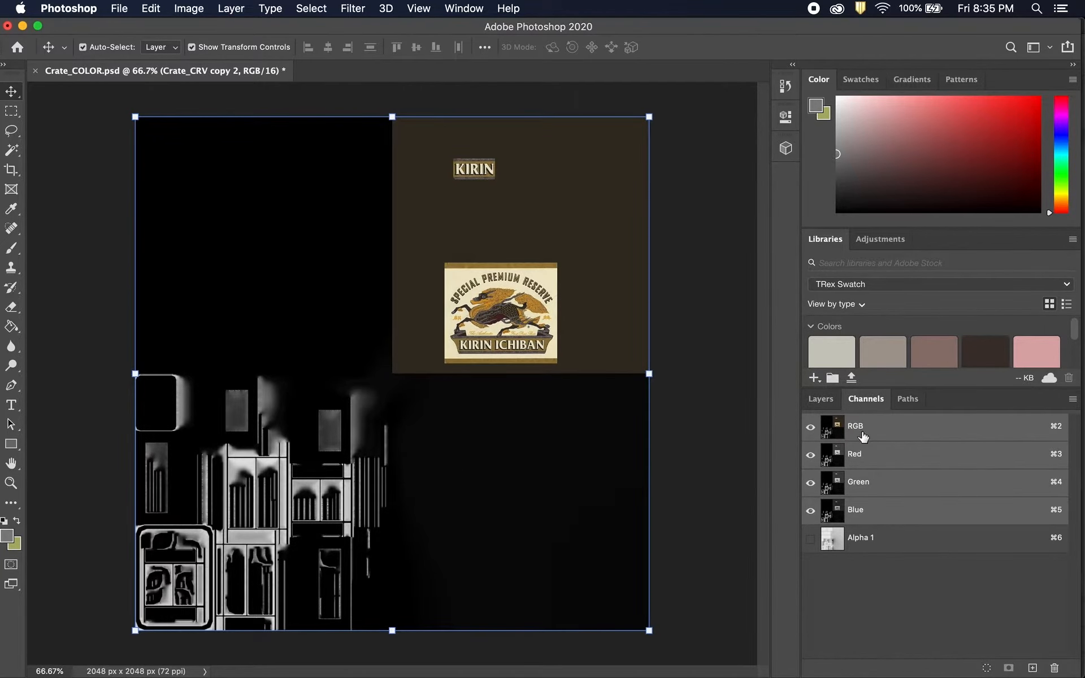
pyautogui.click(879, 452)
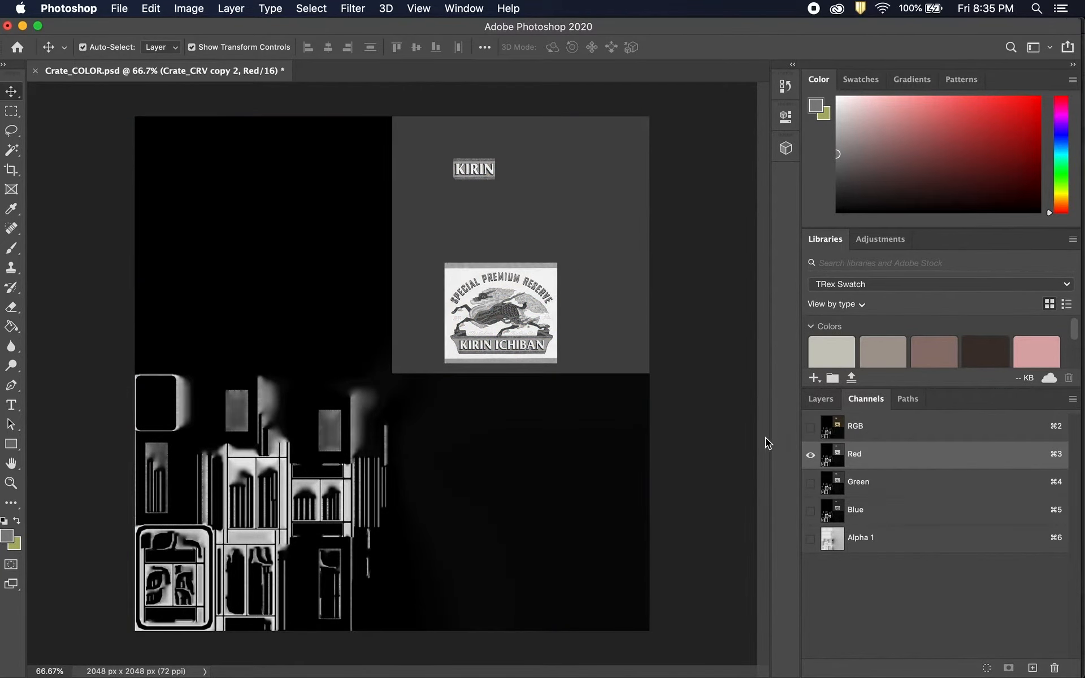
pyautogui.click(819, 397)
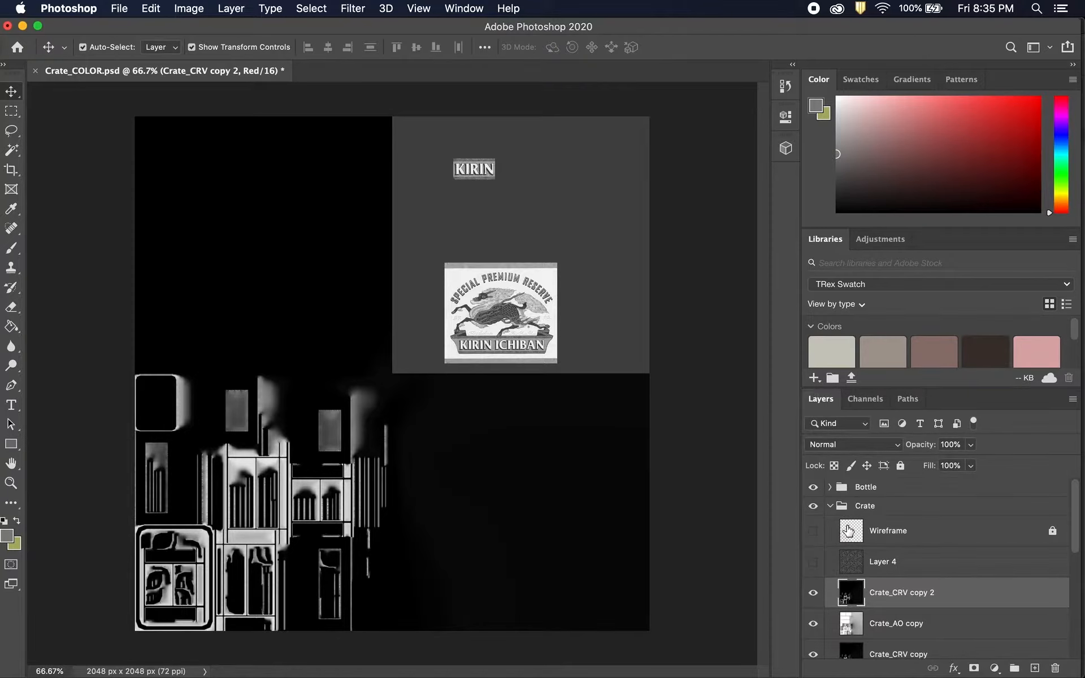
pyautogui.click(812, 486)
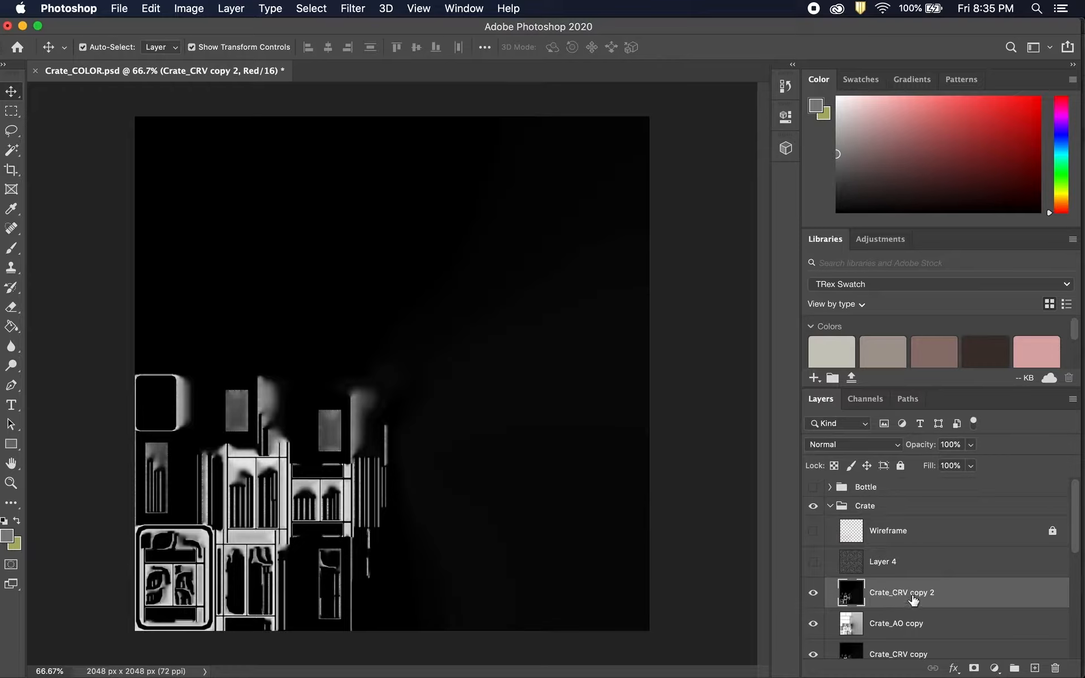
# Load the Red channel of the curvature map as a selection and make Layer 4 the active layer.
pyautogui.click(869, 402)
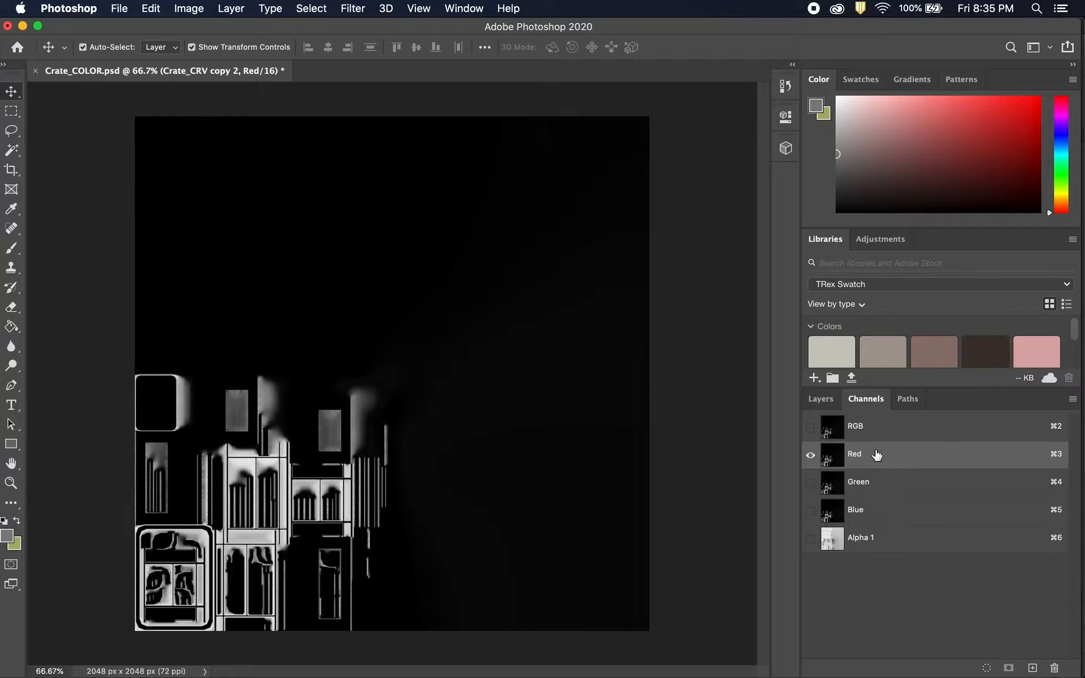
pyautogui.click(987, 670)
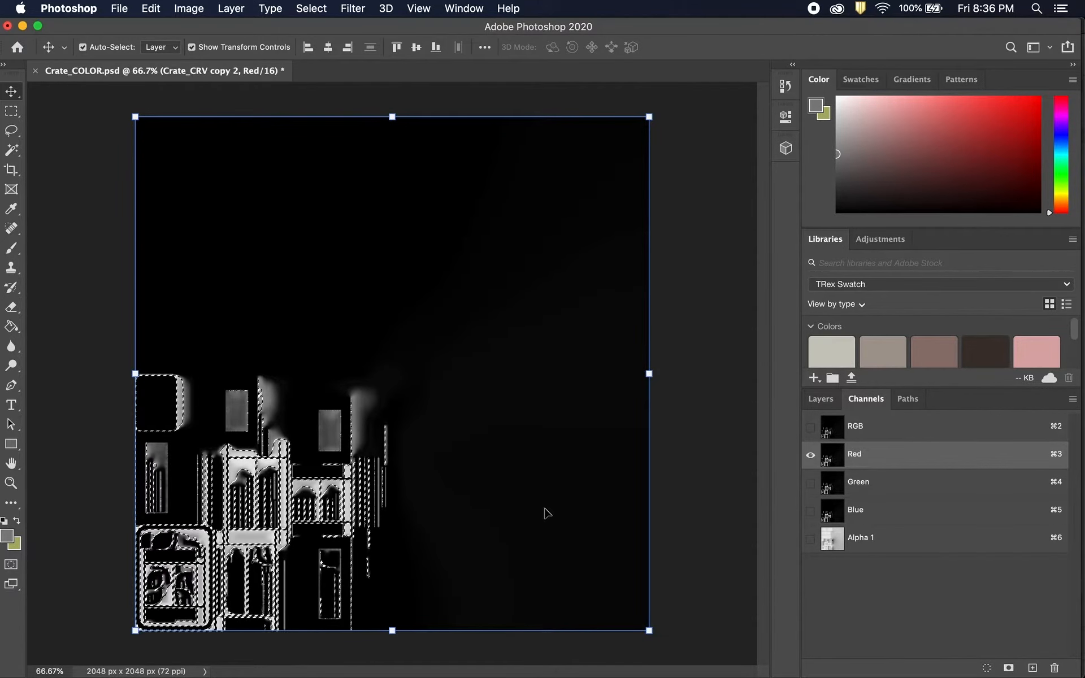
pyautogui.click(823, 405)
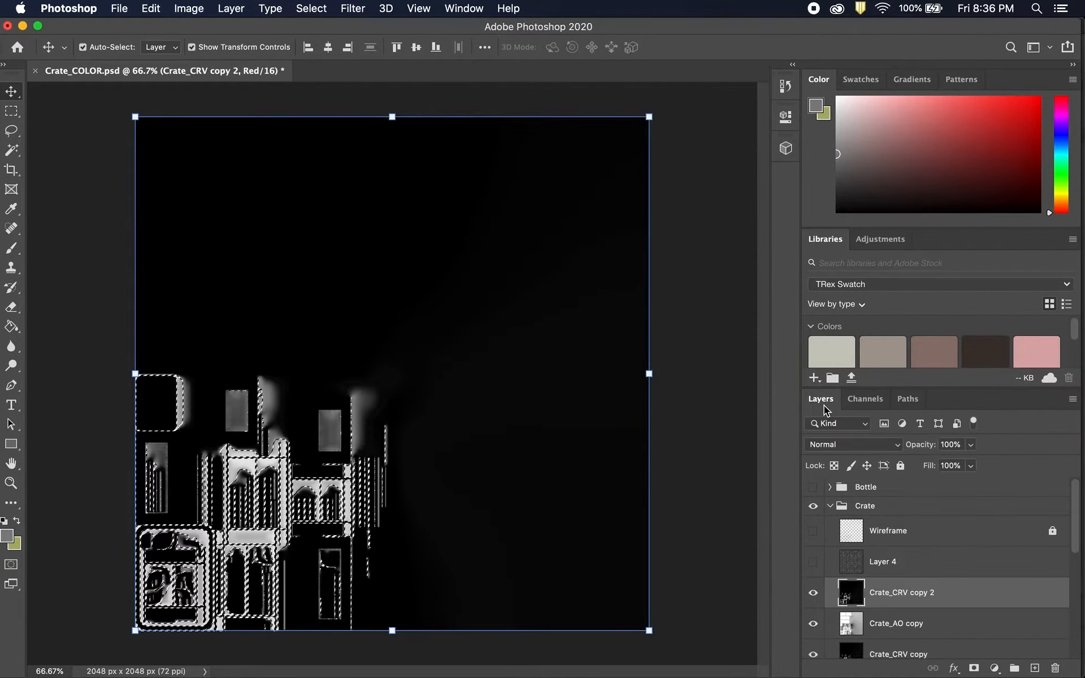
pyautogui.click(894, 565)
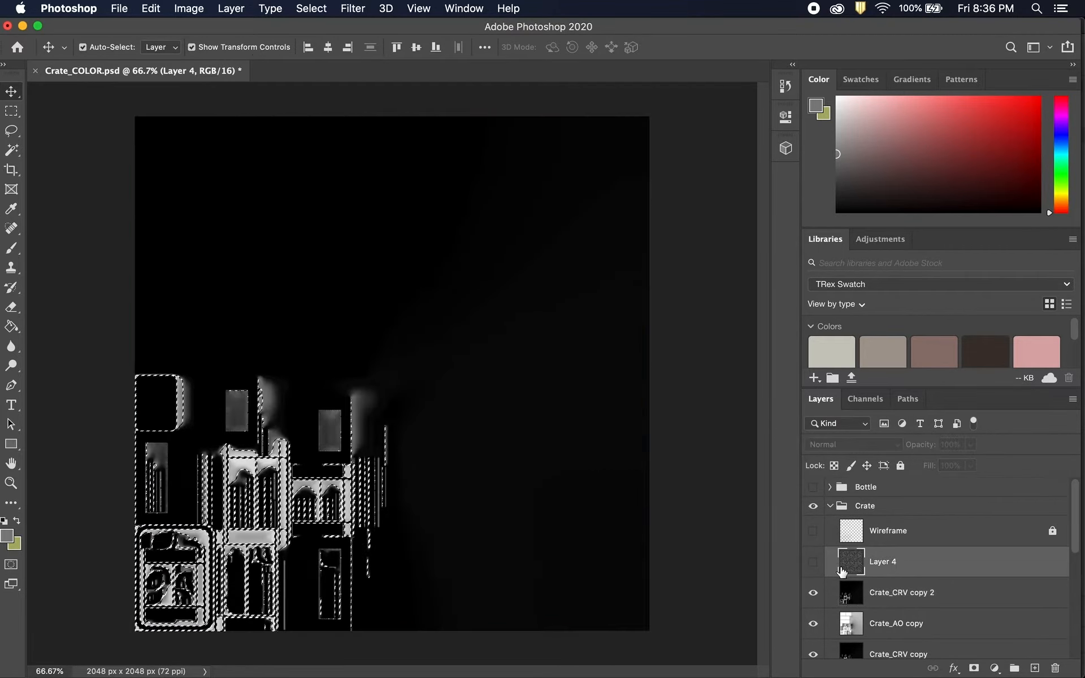
# Show Layer 4, mask it with the curvature selection, and hide the Crate_CRV copy 2 and Crate_AO copy layers.
pyautogui.click(812, 562)
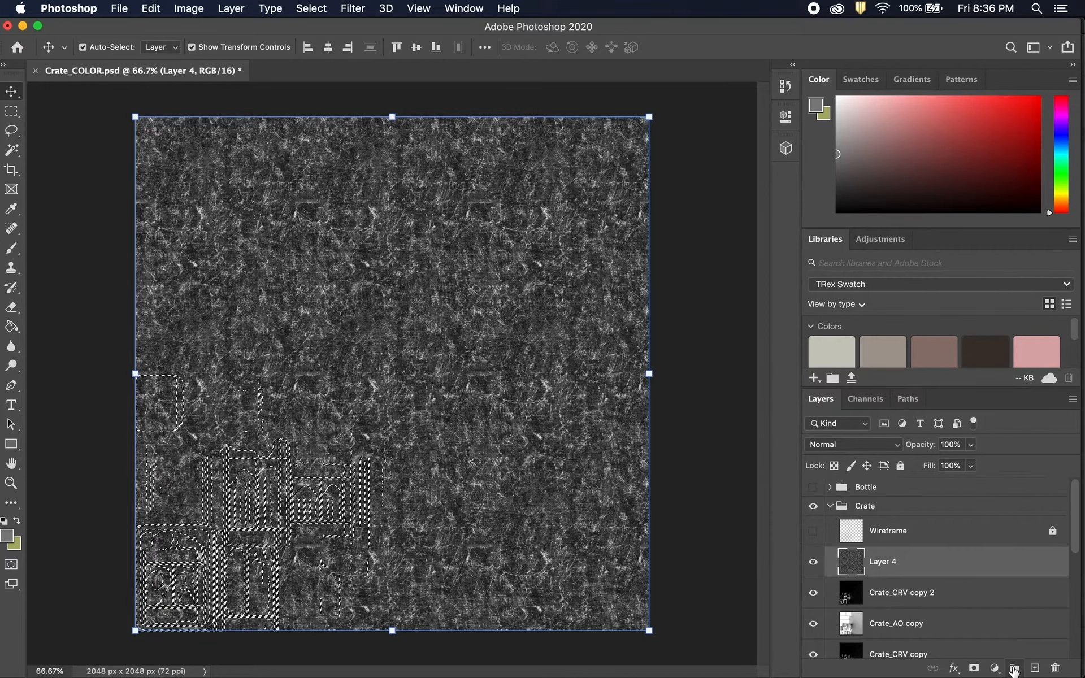
pyautogui.click(974, 669)
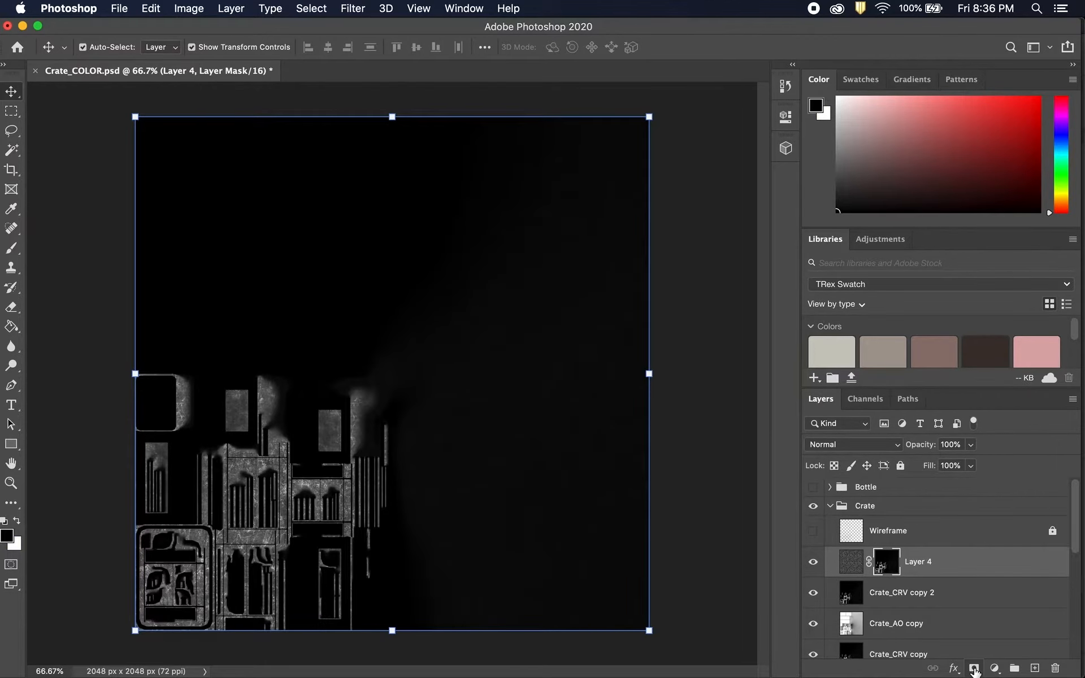
pyautogui.click(813, 593)
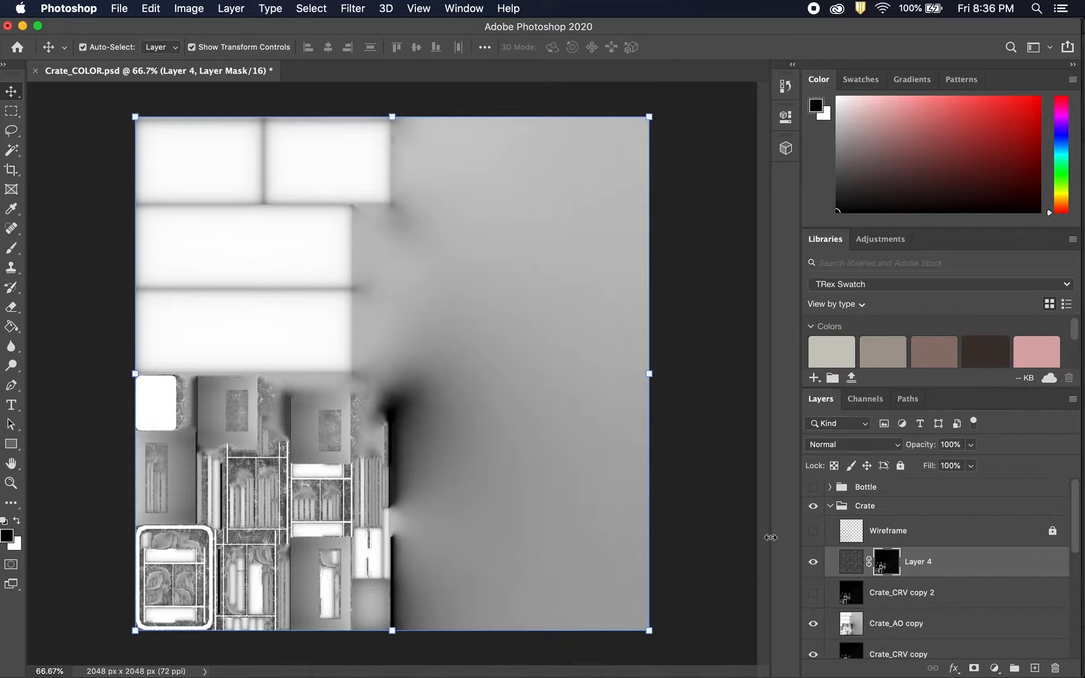
pyautogui.click(813, 623)
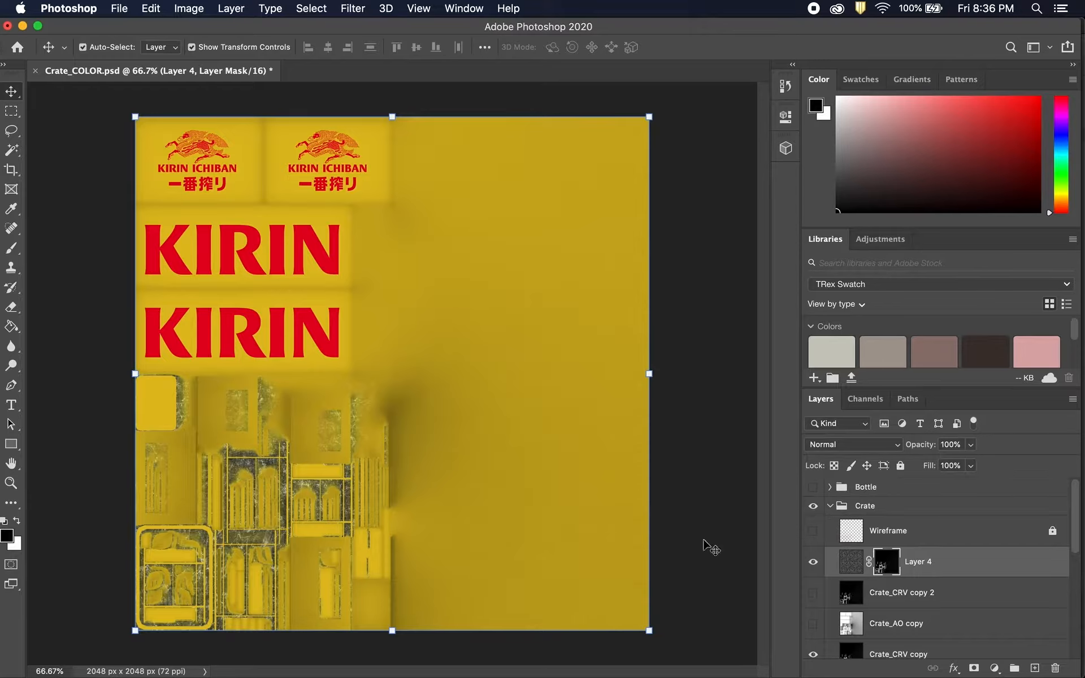
# Show Crate_CRV copy 2 and toggle Layer 4's visibility to compare the masked scratches with the curvature map.
pyautogui.click(862, 591)
pyautogui.click(814, 592)
pyautogui.click(814, 561)
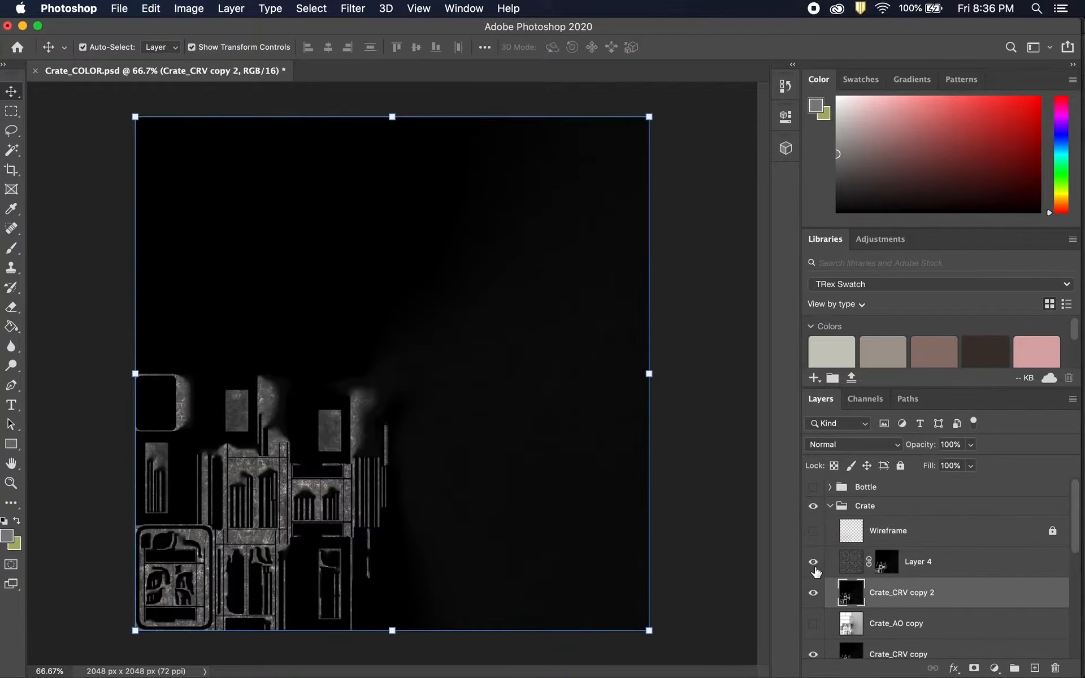
pyautogui.click(813, 563)
pyautogui.click(814, 563)
pyautogui.click(813, 563)
# Apply Layer 4's layer mask permanently to the layer.
pyautogui.click(955, 572)
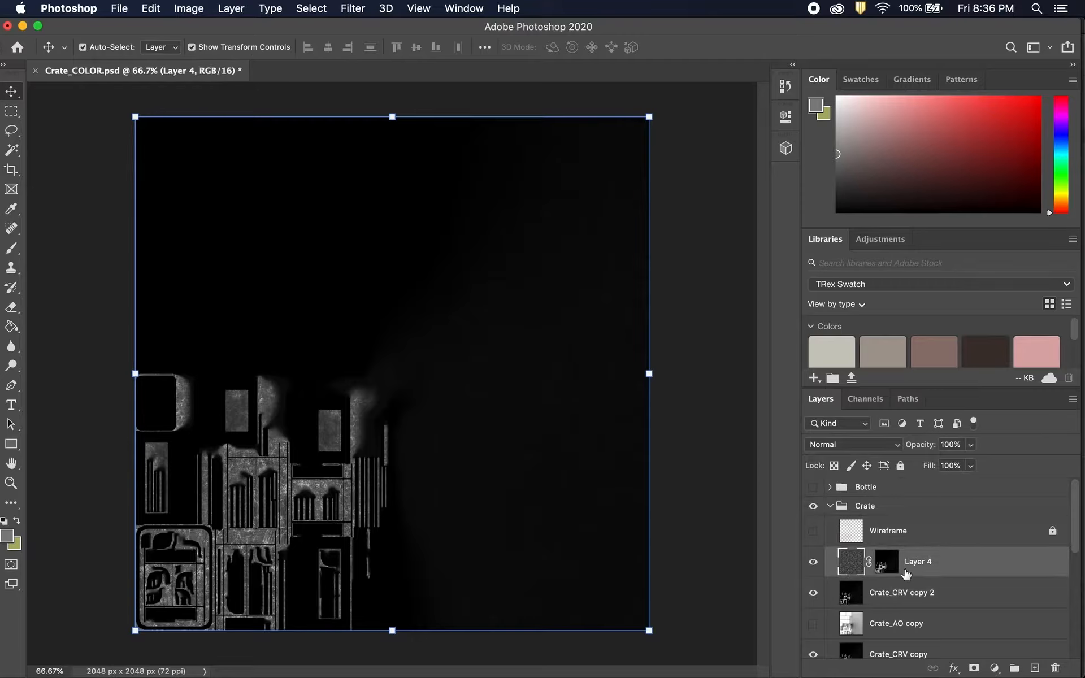
pyautogui.rightClick(886, 565)
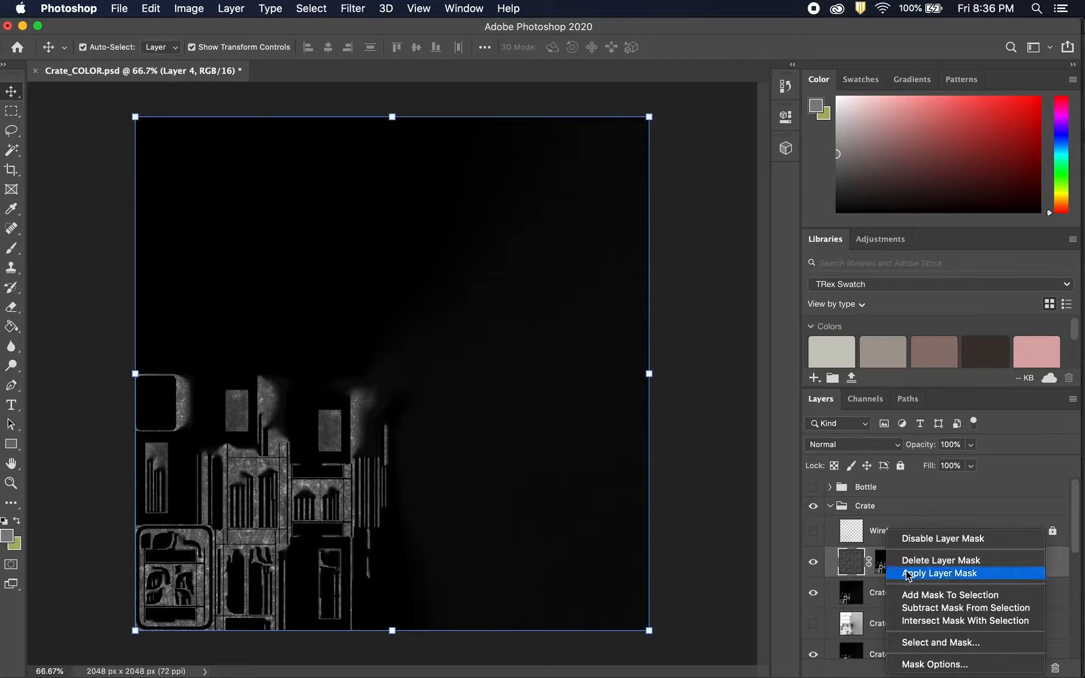
pyautogui.click(909, 574)
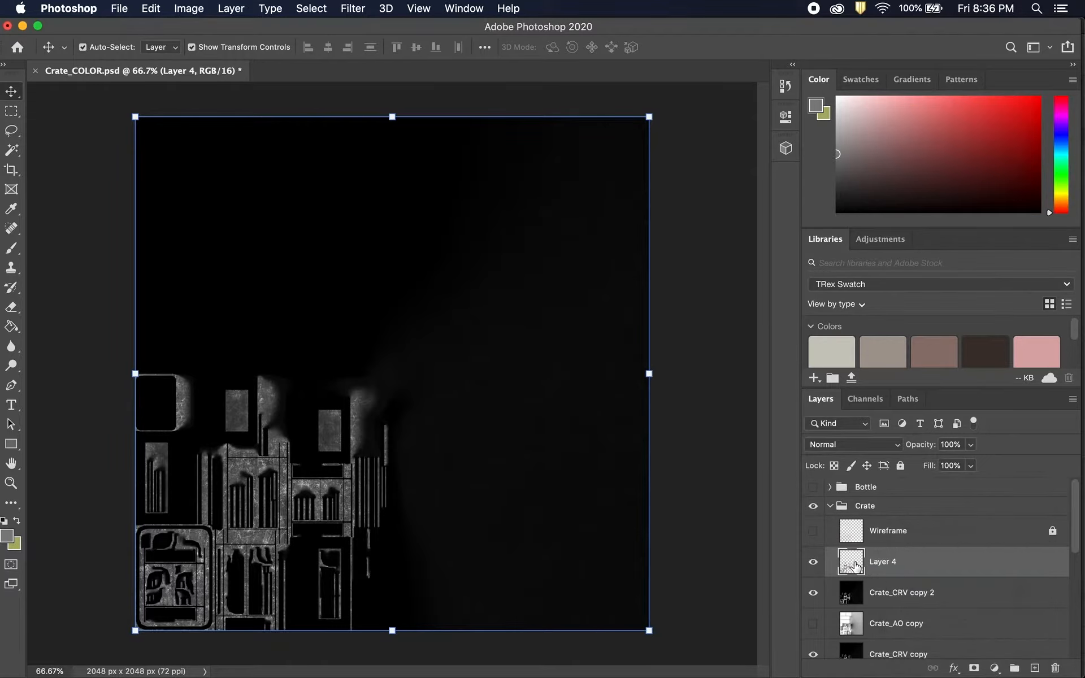
# Hide Crate_CRV copy 2, try Color Dodge and Lighten on Layer 4, and set its blend mode to Screen.
pyautogui.click(889, 452)
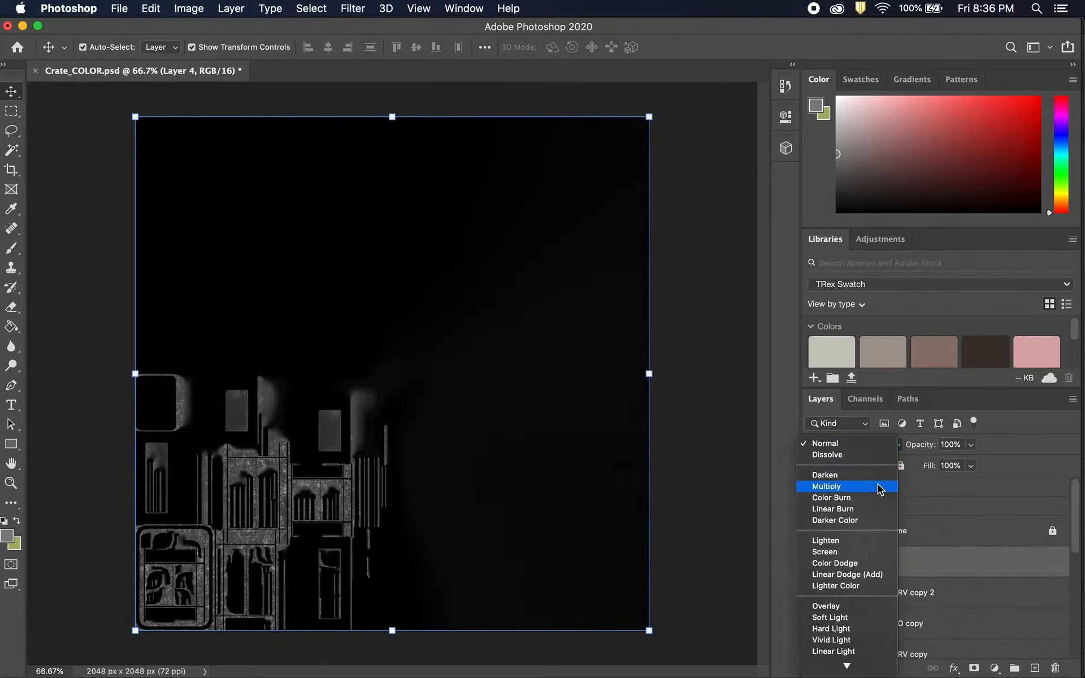
pyautogui.click(877, 563)
pyautogui.click(814, 593)
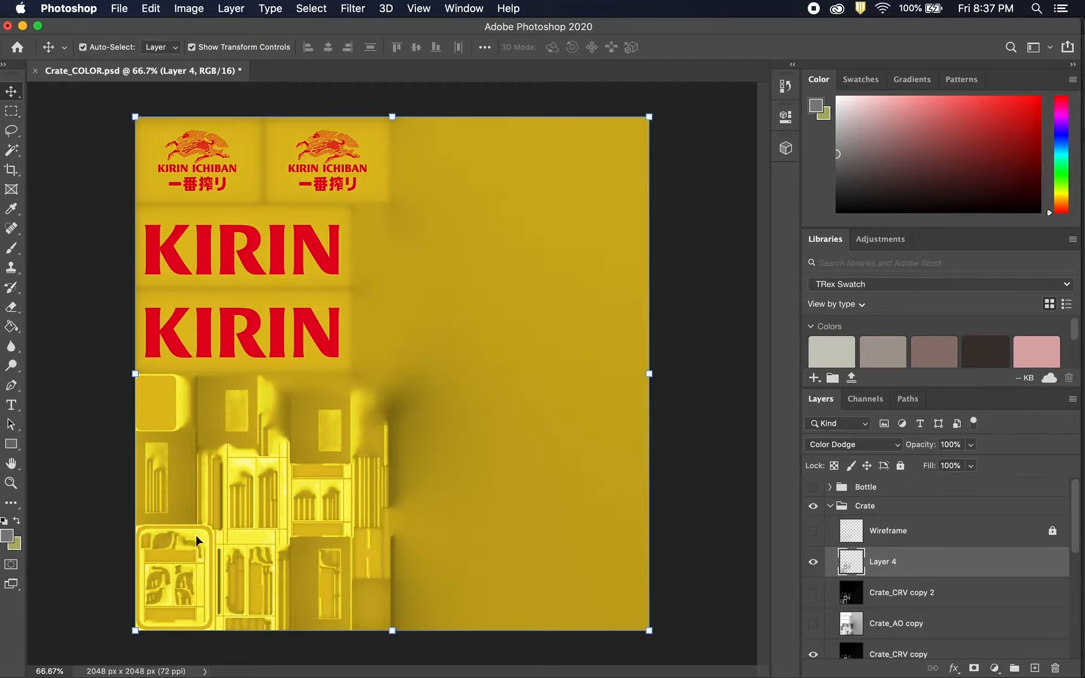
pyautogui.click(869, 445)
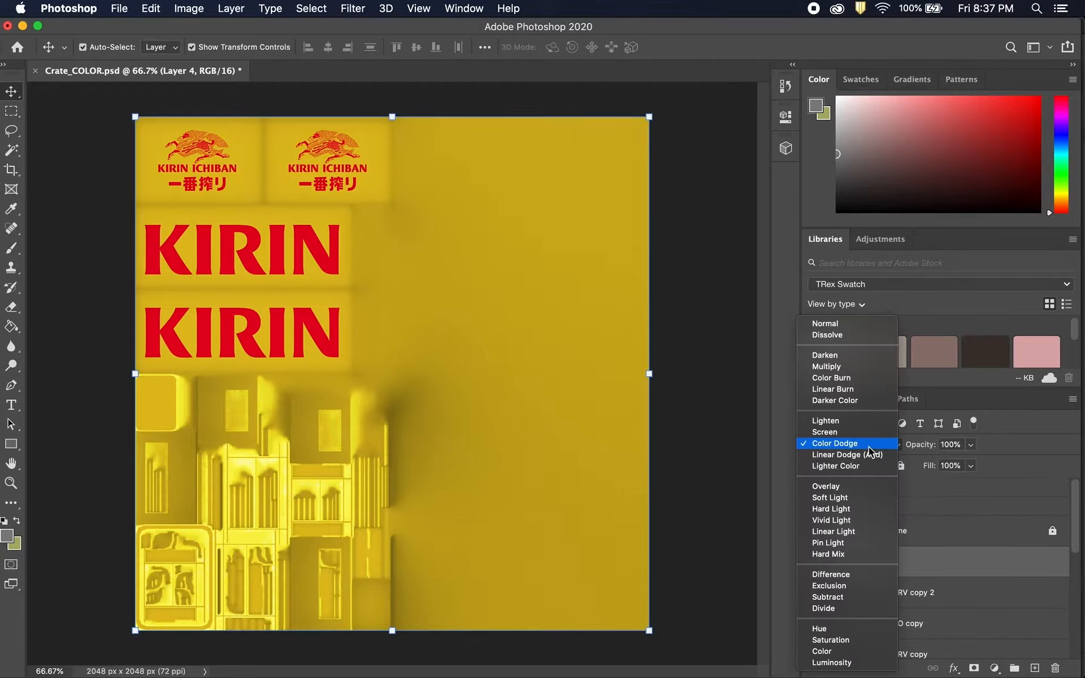
pyautogui.click(859, 421)
pyautogui.click(856, 443)
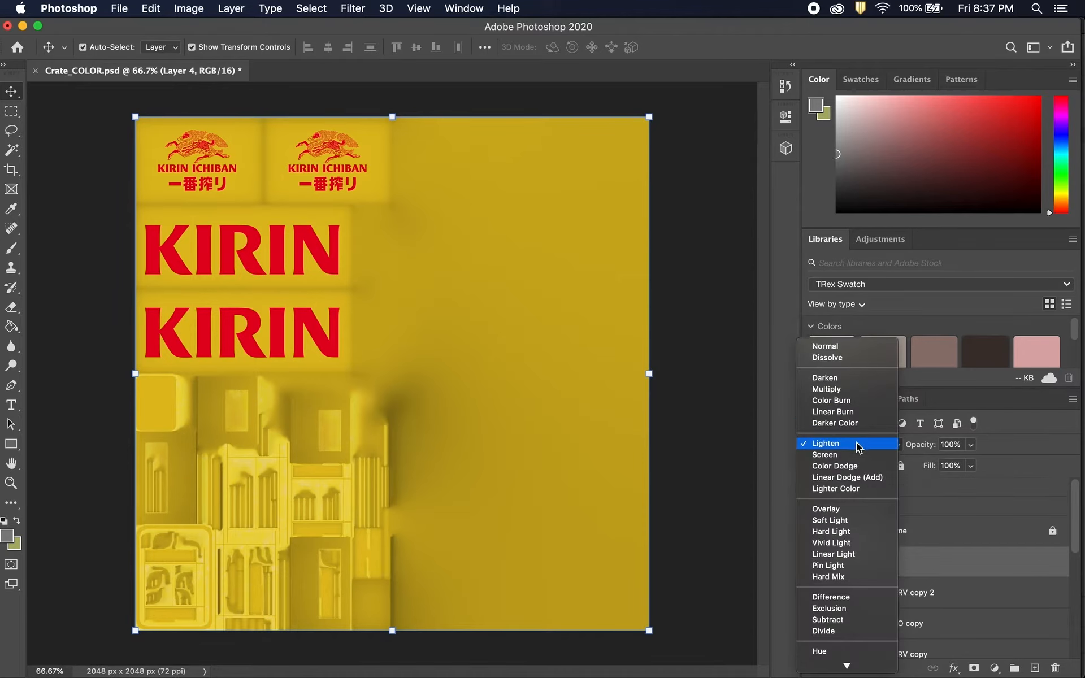
pyautogui.click(859, 455)
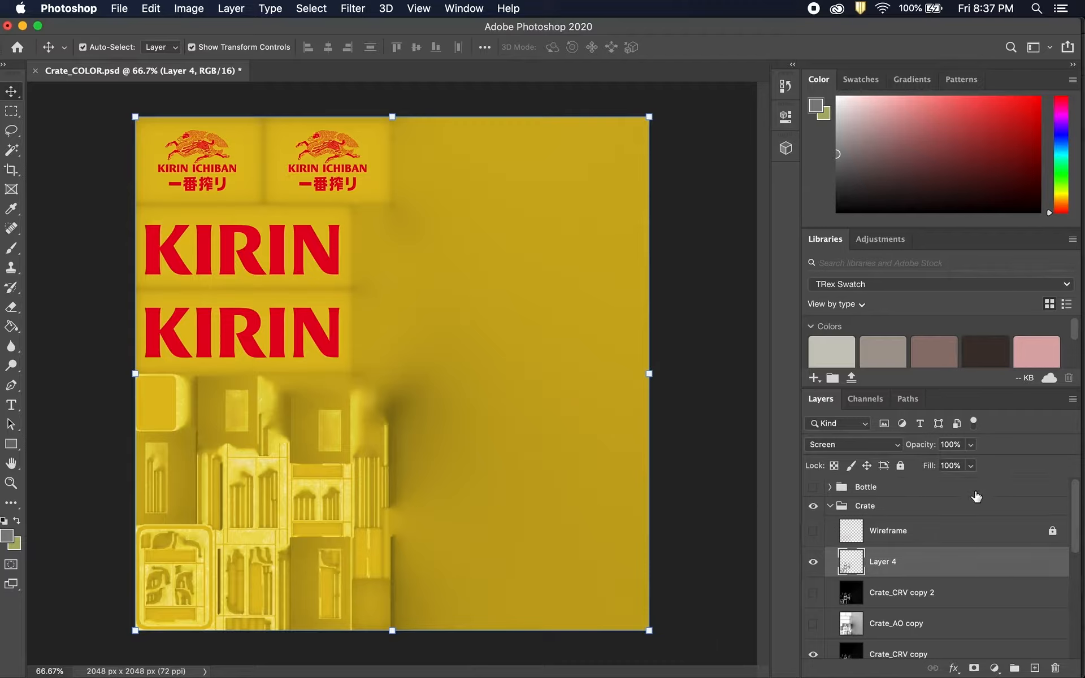
# Lower Layer 4's opacity to 65% and hide the Crate_CRV copy layer.
pyautogui.click(970, 445)
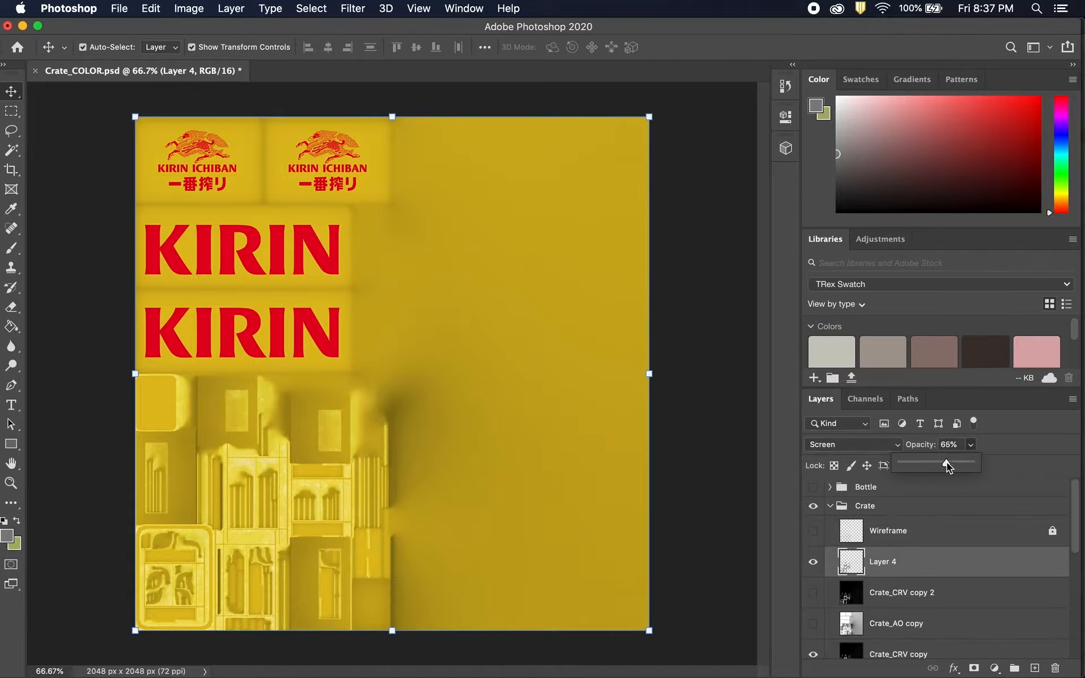
pyautogui.moveTo(947, 462); pyautogui.dragTo(948, 462)
pyautogui.moveTo(1077, 543); pyautogui.dragTo(1076, 567)
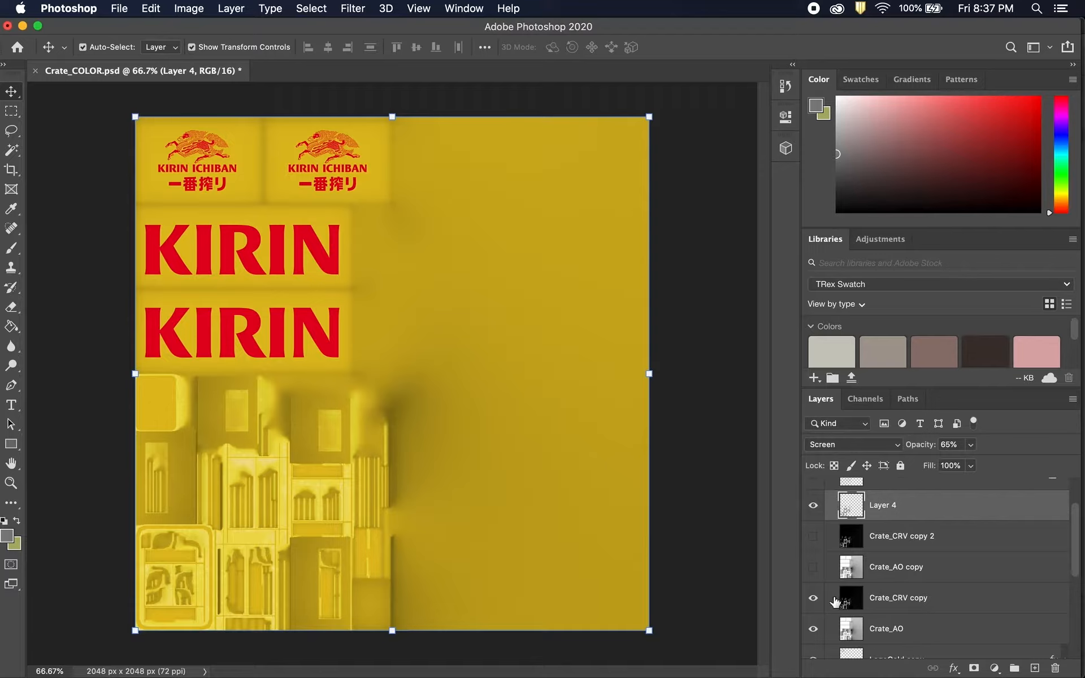
pyautogui.click(813, 597)
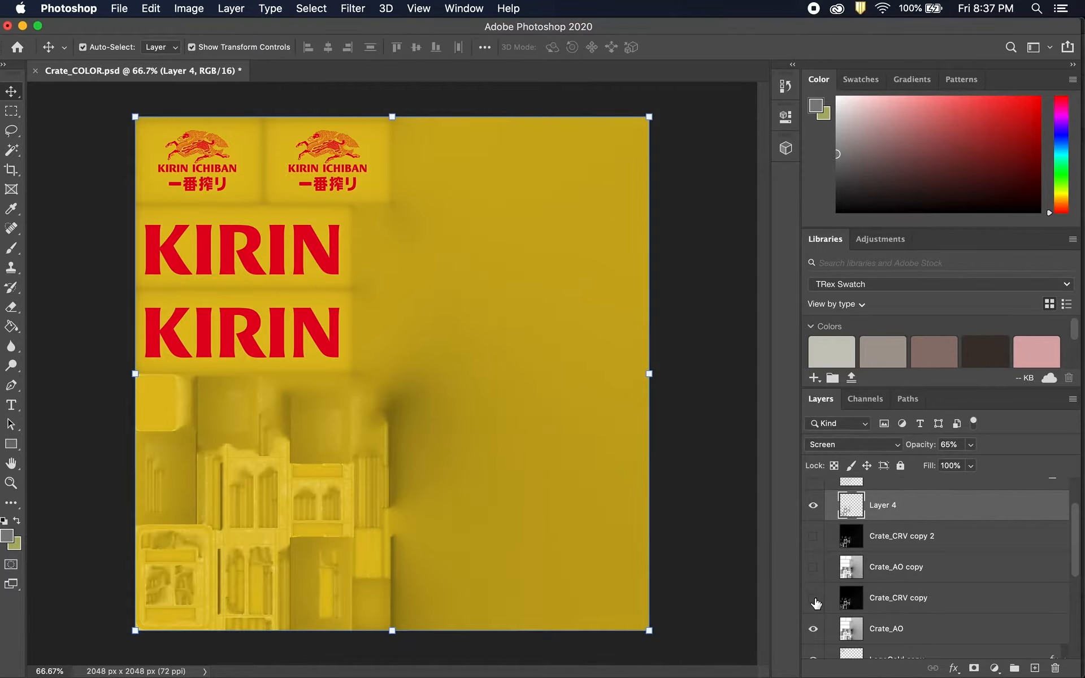
# Try 80% opacity on Layer 4 and settle on 100%.
pyautogui.click(971, 445)
pyautogui.moveTo(973, 462); pyautogui.dragTo(981, 462)
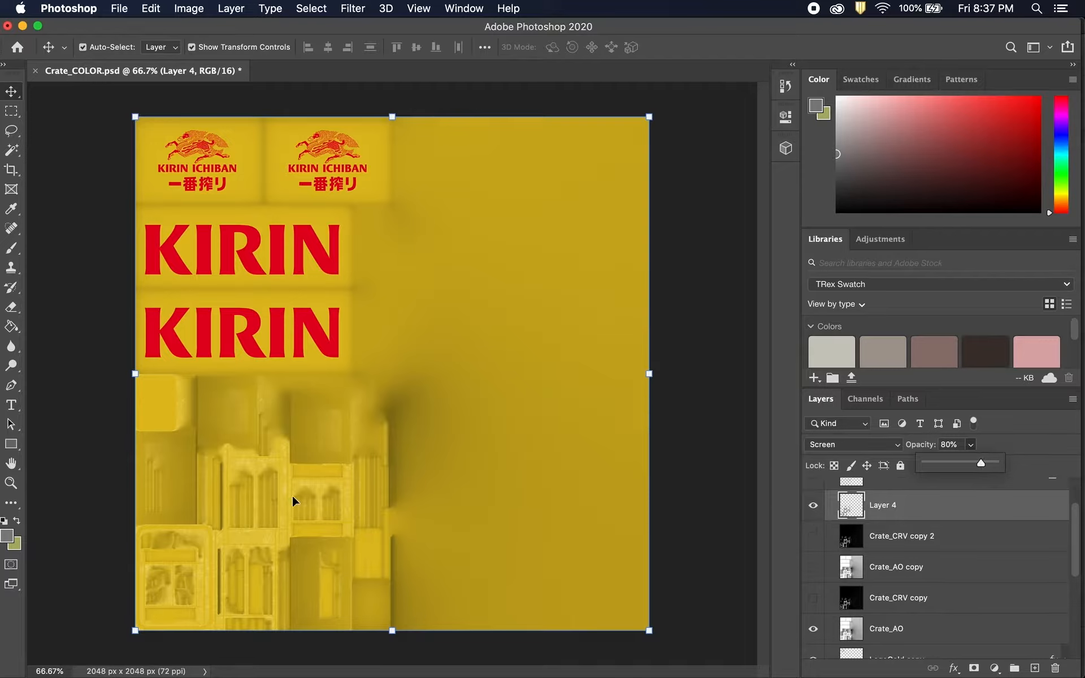
pyautogui.scroll(3, 1075, 519)
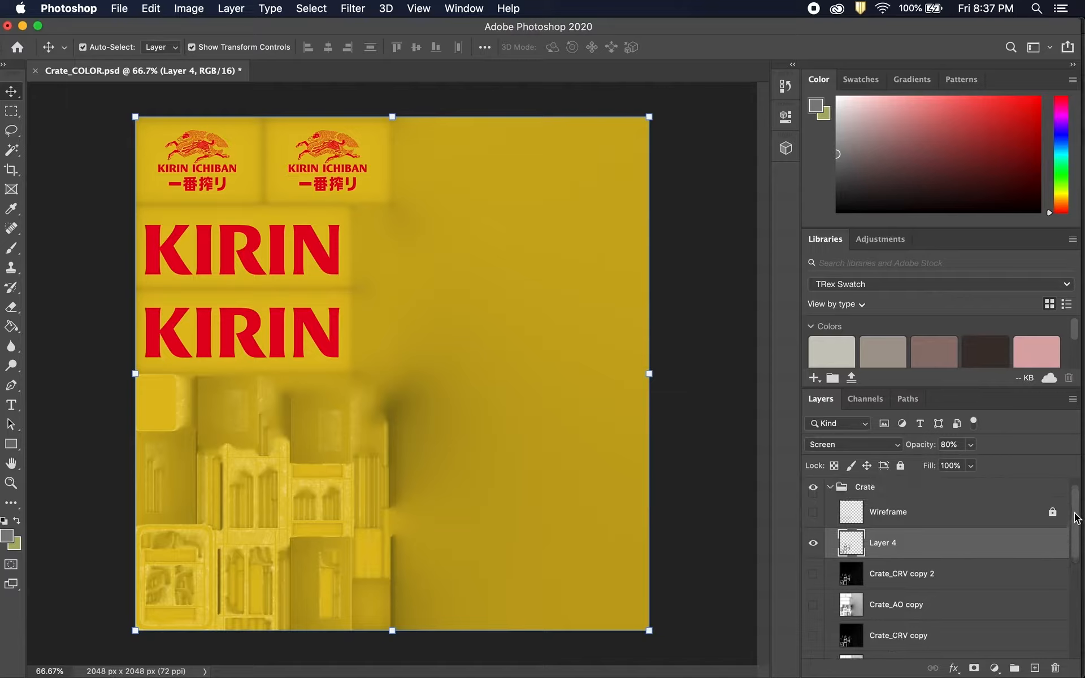
pyautogui.click(970, 446)
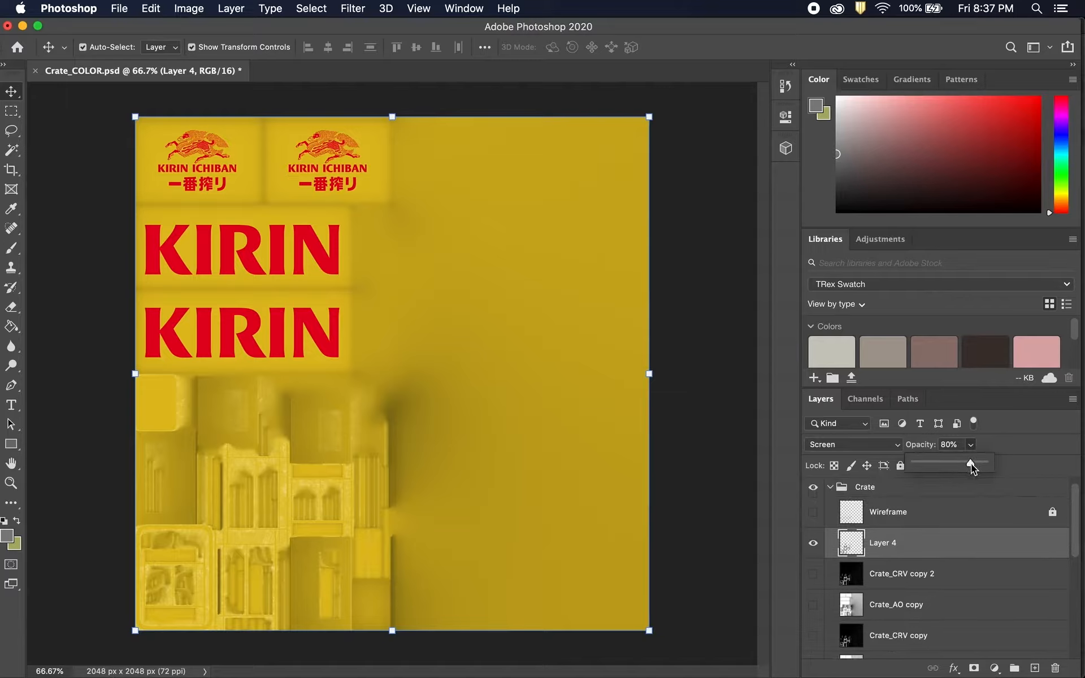
pyautogui.moveTo(975, 463); pyautogui.dragTo(1008, 464)
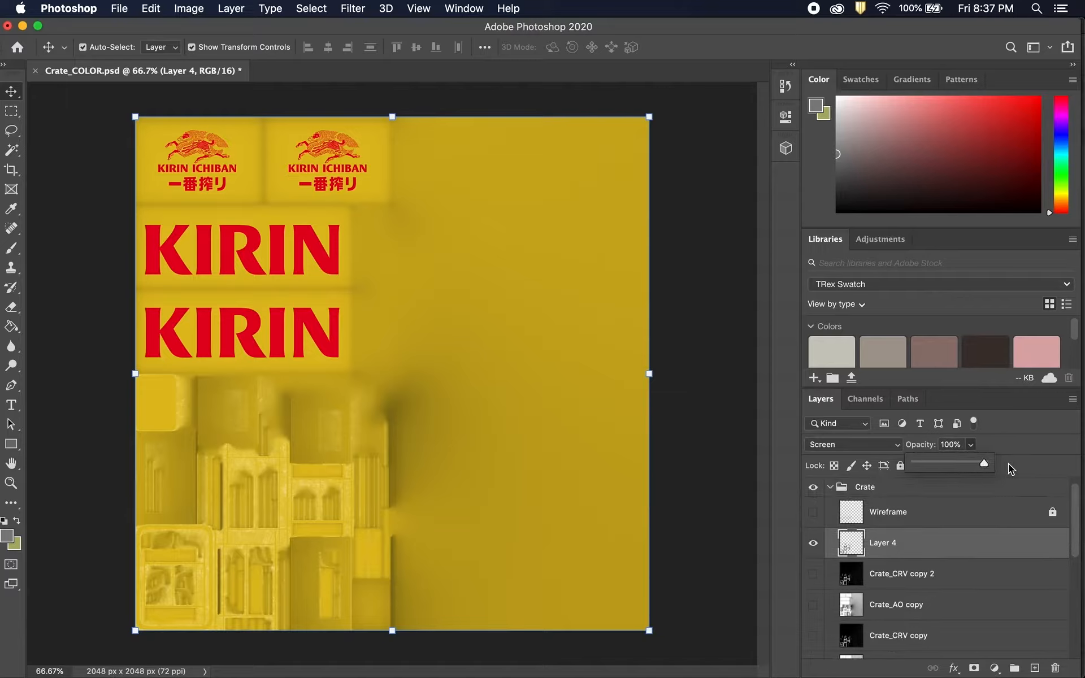
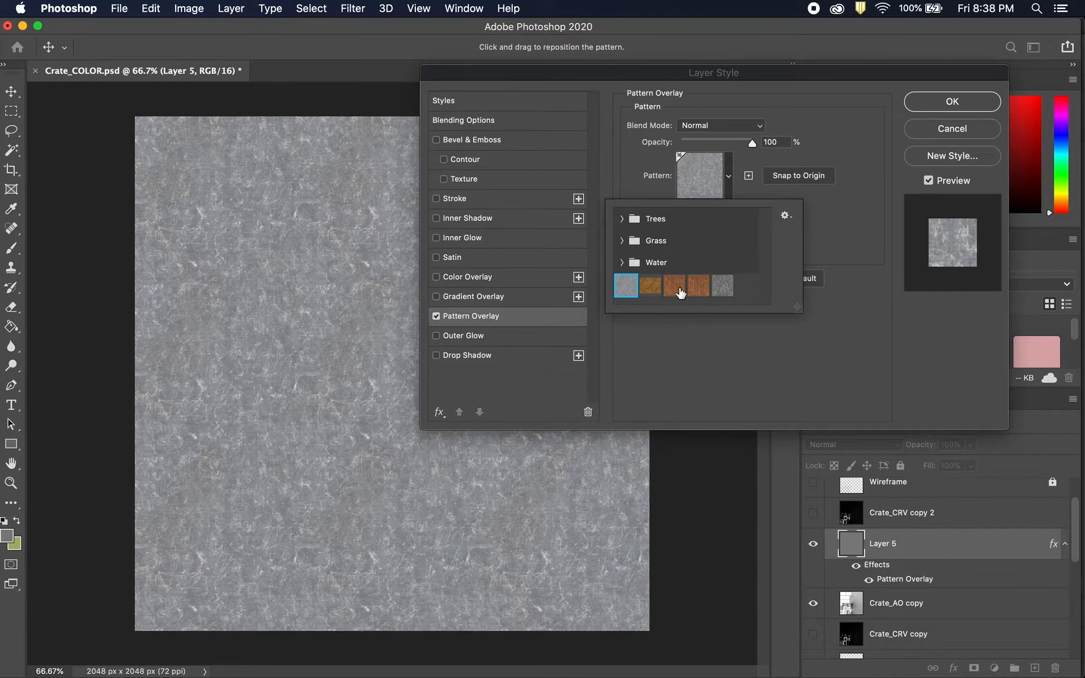
# Compare the metal and rust patterns for Layer 5's Pattern Overlay, apply the yellowish-brown rust one, and rasterize the layer style.
pyautogui.click(672, 287)
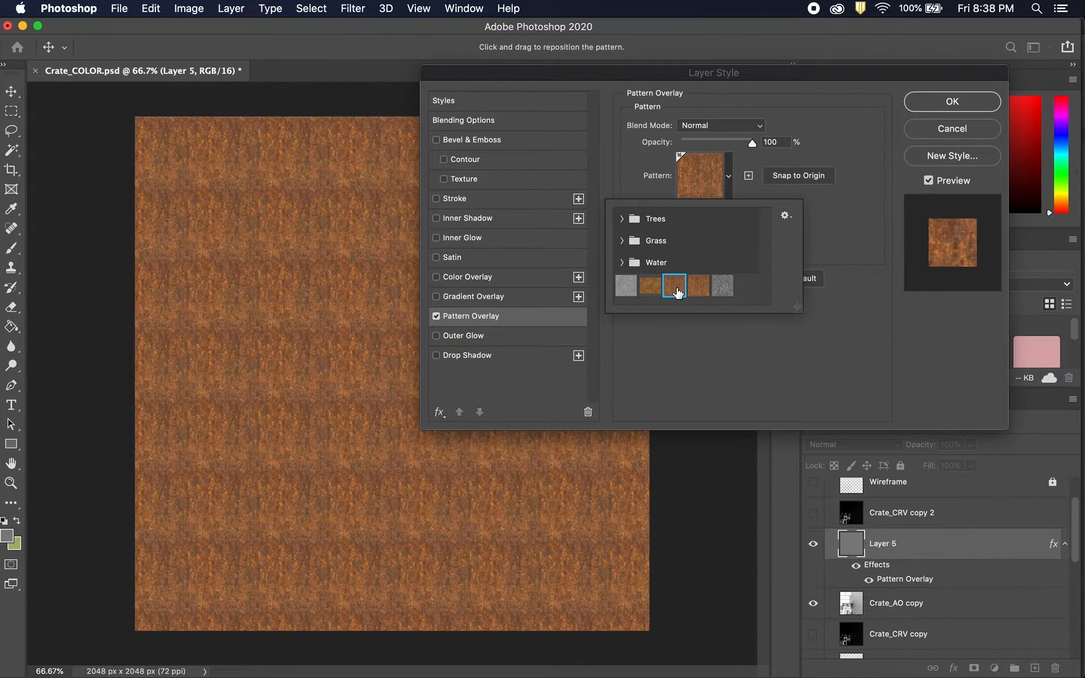
pyautogui.click(726, 288)
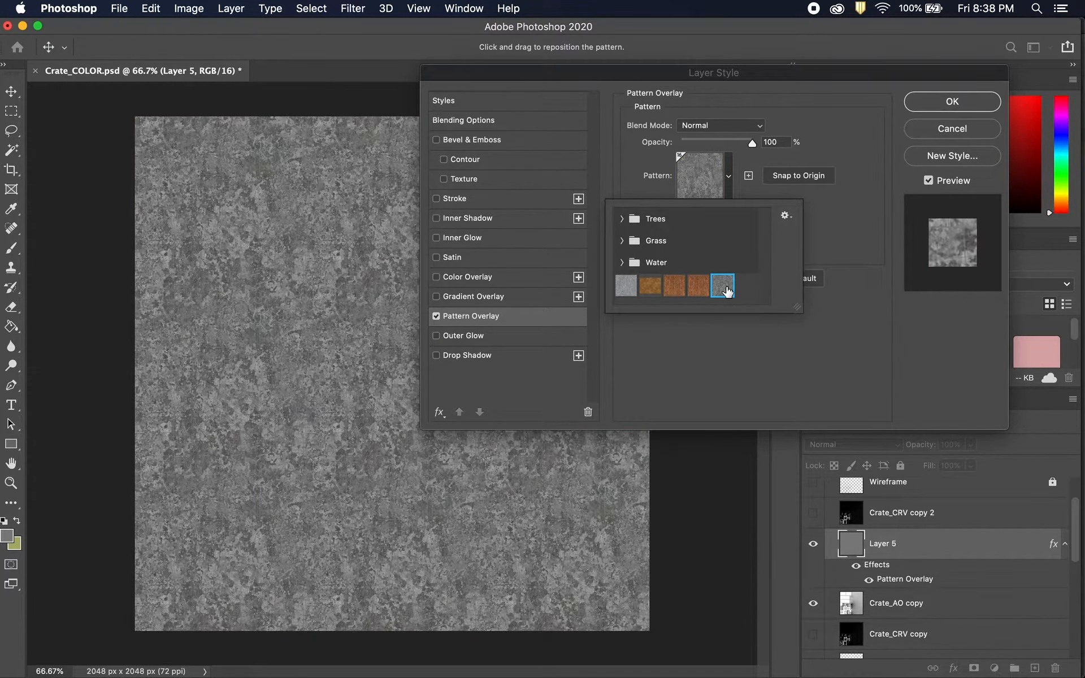
pyautogui.click(649, 287)
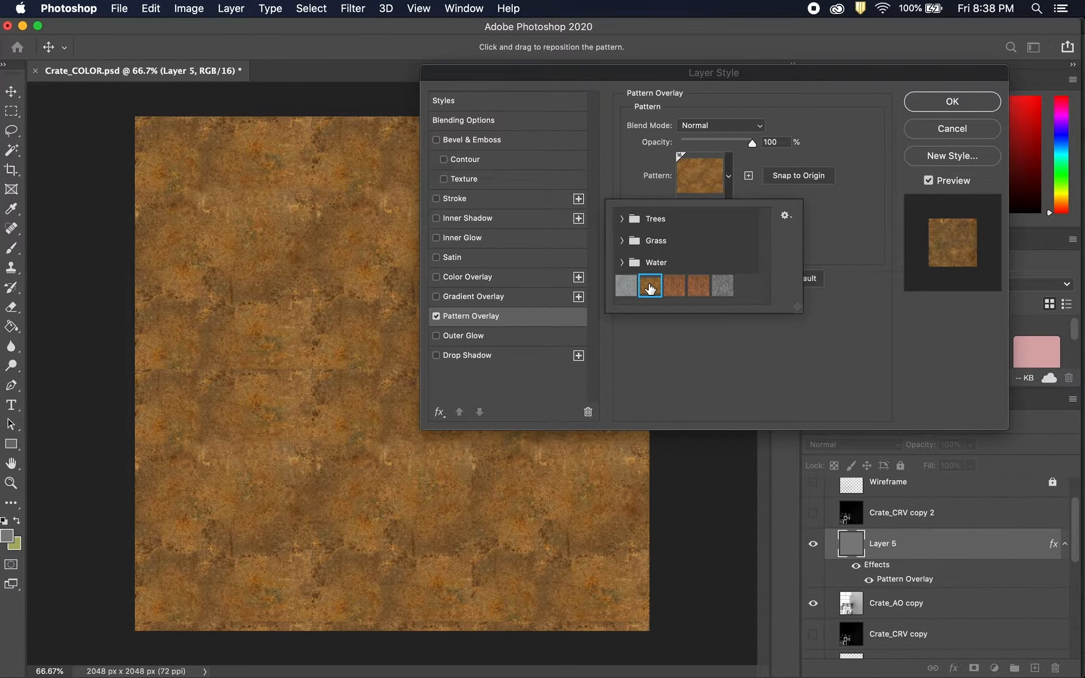
pyautogui.click(927, 107)
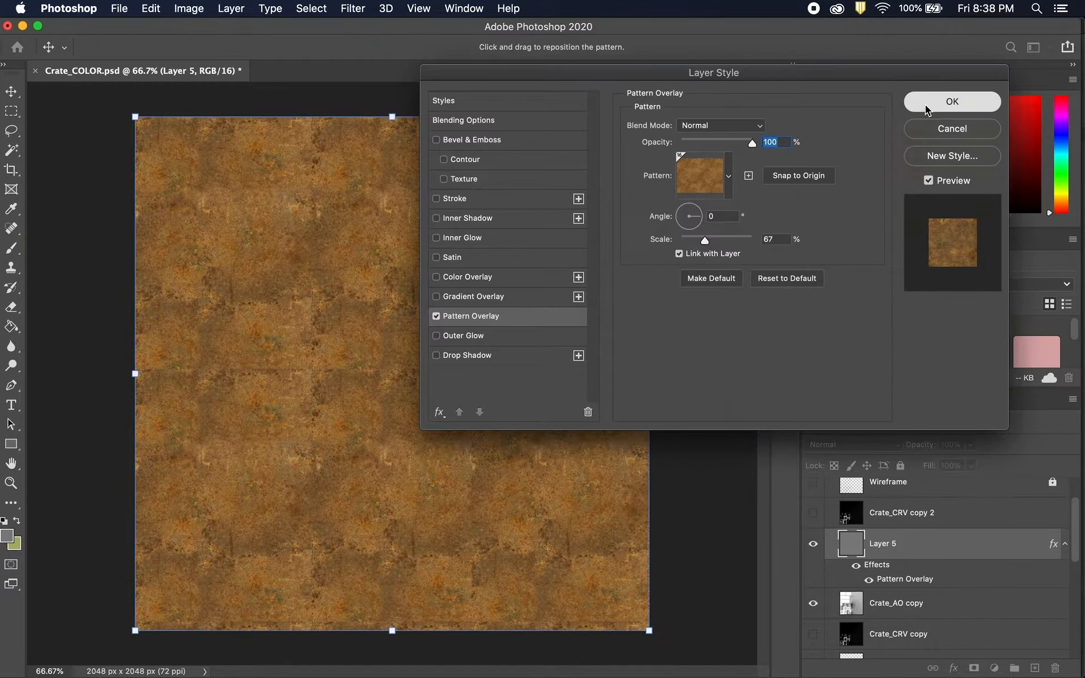
pyautogui.click(927, 107)
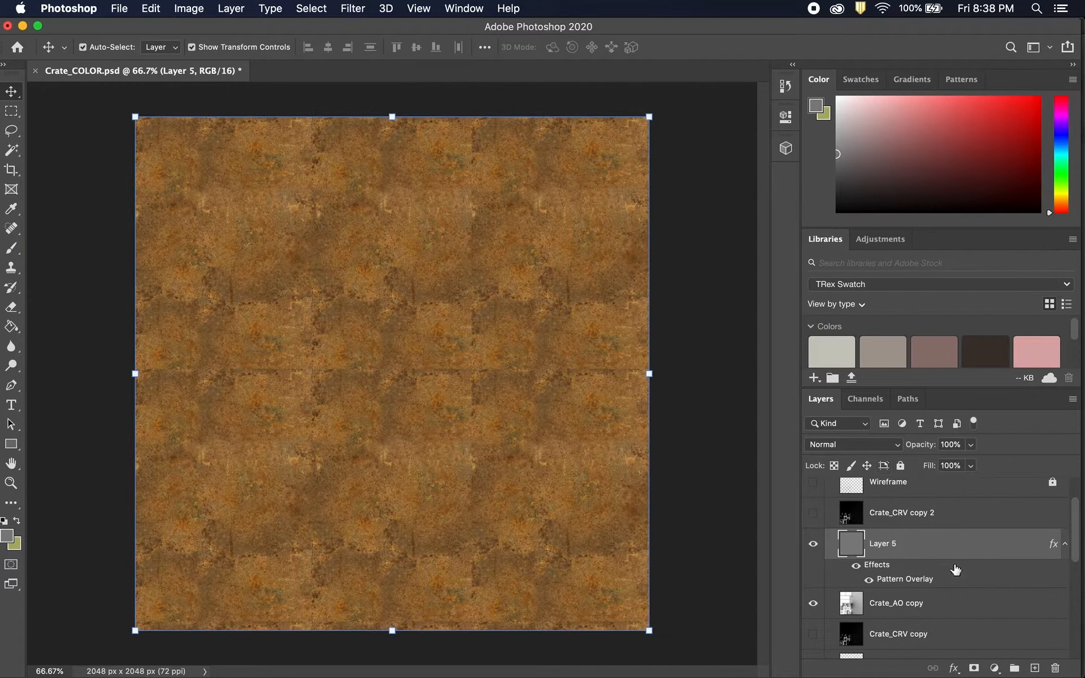
pyautogui.rightClick(916, 555)
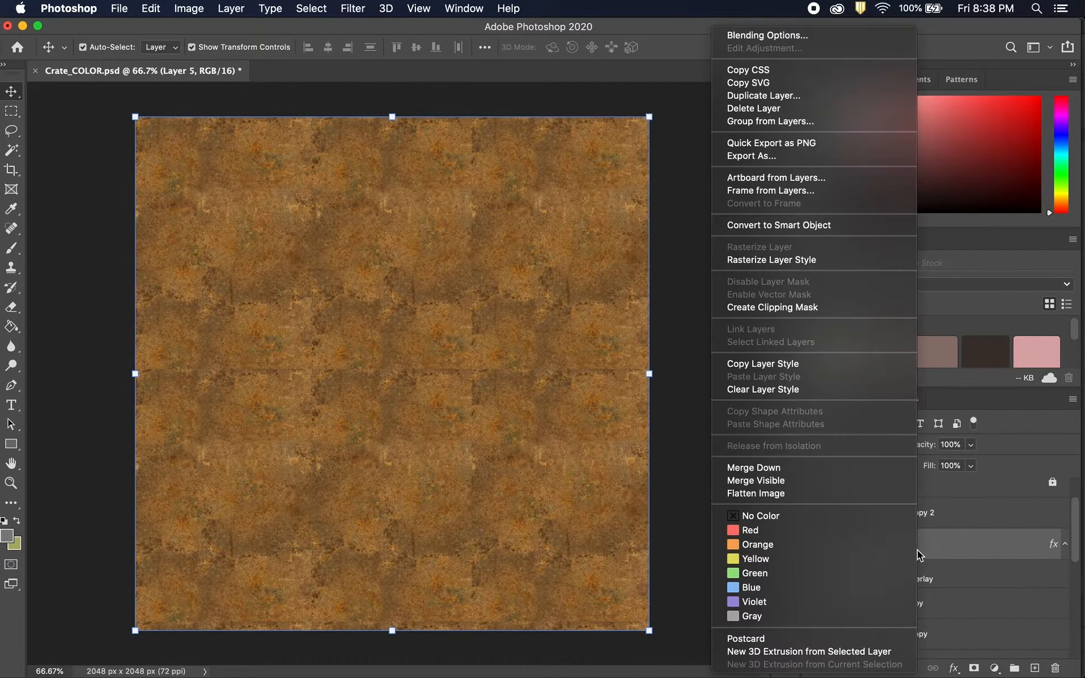
pyautogui.click(789, 261)
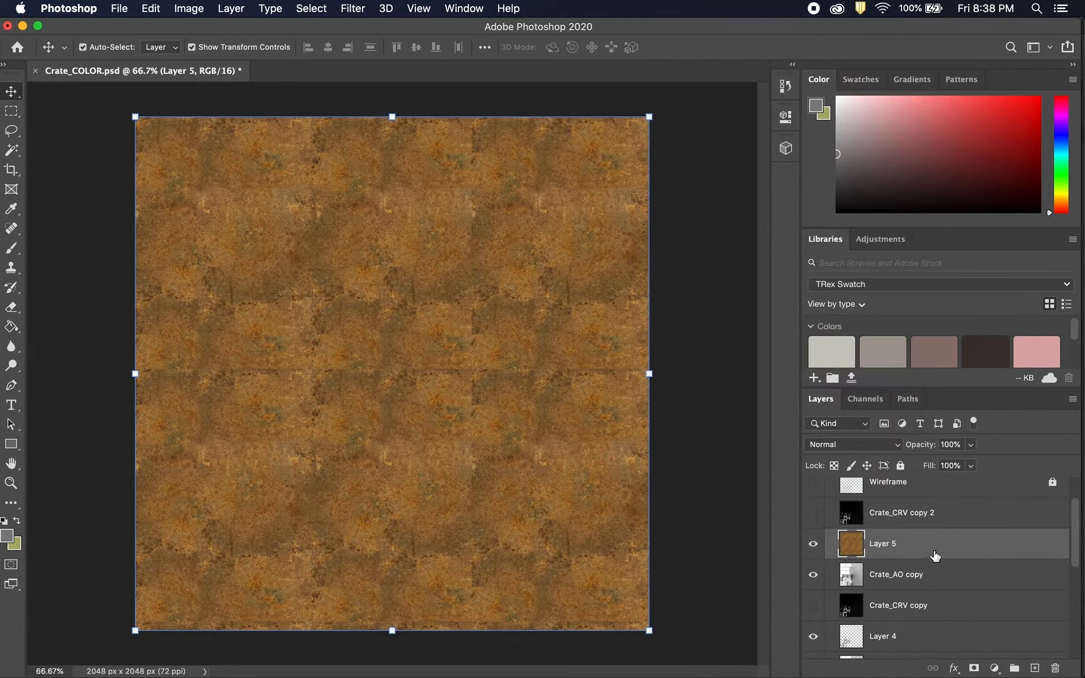
# Load the Red channel of the Crate_AO copy layer as a selection and make Layer 5 the active, visible layer.
pyautogui.click(813, 545)
pyautogui.click(918, 577)
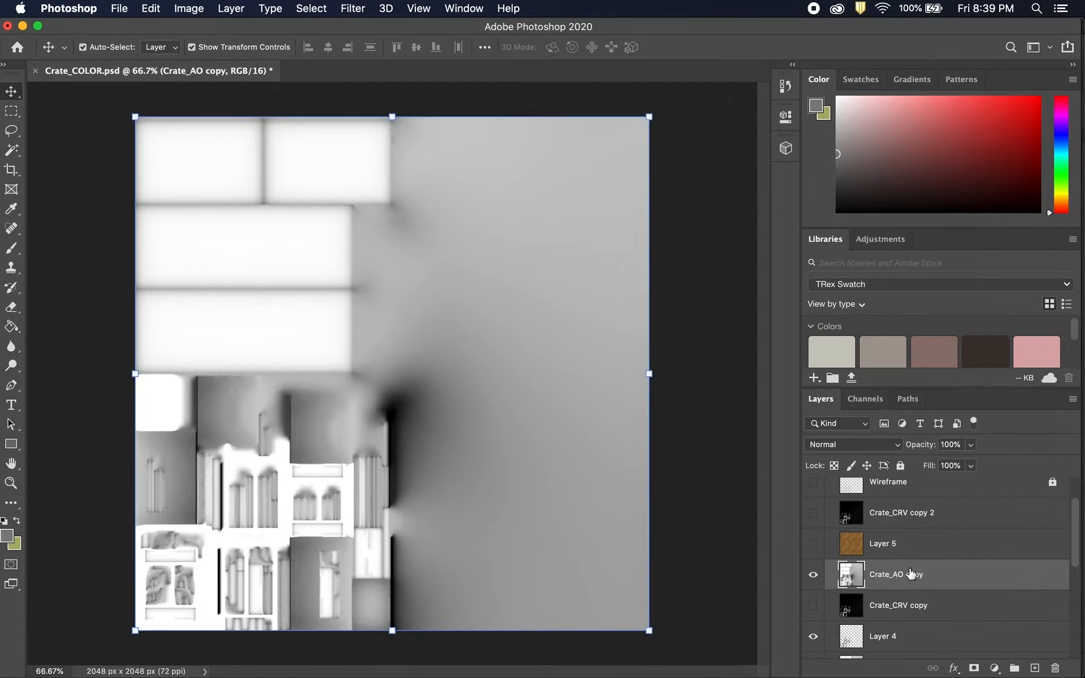
pyautogui.click(866, 400)
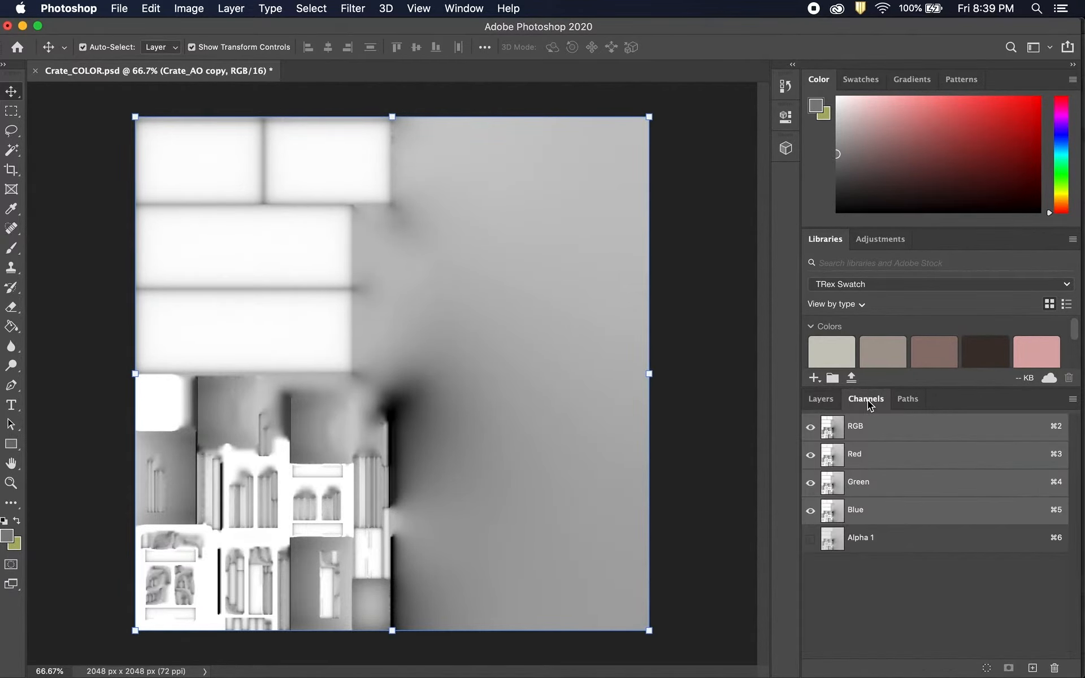
pyautogui.click(880, 456)
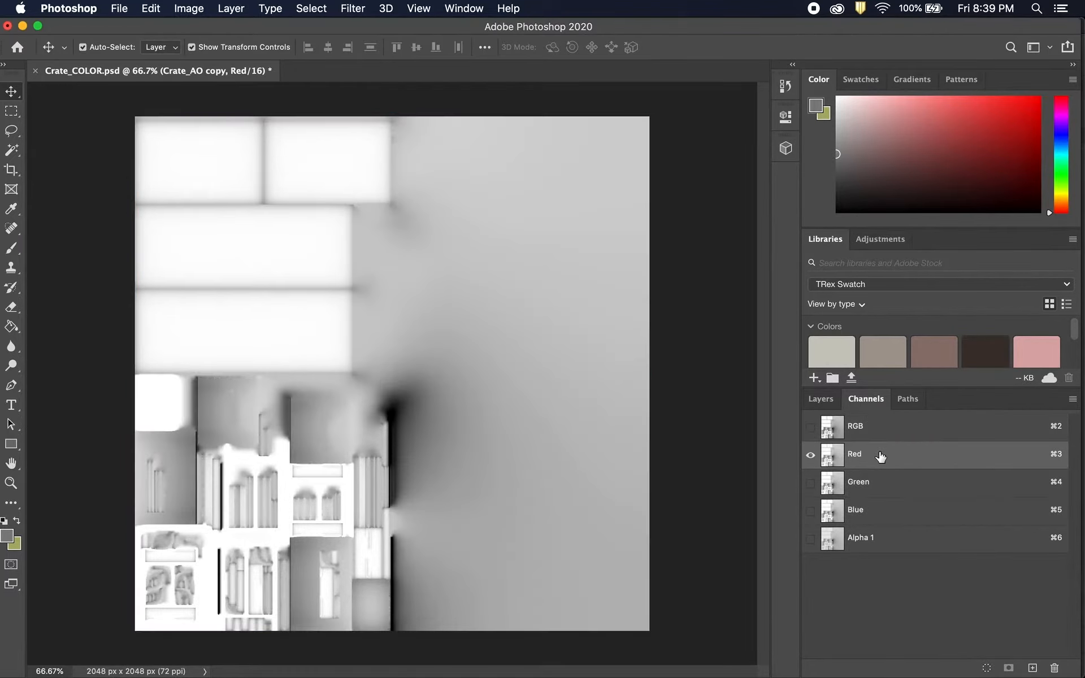
pyautogui.click(986, 669)
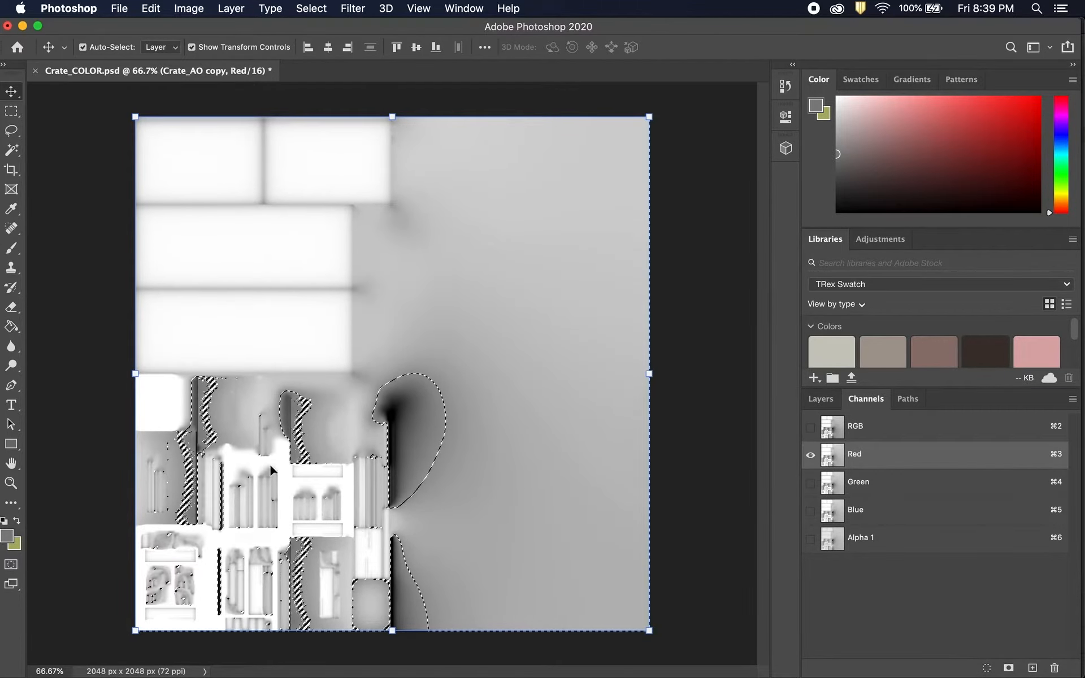
pyautogui.click(820, 399)
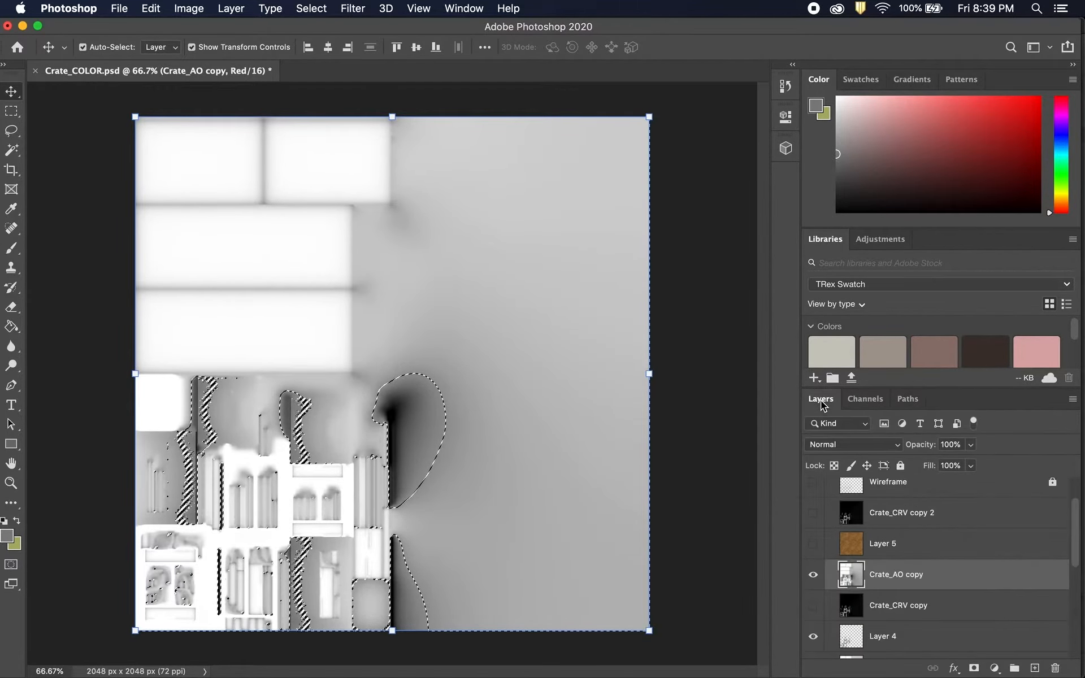
pyautogui.click(879, 551)
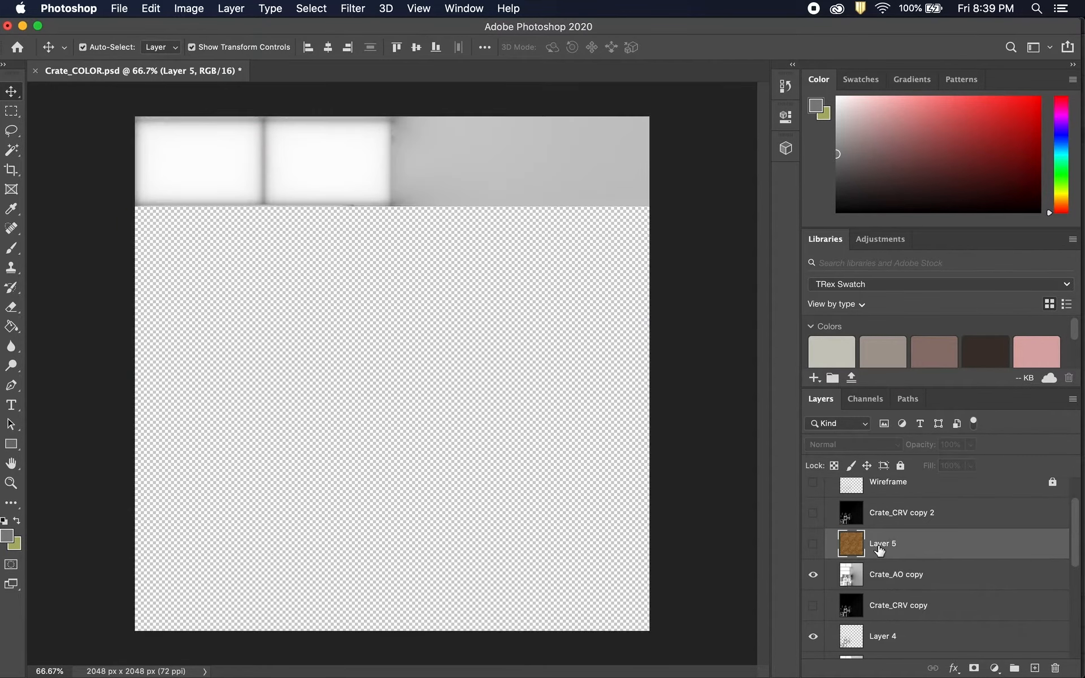
pyautogui.click(813, 544)
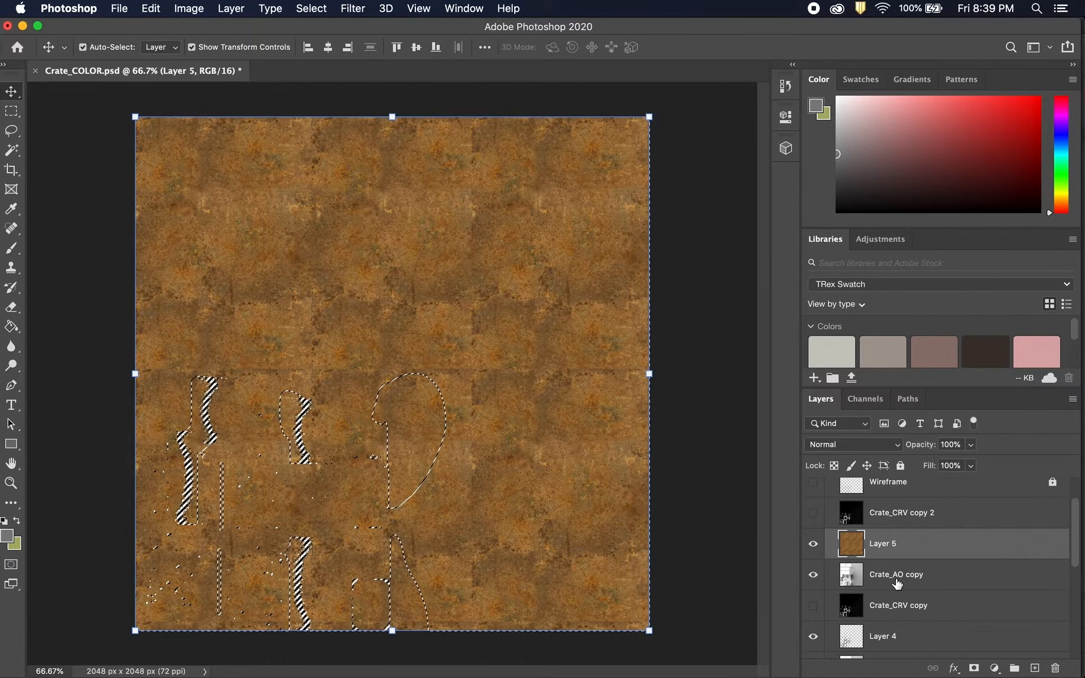
# Add a layer mask to Layer 5 from the ambient occlusion selection and compare the canvas with the layer hidden and shown.
pyautogui.click(974, 669)
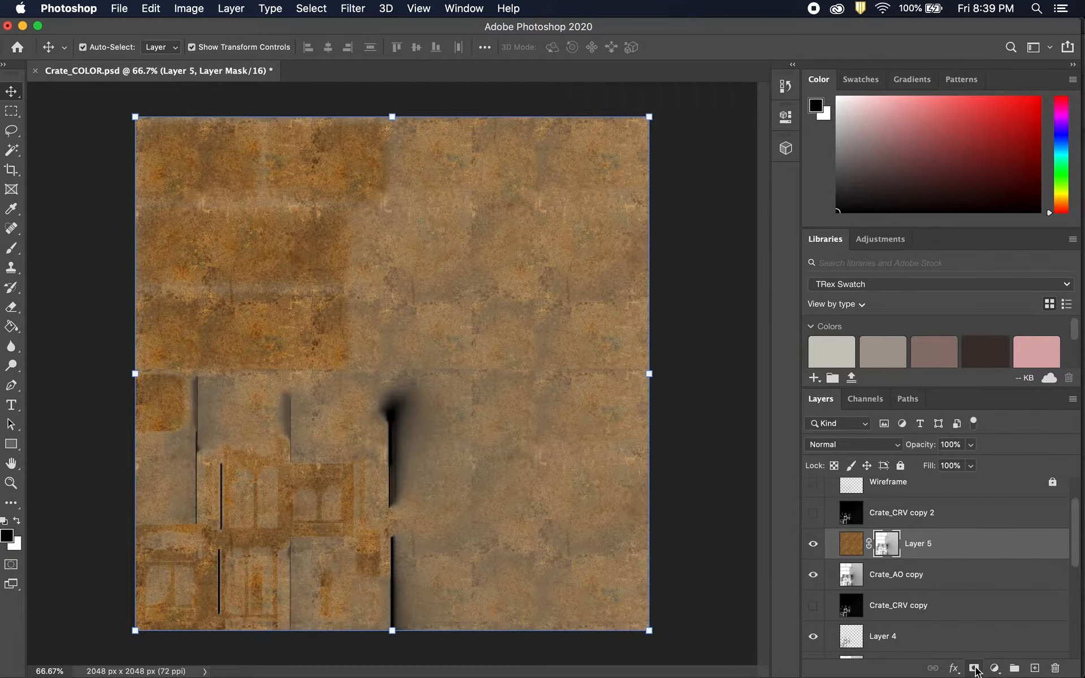
pyautogui.click(813, 545)
pyautogui.click(813, 545)
pyautogui.click(815, 546)
pyautogui.click(814, 545)
pyautogui.click(815, 546)
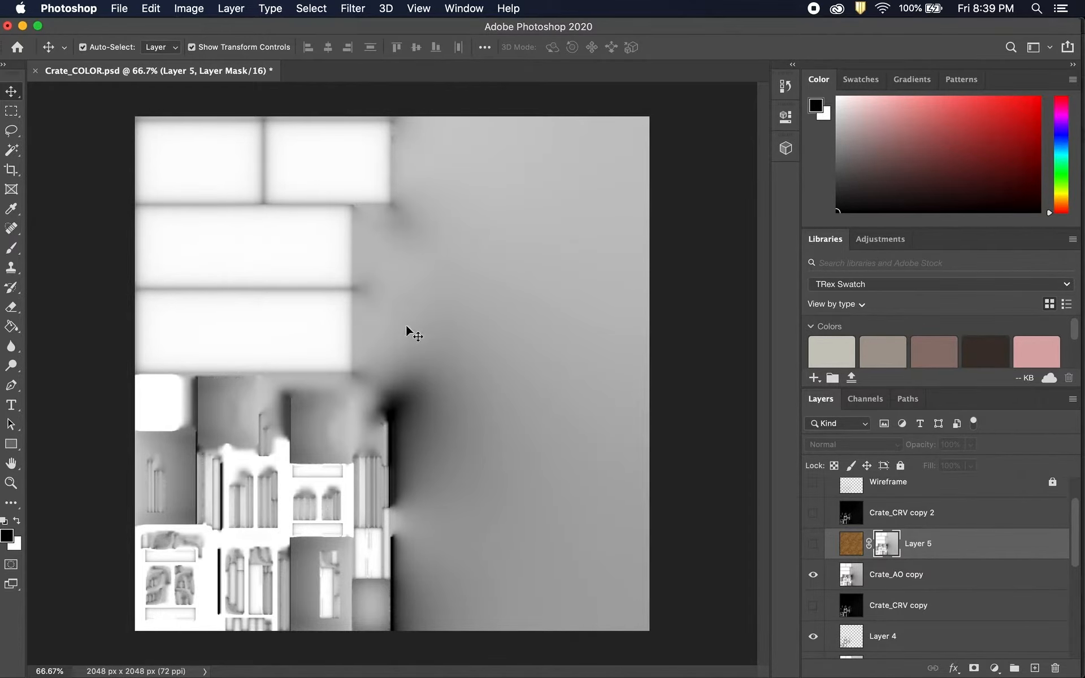
pyautogui.click(813, 546)
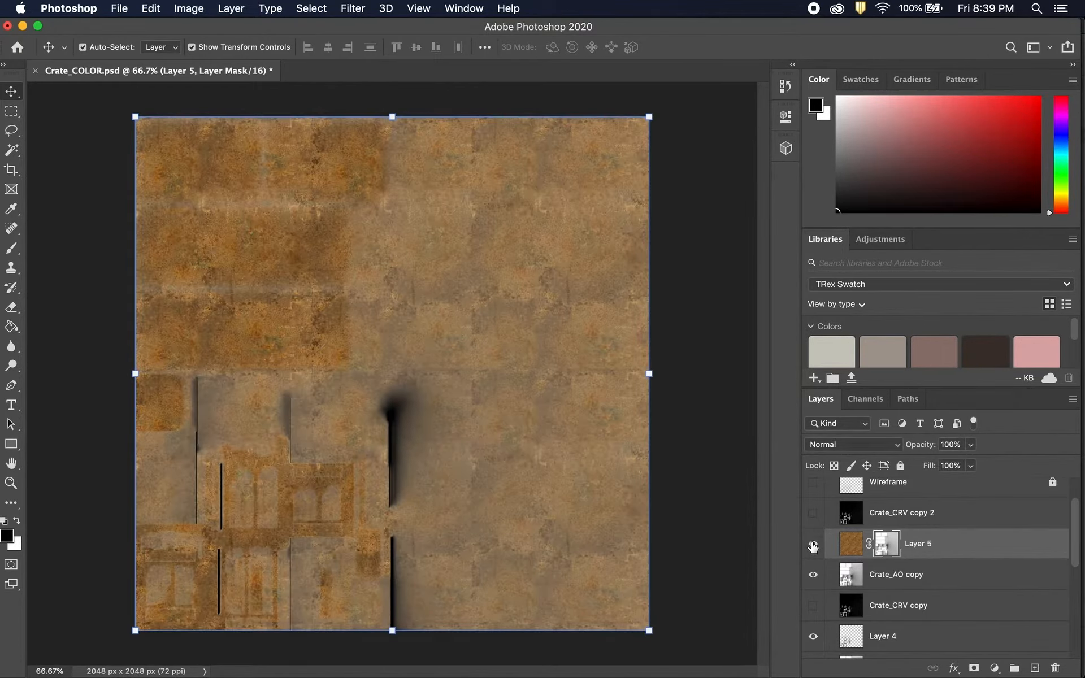
pyautogui.click(813, 546)
pyautogui.click(813, 546)
# Invert Layer 5's mask and apply it permanently to the layer.
pyautogui.doubleClick(886, 547)
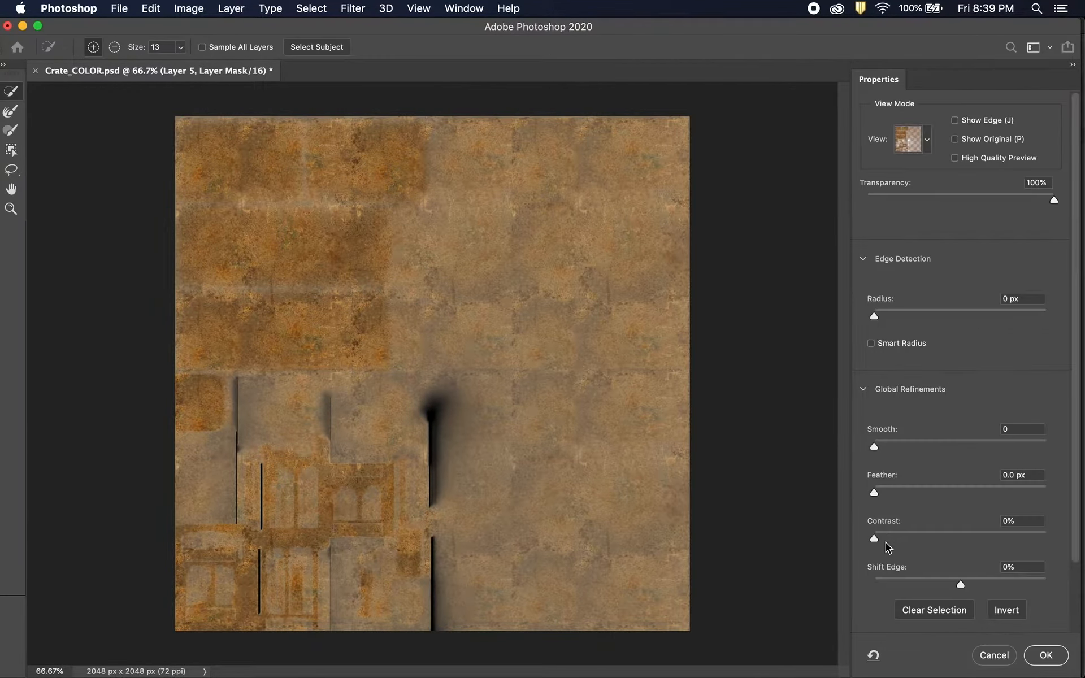
pyautogui.click(999, 658)
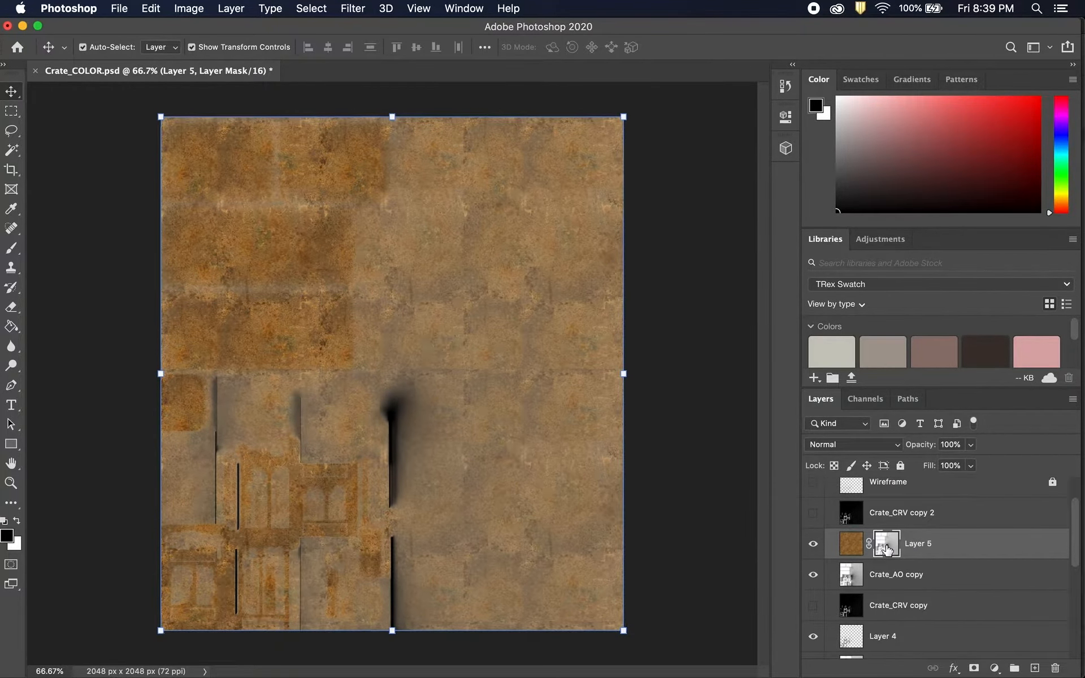
pyautogui.doubleClick(886, 547)
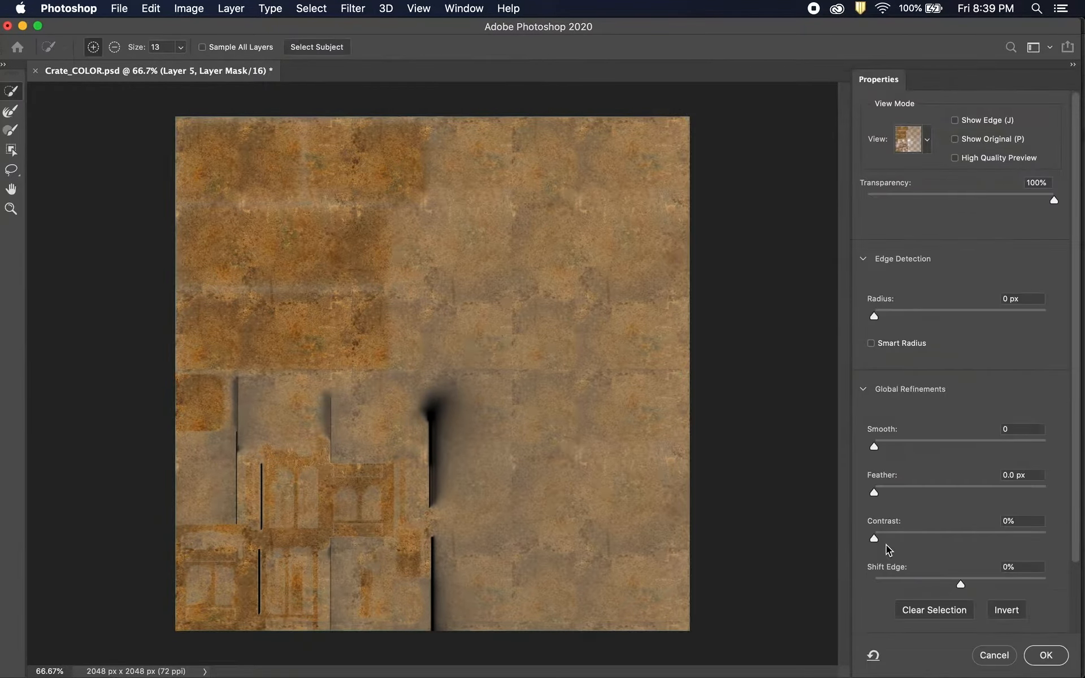
pyautogui.click(1006, 612)
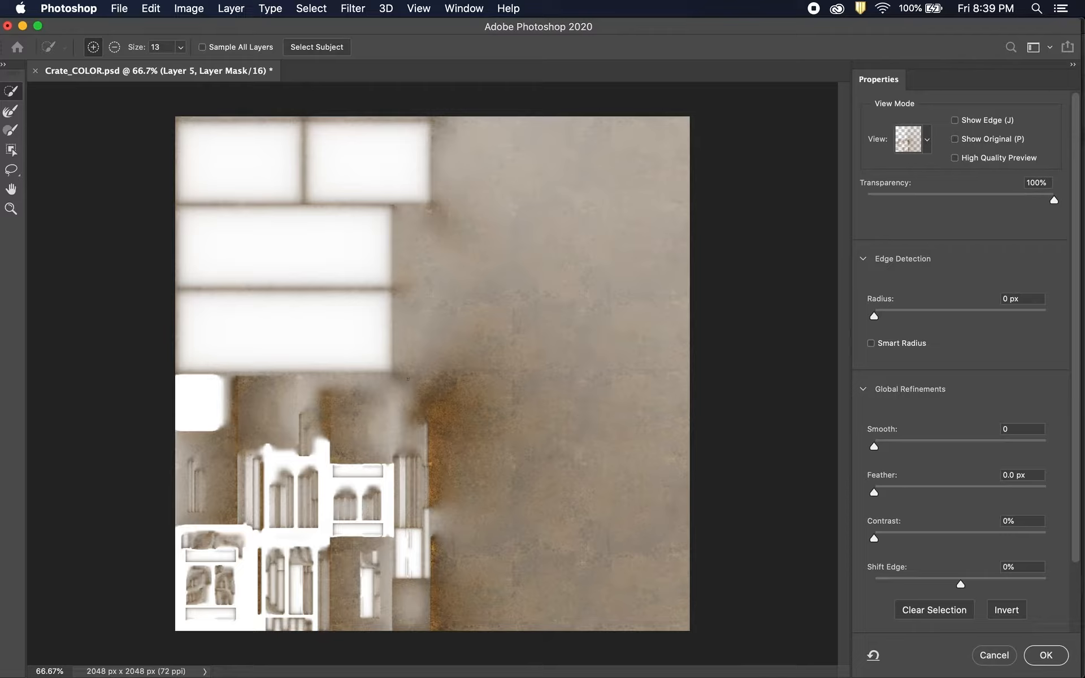
pyautogui.click(1046, 655)
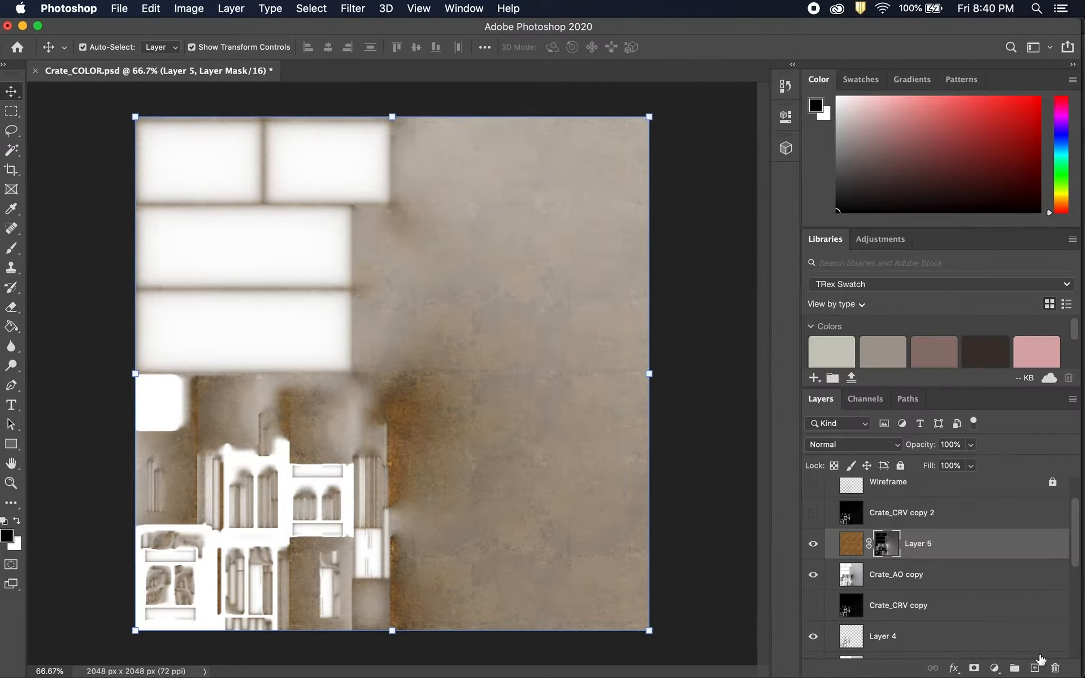
pyautogui.rightClick(882, 547)
pyautogui.click(936, 573)
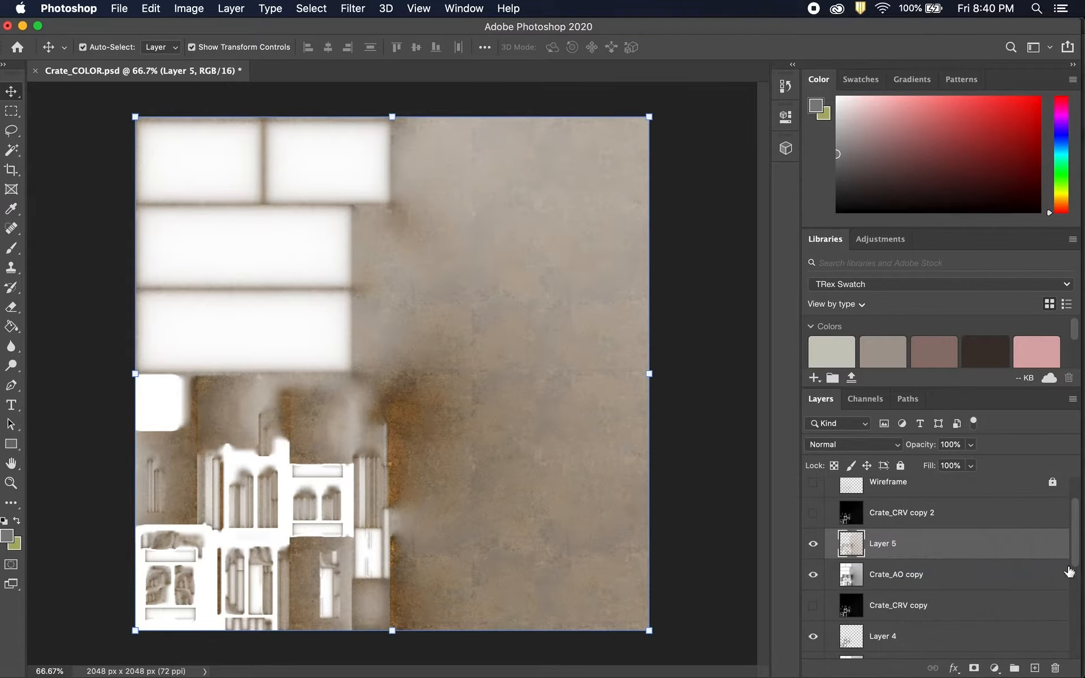
# Move the Crate_CRV copy and Crate_AO copy layers above Layer 5 and hide Crate_AO copy.
pyautogui.scroll(-2, 1075, 561)
pyautogui.moveTo(916, 564); pyautogui.dragTo(912, 496)
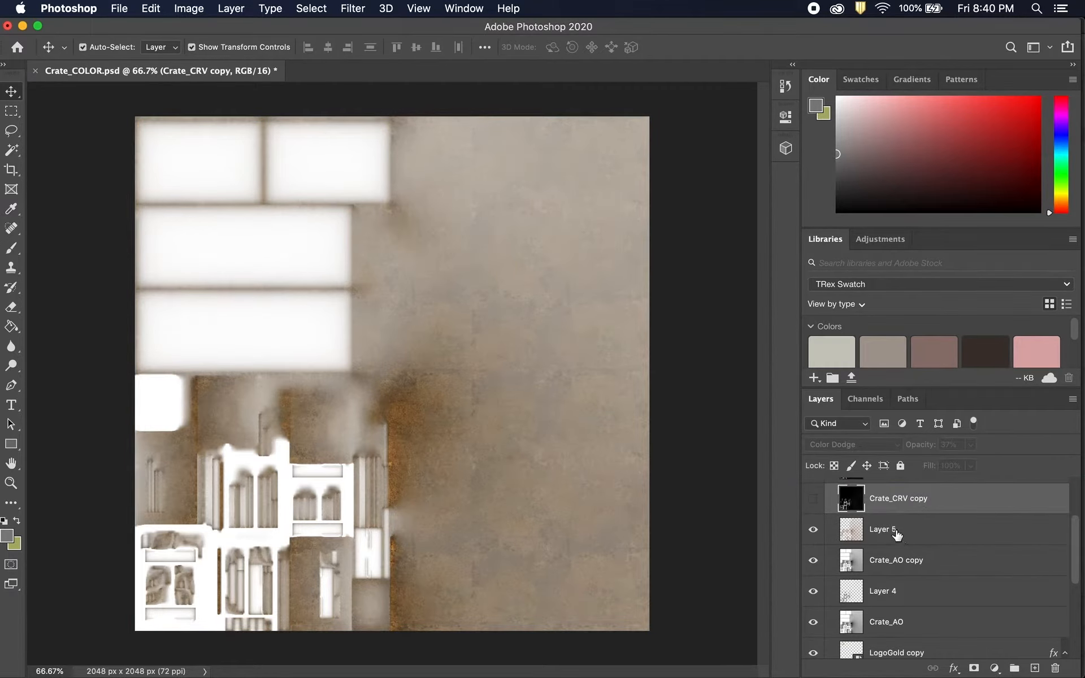
pyautogui.click(813, 530)
pyautogui.click(813, 561)
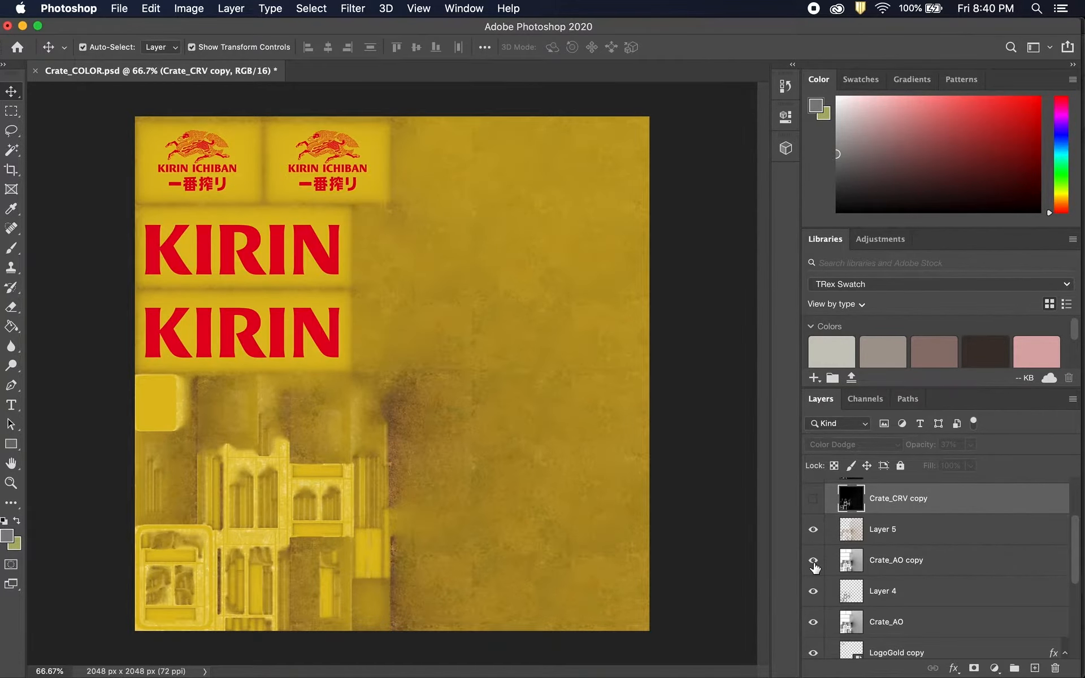
pyautogui.click(813, 561)
pyautogui.click(813, 562)
pyautogui.moveTo(904, 566); pyautogui.dragTo(956, 527)
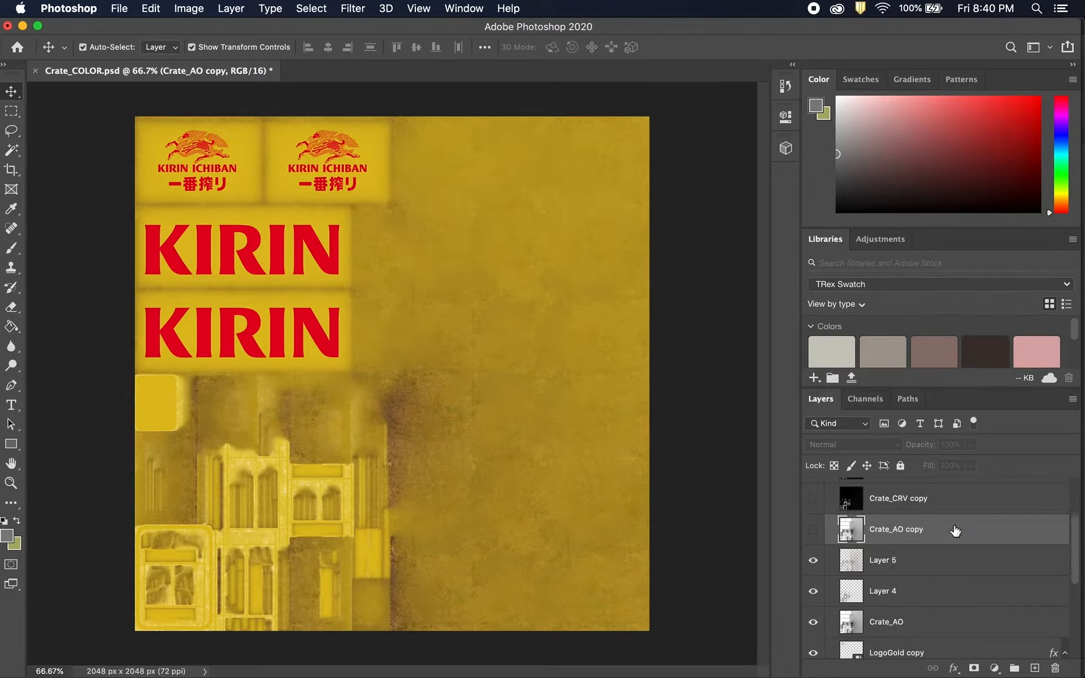
# Compare the crate texture with Layer 5 and Layer 4 each hidden and shown to judge the rust and metal wear.
pyautogui.click(814, 561)
pyautogui.click(813, 561)
pyautogui.click(814, 561)
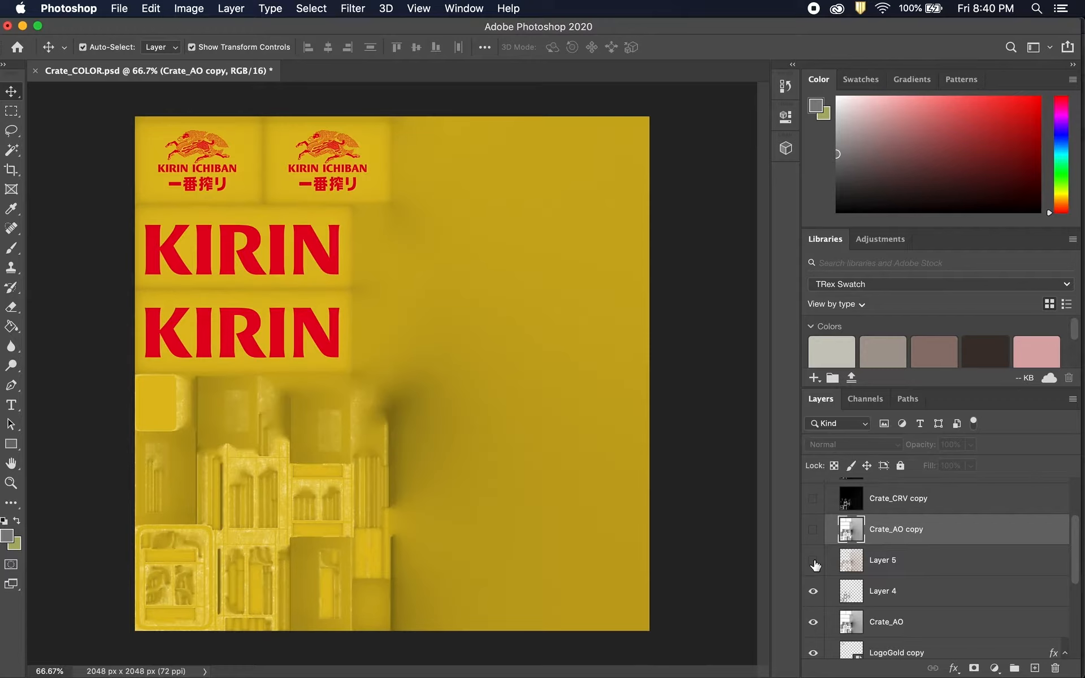
pyautogui.click(814, 561)
pyautogui.click(813, 561)
pyautogui.click(813, 561)
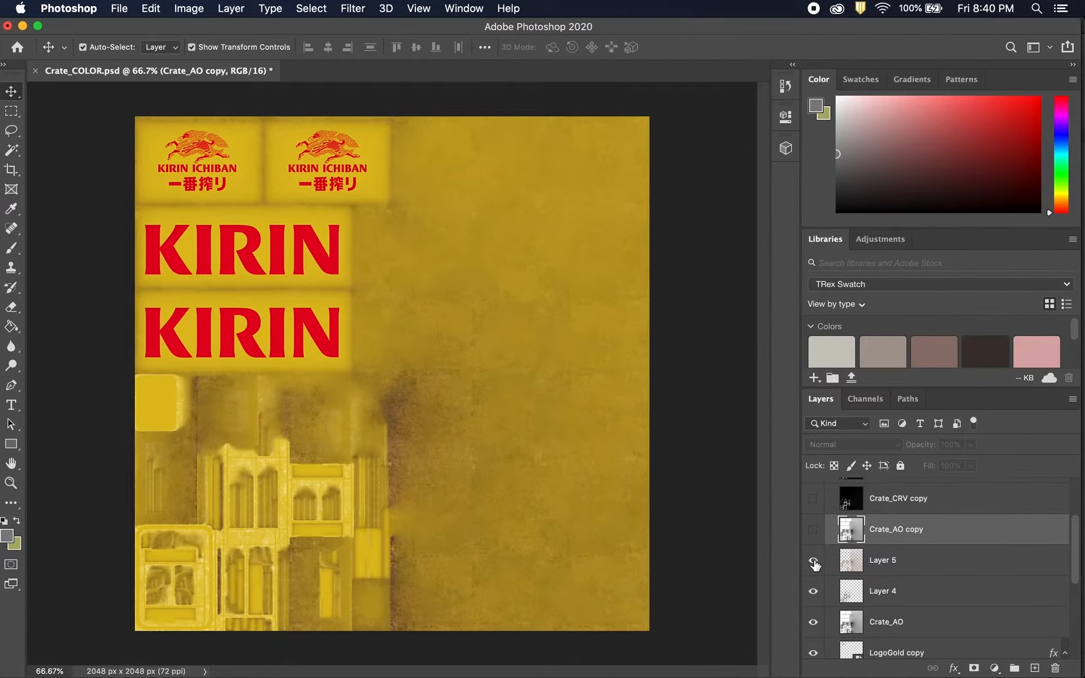
pyautogui.click(813, 591)
pyautogui.click(813, 592)
pyautogui.click(813, 592)
pyautogui.click(814, 593)
pyautogui.click(814, 593)
# Save a JPEG copy of the texture as Crate_COLOR 3.jpg in the sourceimages folder.
pyautogui.click(123, 9)
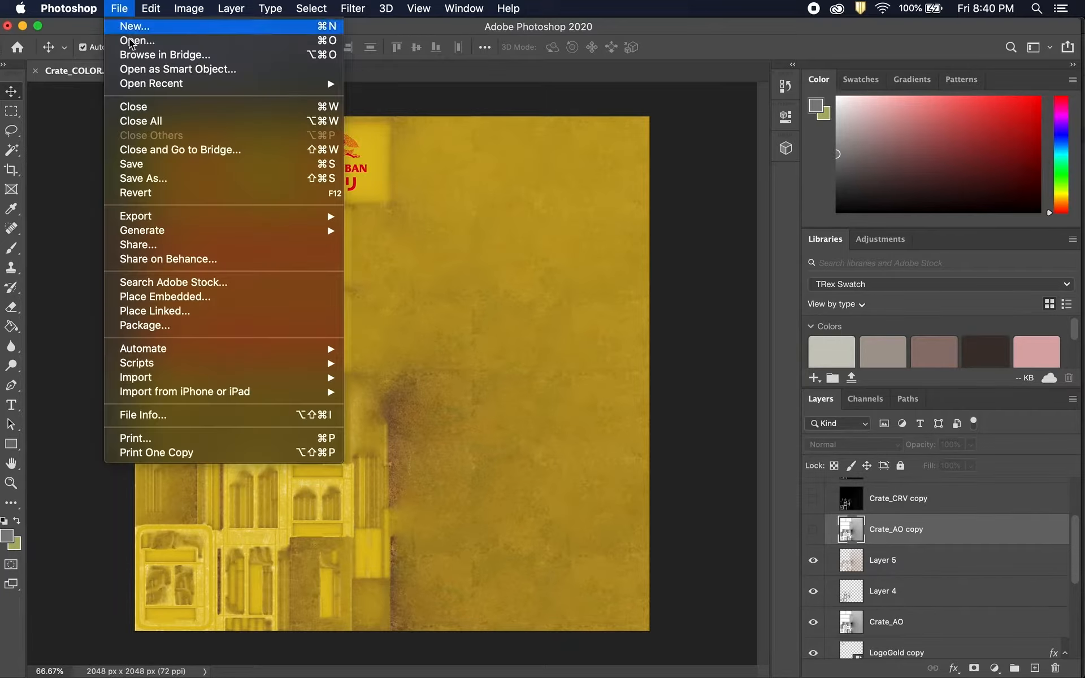
pyautogui.click(144, 179)
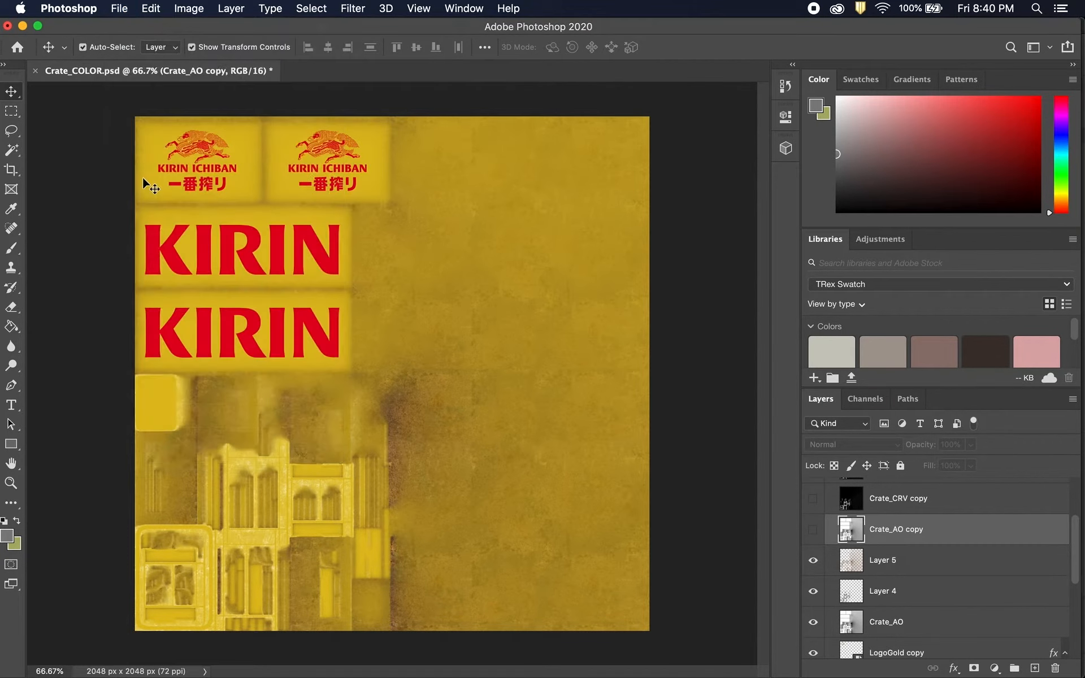
pyautogui.click(554, 363)
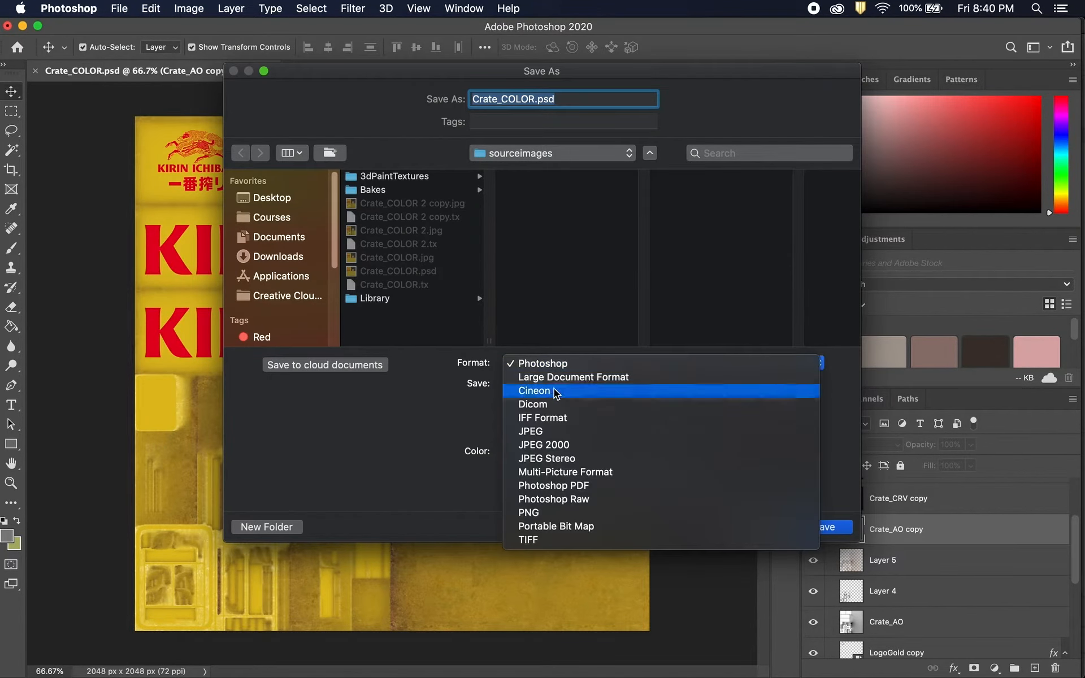
pyautogui.click(555, 432)
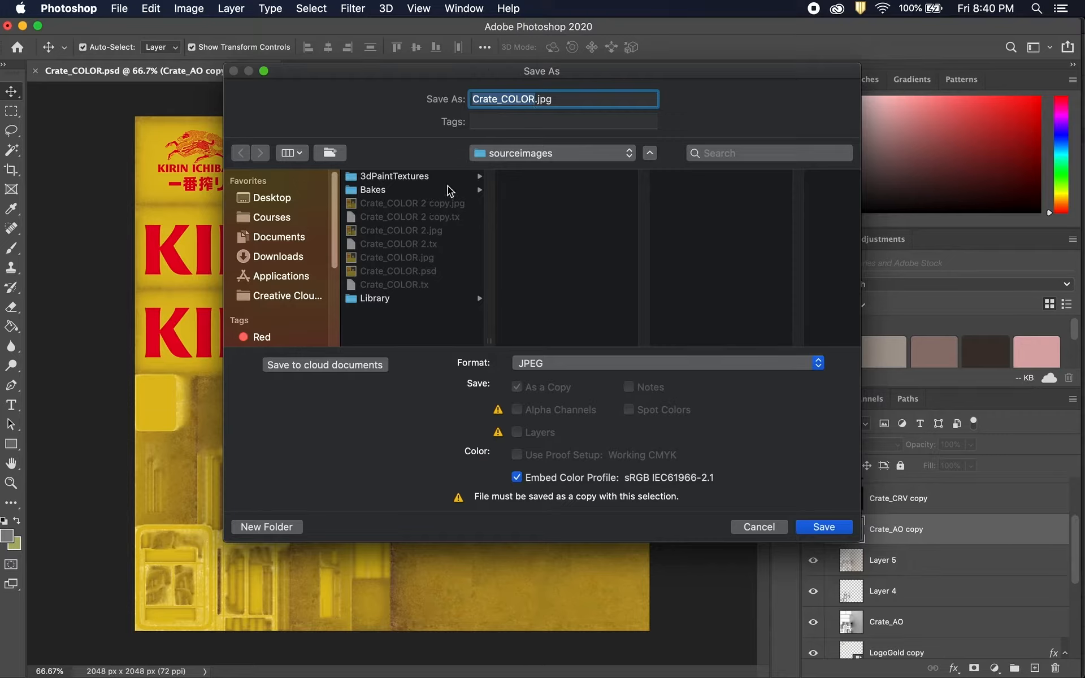
pyautogui.click(435, 215)
pyautogui.moveTo(538, 99); pyautogui.dragTo(563, 99)
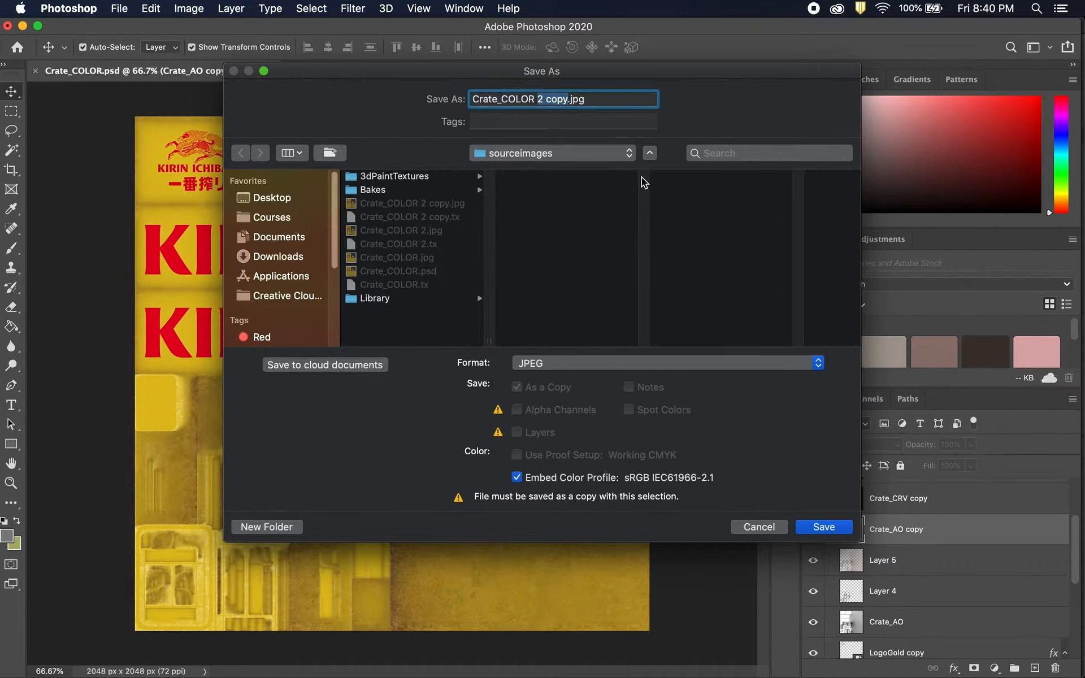
pyautogui.write('3')
pyautogui.click(825, 526)
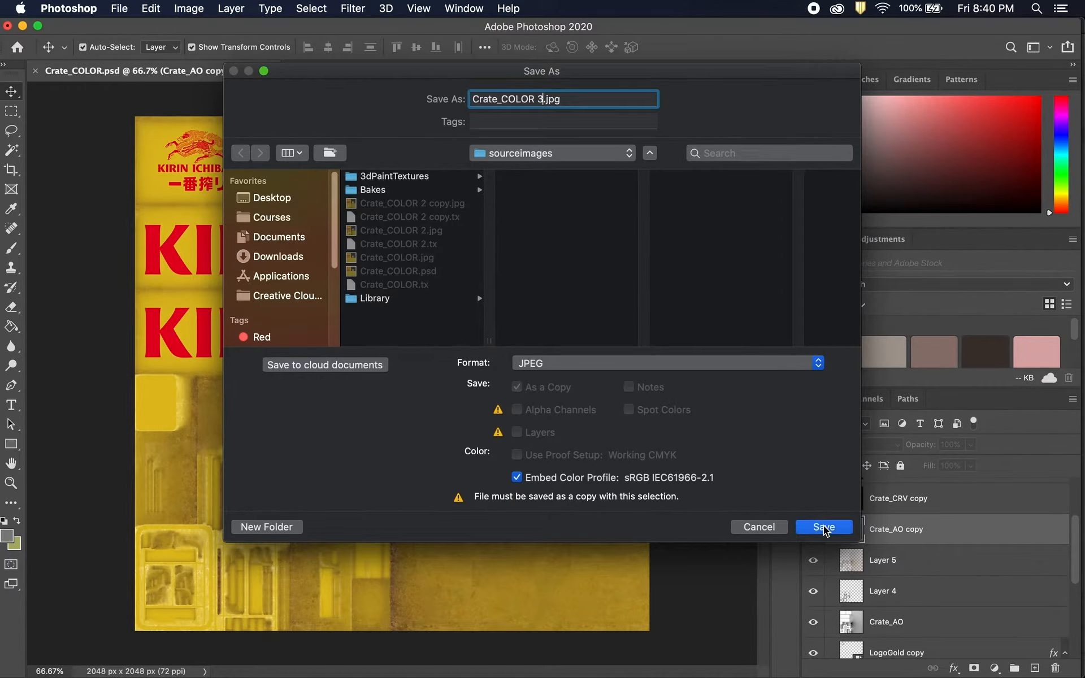
pyautogui.click(633, 182)
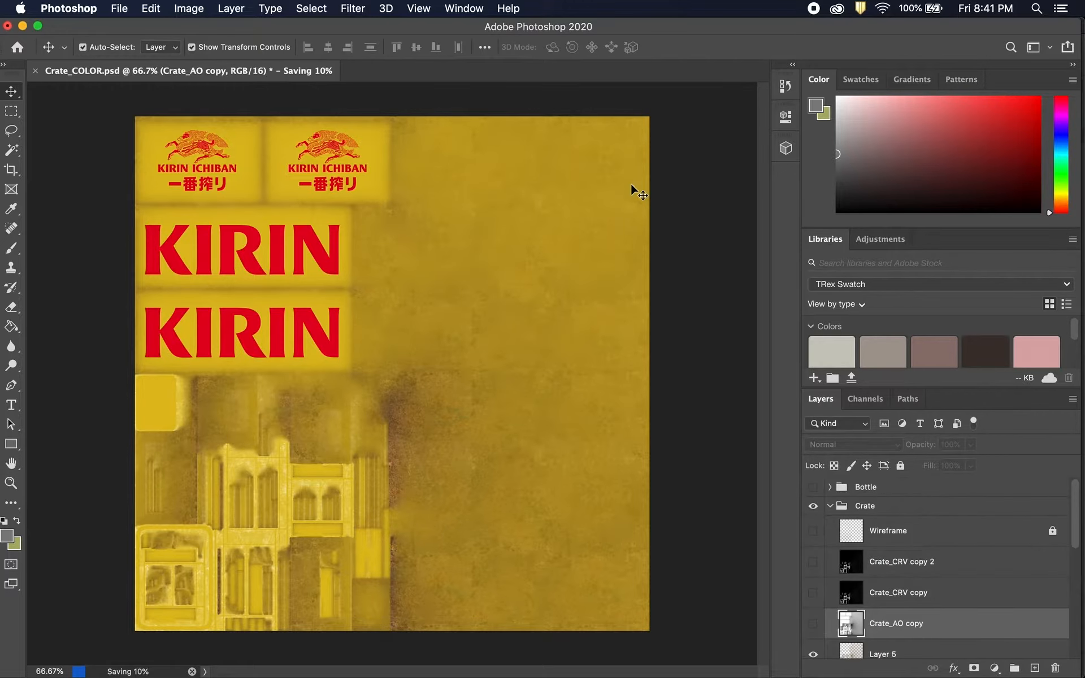
# Switch to Maya and load Crate_COLOR 3.jpg as the image of the file1 texture.
pyautogui.moveTo(545, 669)
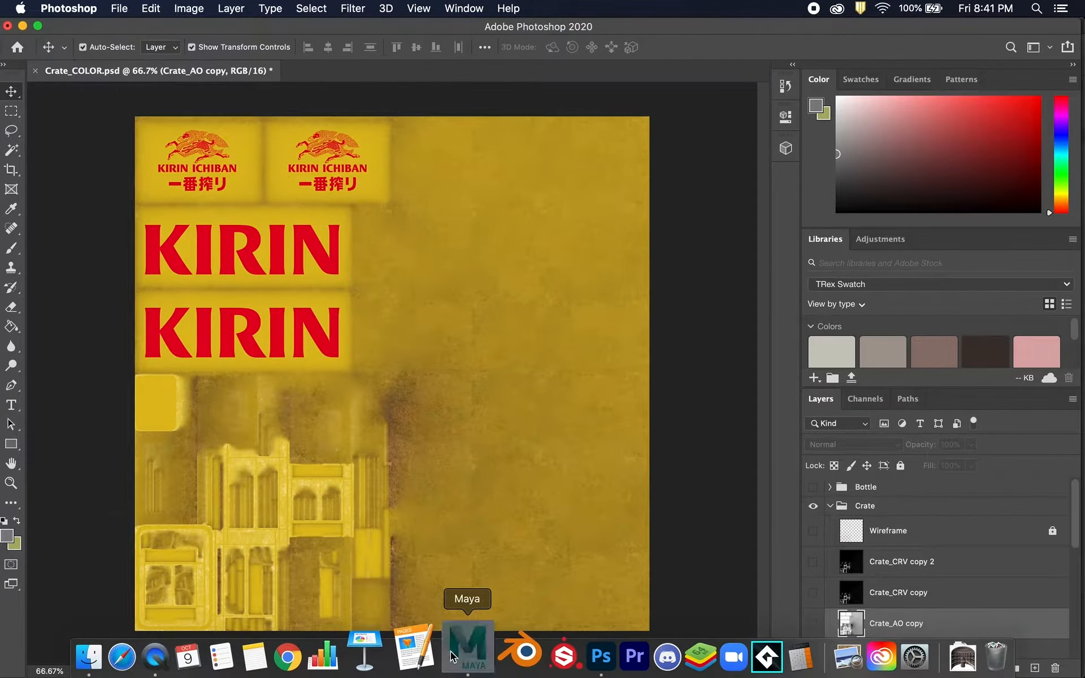
pyautogui.click(422, 655)
pyautogui.click(1049, 382)
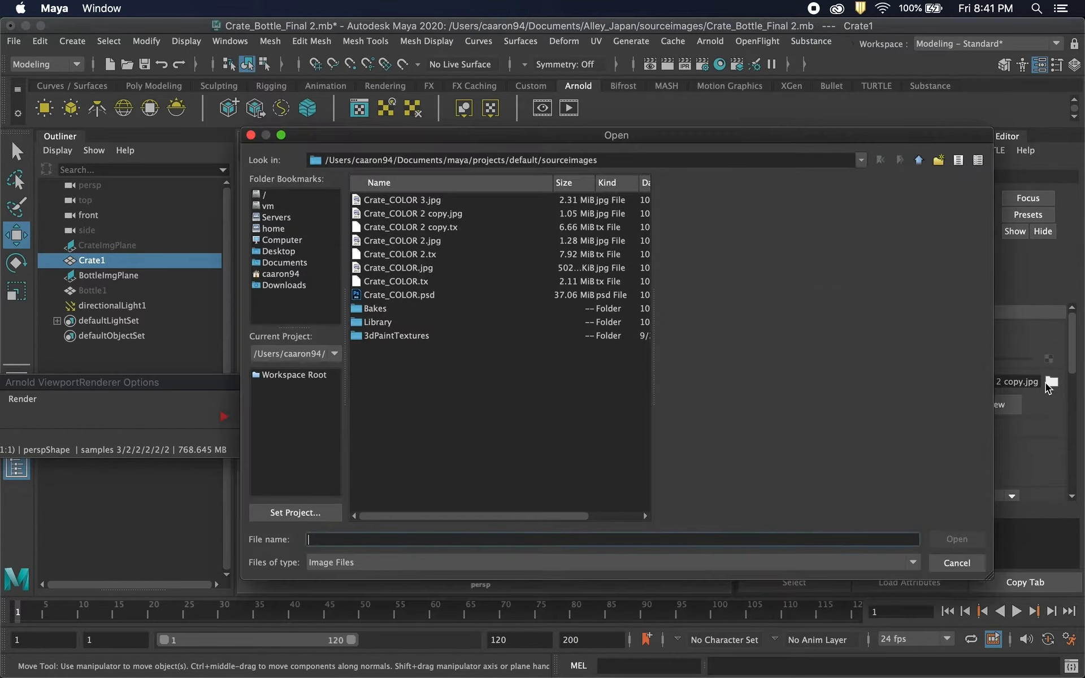
pyautogui.click(420, 201)
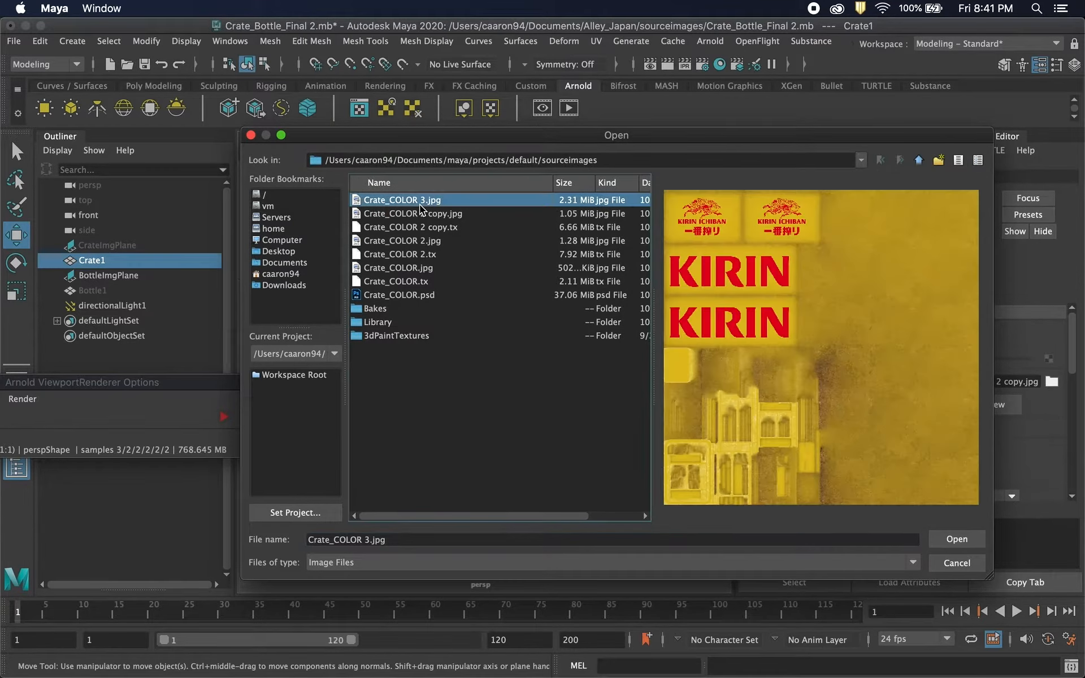
pyautogui.click(958, 544)
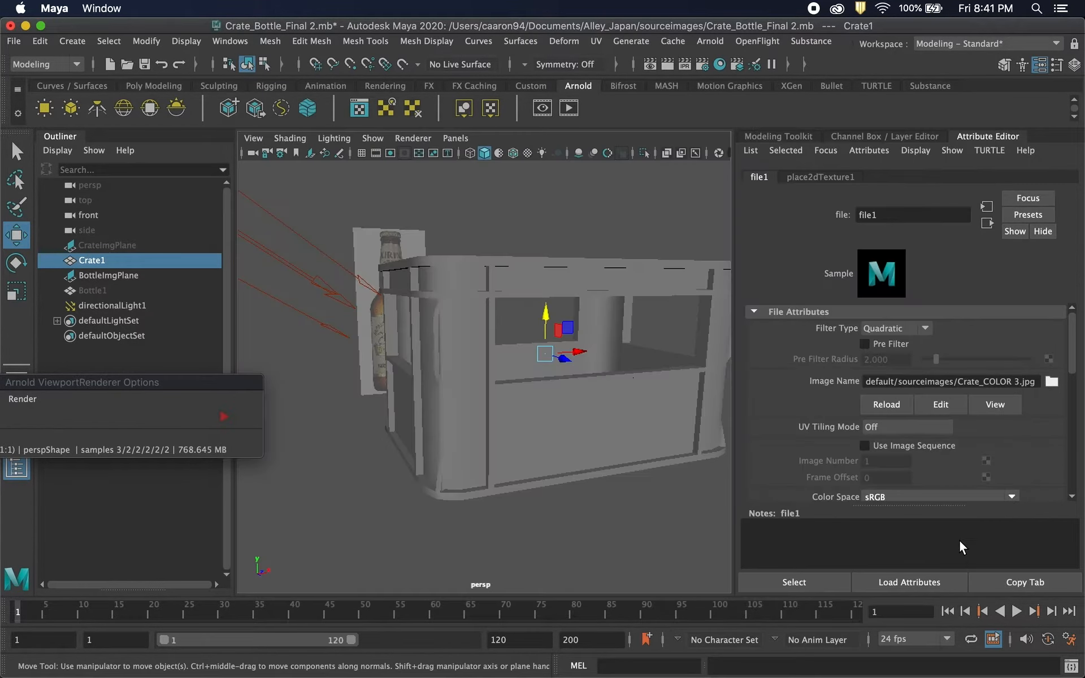
# Run the live Arnold render in the viewport and examine the new texture on the crate's corners, side panels and interior.
pyautogui.click(224, 416)
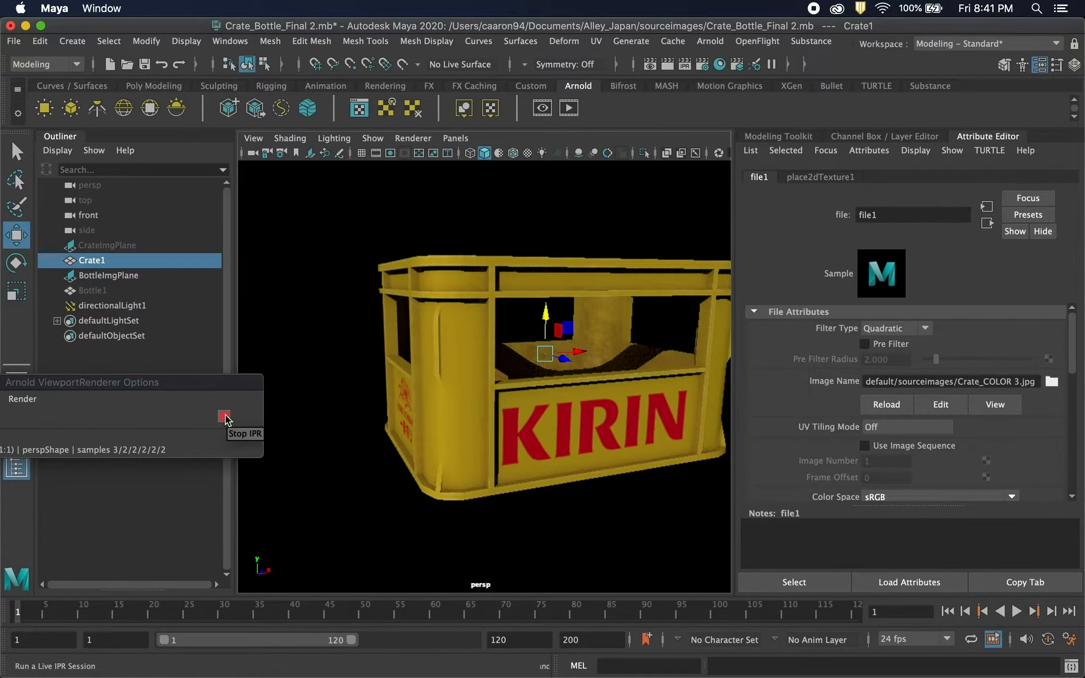
pyautogui.scroll(5, 478, 481)
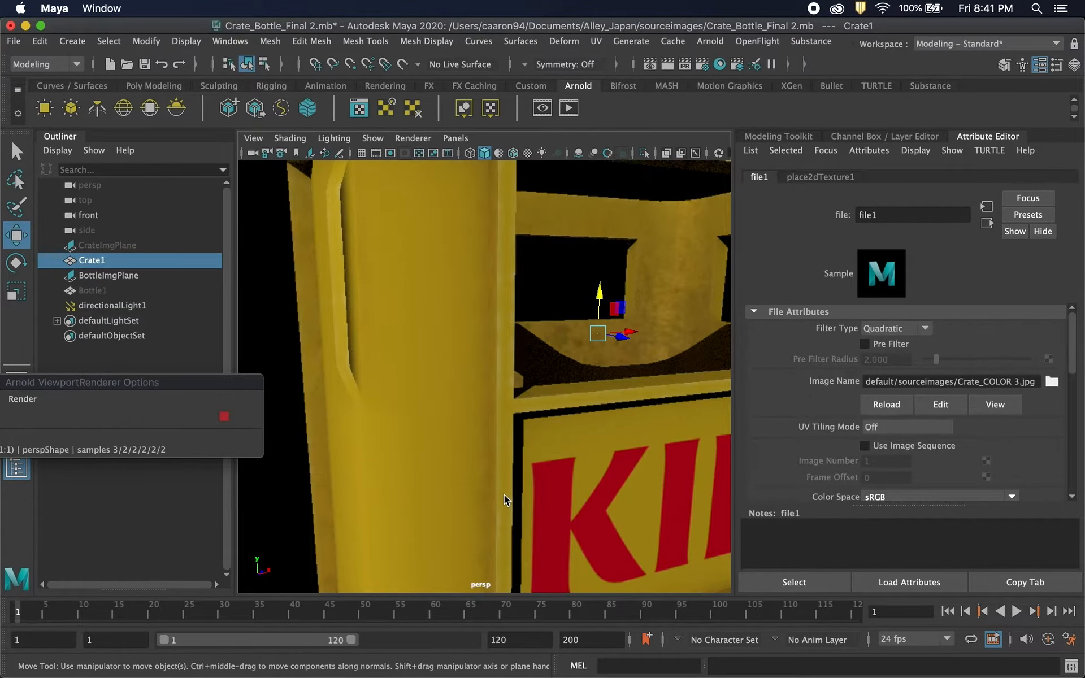
pyautogui.keyDown('alt'); pyautogui.moveTo(458, 489); pyautogui.dragTo(482, 491); pyautogui.keyUp('alt')
pyautogui.scroll(-4, 509, 508)
pyautogui.scroll(-3, 533, 526)
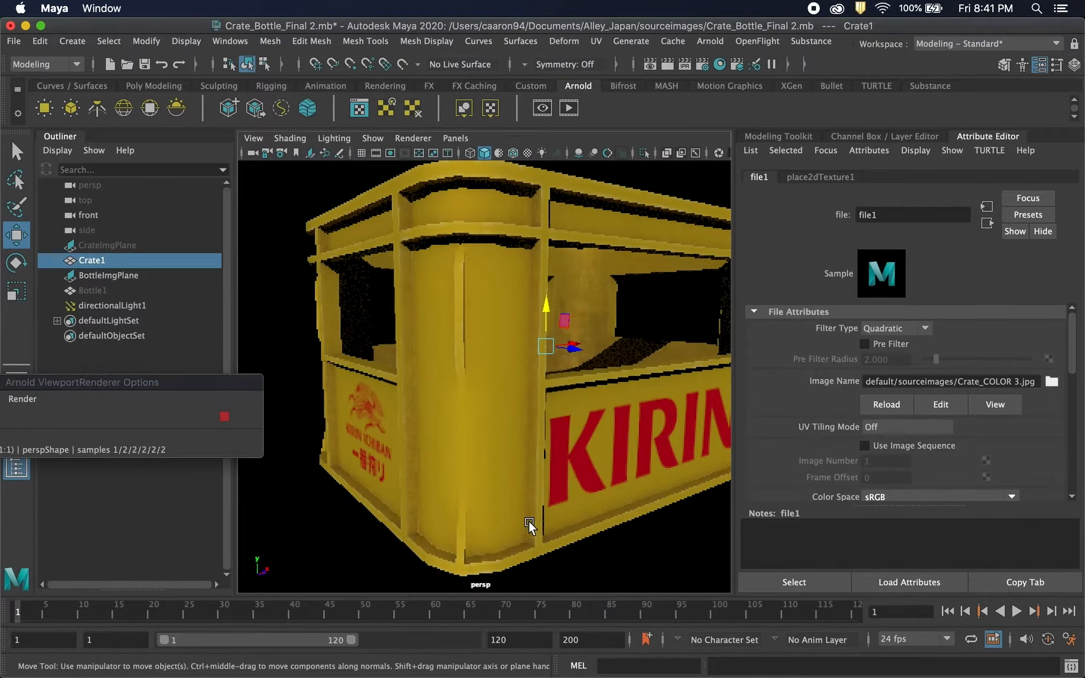
pyautogui.keyDown('alt'); pyautogui.moveTo(427, 545); pyautogui.dragTo(508, 547); pyautogui.keyUp('alt')
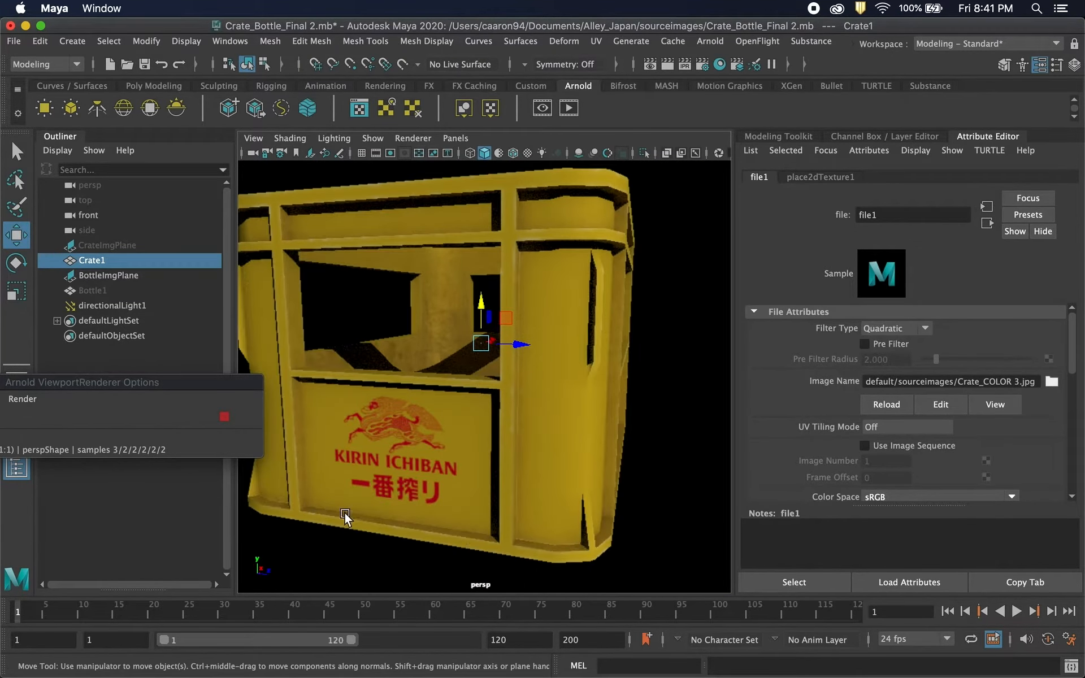
pyautogui.scroll(5, 534, 470)
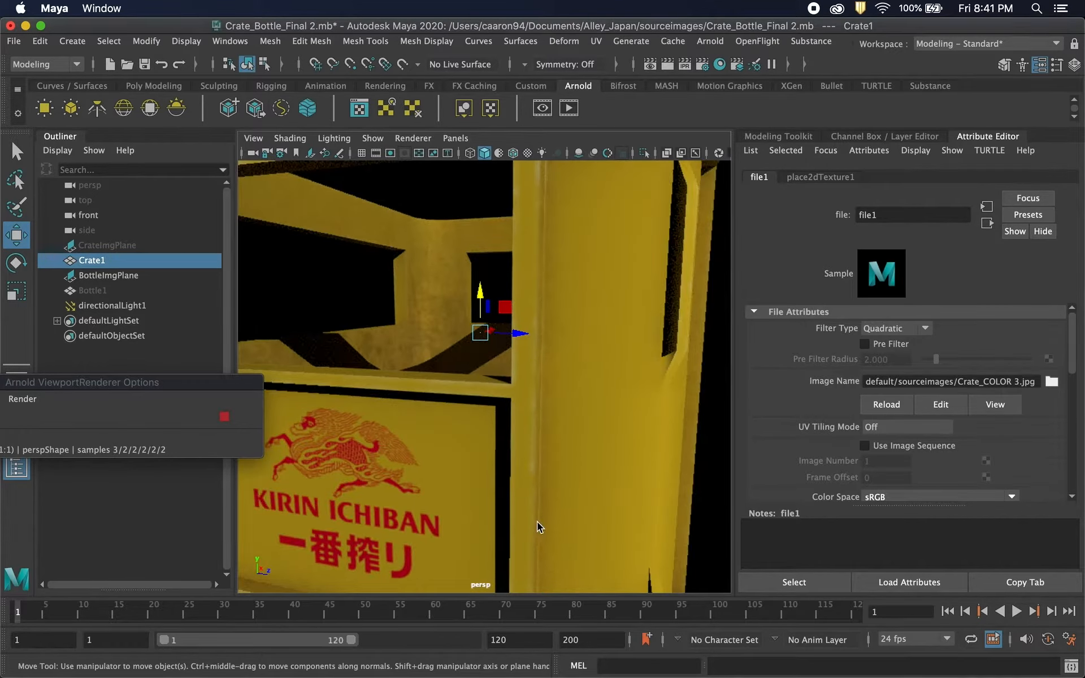
pyautogui.scroll(-5, 541, 527)
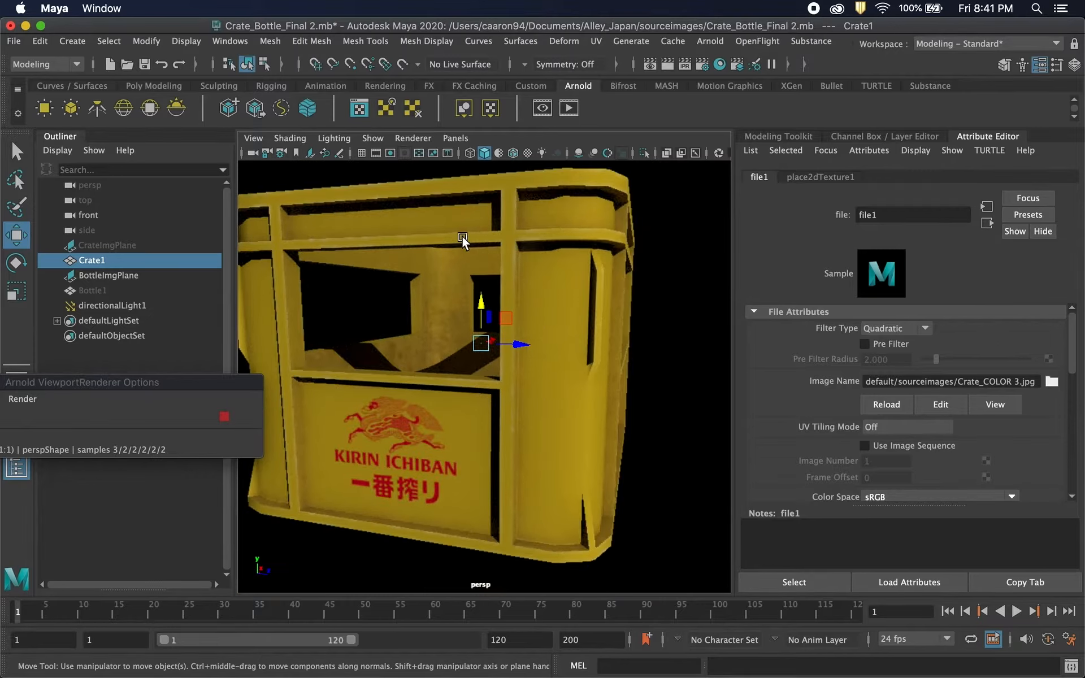
pyautogui.keyDown('alt'); pyautogui.moveTo(576, 343); pyautogui.dragTo(557, 381); pyautogui.keyUp('alt')
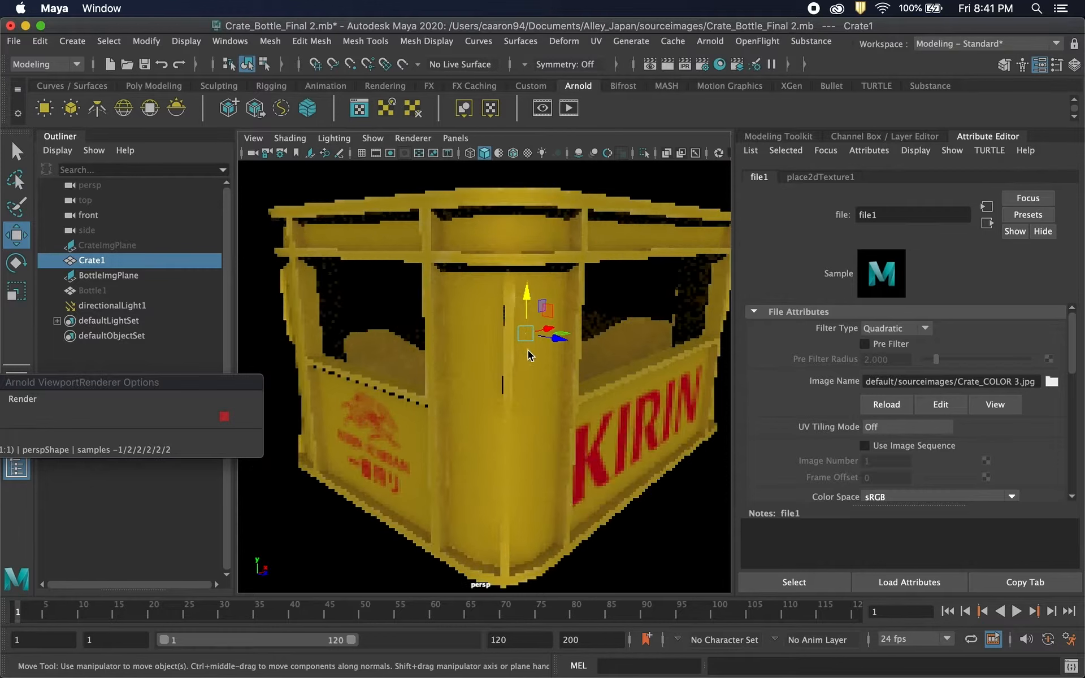
pyautogui.scroll(-5, 556, 380)
pyautogui.scroll(3, 565, 380)
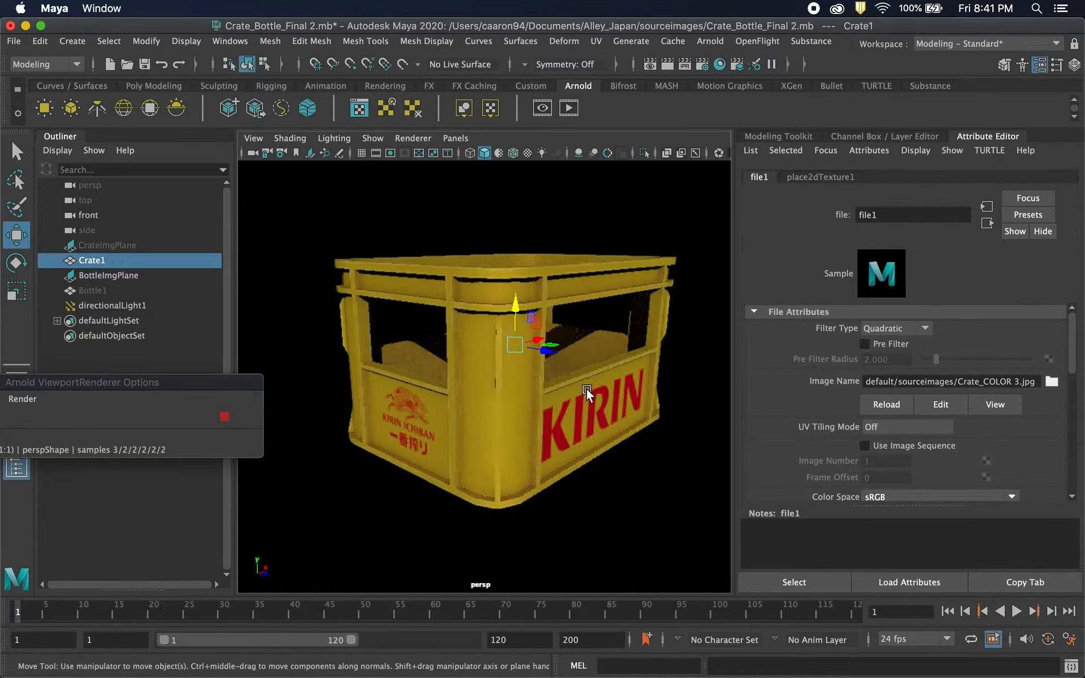
pyautogui.keyDown('alt'); pyautogui.moveTo(586, 390); pyautogui.dragTo(478, 334); pyautogui.keyUp('alt')
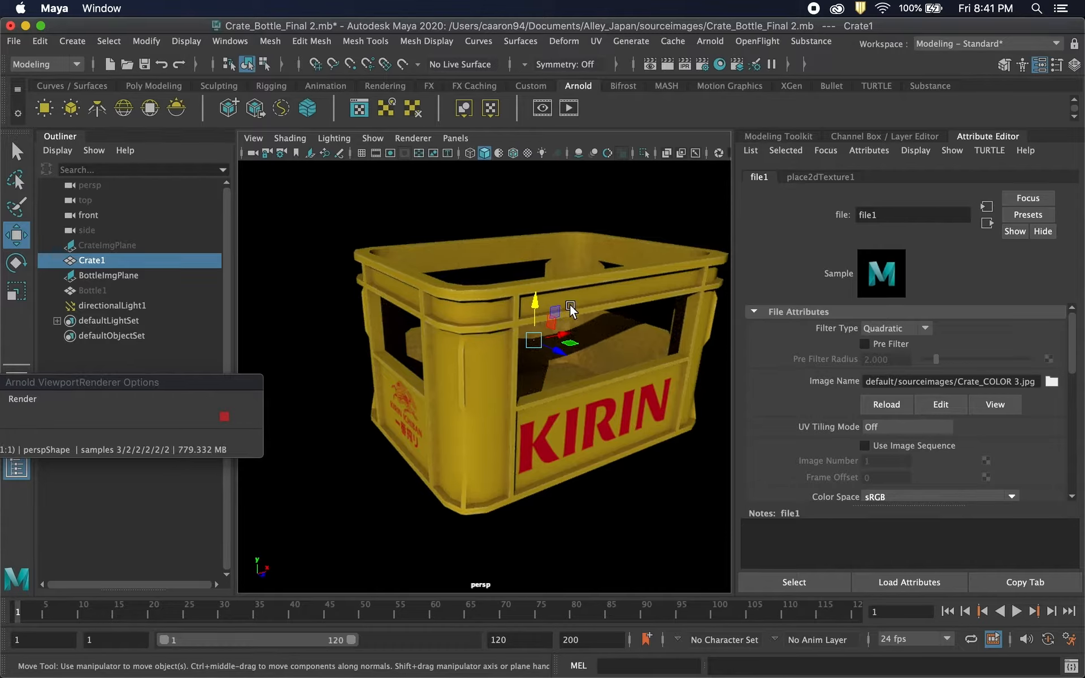
pyautogui.keyDown('alt'); pyautogui.moveTo(617, 362); pyautogui.dragTo(619, 390); pyautogui.keyUp('alt')
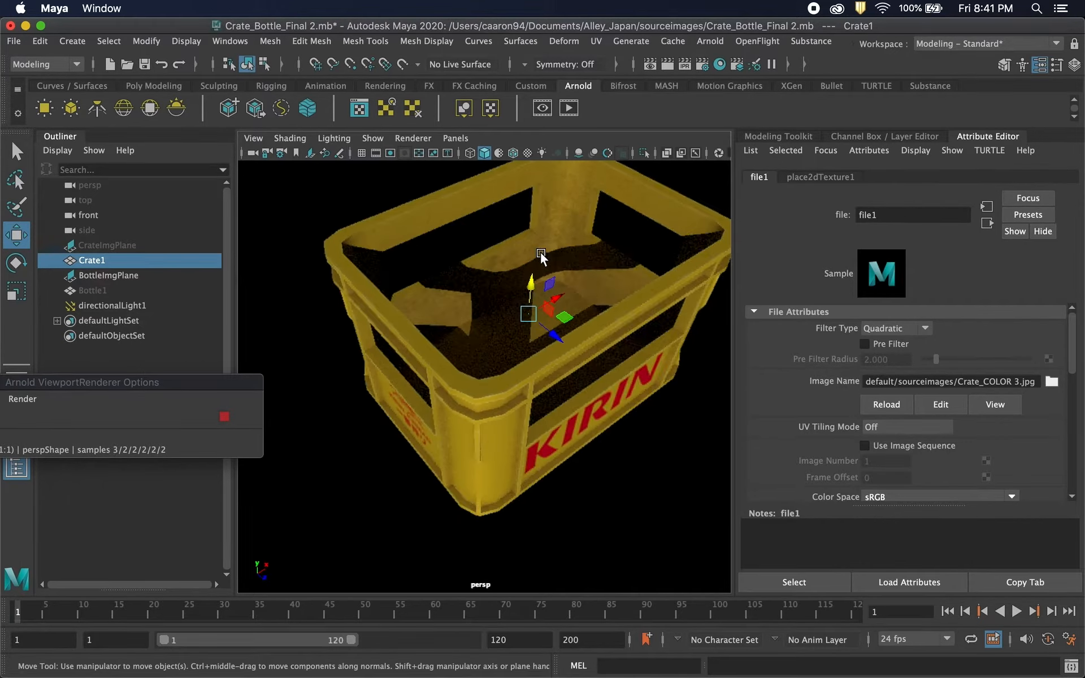
# Inspect the rendered crate from a low angle facing its front corner and switch back to Photoshop.
pyautogui.keyDown('alt'); pyautogui.moveTo(591, 335); pyautogui.dragTo(511, 425); pyautogui.keyUp('alt')
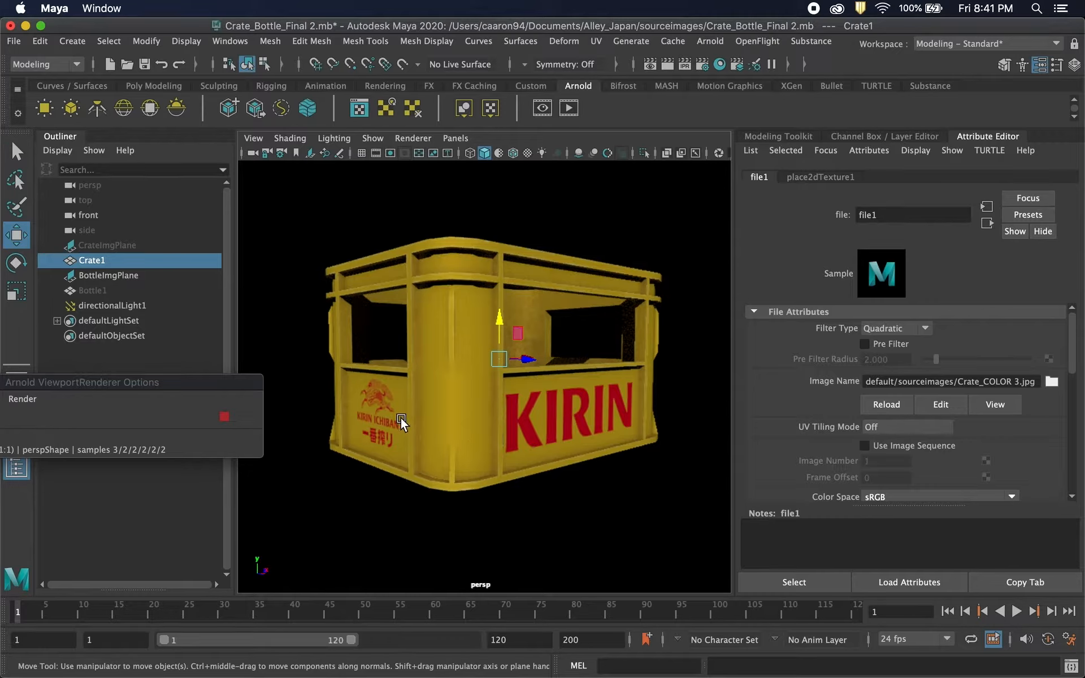
pyautogui.moveTo(228, 386); pyautogui.dragTo(188, 384)
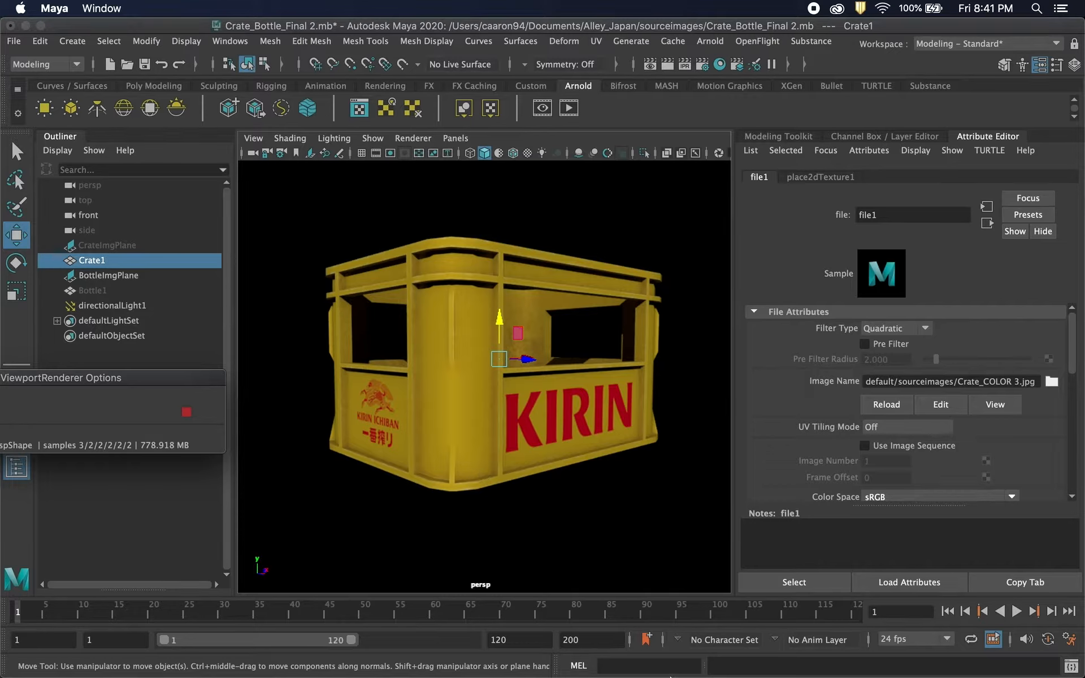
pyautogui.moveTo(655, 667)
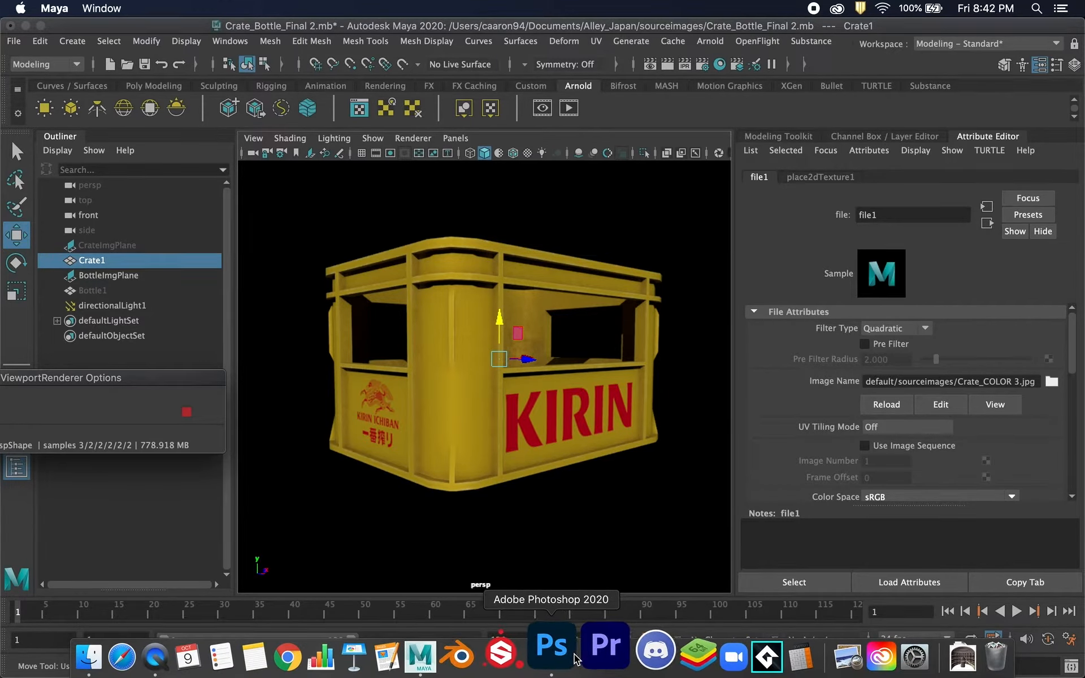
pyautogui.click(568, 656)
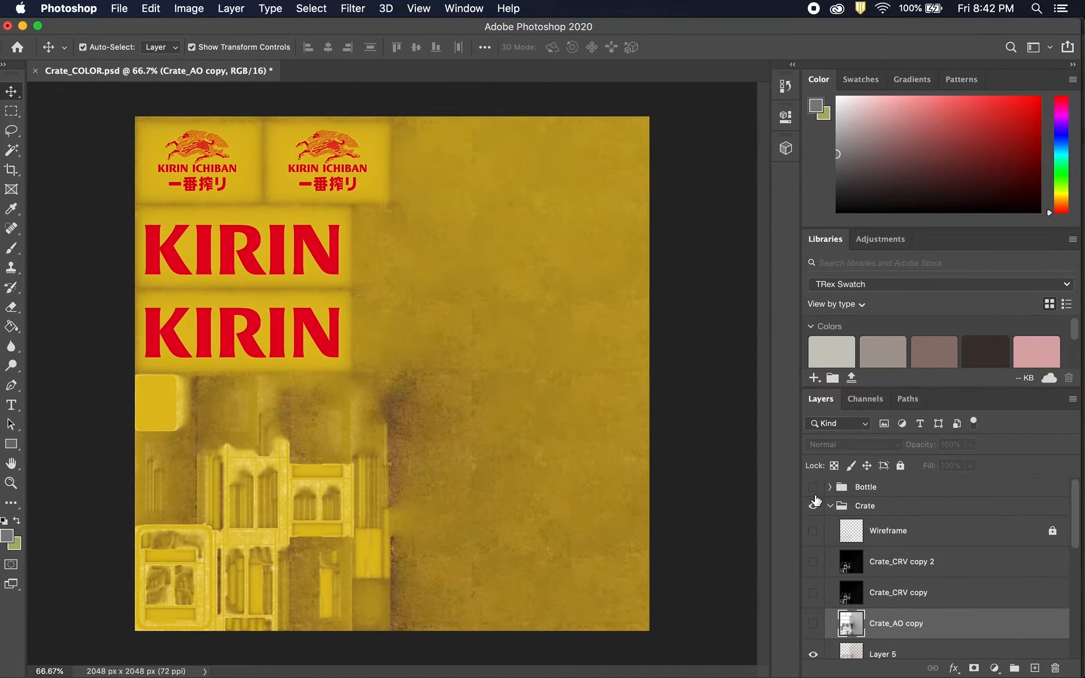
# Duplicate the collapsed Crate group as Crate copy and merge the duplicate into a single layer.
pyautogui.click(830, 506)
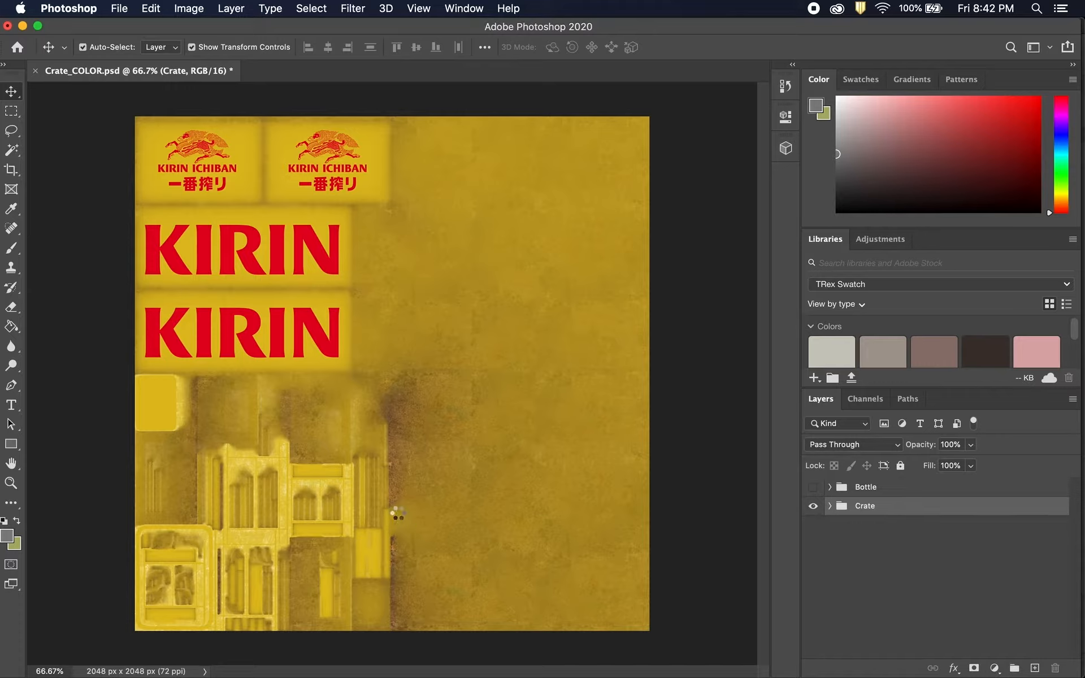
pyautogui.rightClick(887, 508)
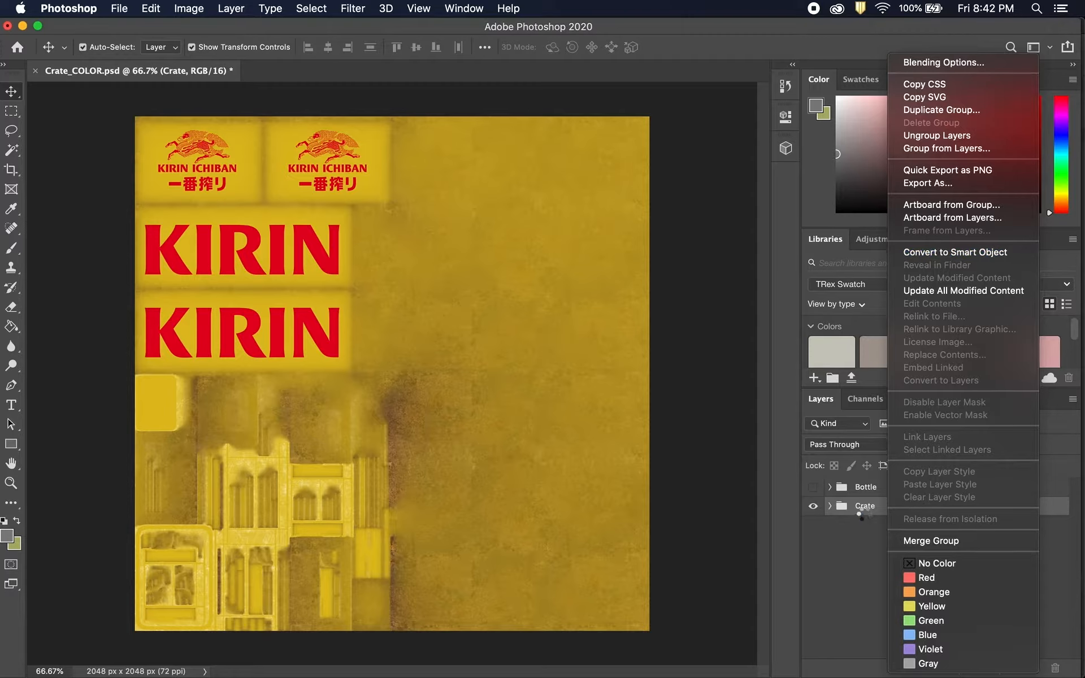
pyautogui.click(925, 111)
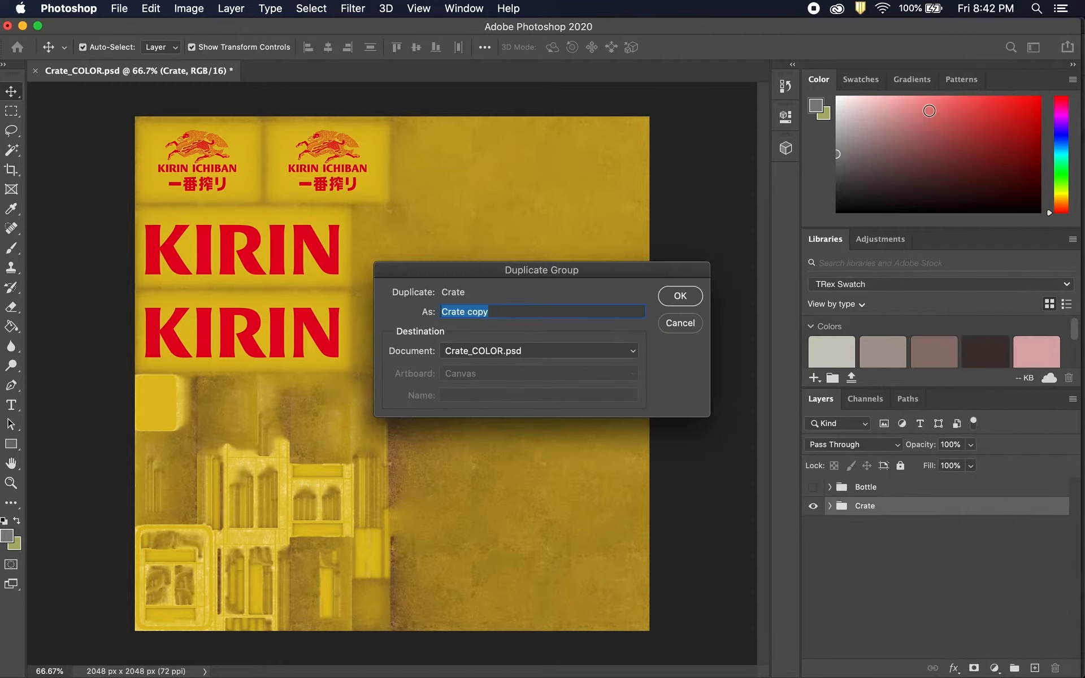
pyautogui.click(680, 296)
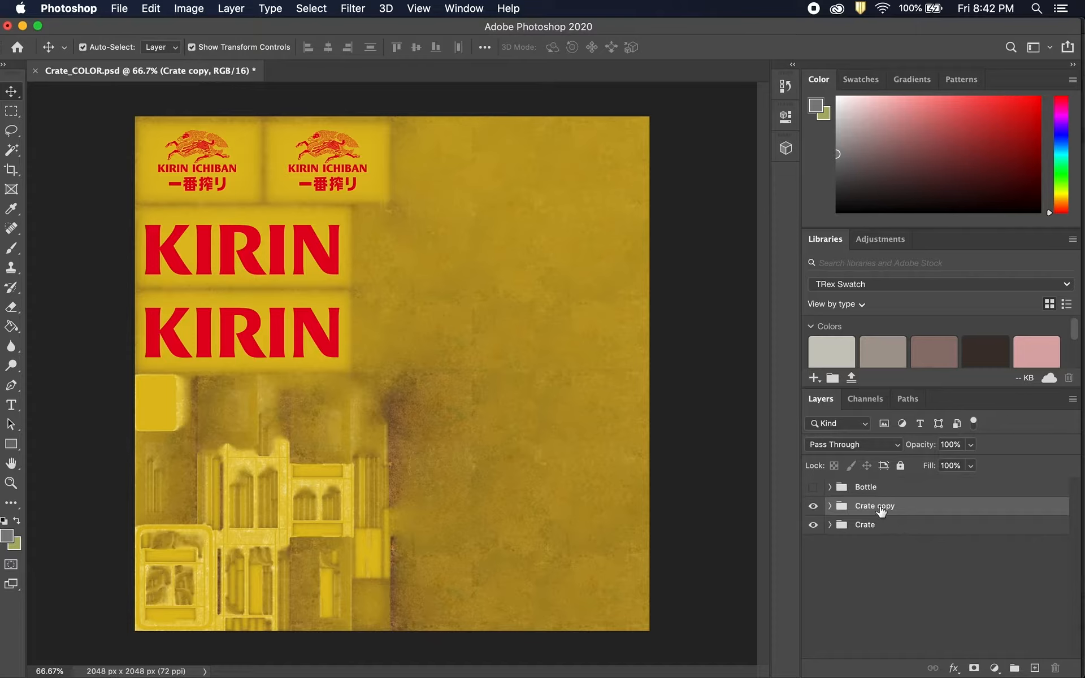
pyautogui.rightClick(910, 506)
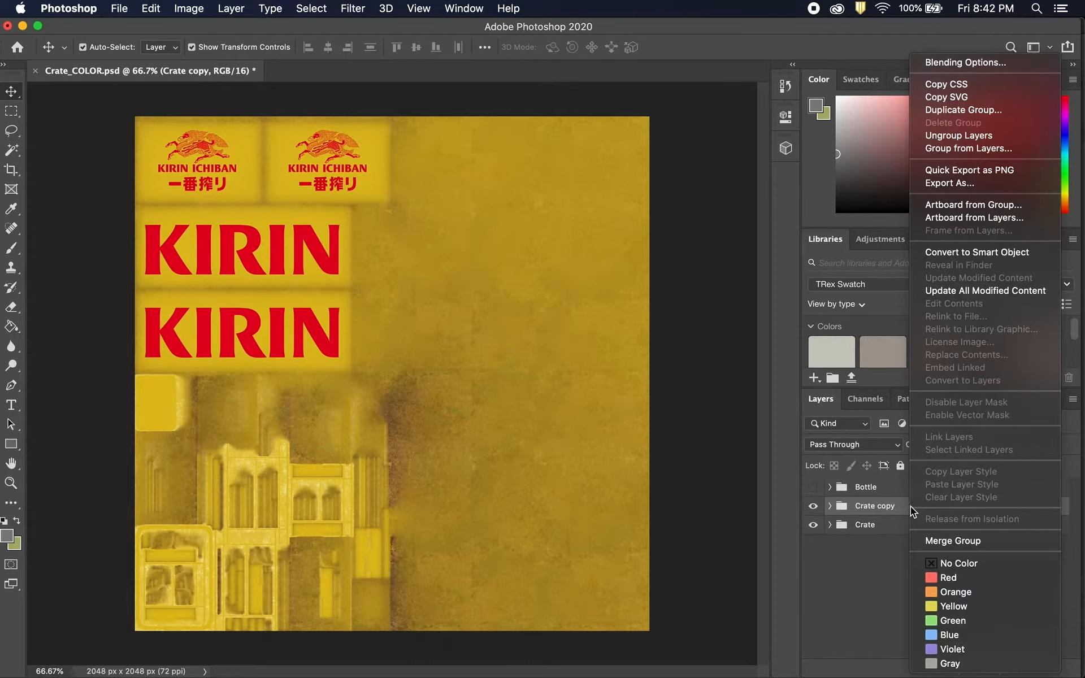
pyautogui.click(938, 542)
pyautogui.click(813, 512)
pyautogui.click(812, 513)
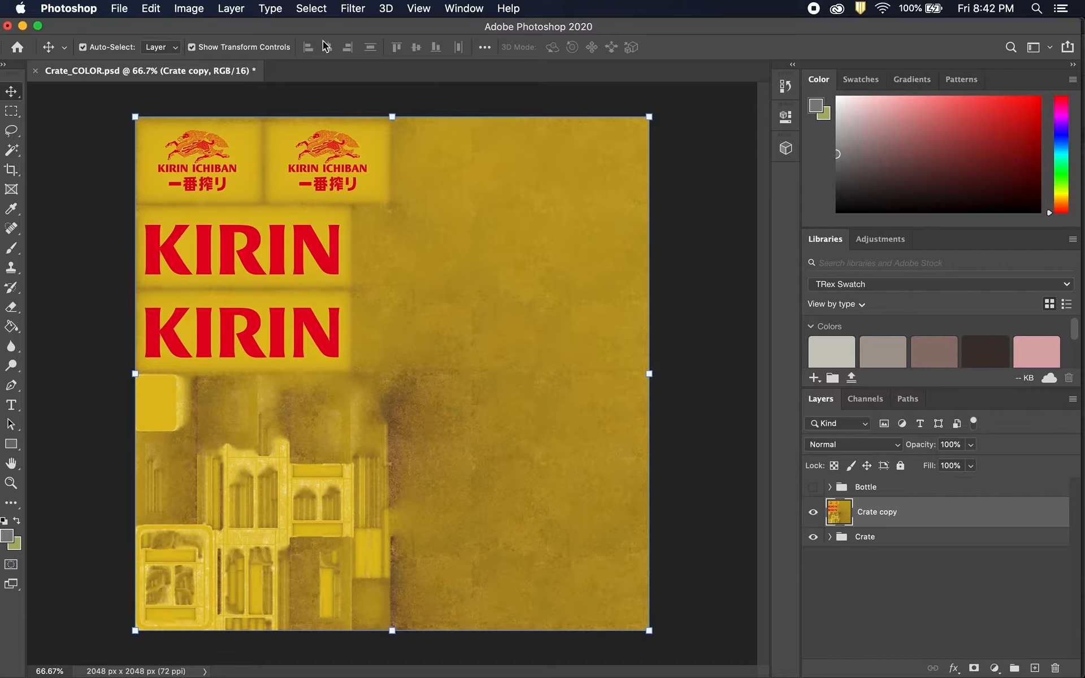
# Apply a Black & White adjustment to the merged Crate copy layer with Reds set to 72%.
pyautogui.click(188, 12)
pyautogui.moveTo(200, 51)
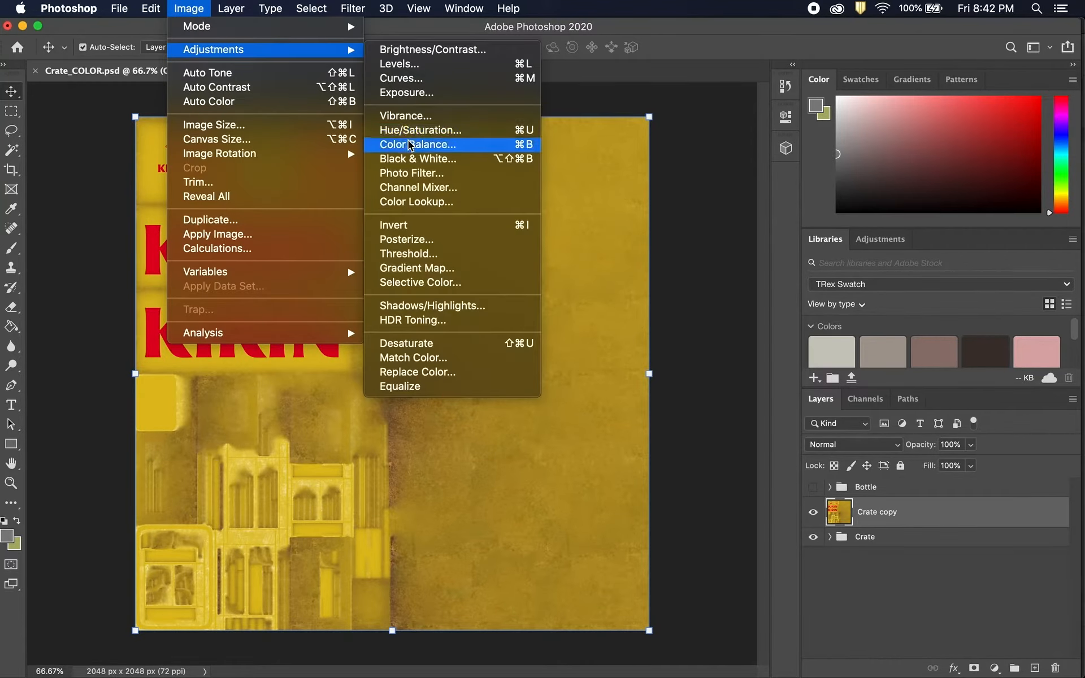
pyautogui.click(408, 161)
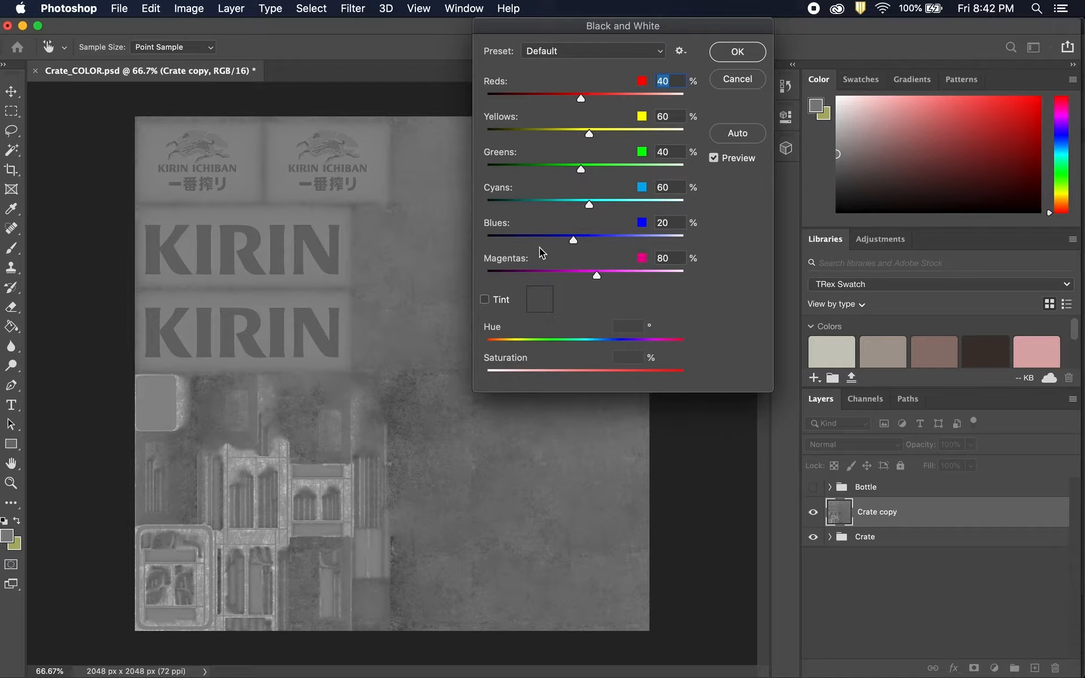
pyautogui.moveTo(579, 103); pyautogui.dragTo(593, 102)
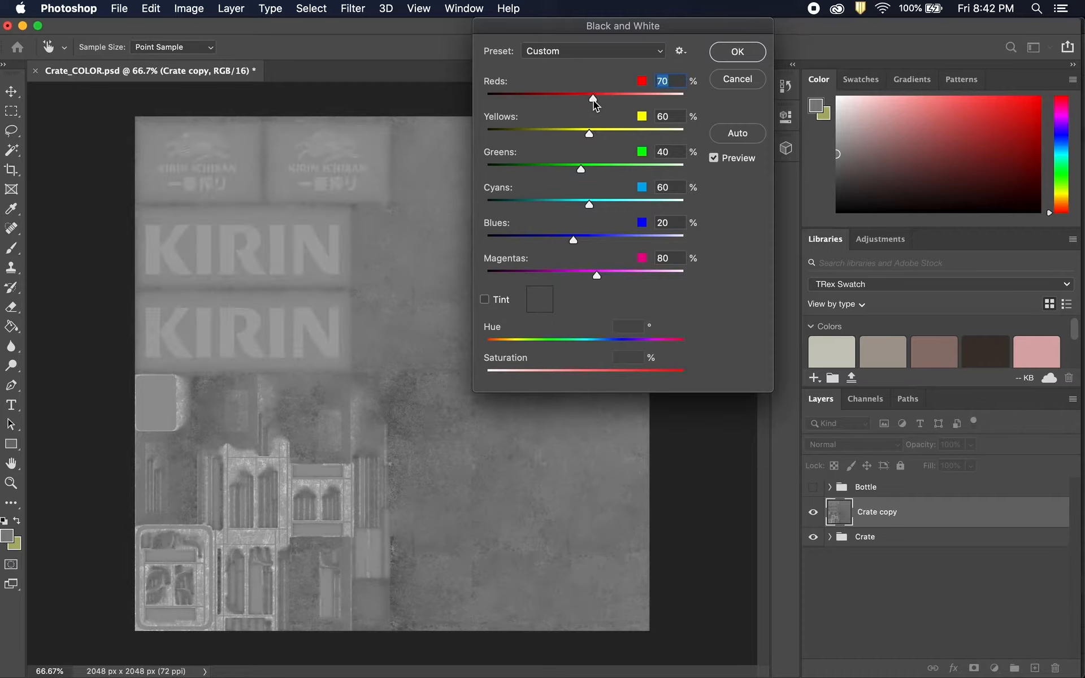
pyautogui.moveTo(594, 100); pyautogui.dragTo(595, 100)
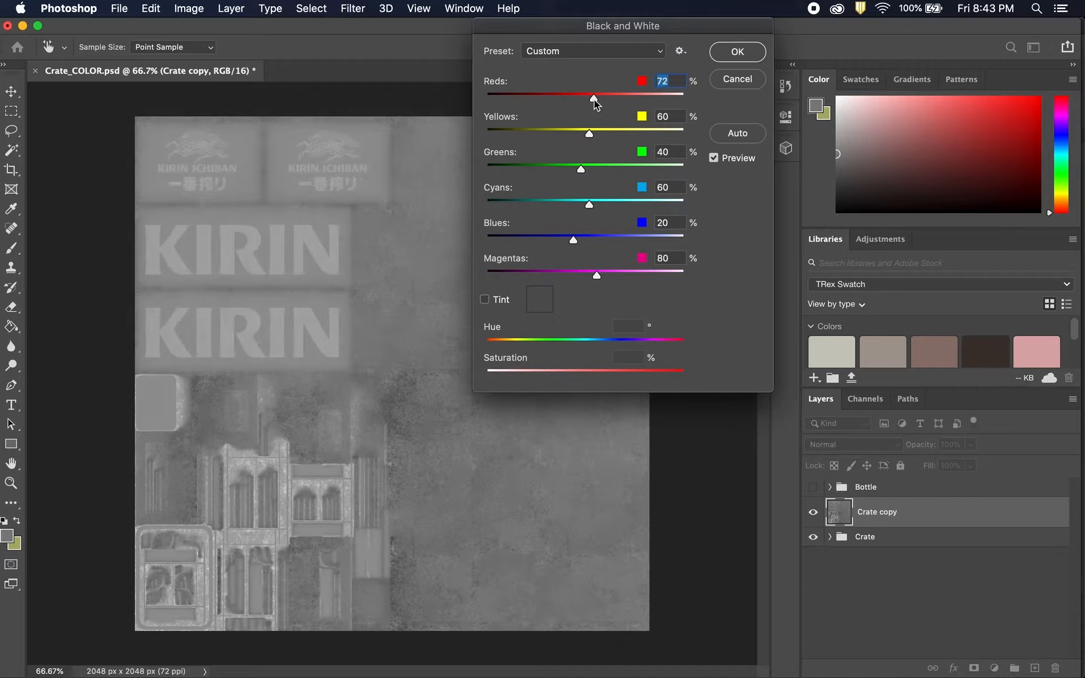
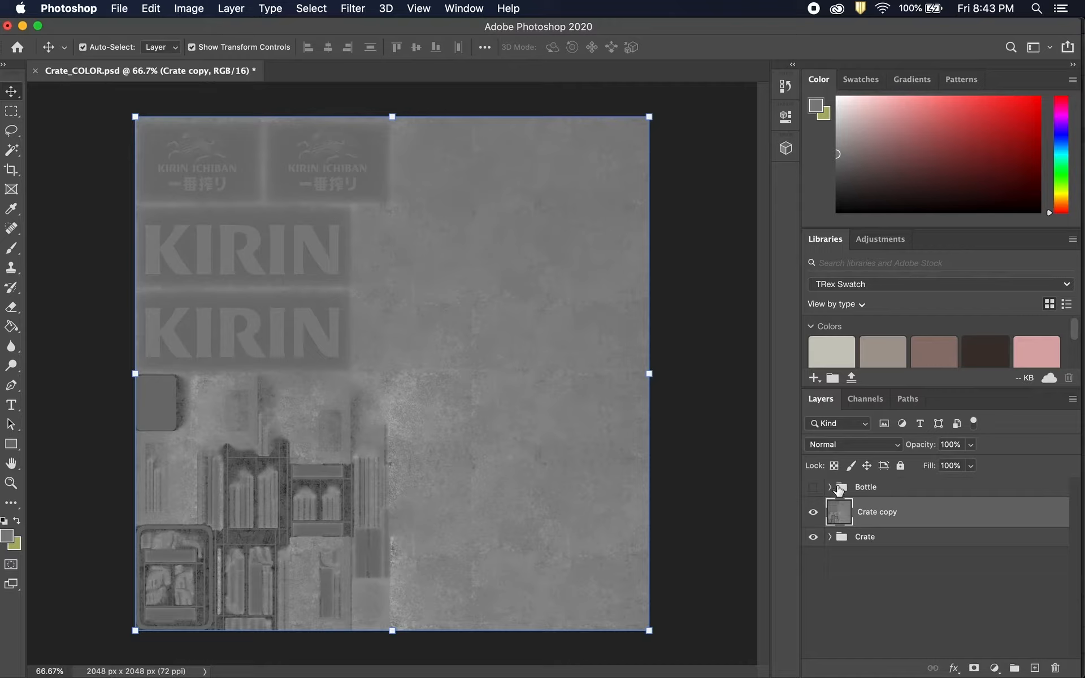
# Rename the grayscale Crate copy layer as Bump and duplicate it as Bump copy.
pyautogui.doubleClick(882, 514)
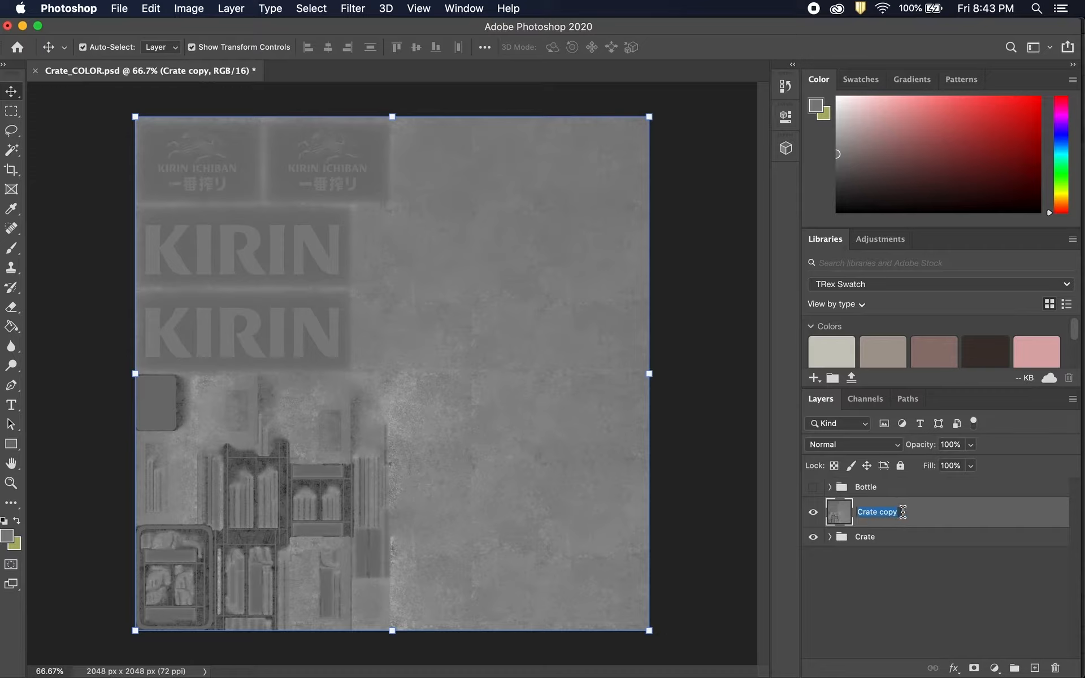
pyautogui.write('Bump')
pyautogui.press('Return')
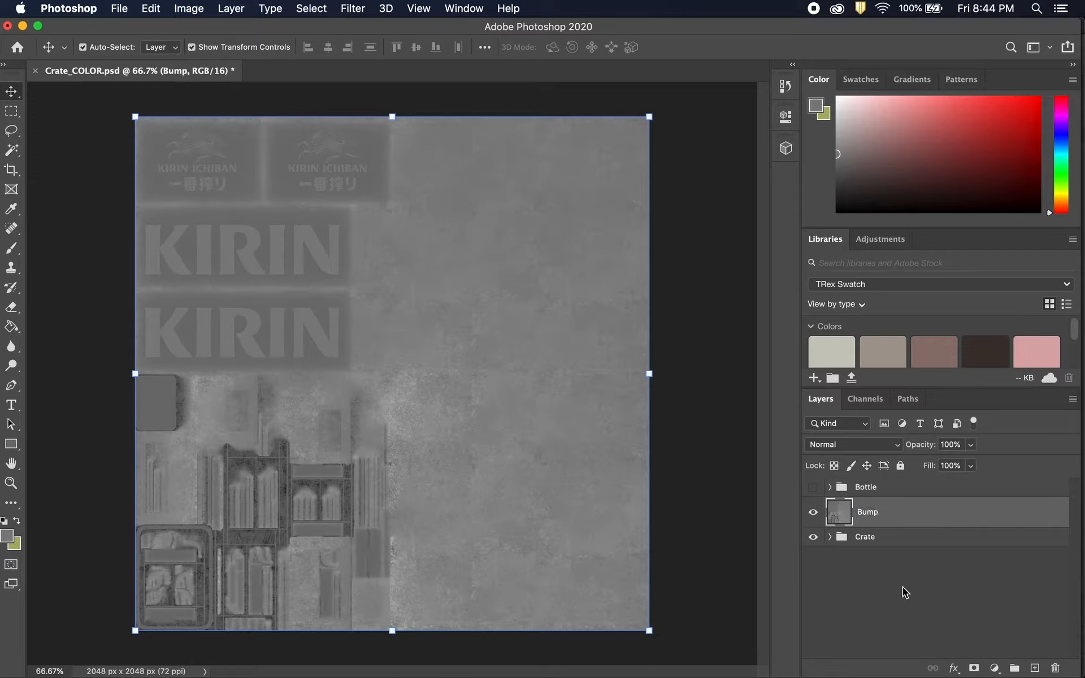
pyautogui.rightClick(903, 521)
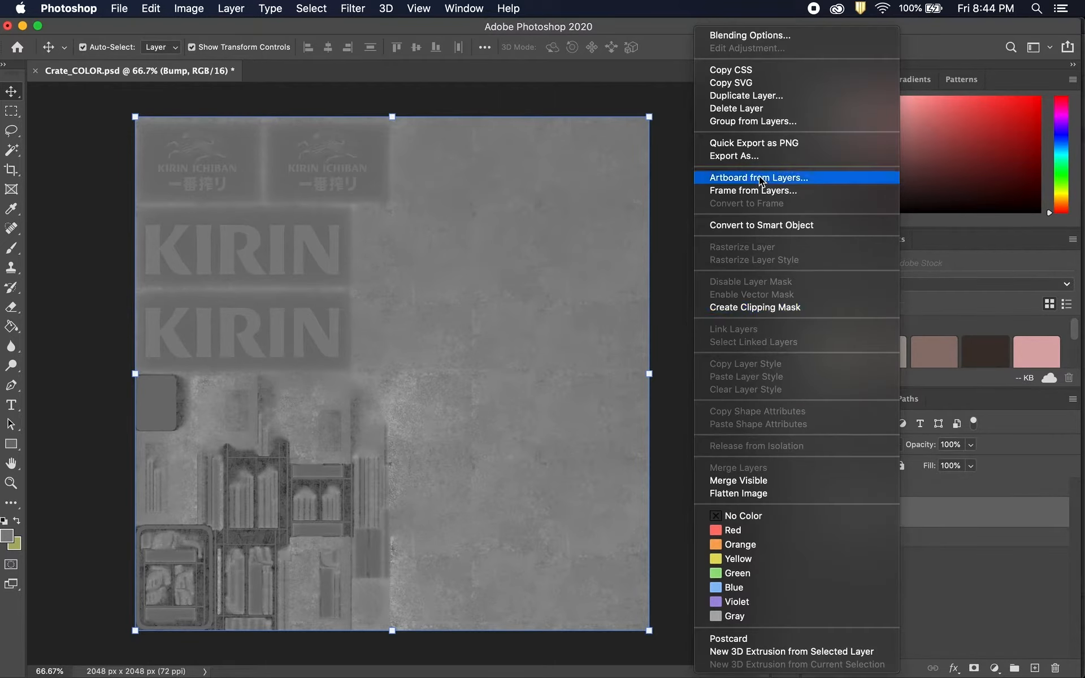
pyautogui.click(752, 95)
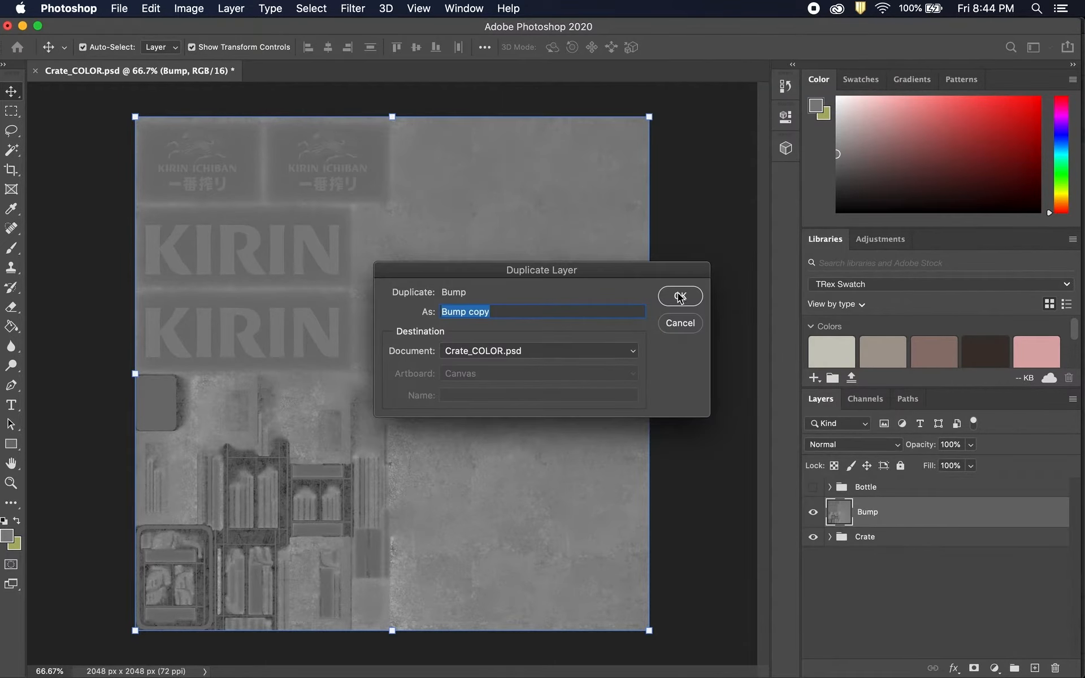
pyautogui.click(678, 298)
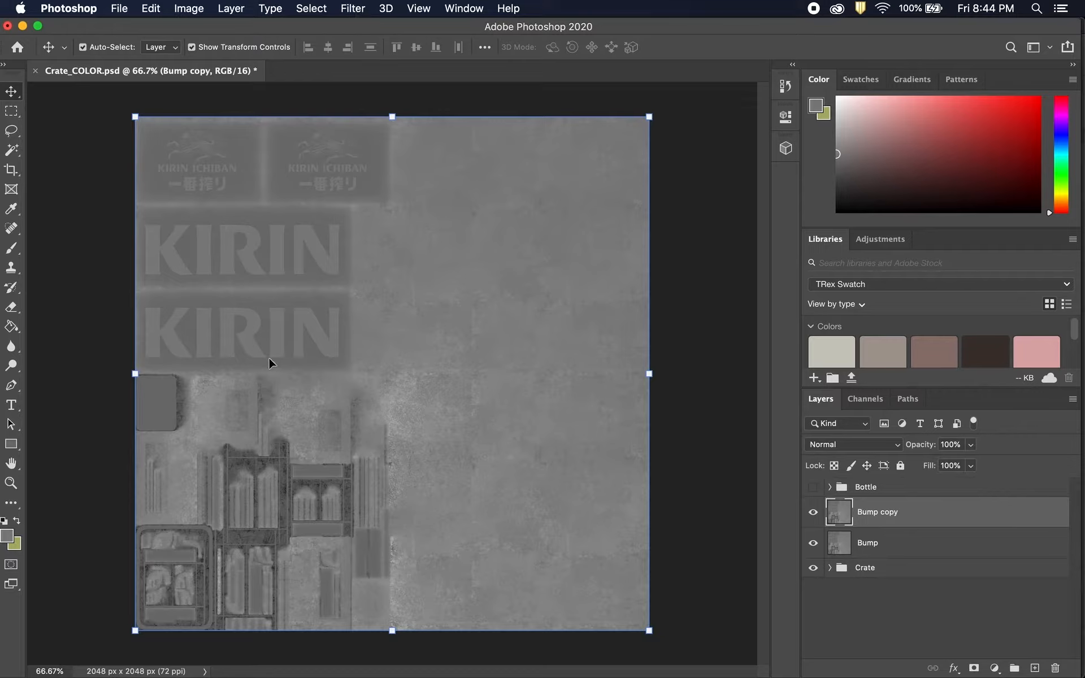
# Generate a normal map on the Bump copy layer with a blur of 0.4 and a detail scale of 75%.
pyautogui.click(353, 8)
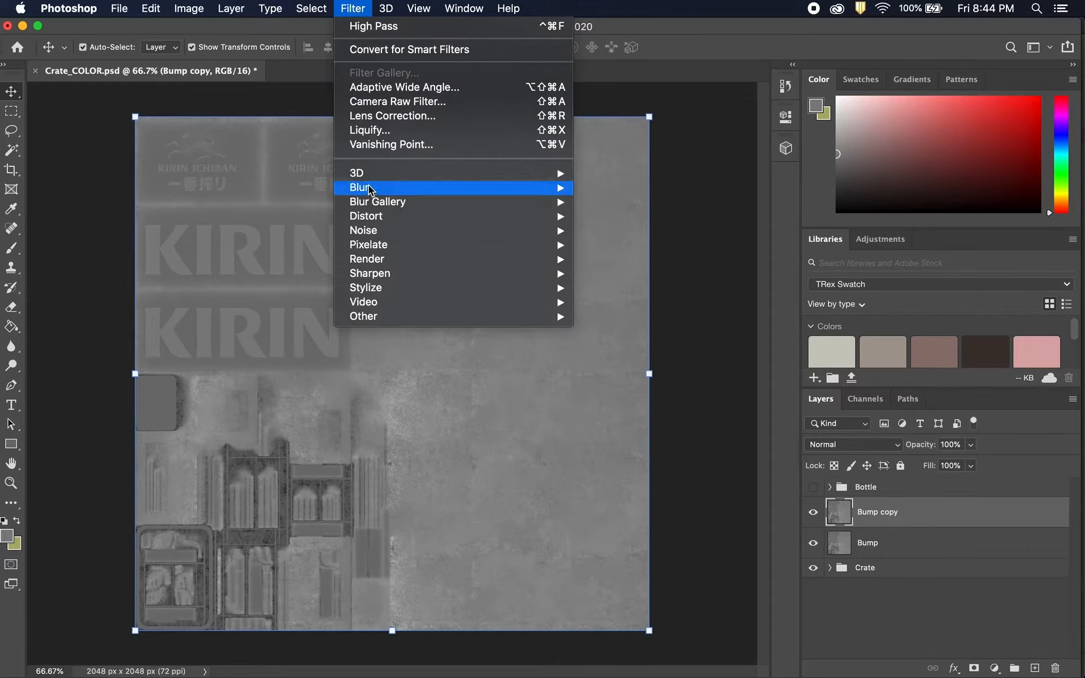
pyautogui.moveTo(370, 174)
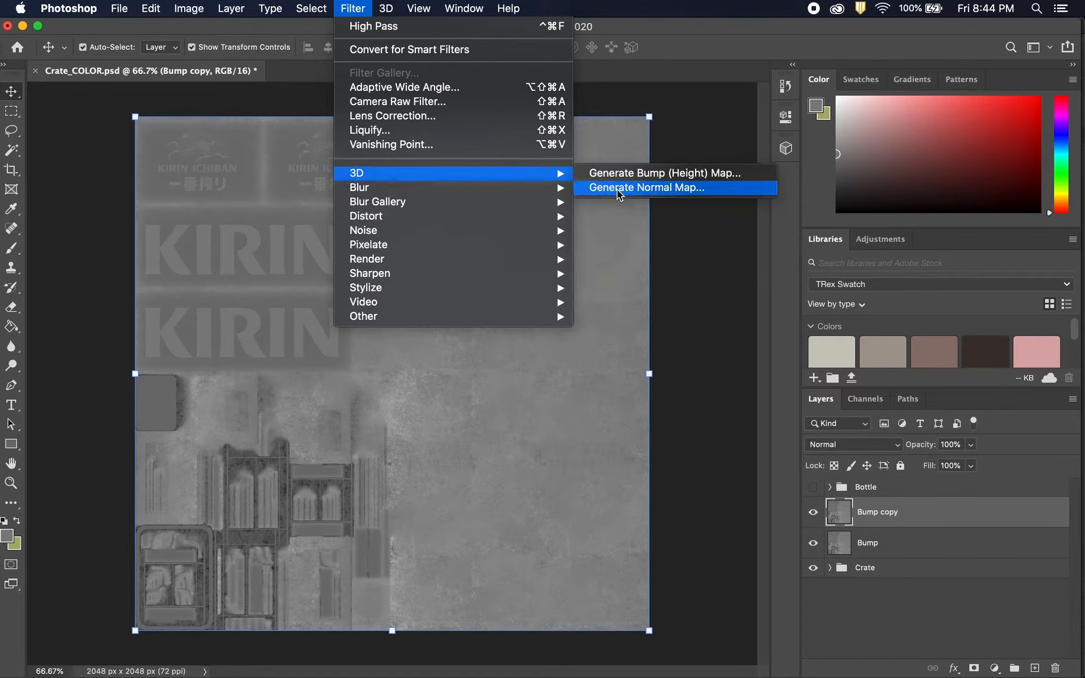
pyautogui.click(644, 188)
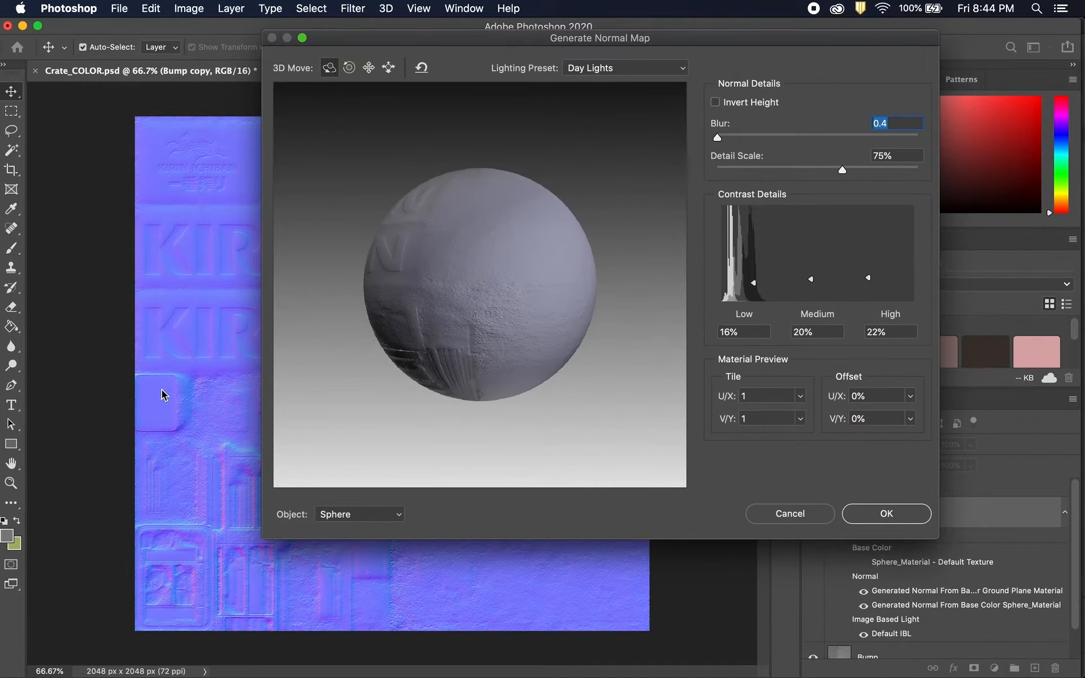
pyautogui.moveTo(400, 46); pyautogui.dragTo(518, 50)
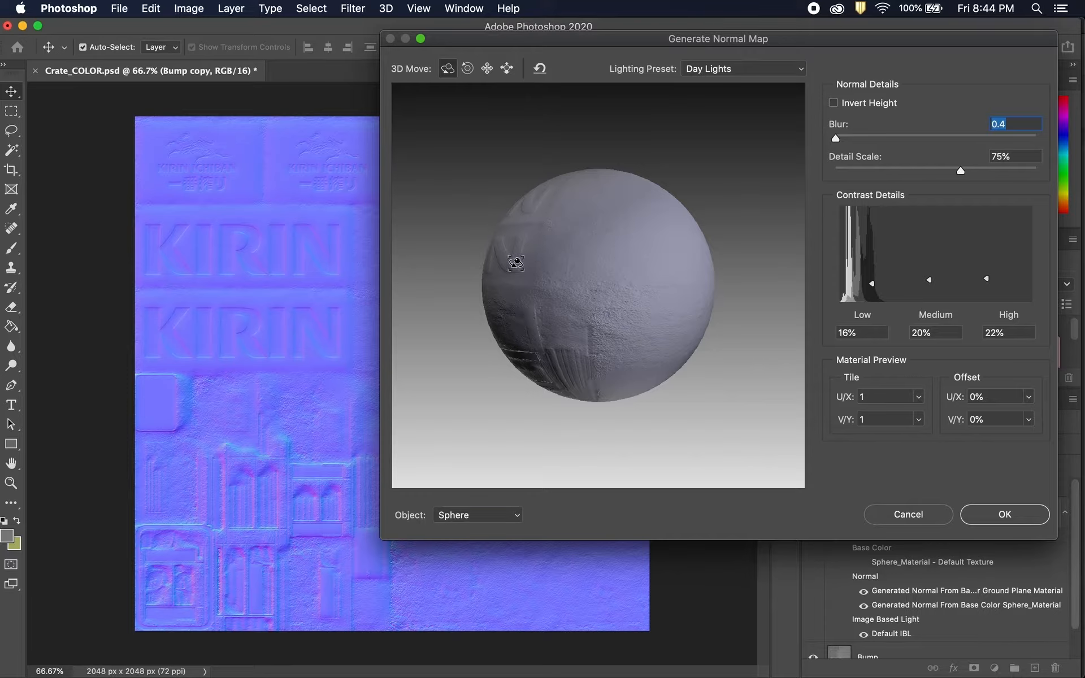
pyautogui.click(1012, 518)
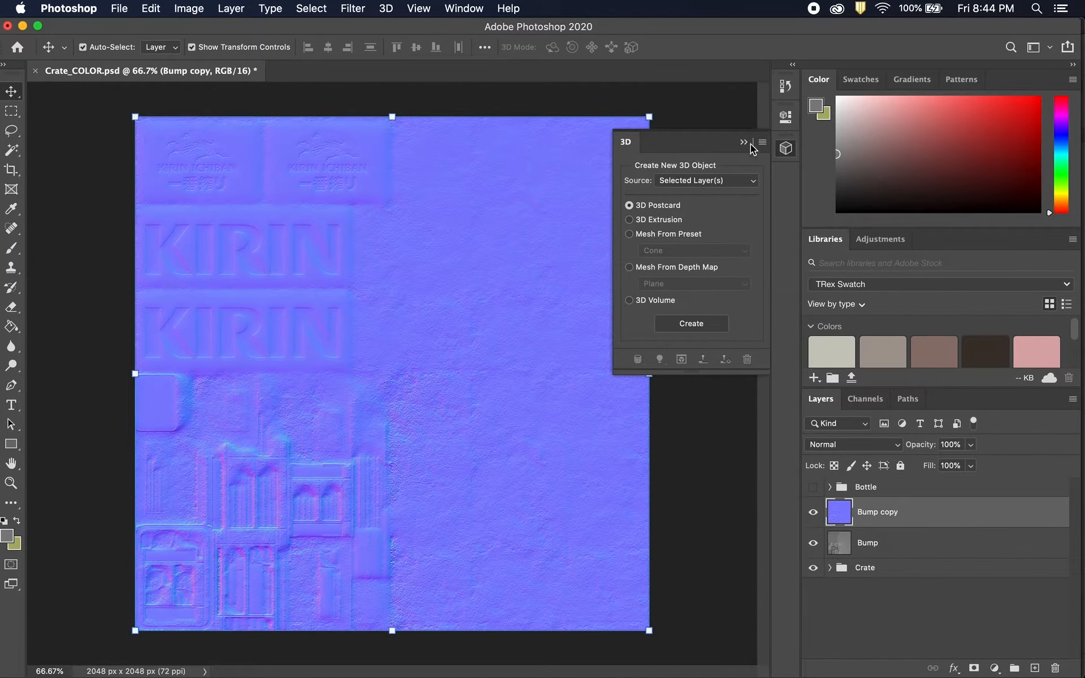
pyautogui.click(744, 143)
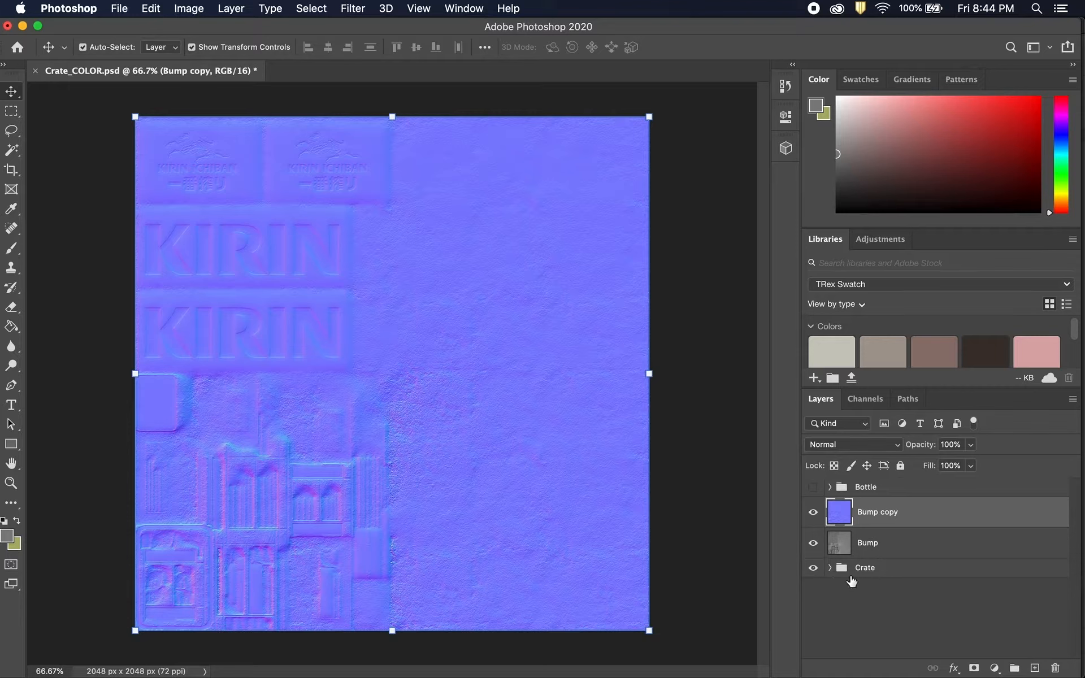
# Duplicate the Crate group as Crate copy and move the duplicate above the Bump copy layer.
pyautogui.click(897, 570)
pyautogui.rightClick(900, 570)
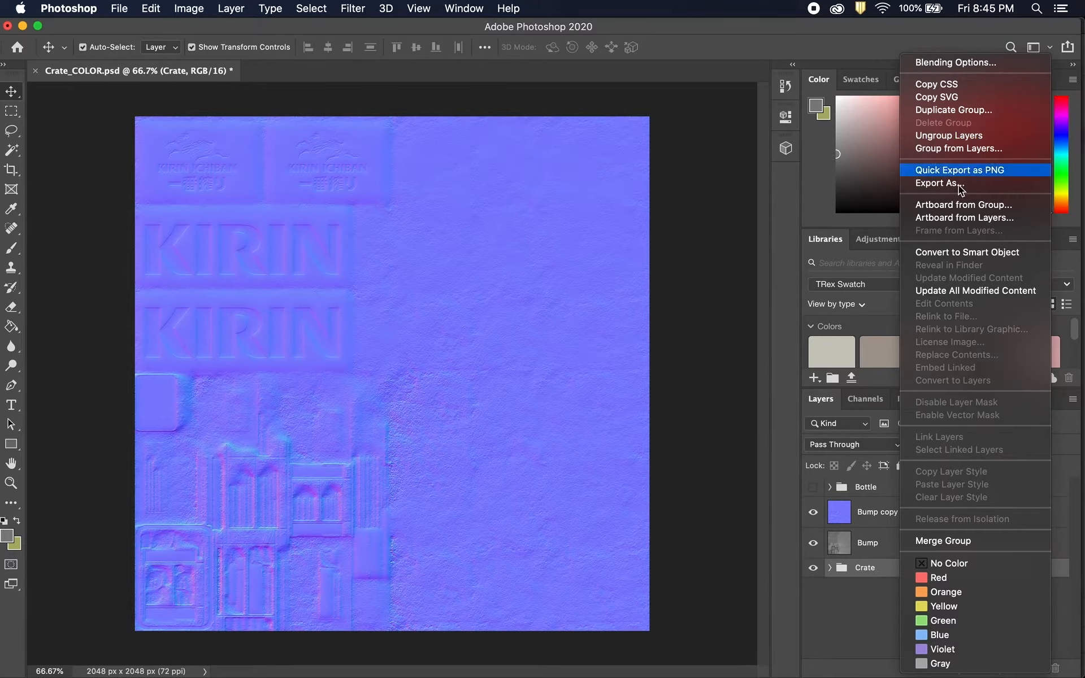
pyautogui.click(948, 110)
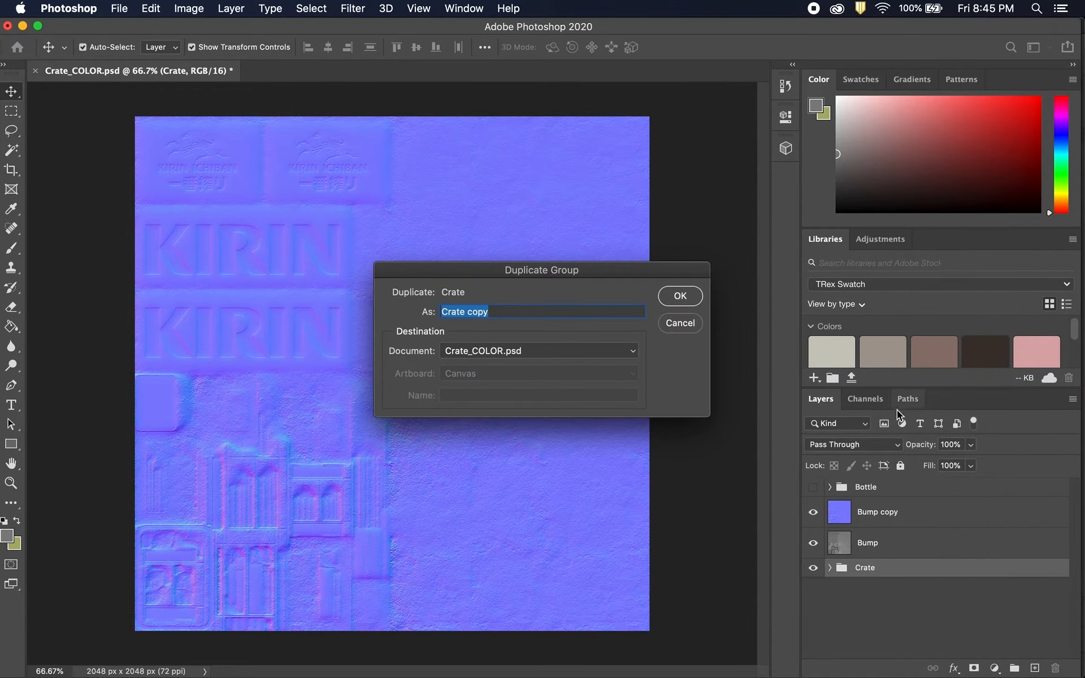
pyautogui.click(681, 296)
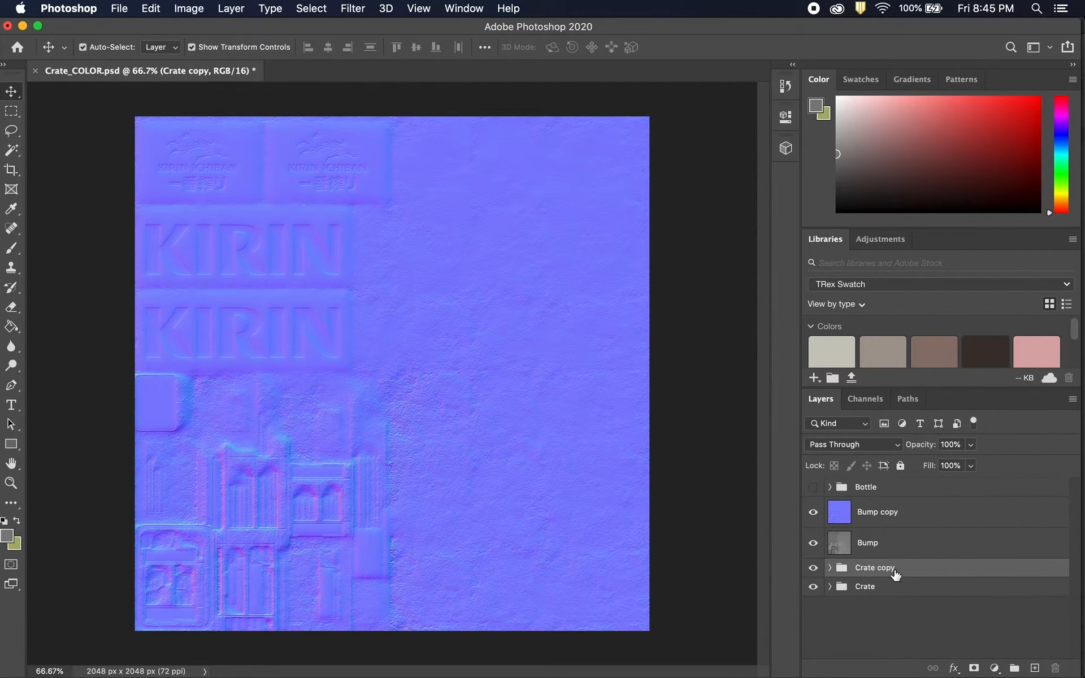
pyautogui.moveTo(893, 566); pyautogui.dragTo(881, 506)
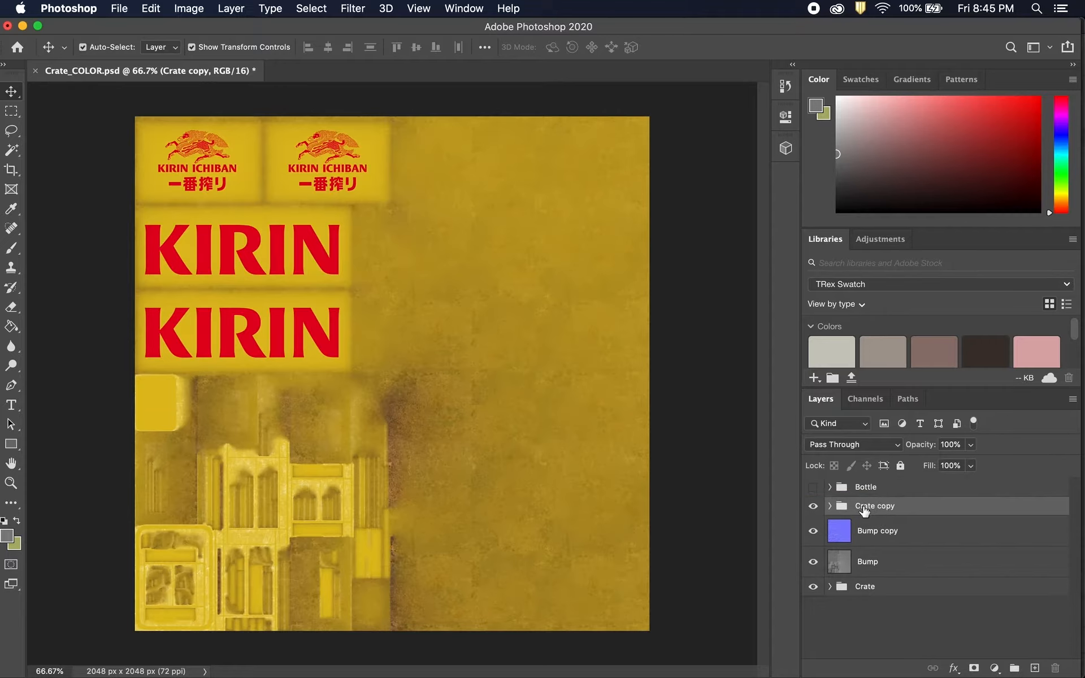
pyautogui.rightClick(923, 505)
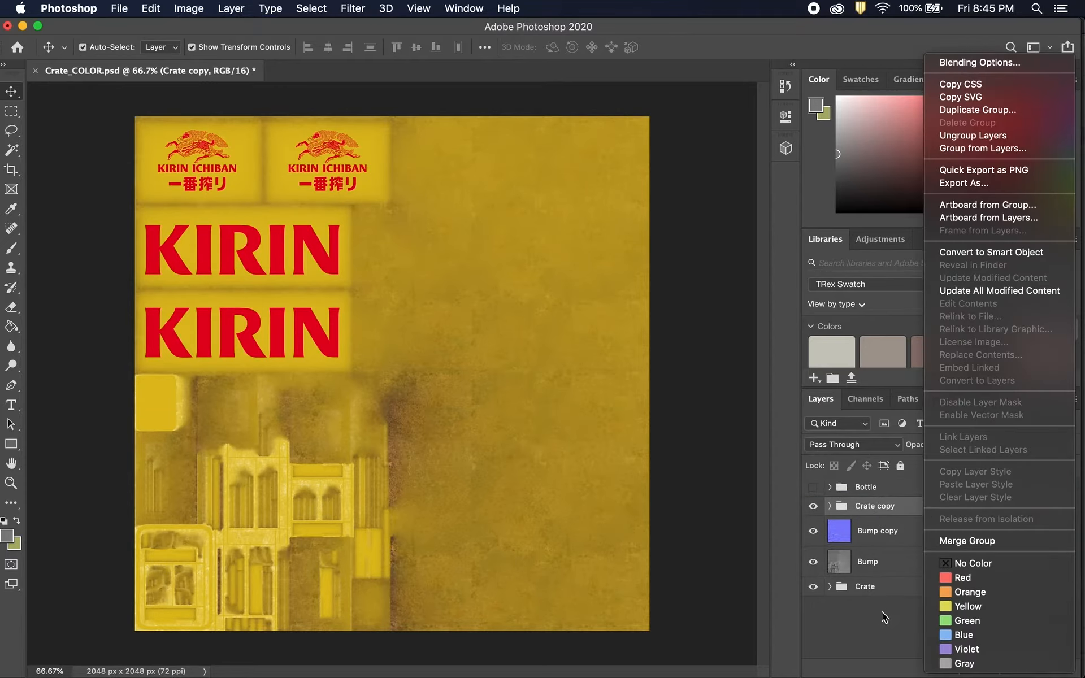
pyautogui.click(871, 629)
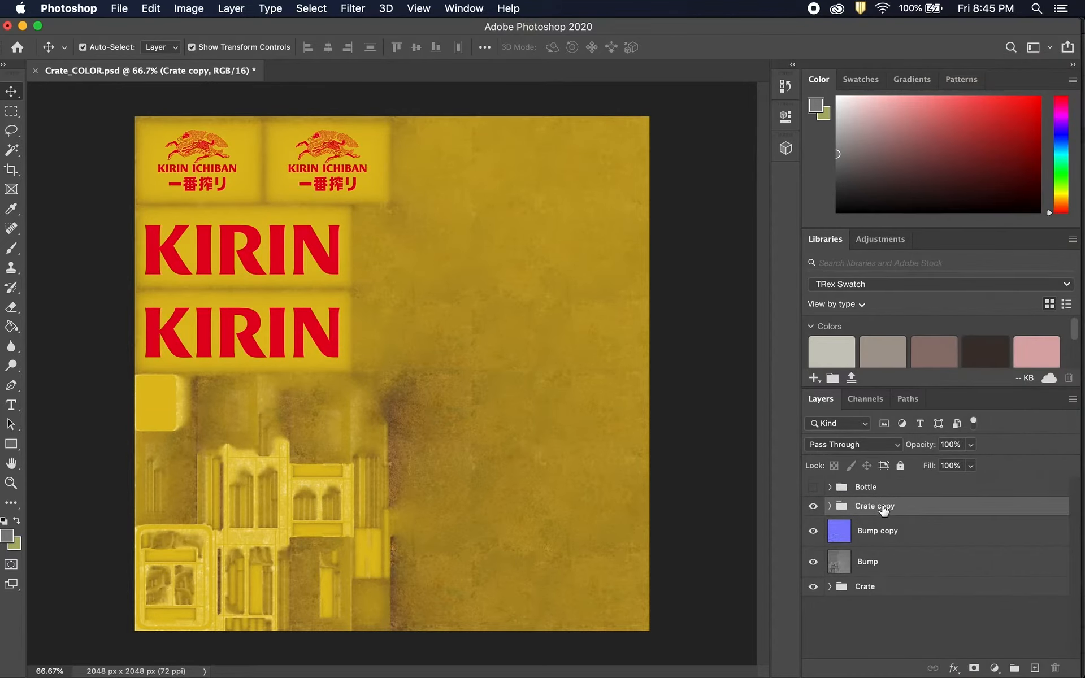
pyautogui.click(191, 11)
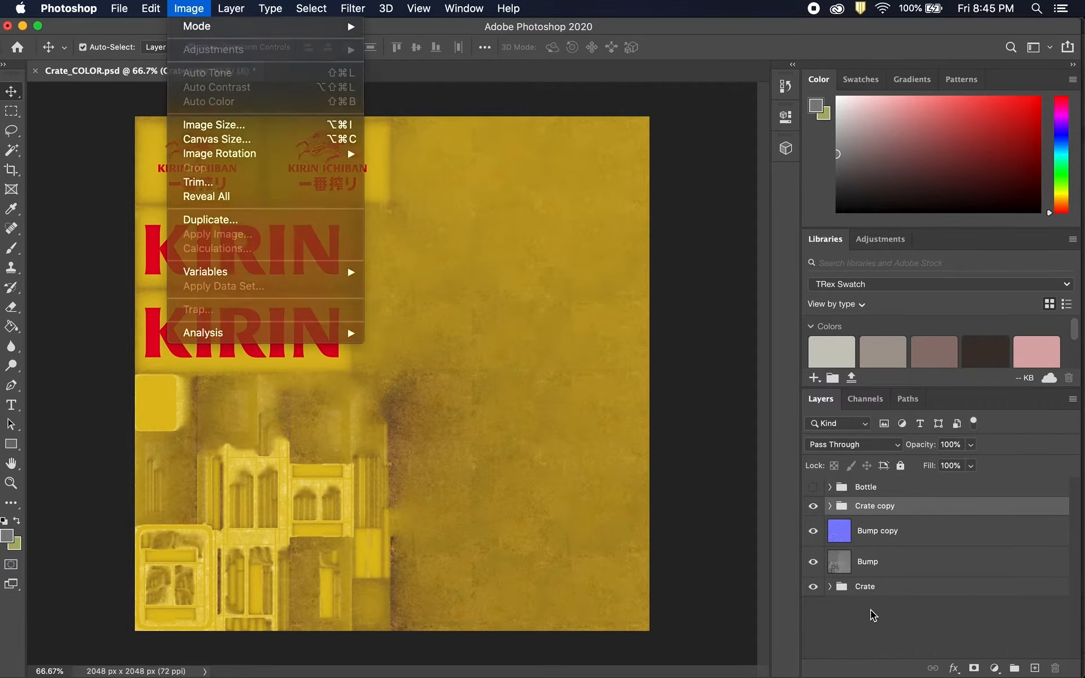
pyautogui.click(873, 614)
# Compare the texture with Layer 5 of the Crate copy group hidden and shown, and select that layer.
pyautogui.click(830, 505)
pyautogui.scroll(-5, 898, 585)
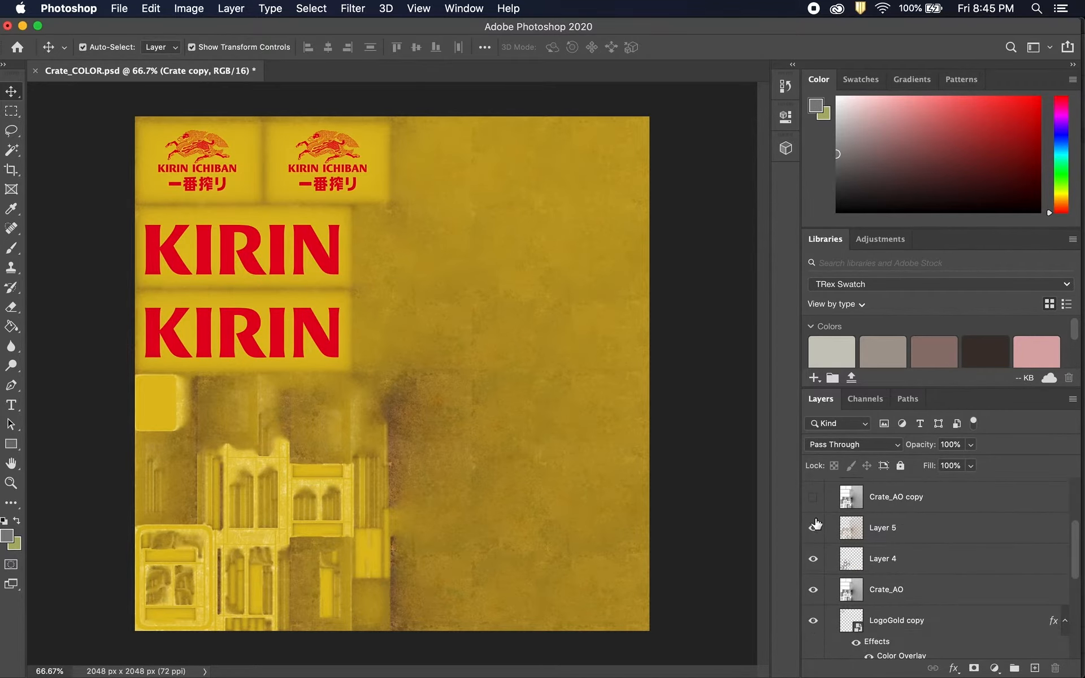
pyautogui.click(813, 528)
pyautogui.click(813, 527)
pyautogui.click(814, 531)
pyautogui.click(814, 531)
pyautogui.click(813, 531)
pyautogui.click(813, 531)
pyautogui.click(908, 530)
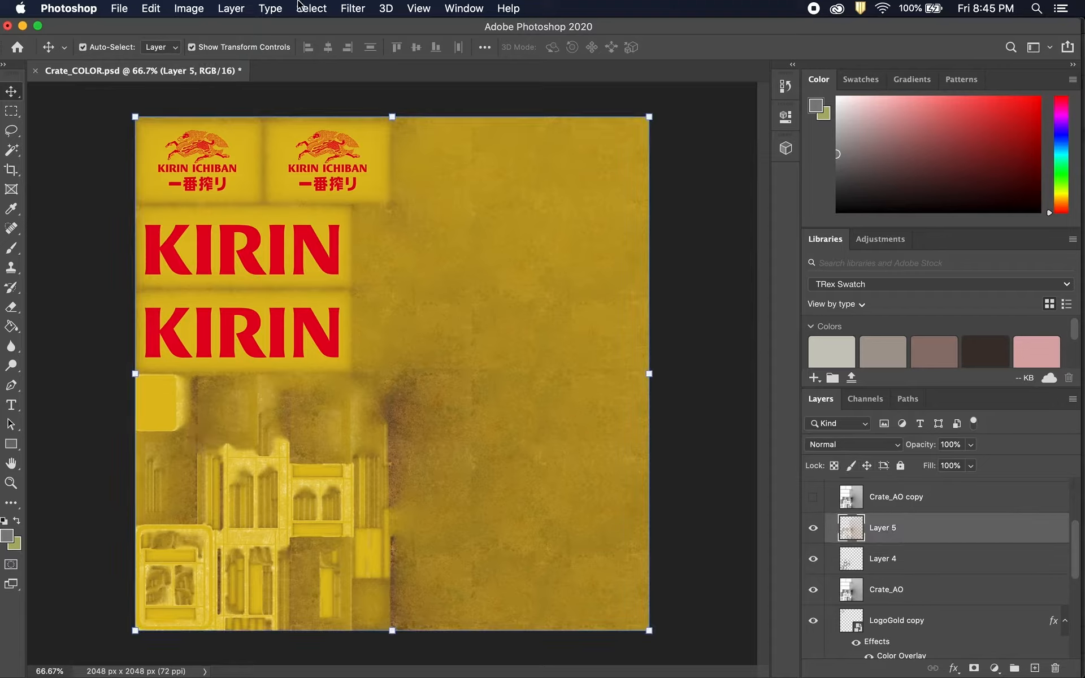
# Convert Layer 5 to black and white with the yellows at 169% and the reds raised well above their default.
pyautogui.click(189, 8)
pyautogui.moveTo(209, 56)
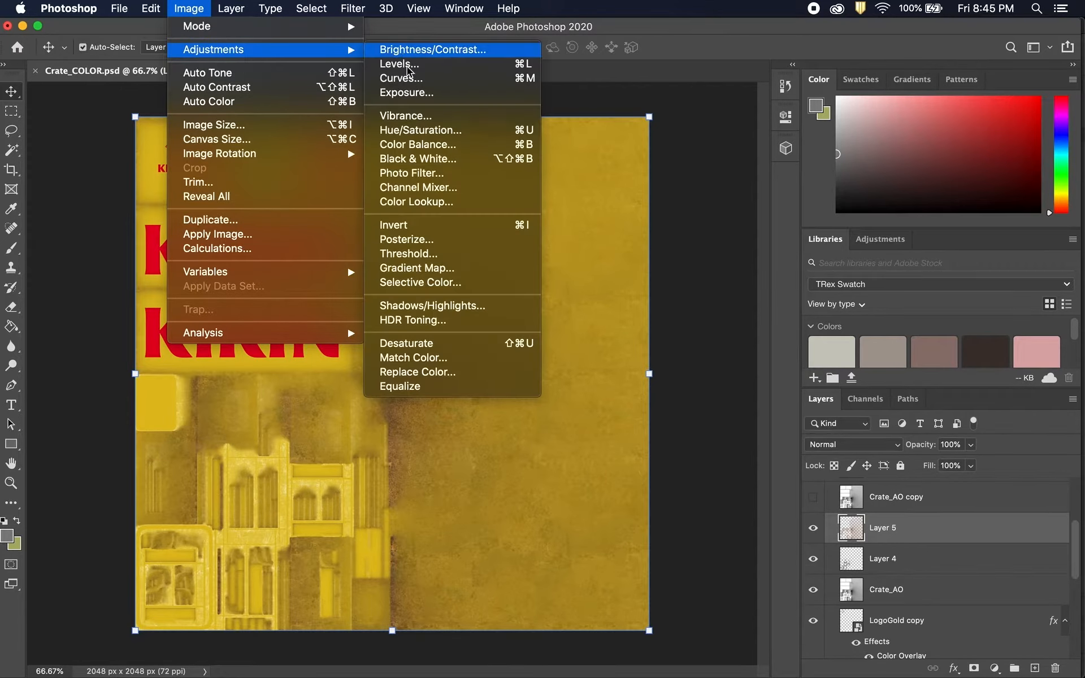
pyautogui.click(425, 160)
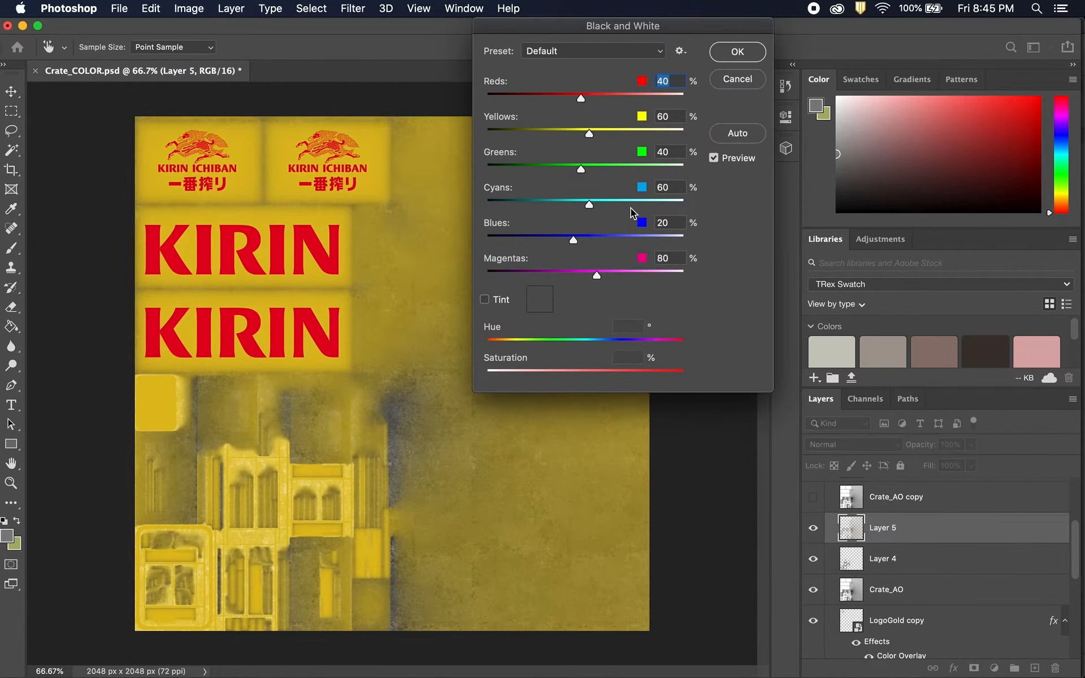
pyautogui.moveTo(580, 98); pyautogui.dragTo(633, 135)
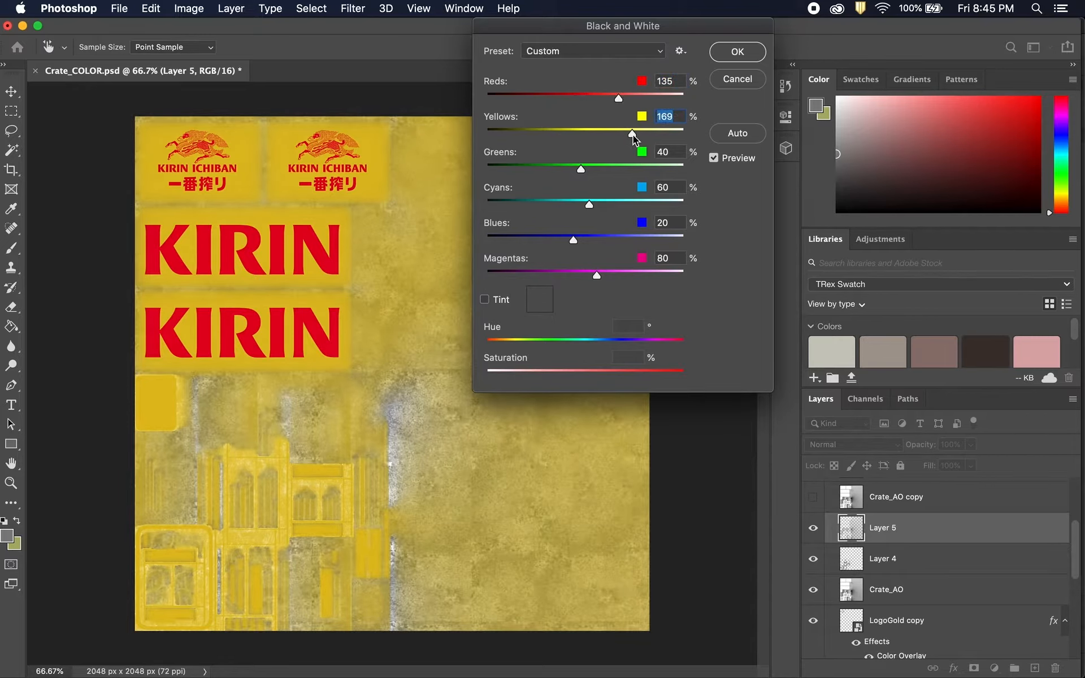
pyautogui.click(661, 100)
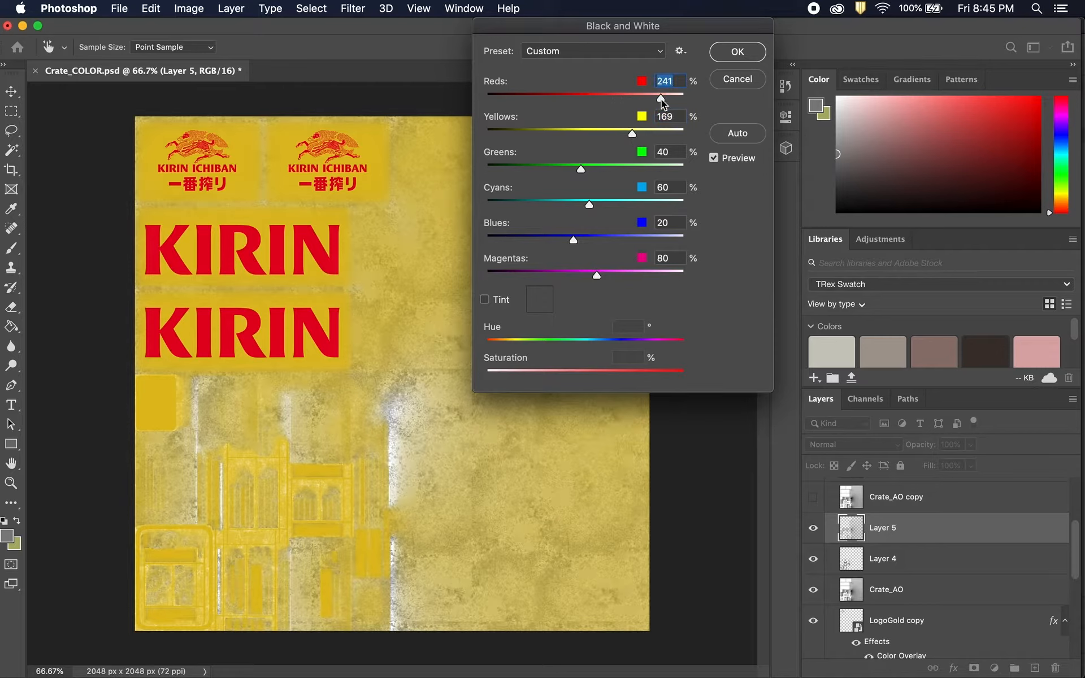
pyautogui.moveTo(661, 99); pyautogui.dragTo(648, 99)
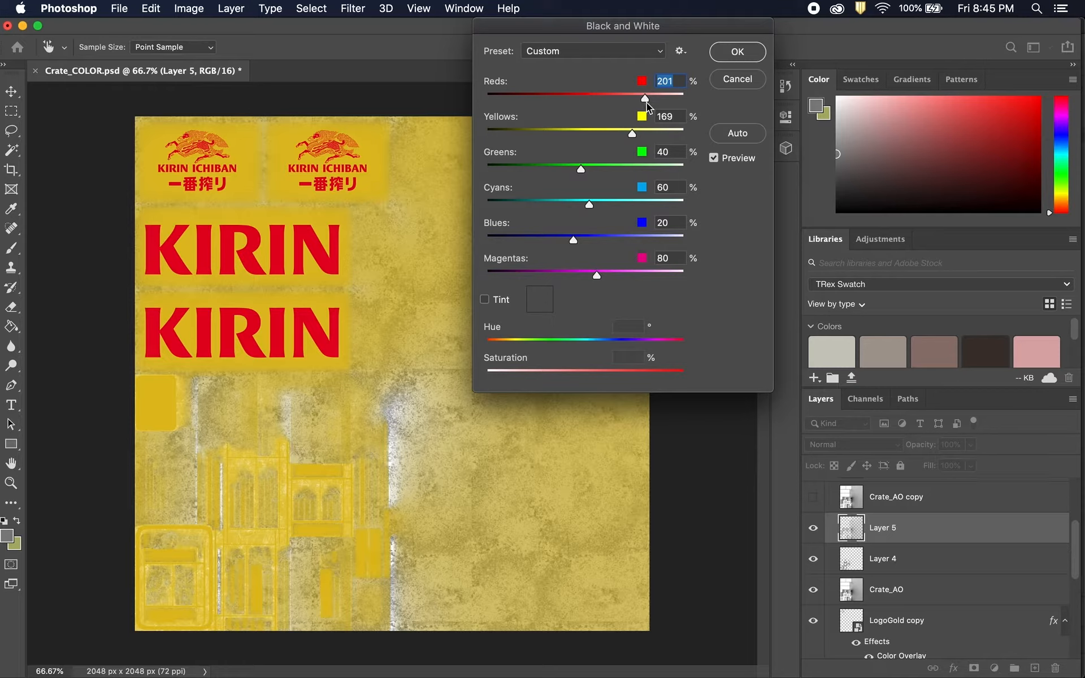
pyautogui.moveTo(640, 97); pyautogui.dragTo(638, 97)
pyautogui.click(724, 57)
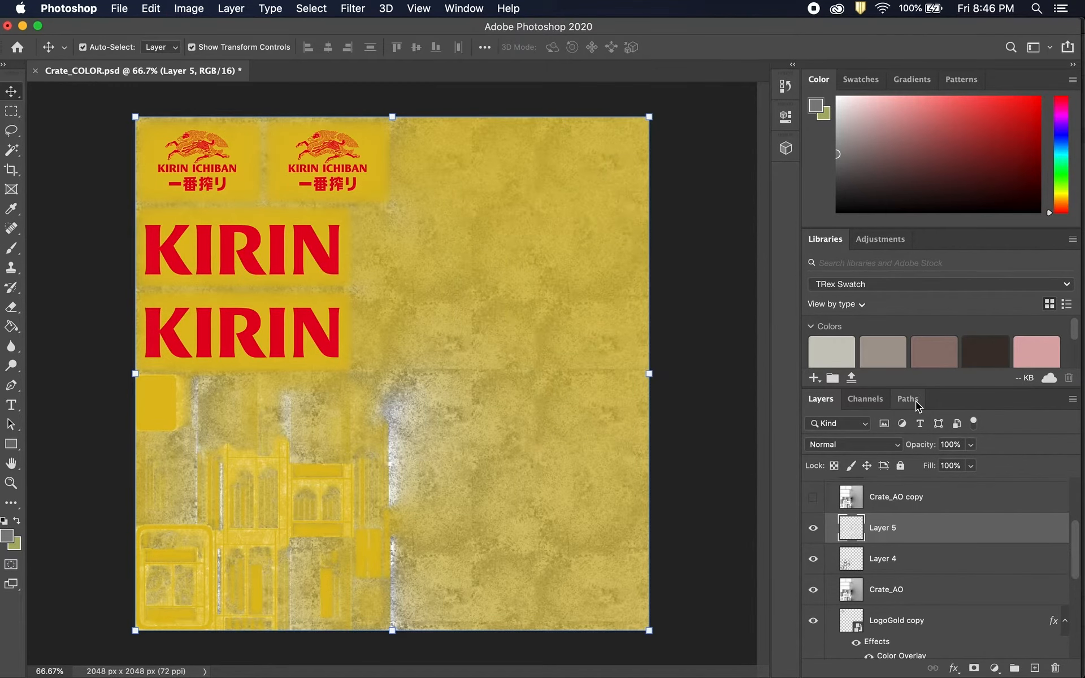
# Compare the texture with Layer 4 and Crate_AO hidden and shown, and leave the Crate_AO layer hidden.
pyautogui.click(813, 559)
pyautogui.click(813, 558)
pyautogui.click(931, 561)
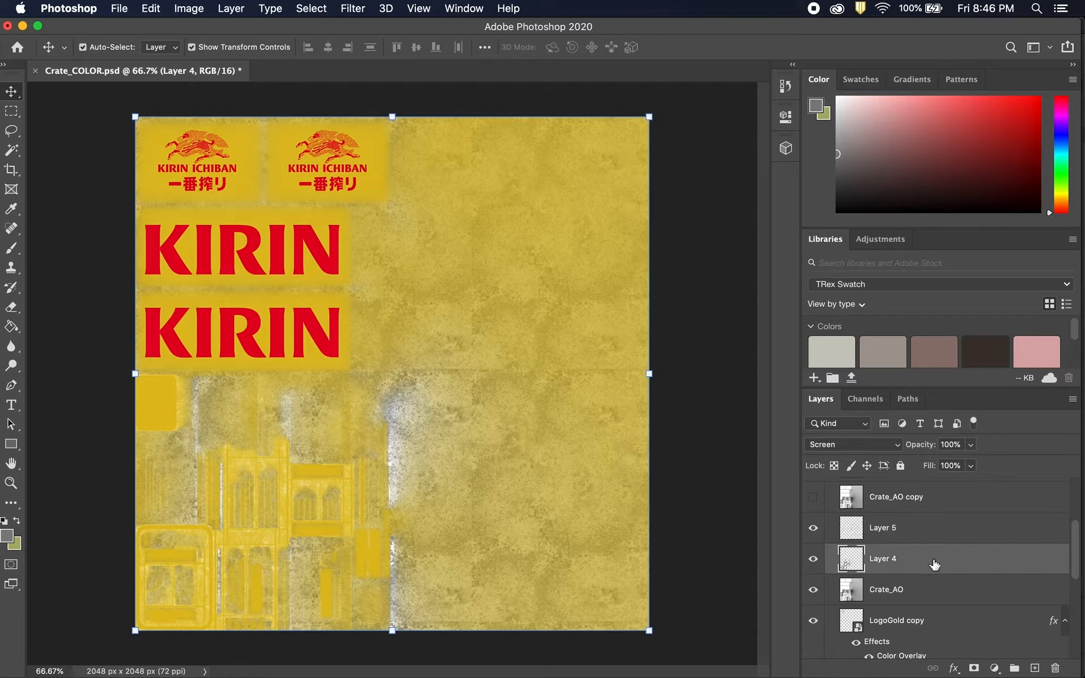
pyautogui.scroll(-2, 1076, 539)
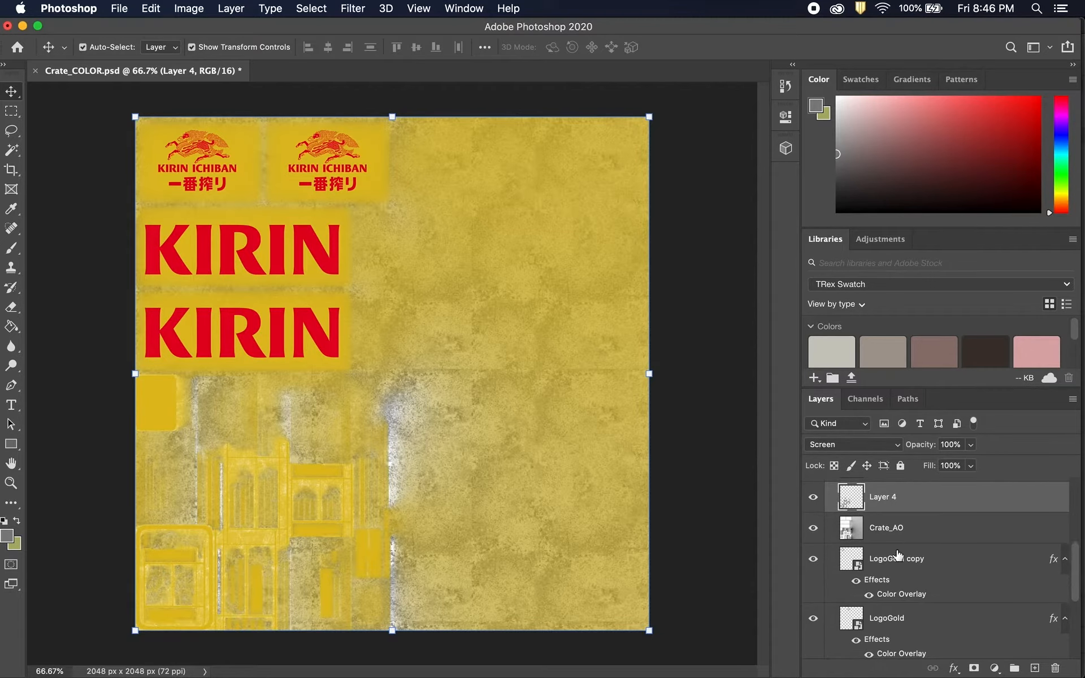
pyautogui.click(817, 529)
pyautogui.click(920, 529)
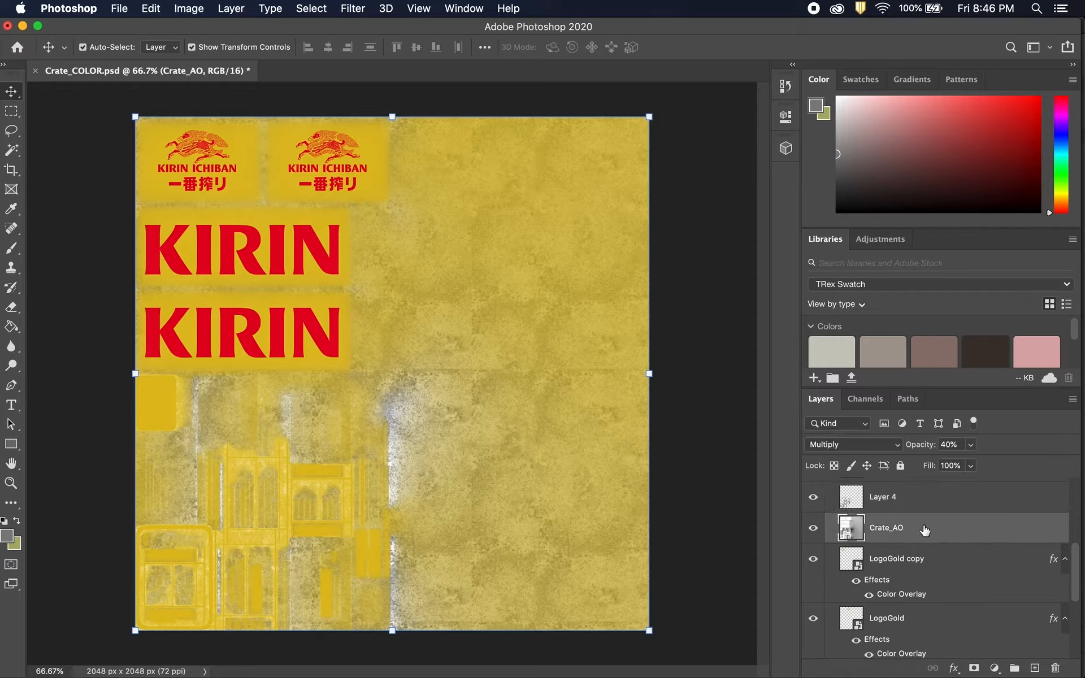
pyautogui.click(813, 528)
pyautogui.click(813, 529)
pyautogui.click(812, 528)
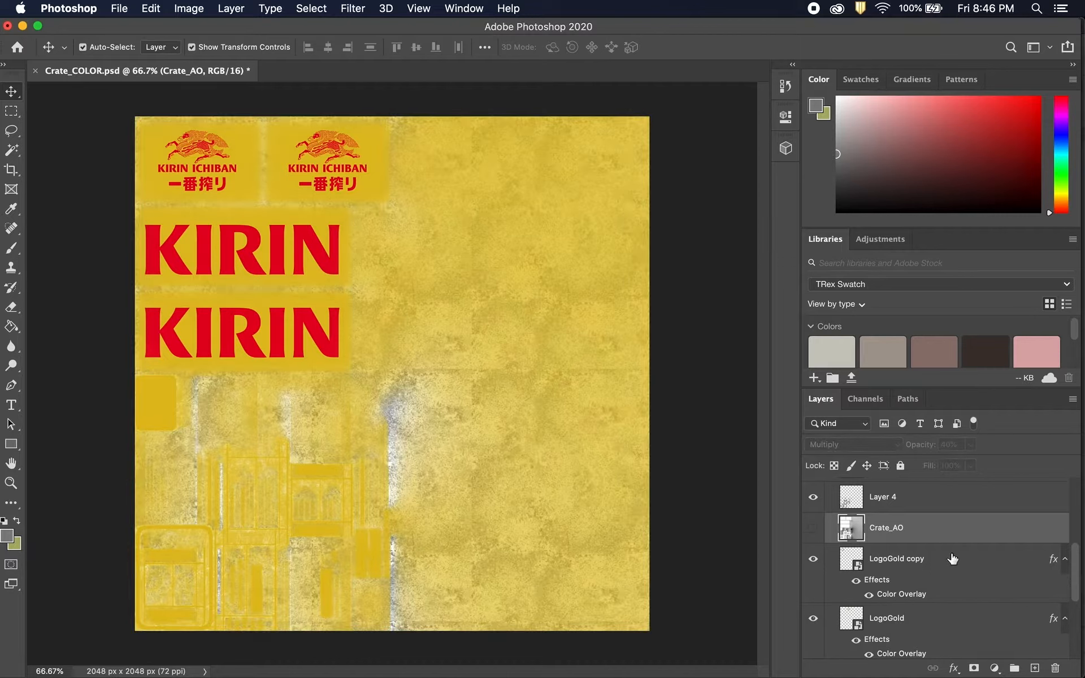
# Merge the LogoGold copy, LogoGold and both 1280px-Kirin_logo layers into a single layer.
pyautogui.click(953, 559)
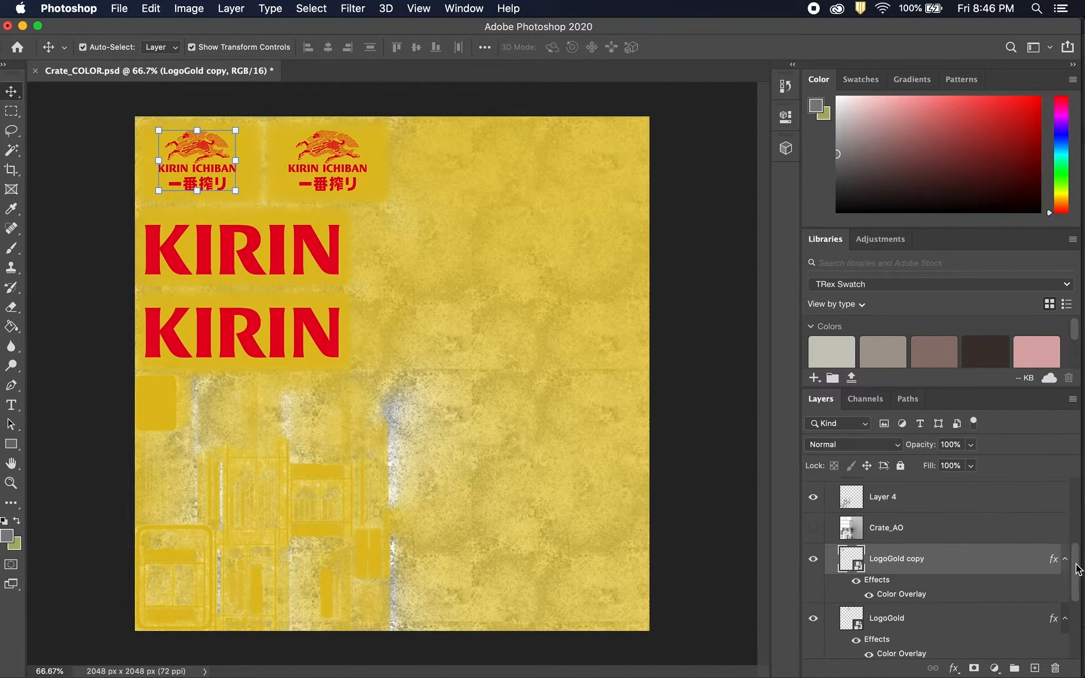
pyautogui.moveTo(1075, 564); pyautogui.dragTo(1077, 588)
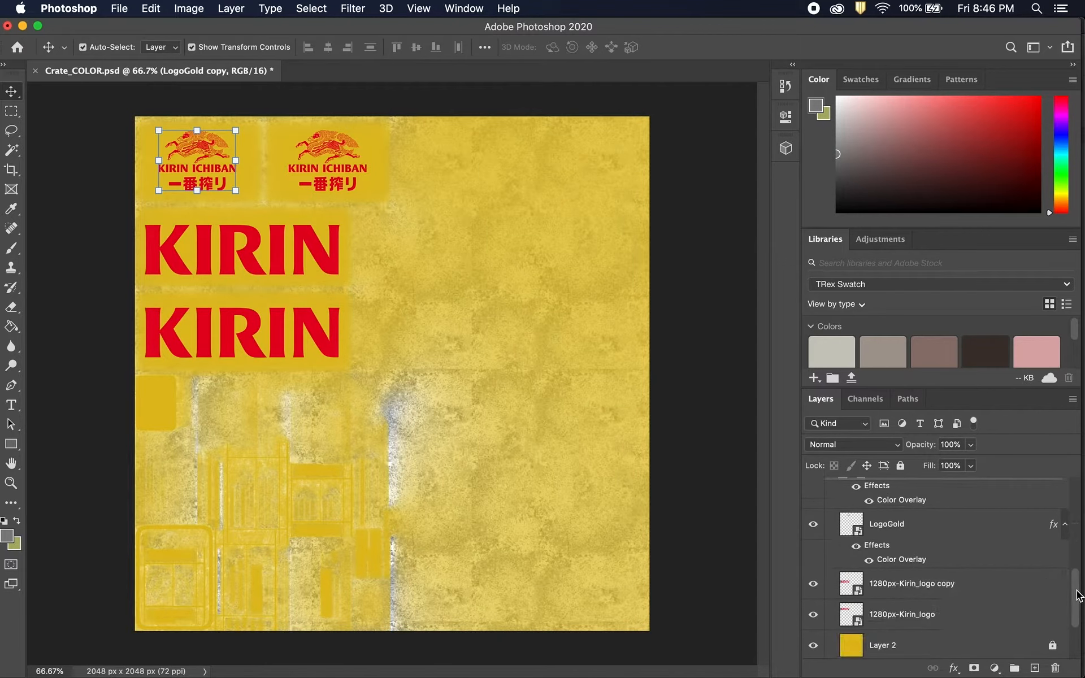
pyautogui.keyDown('shift'); pyautogui.click(945, 618); pyautogui.keyUp('shift')
pyautogui.rightClick(939, 528)
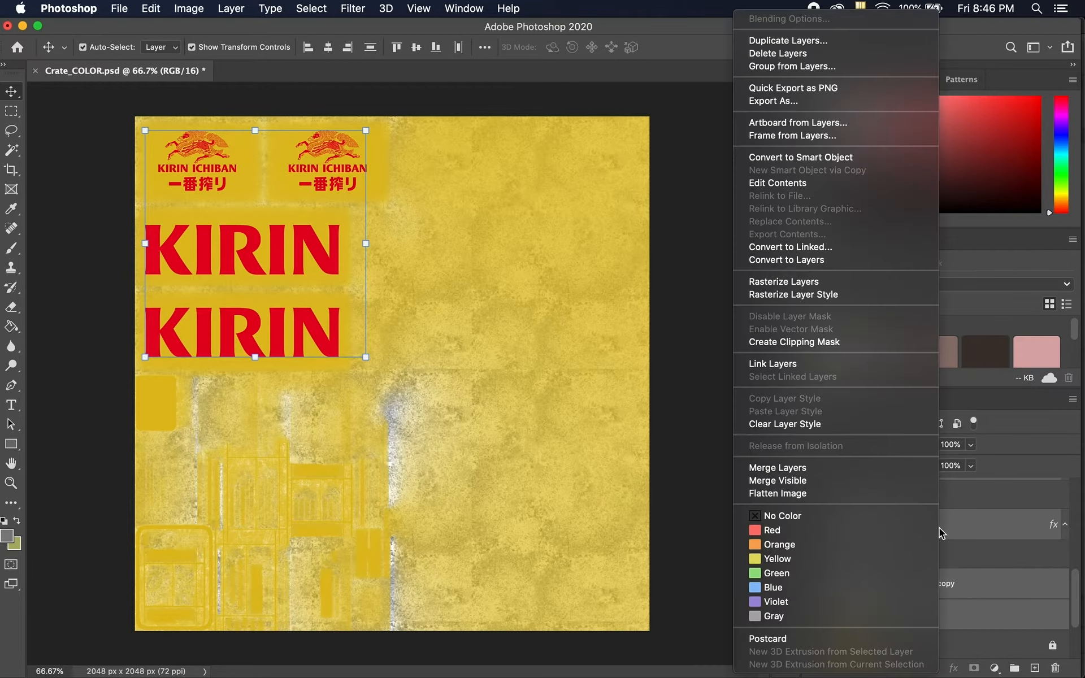
pyautogui.click(836, 471)
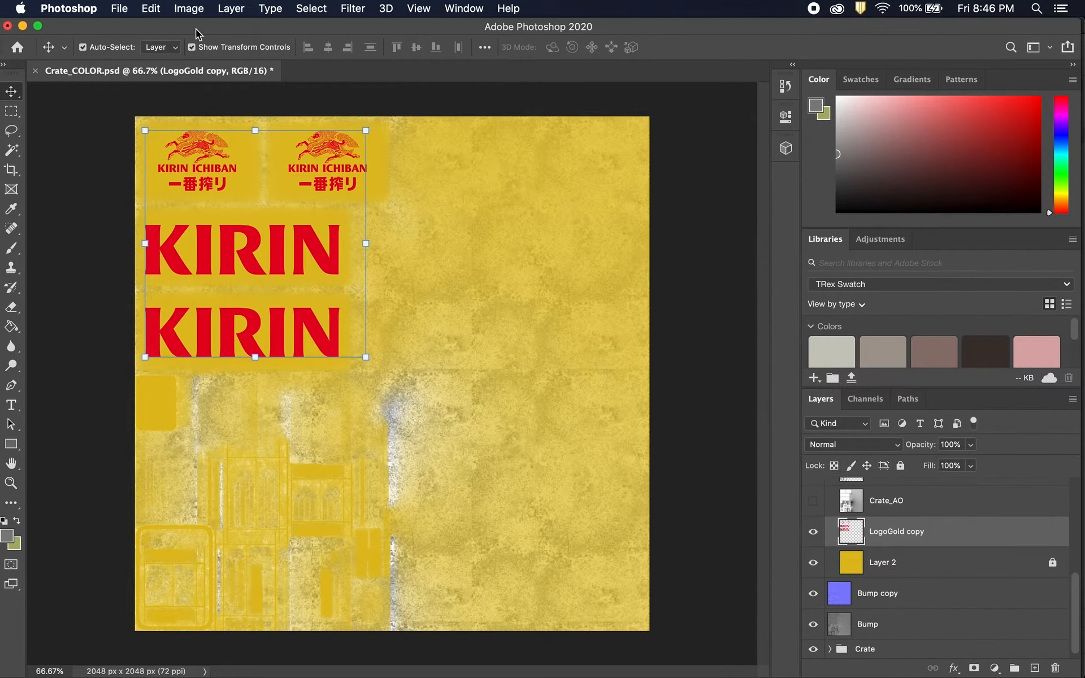
# Convert the merged logo layer to black and white with the reds at 26%.
pyautogui.click(188, 8)
pyautogui.moveTo(226, 49)
pyautogui.click(430, 158)
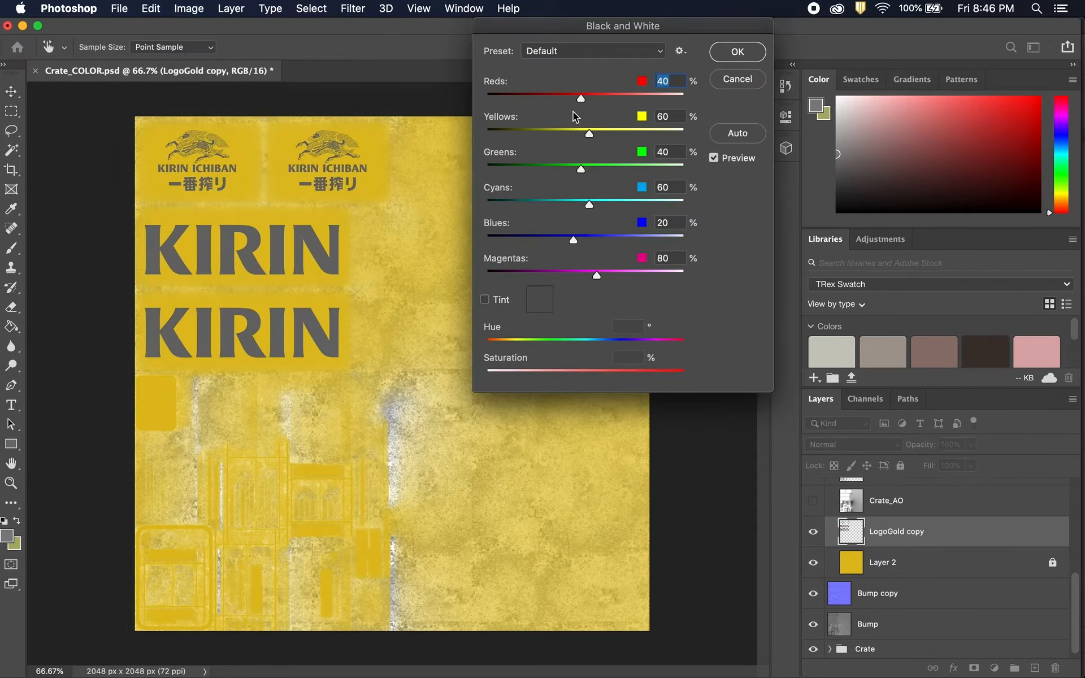
pyautogui.moveTo(578, 98); pyautogui.dragTo(577, 98)
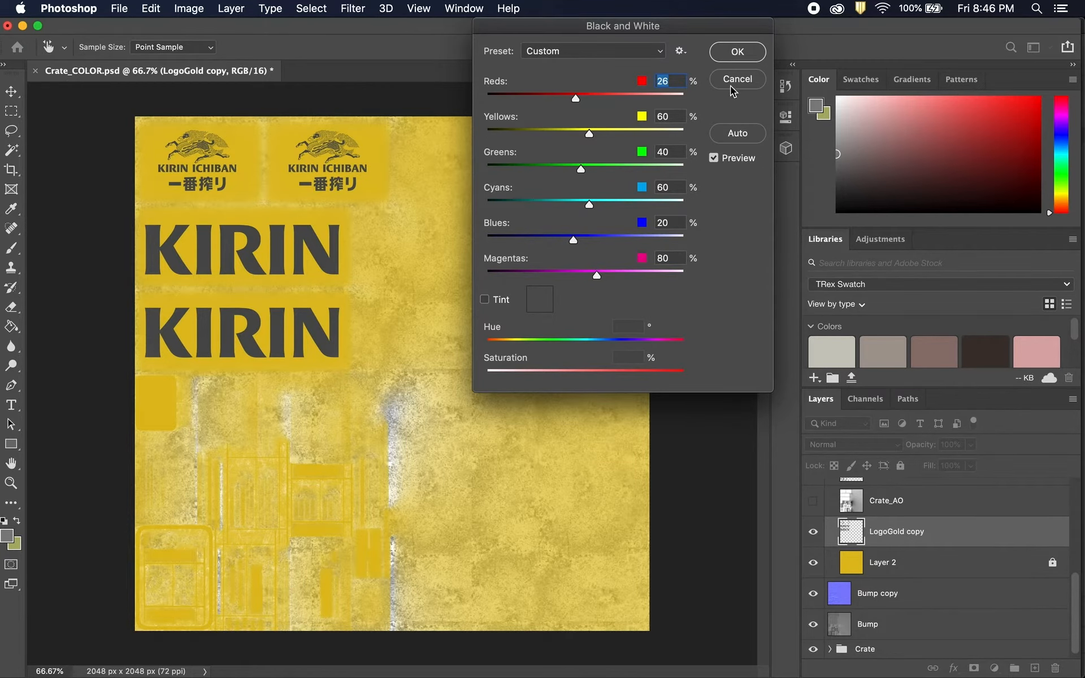
pyautogui.click(751, 51)
# Unlock Layer 2 and convert it to black and white with the yellows at 38%.
pyautogui.click(933, 564)
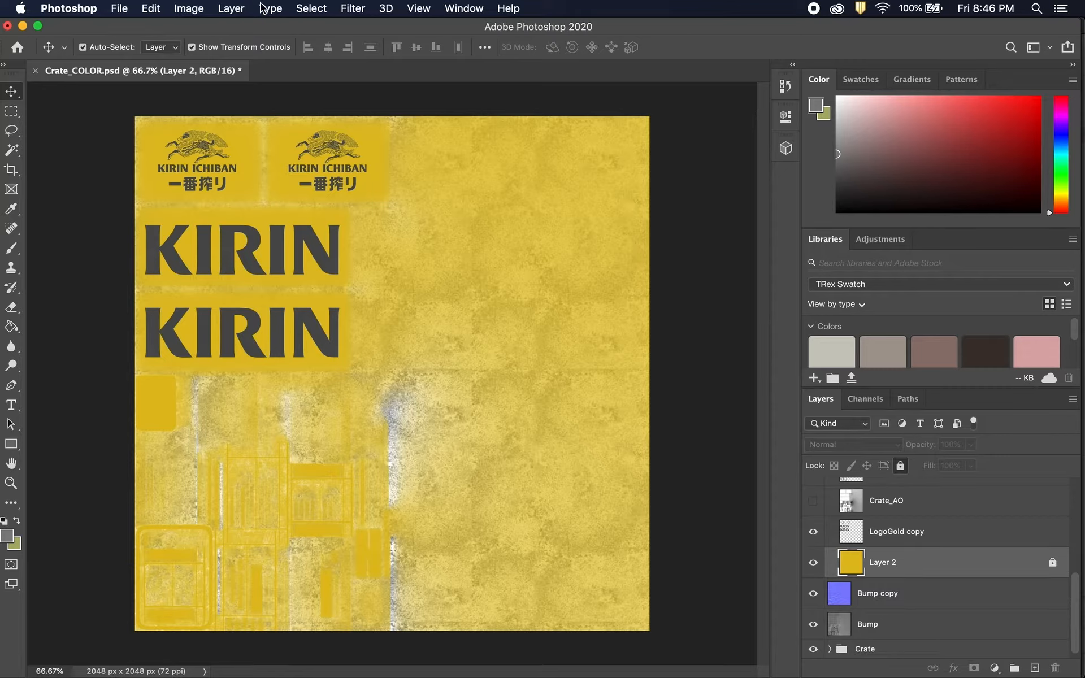
pyautogui.click(231, 8)
pyautogui.moveTo(208, 10)
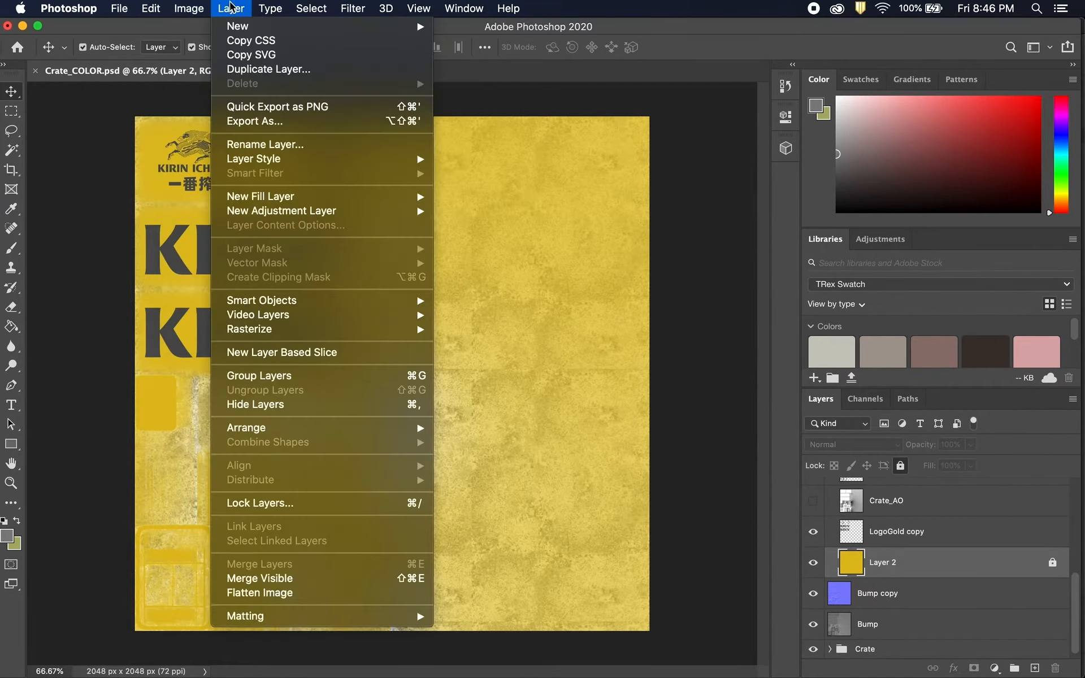
pyautogui.click(923, 576)
pyautogui.click(1052, 562)
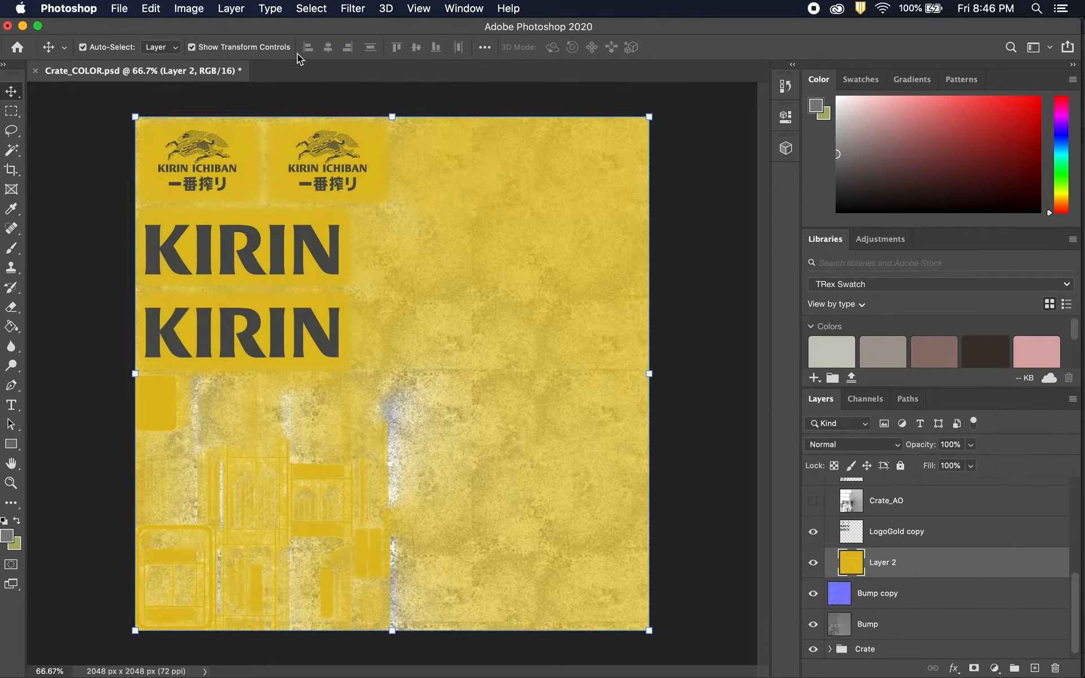
pyautogui.click(188, 9)
pyautogui.moveTo(213, 50)
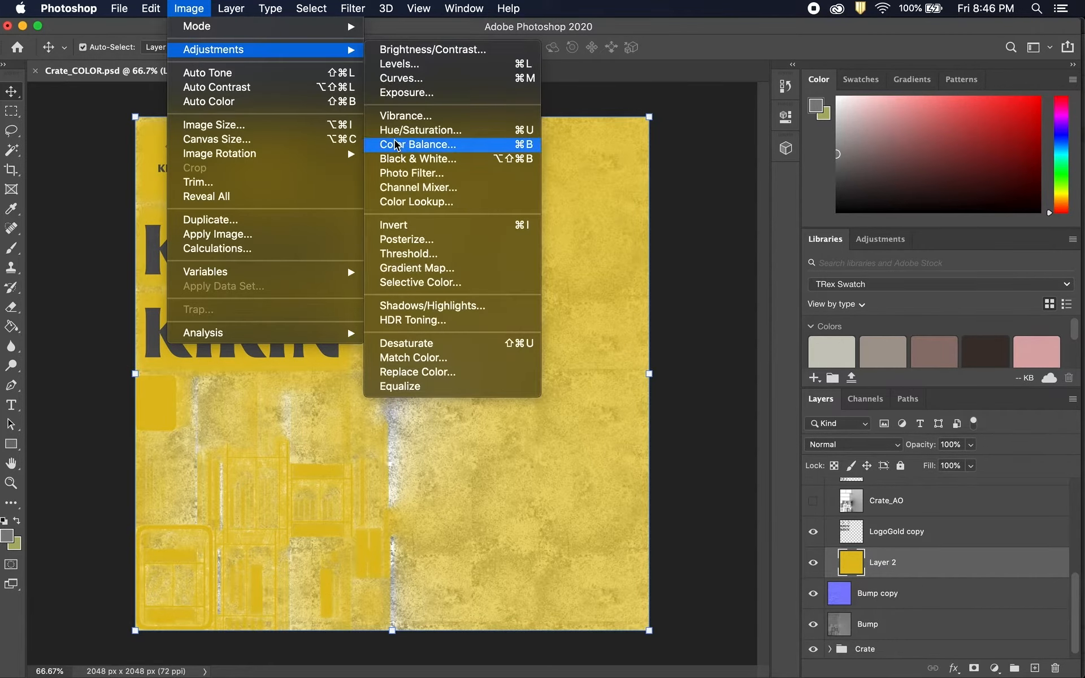
pyautogui.click(404, 159)
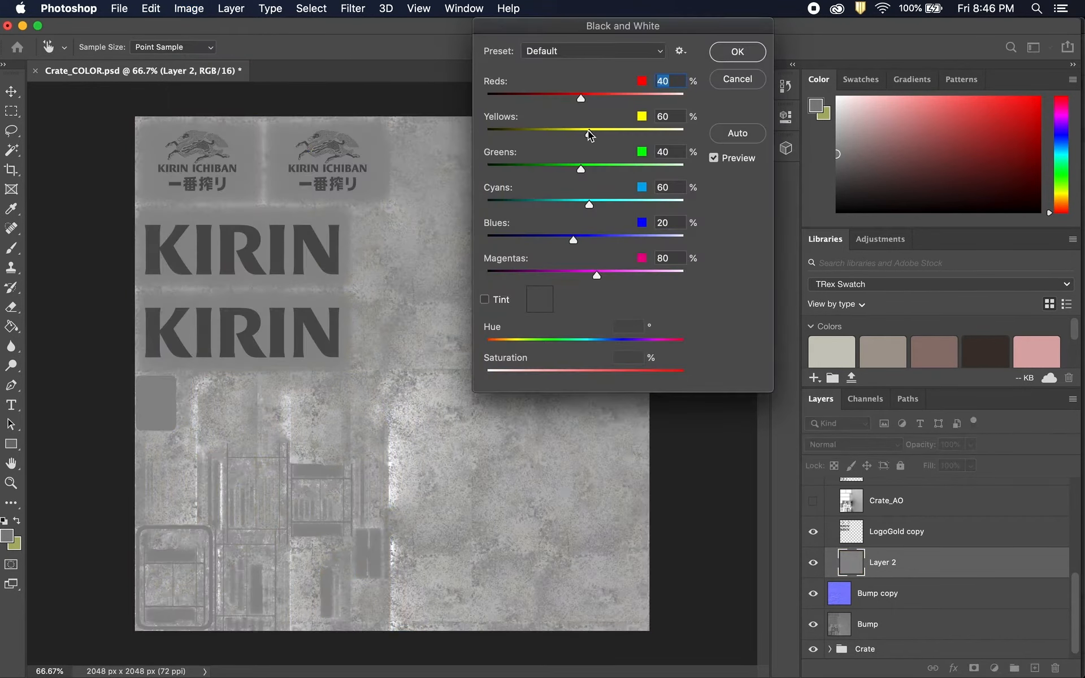
pyautogui.moveTo(589, 136); pyautogui.dragTo(581, 135)
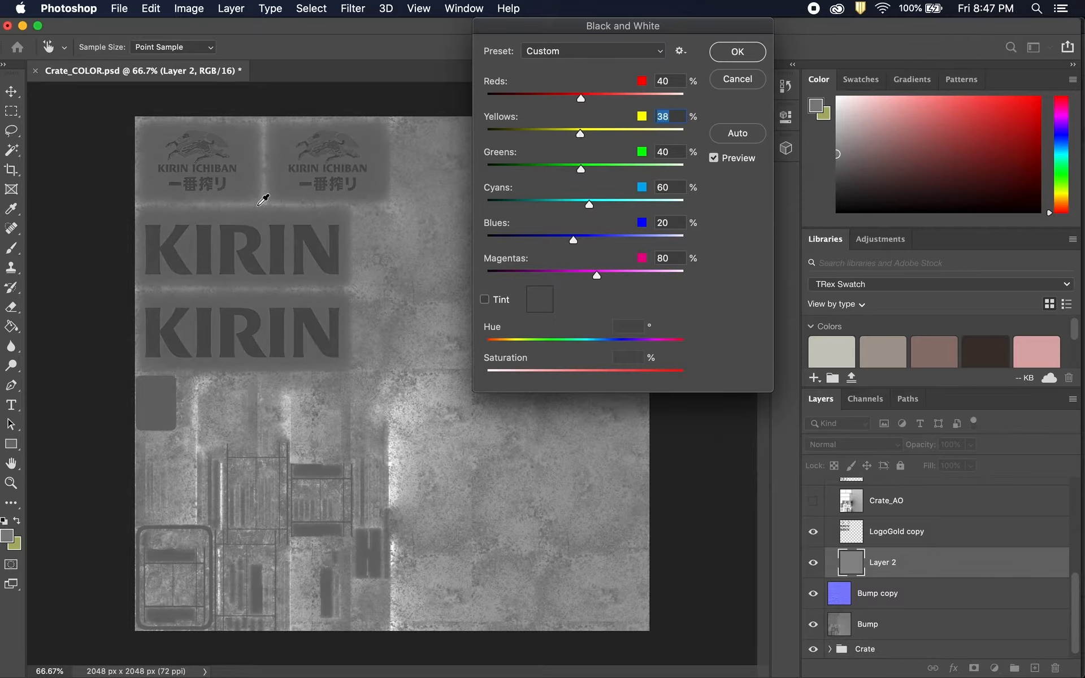
pyautogui.click(737, 52)
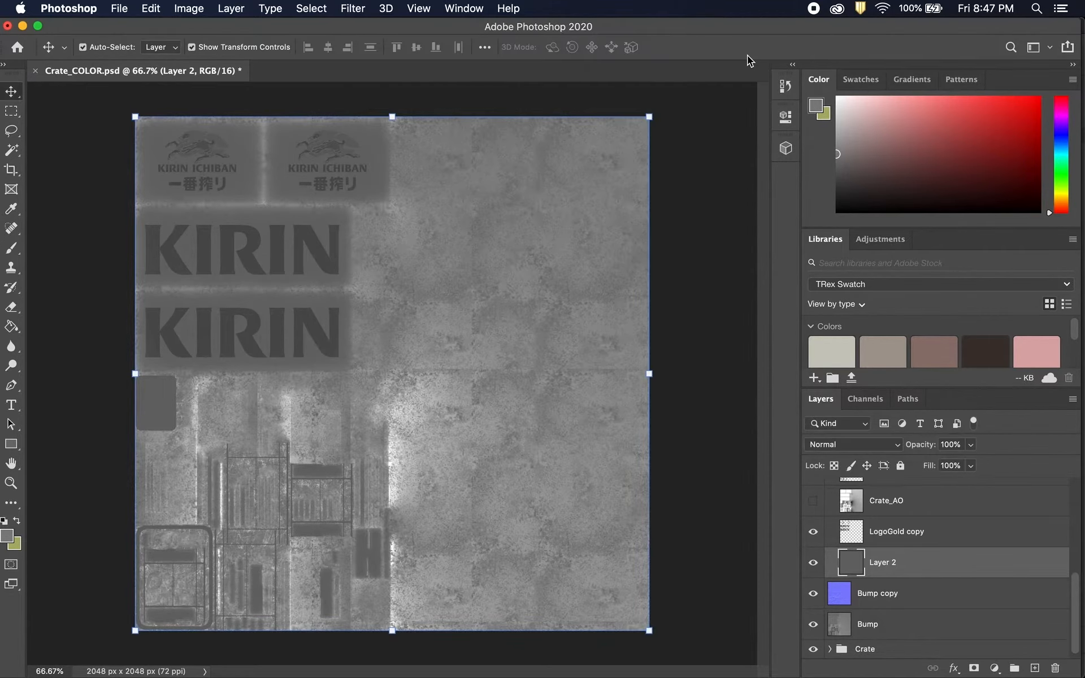
# Save the grayscale map as the JPEG Crate_SPEC.jpg in the sourceimages folder at maximum quality 12.
pyautogui.click(119, 14)
pyautogui.click(193, 177)
pyautogui.click(509, 100)
pyautogui.moveTo(504, 99); pyautogui.dragTo(531, 101)
pyautogui.write('SPEC')
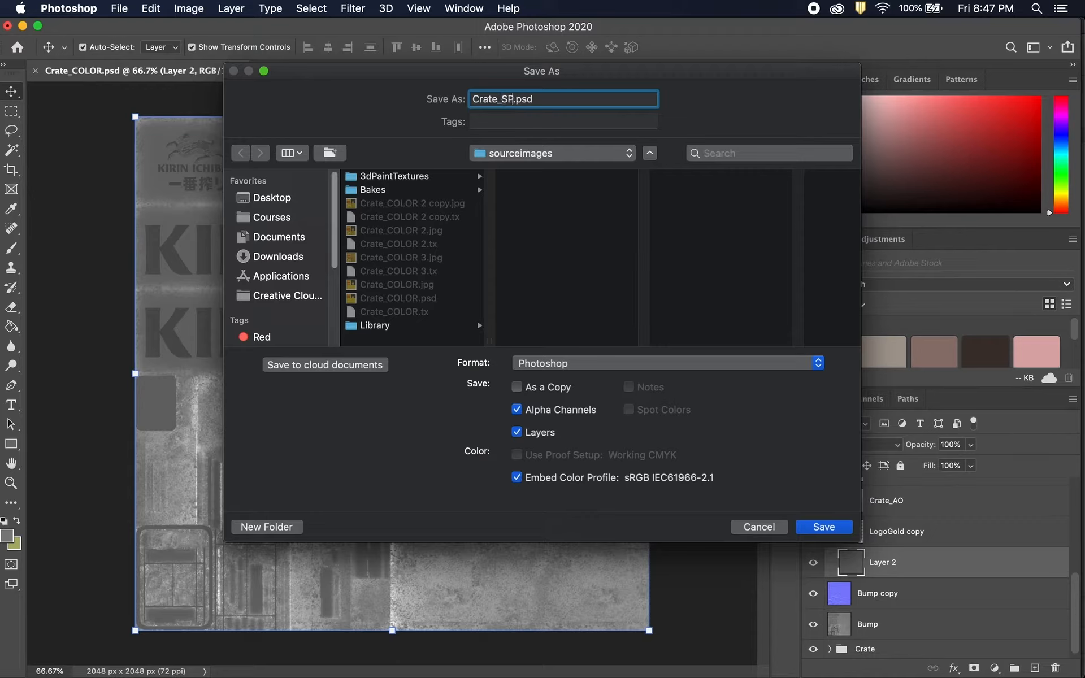
pyautogui.click(613, 363)
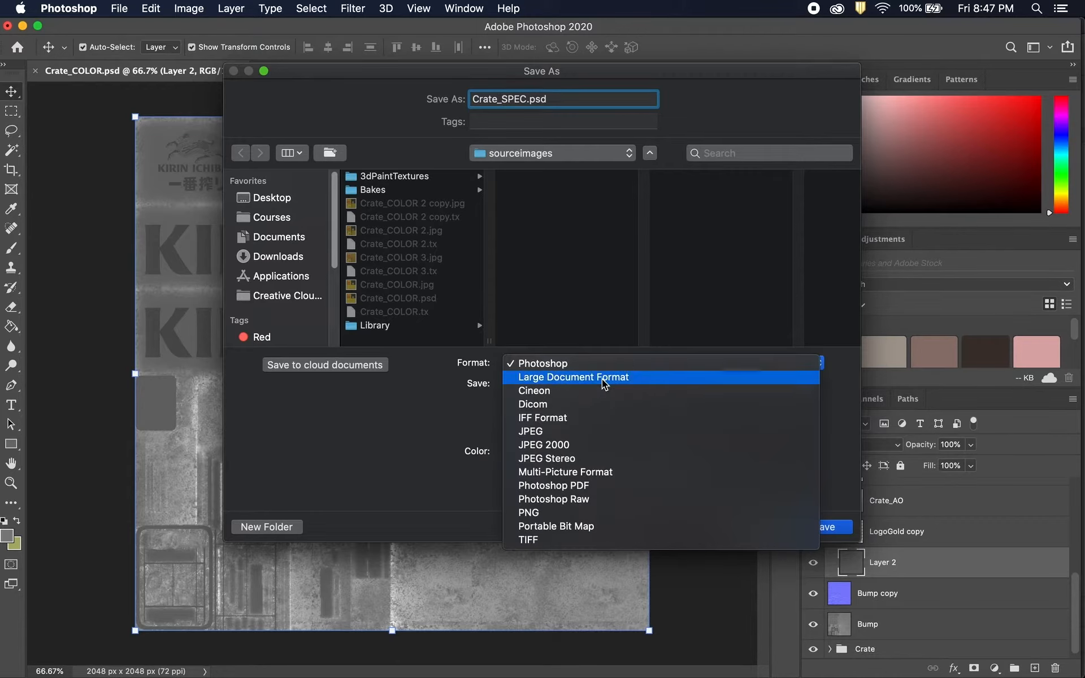
pyautogui.click(588, 431)
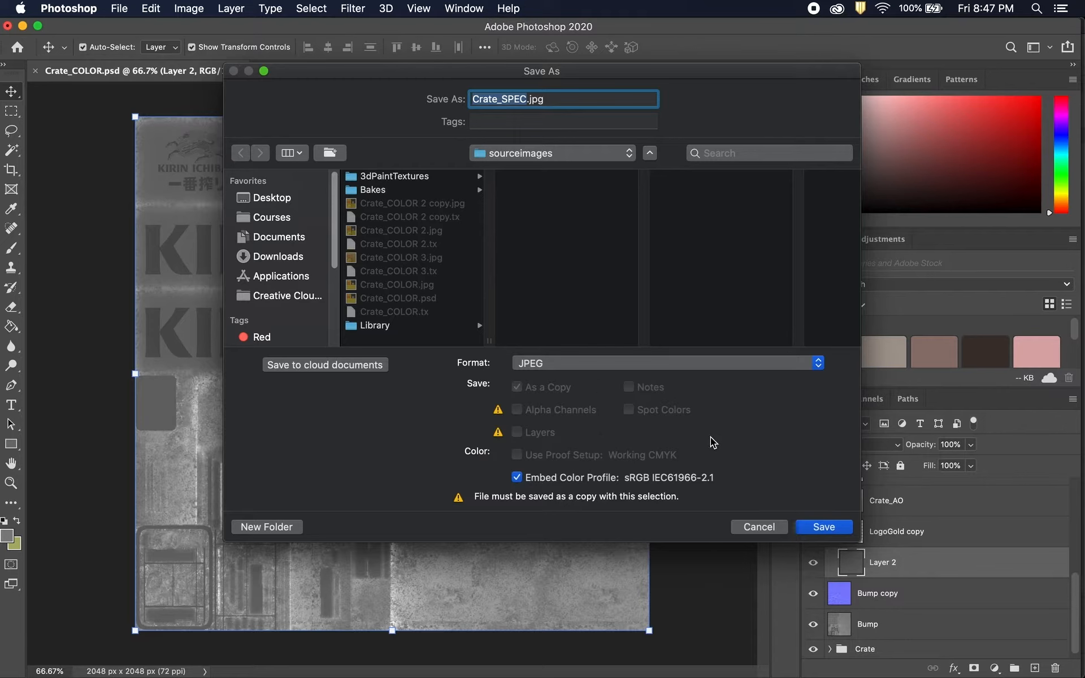
pyautogui.click(822, 525)
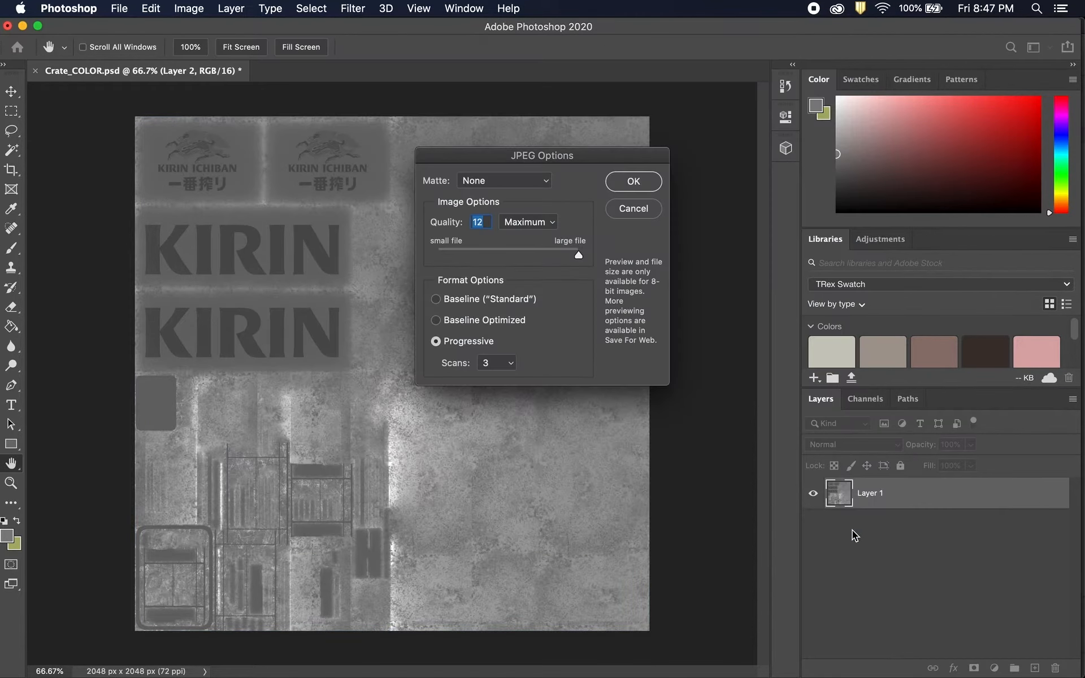
pyautogui.click(641, 185)
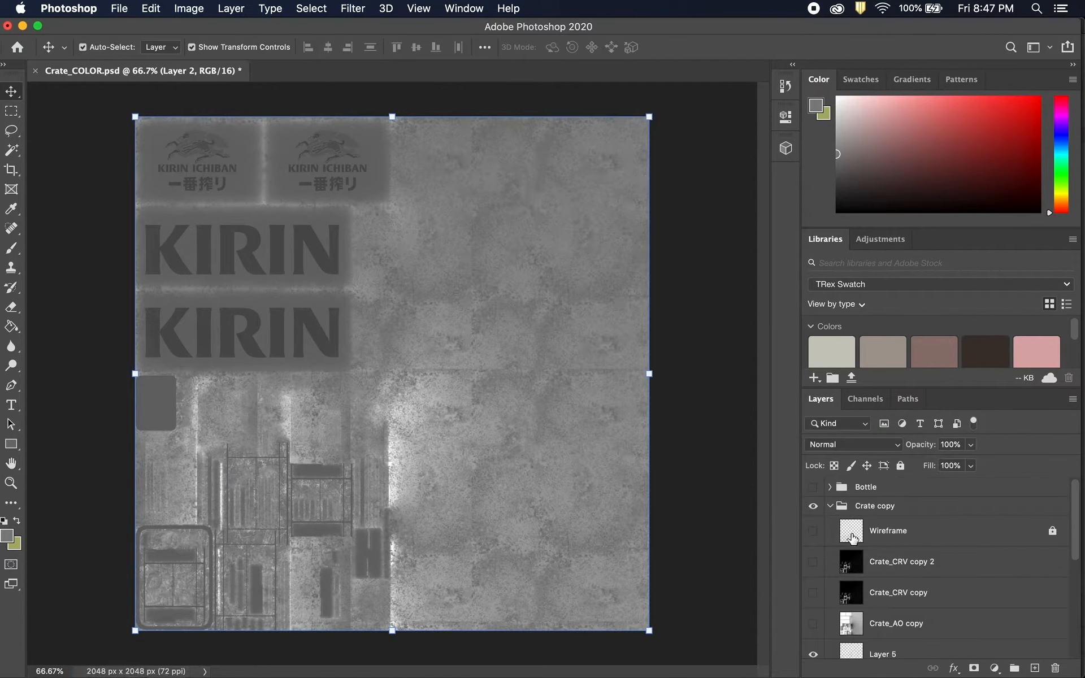
# Hide and collapse the Crate copy group to show the normal map beneath it.
pyautogui.click(812, 507)
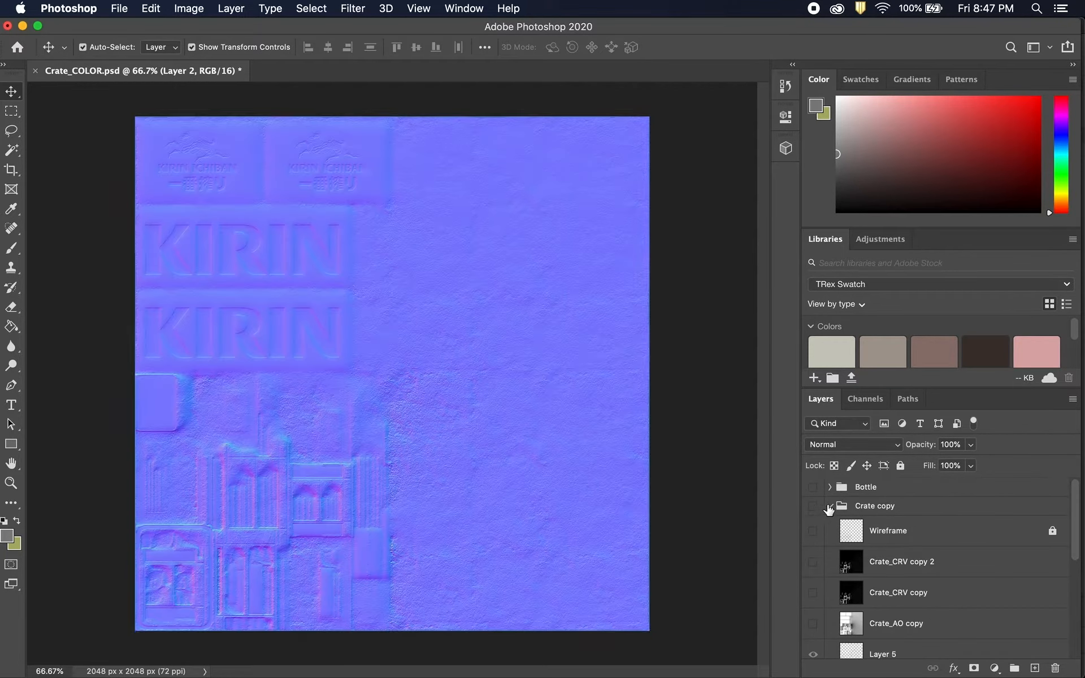
pyautogui.click(825, 507)
pyautogui.click(830, 506)
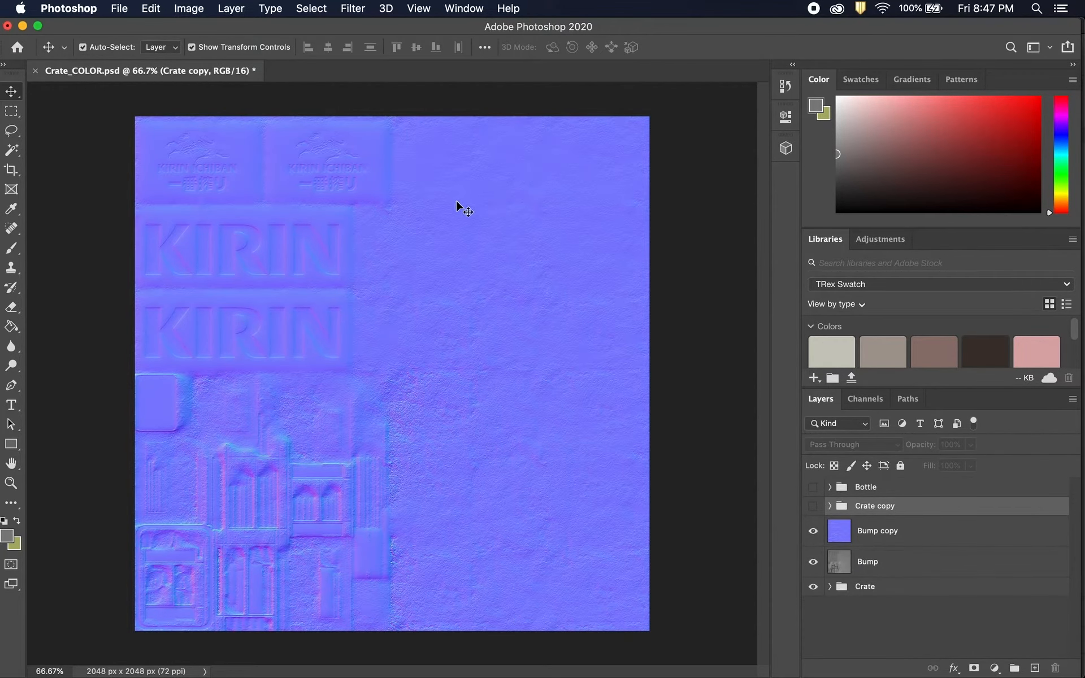
# Save the normal map as an uncompressed TIFF copy named Crate_NRML.tif in sourceimages, without alpha channels or layers but with the embedded colour profile.
pyautogui.click(120, 8)
pyautogui.click(155, 178)
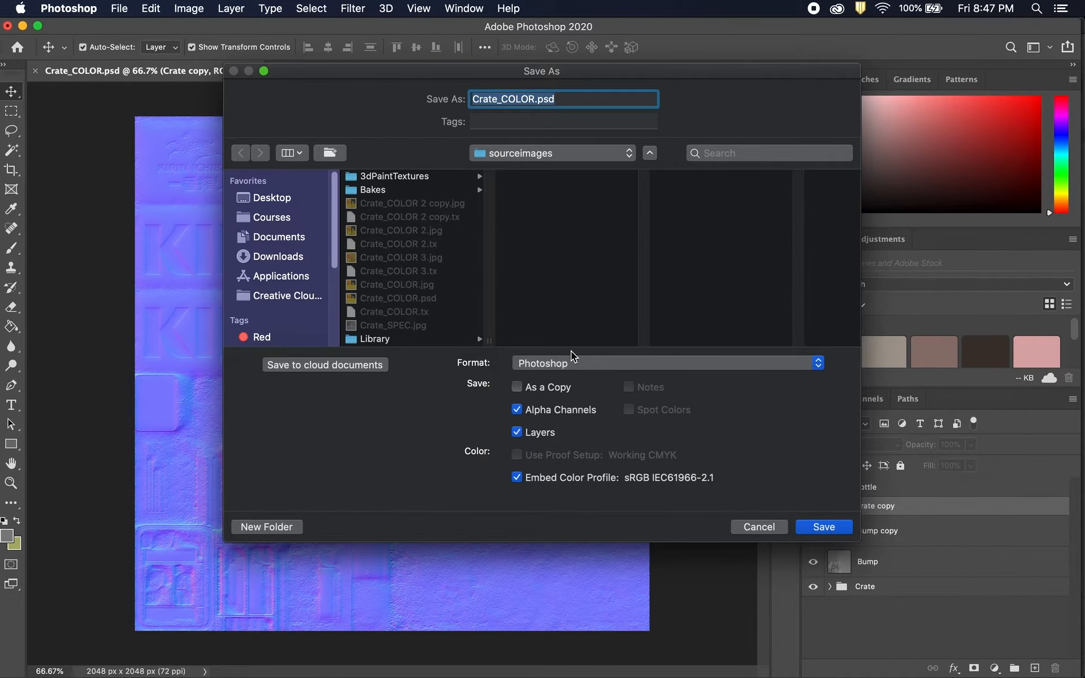
pyautogui.click(407, 325)
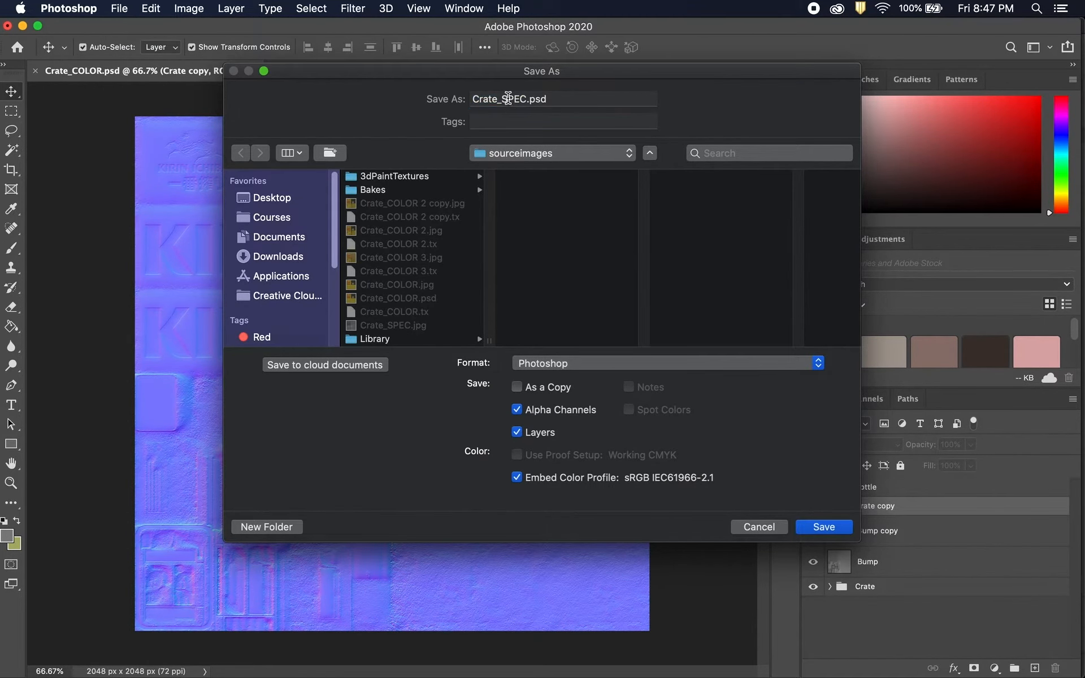
pyautogui.moveTo(501, 99); pyautogui.dragTo(519, 97)
pyautogui.write('NRML')
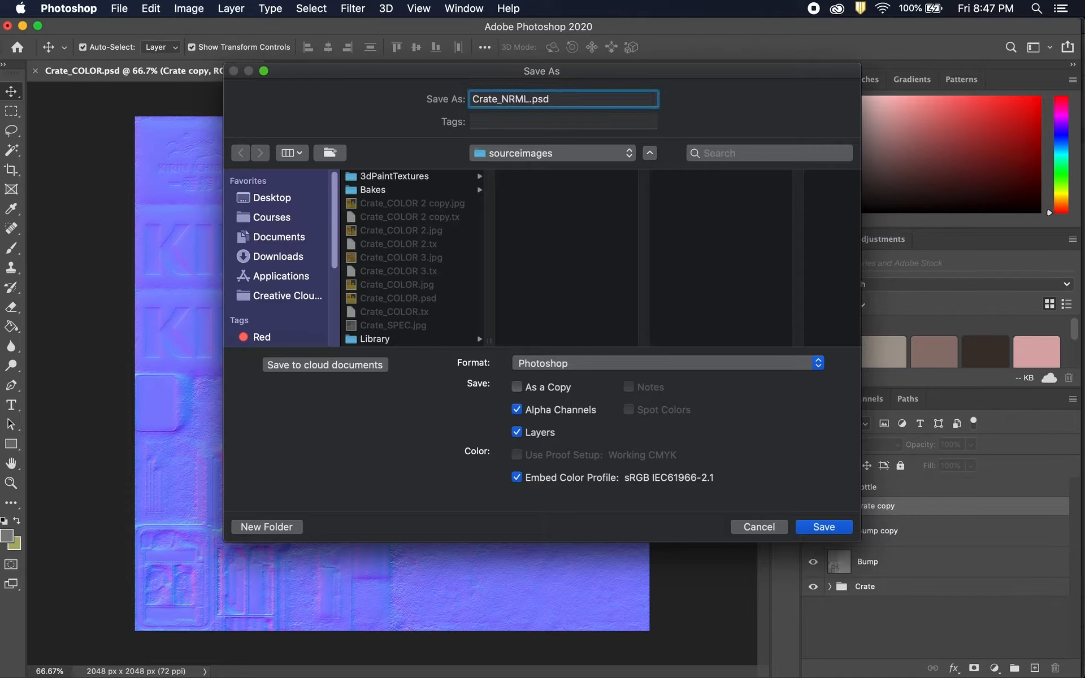
pyautogui.click(574, 362)
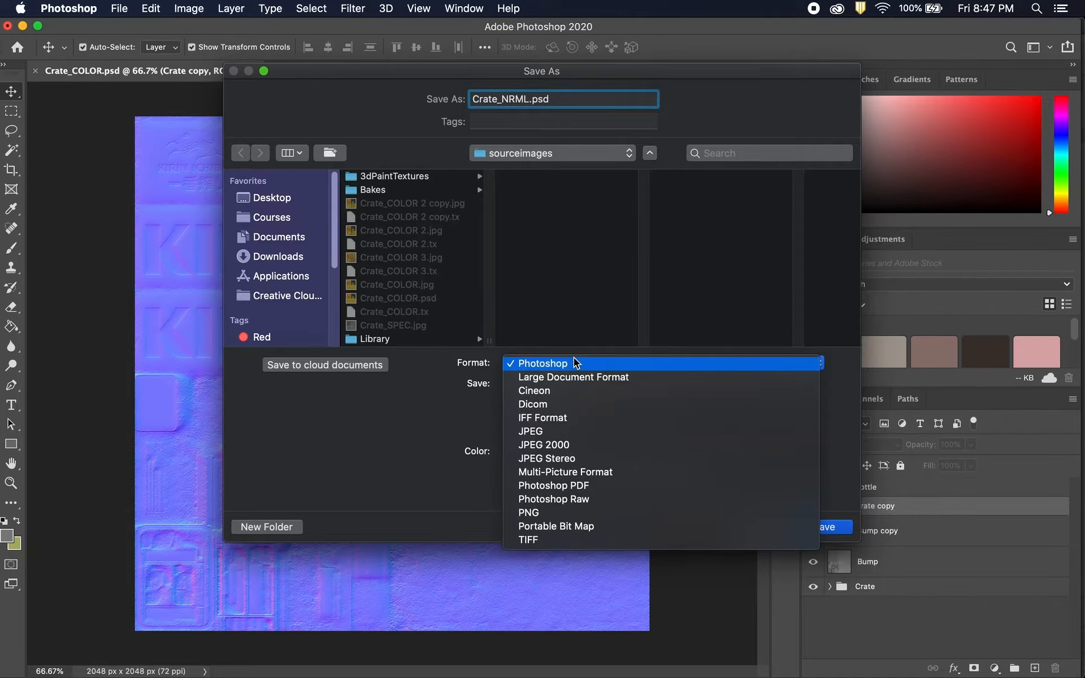
pyautogui.click(579, 541)
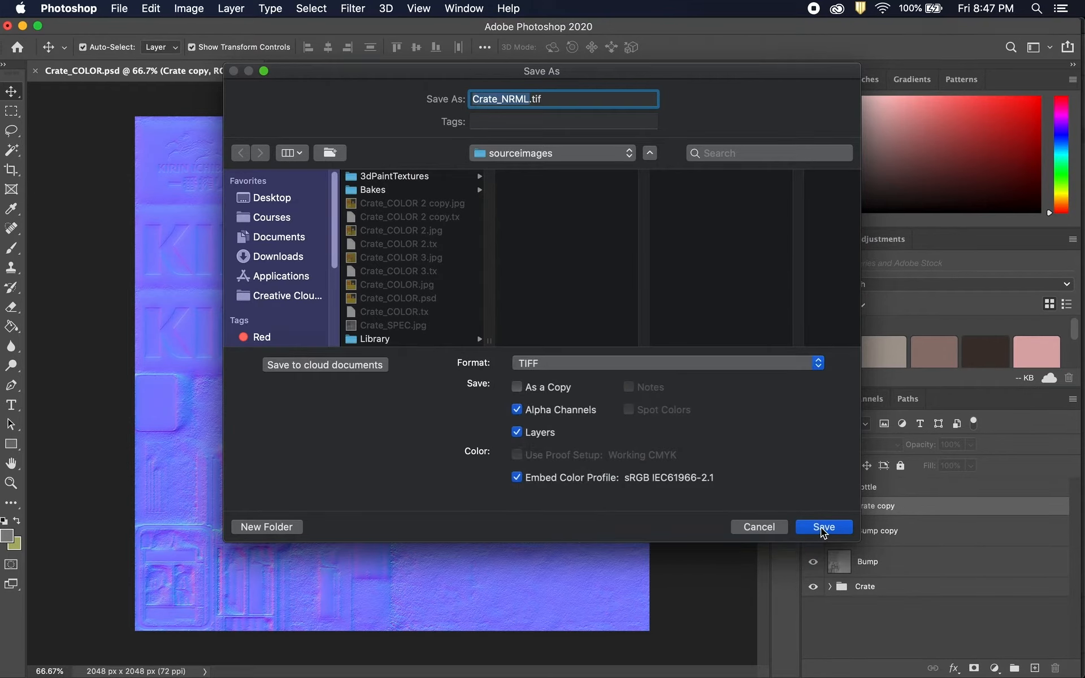
pyautogui.click(519, 410)
pyautogui.click(517, 432)
pyautogui.click(518, 388)
pyautogui.click(517, 410)
pyautogui.click(517, 433)
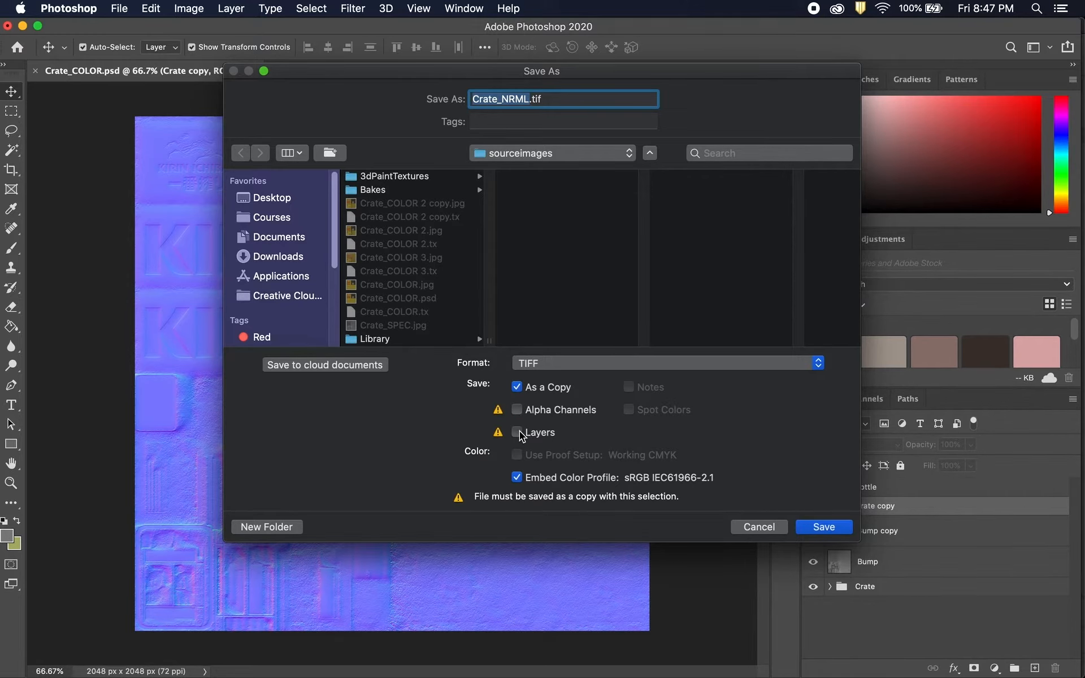
pyautogui.click(823, 527)
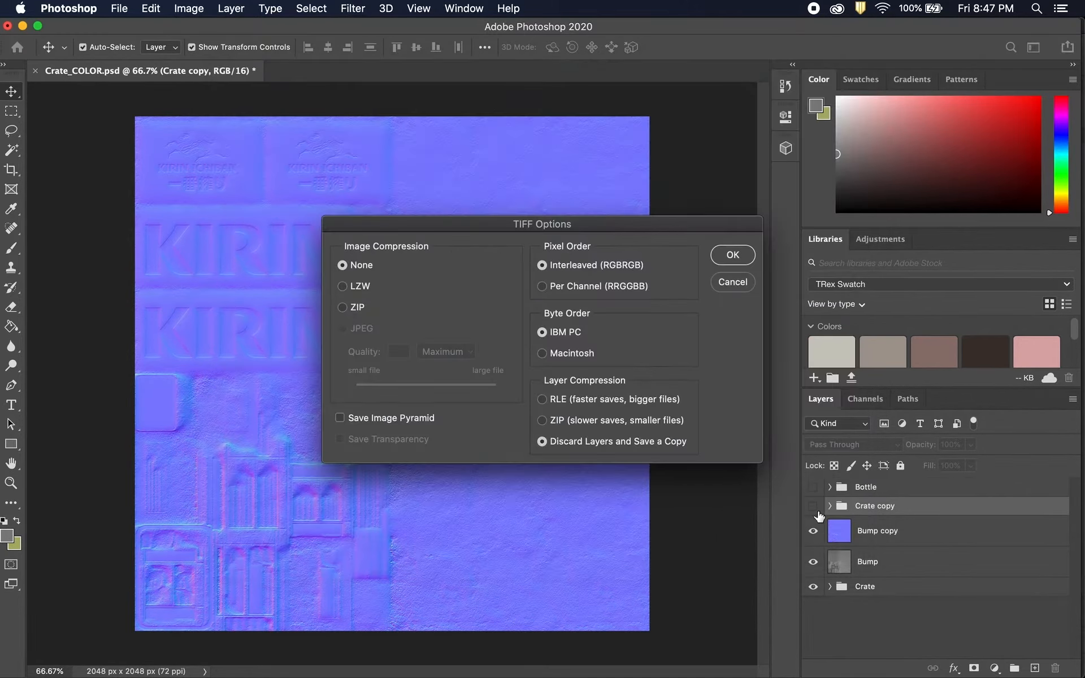
pyautogui.click(731, 256)
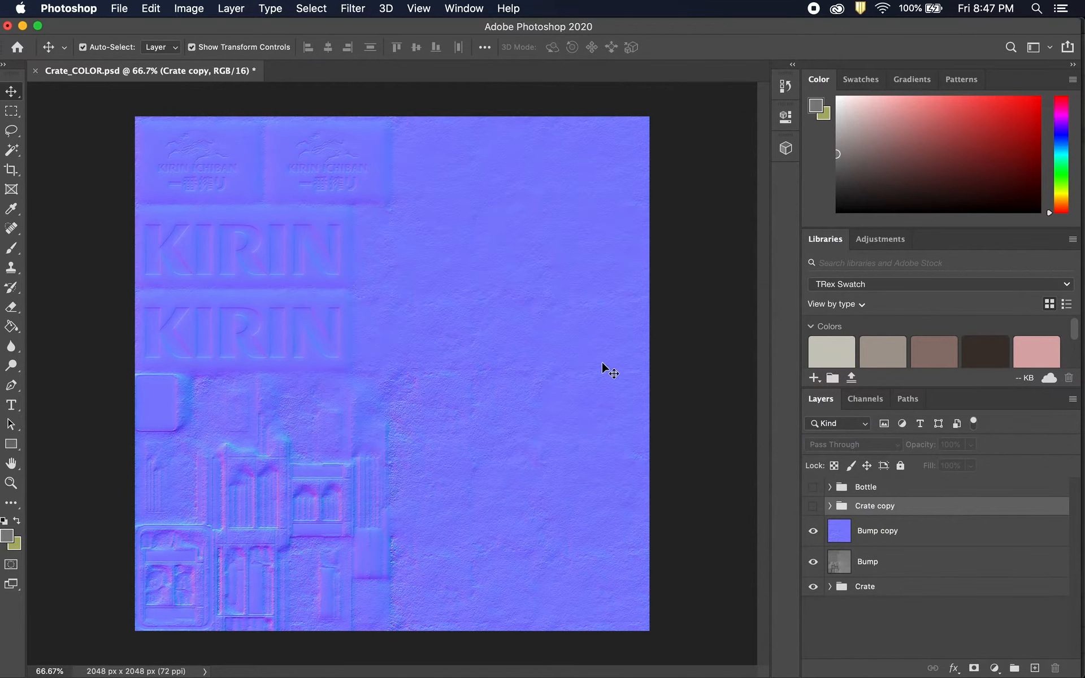
# Save the normal map as an uncompressed TIFF copy named Crate_NRML.tif, excluding alpha channels, layers and the embedded colour profile.
pyautogui.click(119, 8)
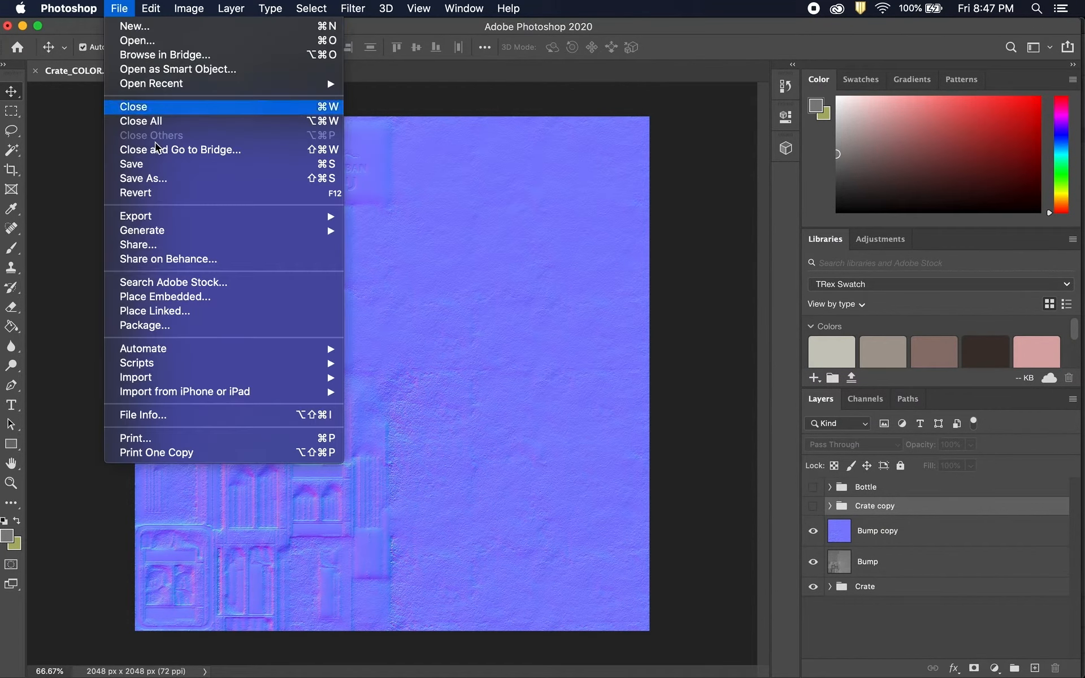
pyautogui.click(164, 179)
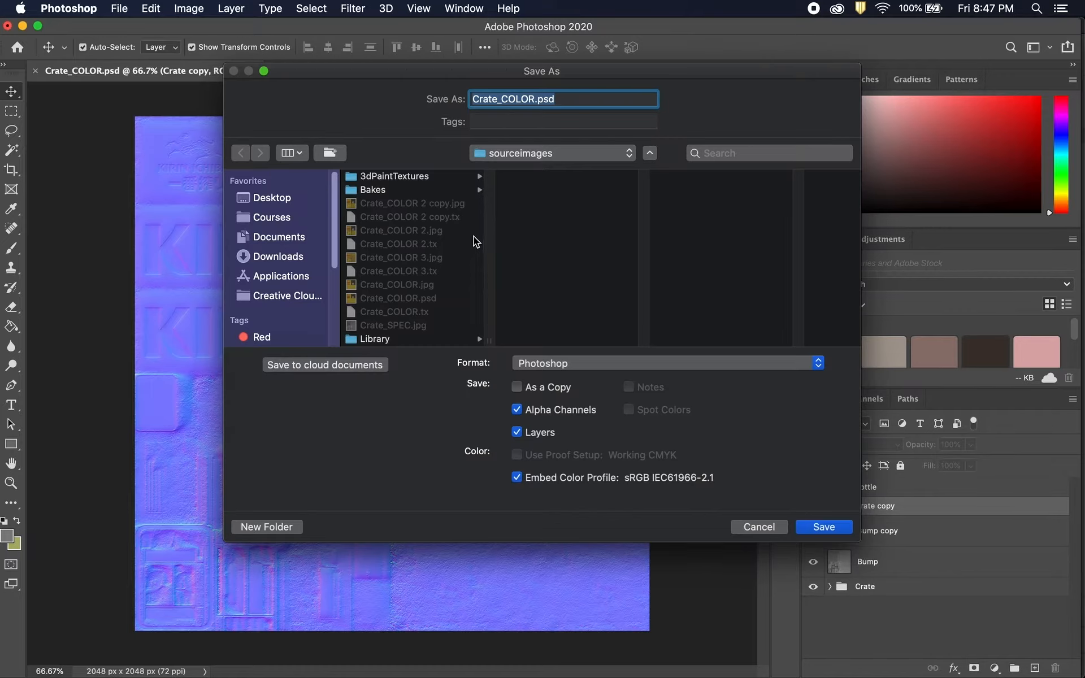
pyautogui.click(528, 98)
pyautogui.moveTo(528, 99); pyautogui.dragTo(506, 99)
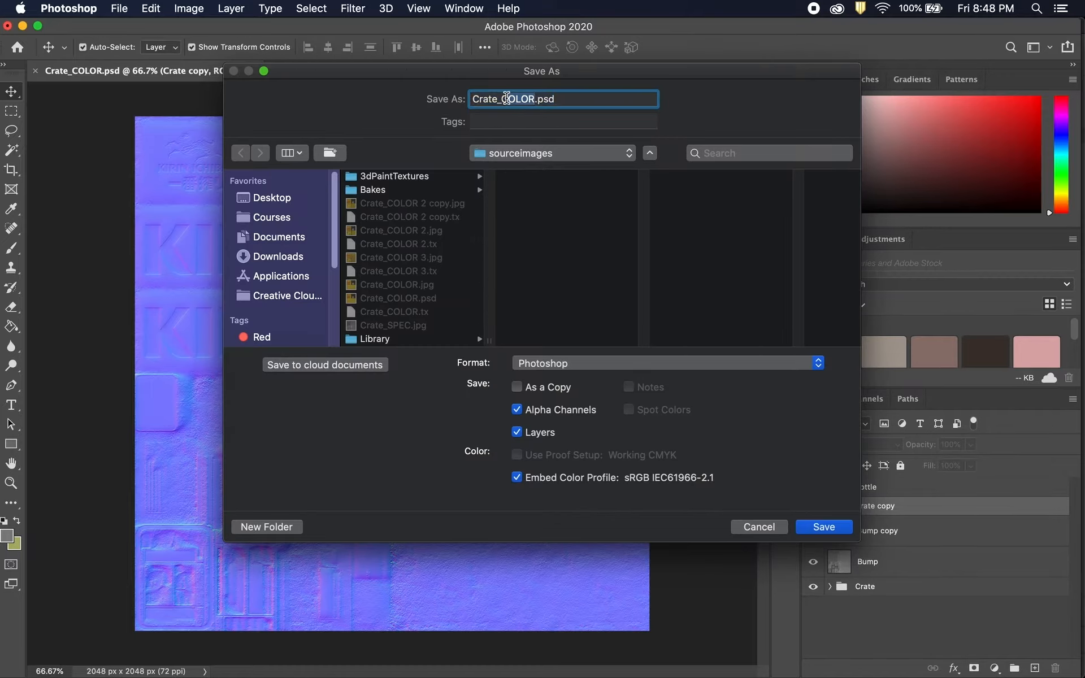
pyautogui.press('BackSpace')
pyautogui.write('NRML')
pyautogui.click(572, 371)
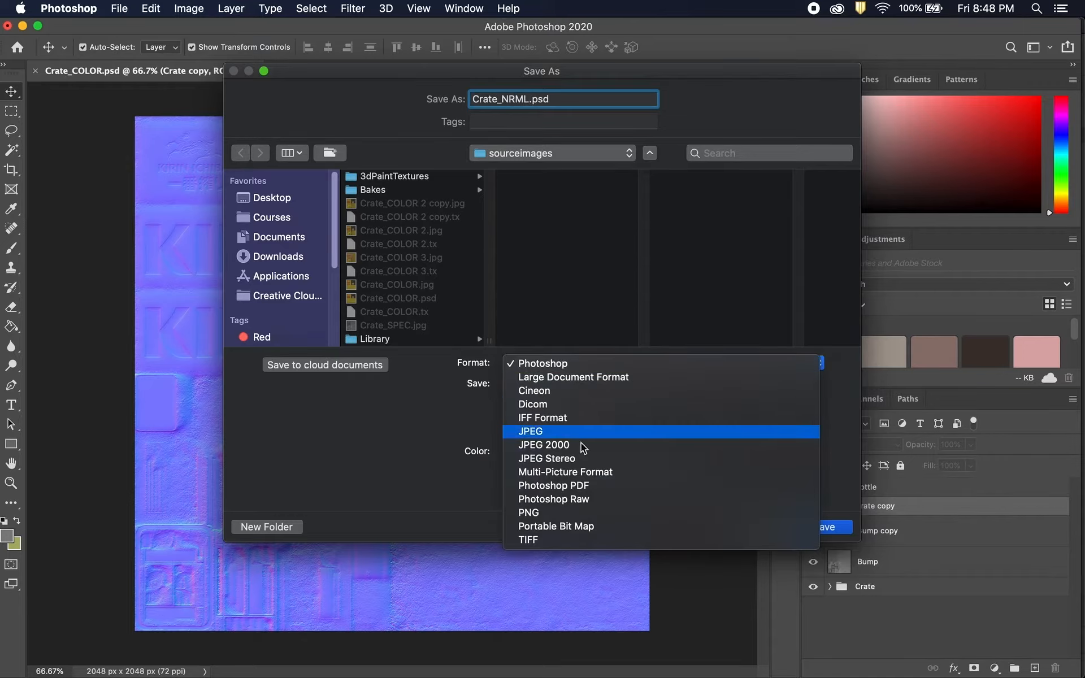
pyautogui.click(579, 537)
pyautogui.click(517, 411)
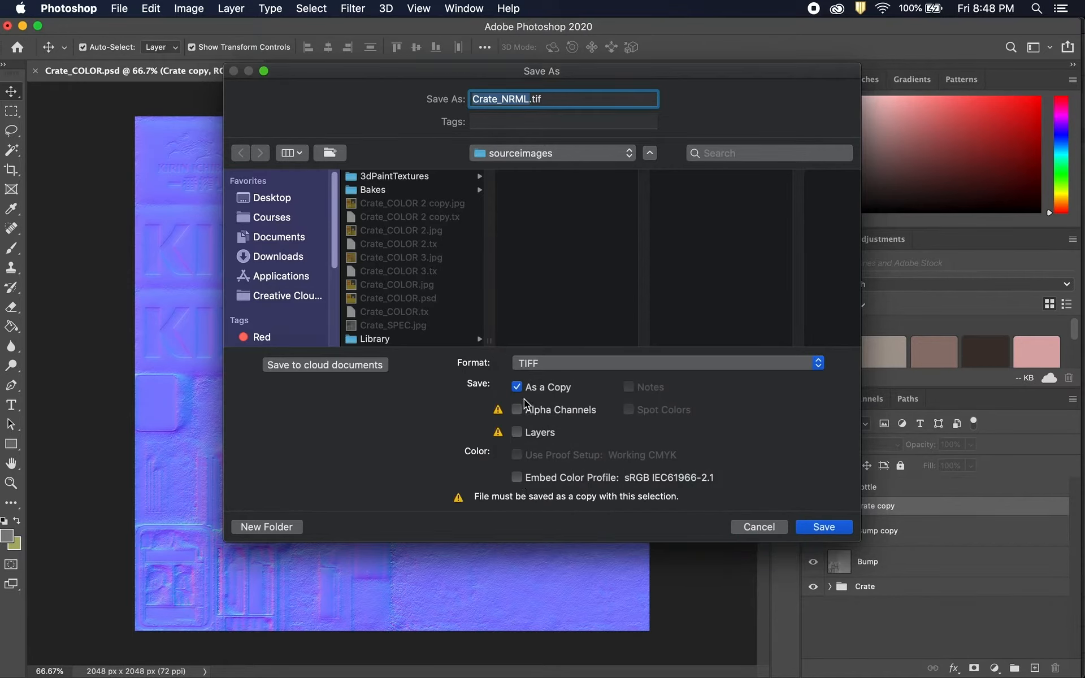
pyautogui.click(824, 526)
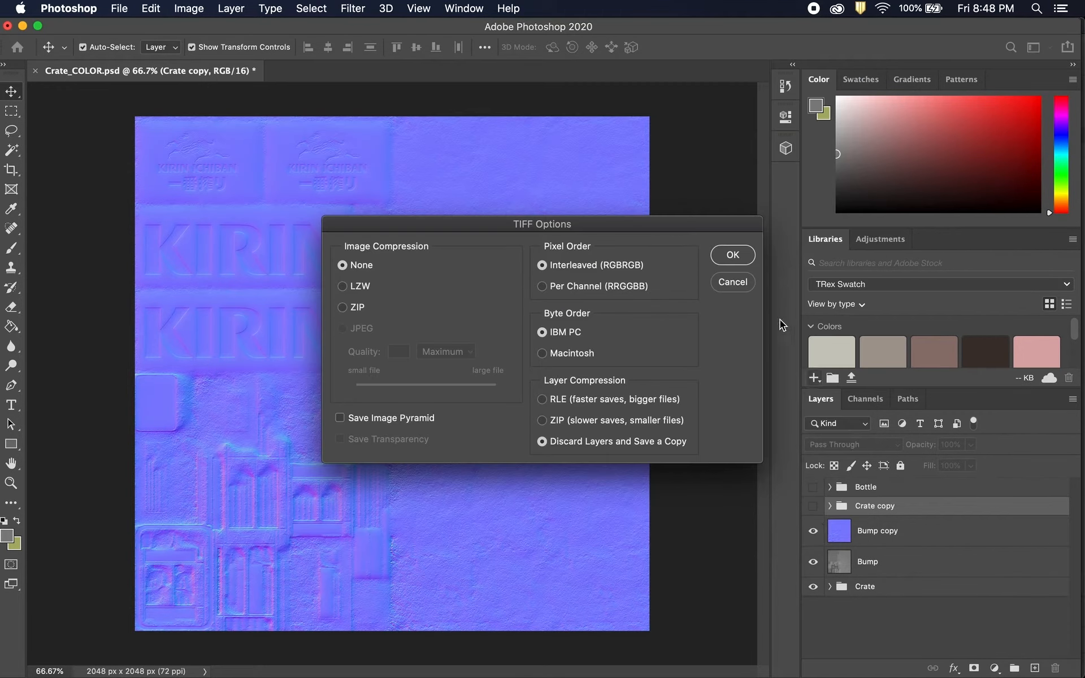
pyautogui.click(736, 258)
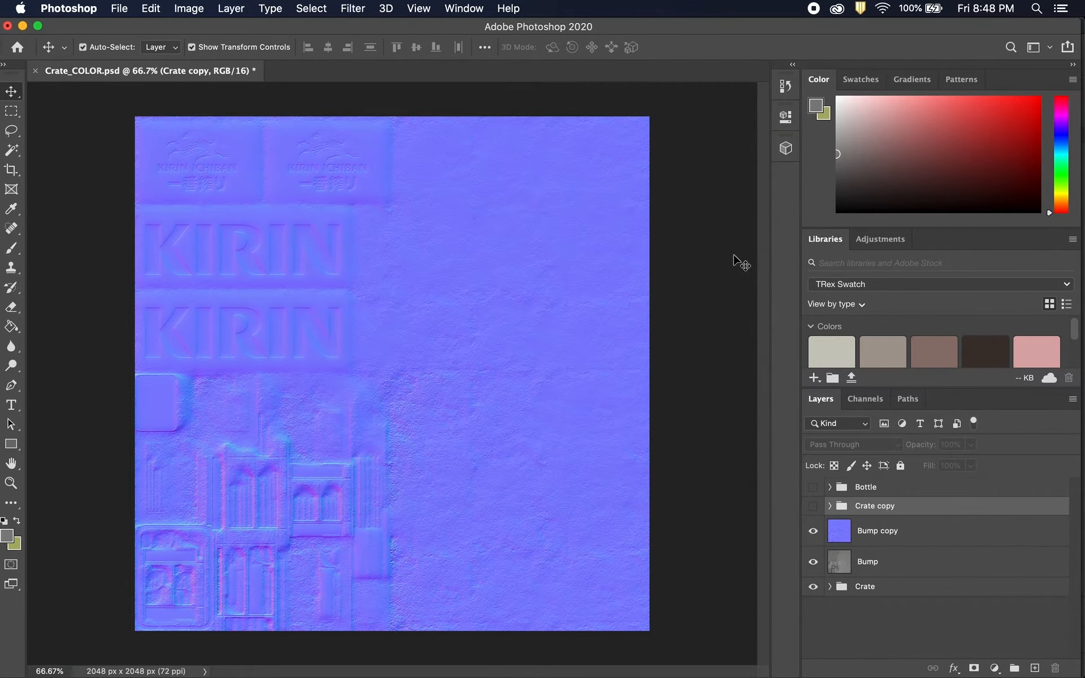
# Hide the Bump copy layer and save the bump map as an uncompressed TIFF copy named Crate_BUMP.tif, without alpha channels, layers or colour profile.
pyautogui.click(813, 531)
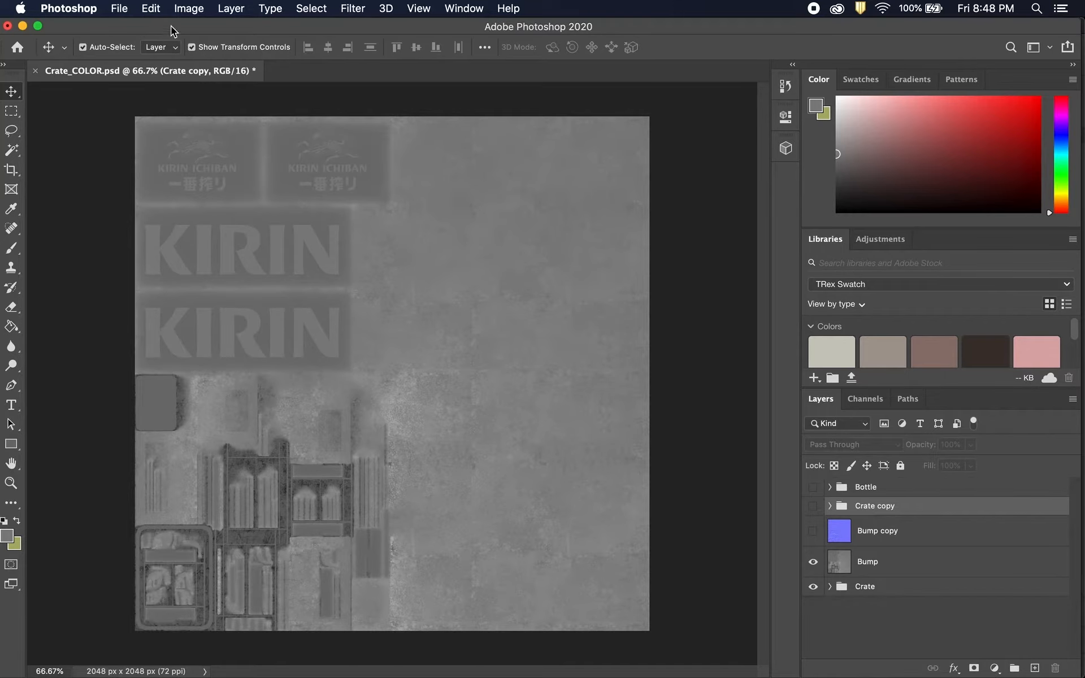
pyautogui.click(120, 8)
pyautogui.click(150, 178)
pyautogui.click(580, 363)
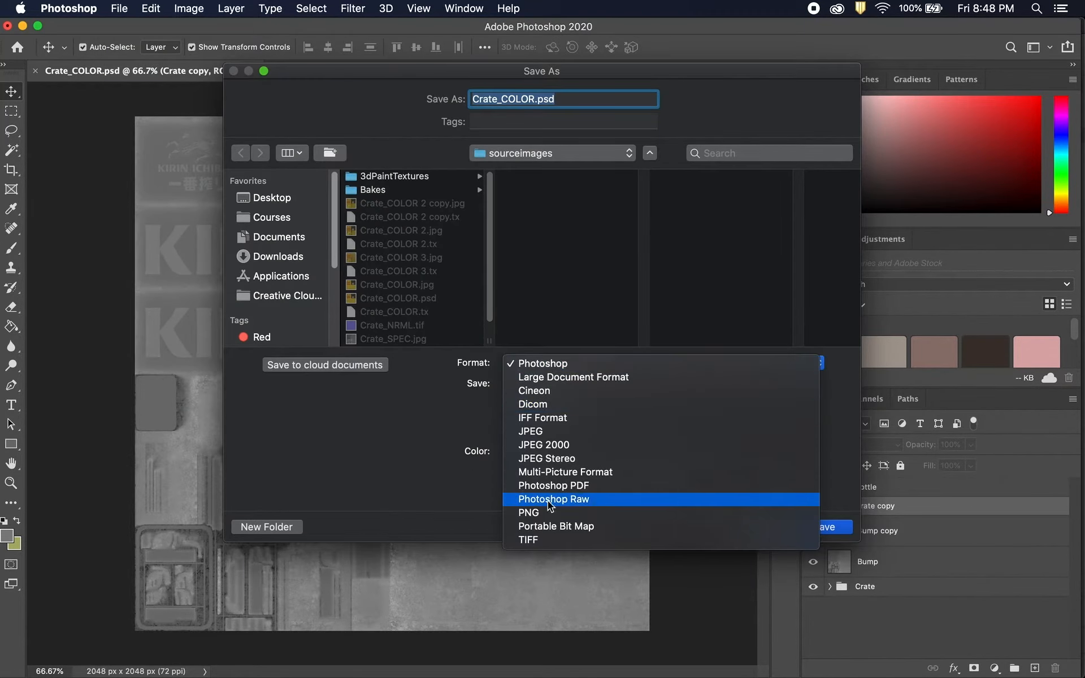
pyautogui.click(548, 538)
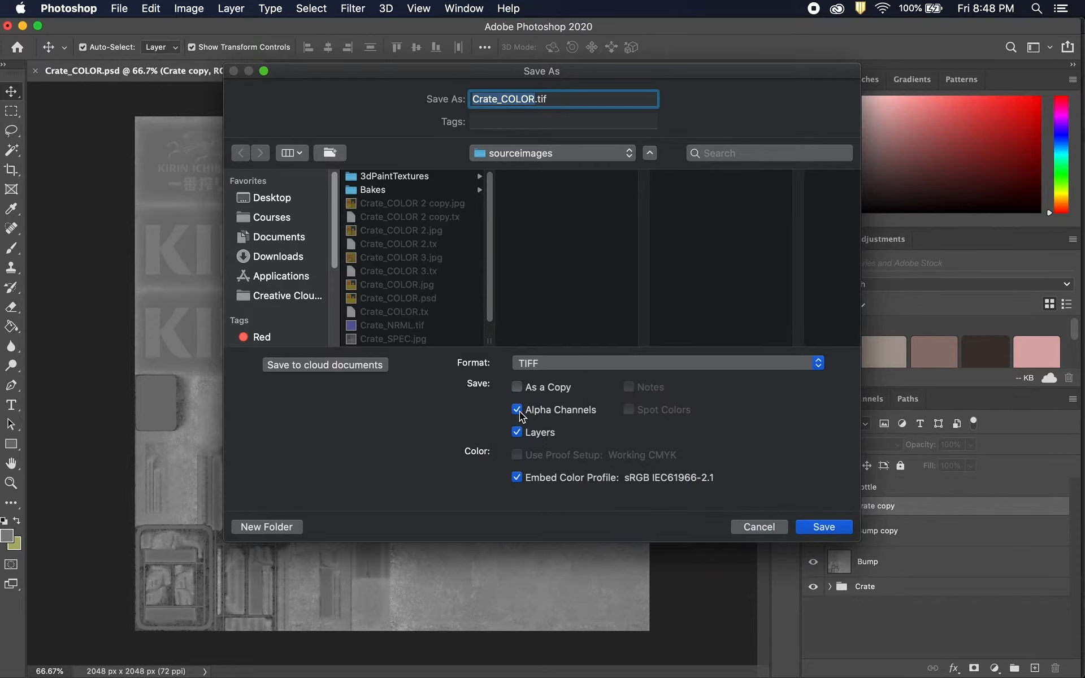
pyautogui.click(517, 431)
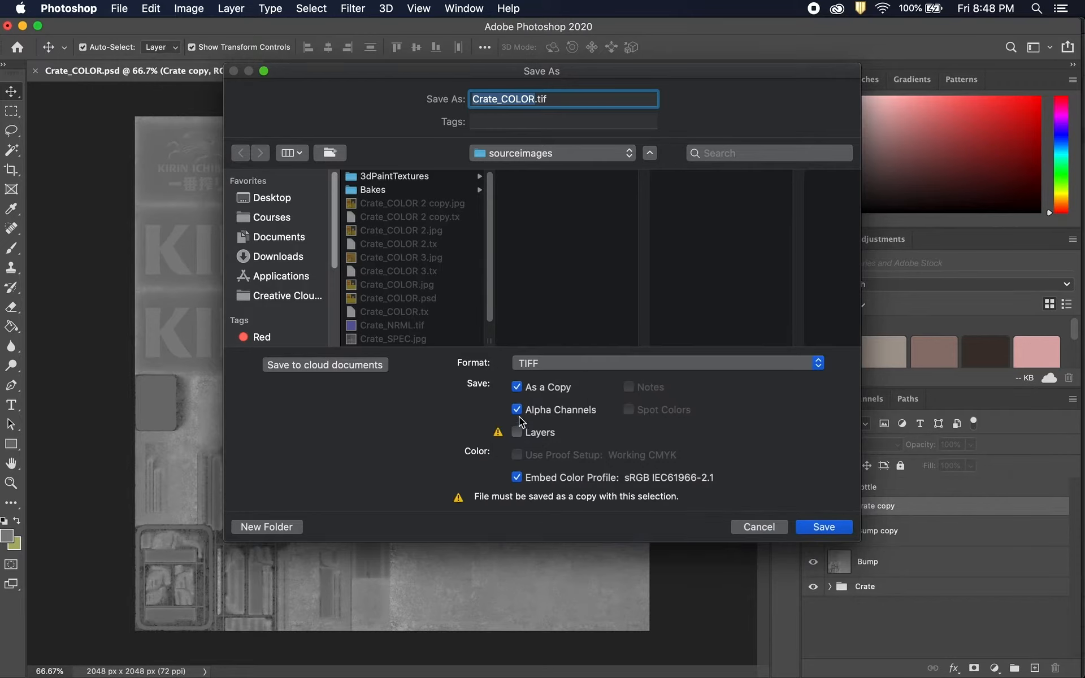
pyautogui.click(515, 98)
pyautogui.moveTo(508, 99); pyautogui.dragTo(529, 99)
pyautogui.write('BUMP')
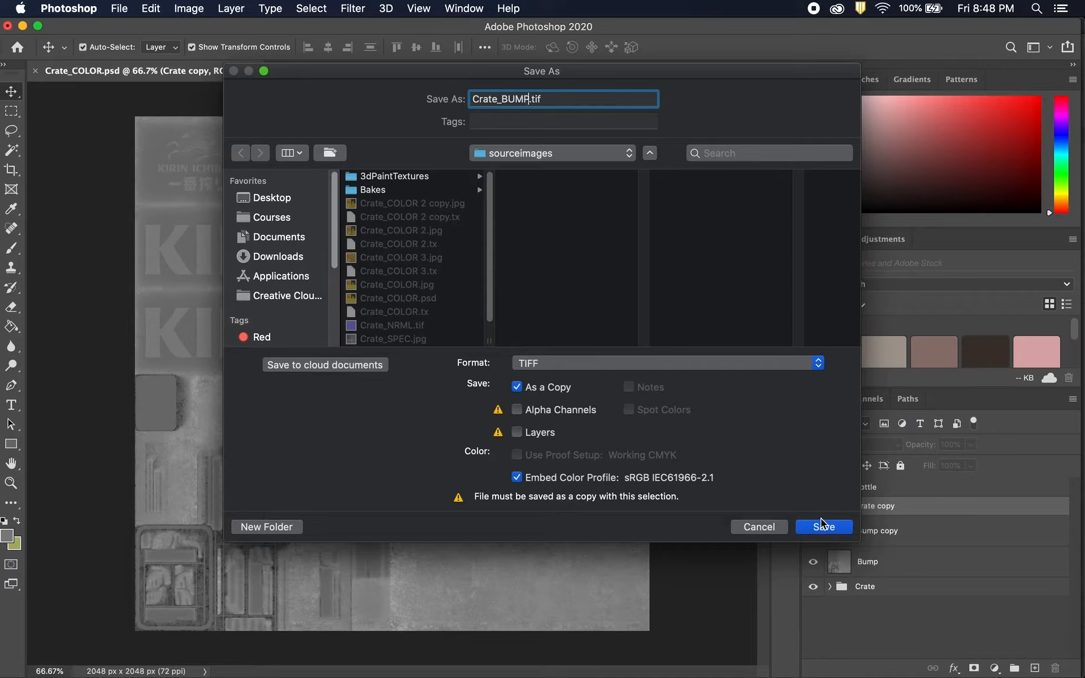
pyautogui.click(519, 478)
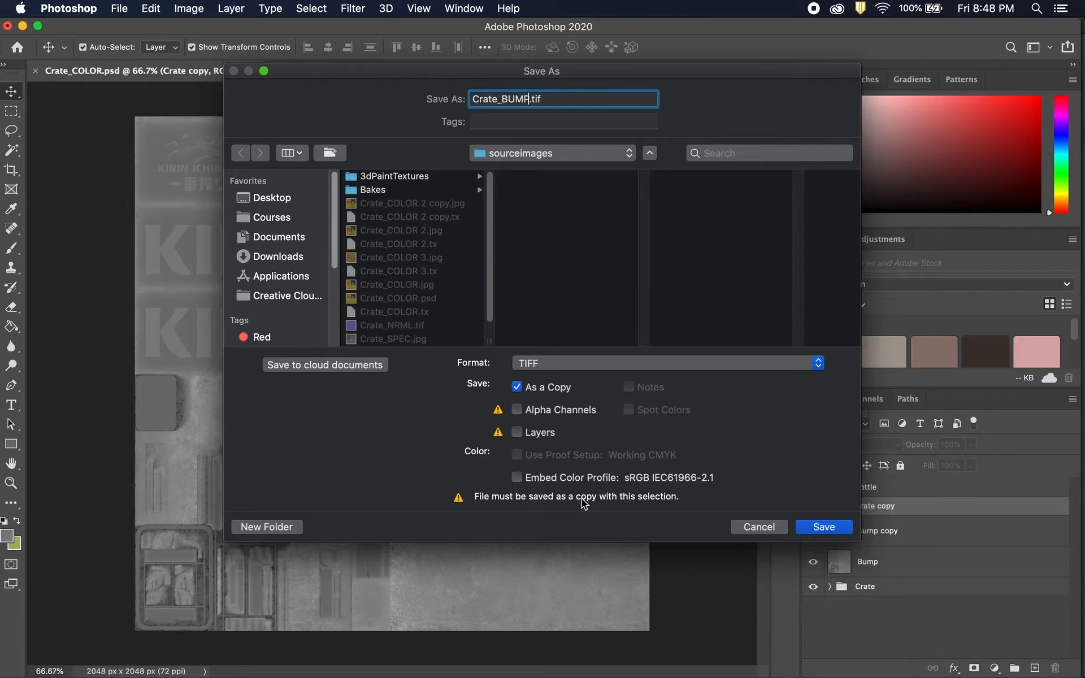
pyautogui.click(822, 528)
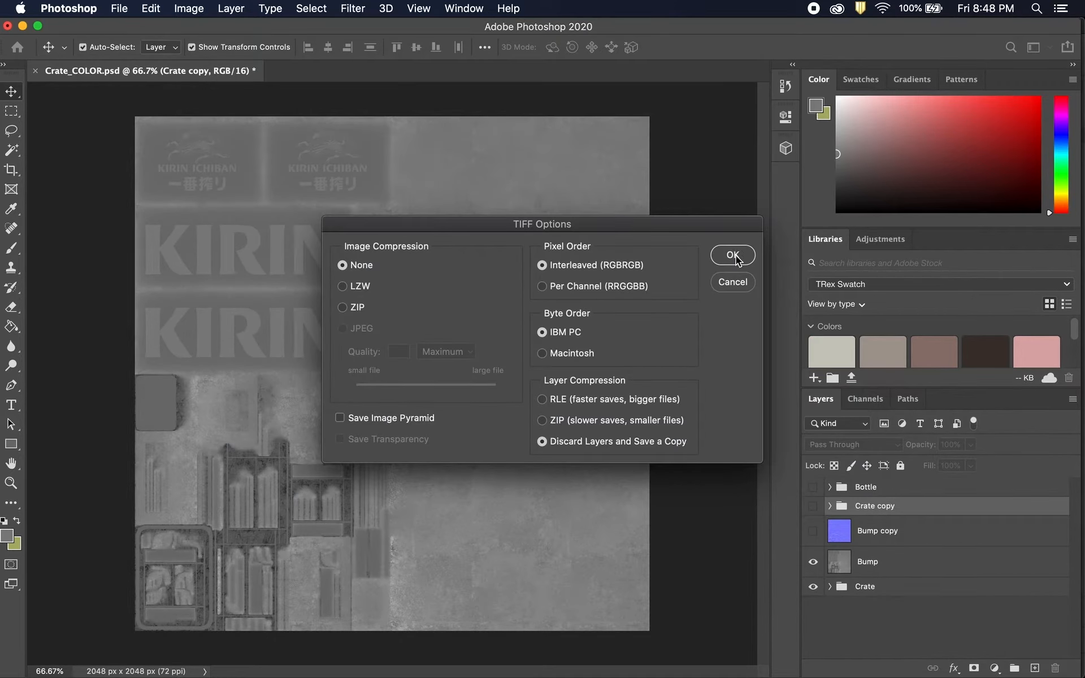
pyautogui.click(733, 255)
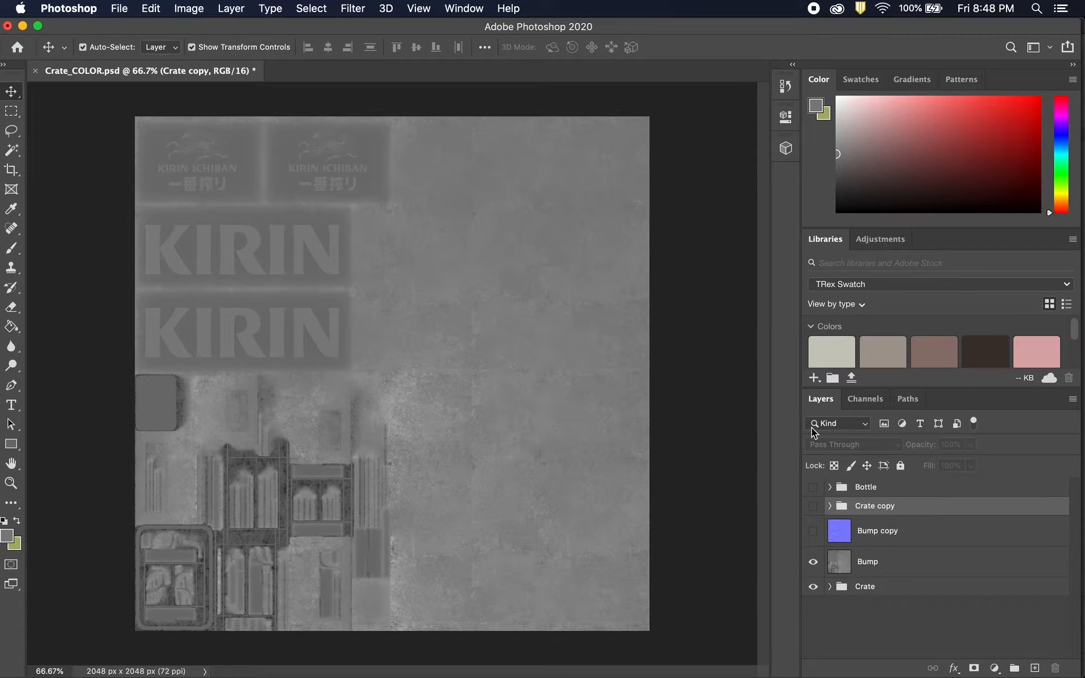
# Switch to Maya and select the crate model to show the attributes of its CrateM material.
pyautogui.moveTo(515, 676)
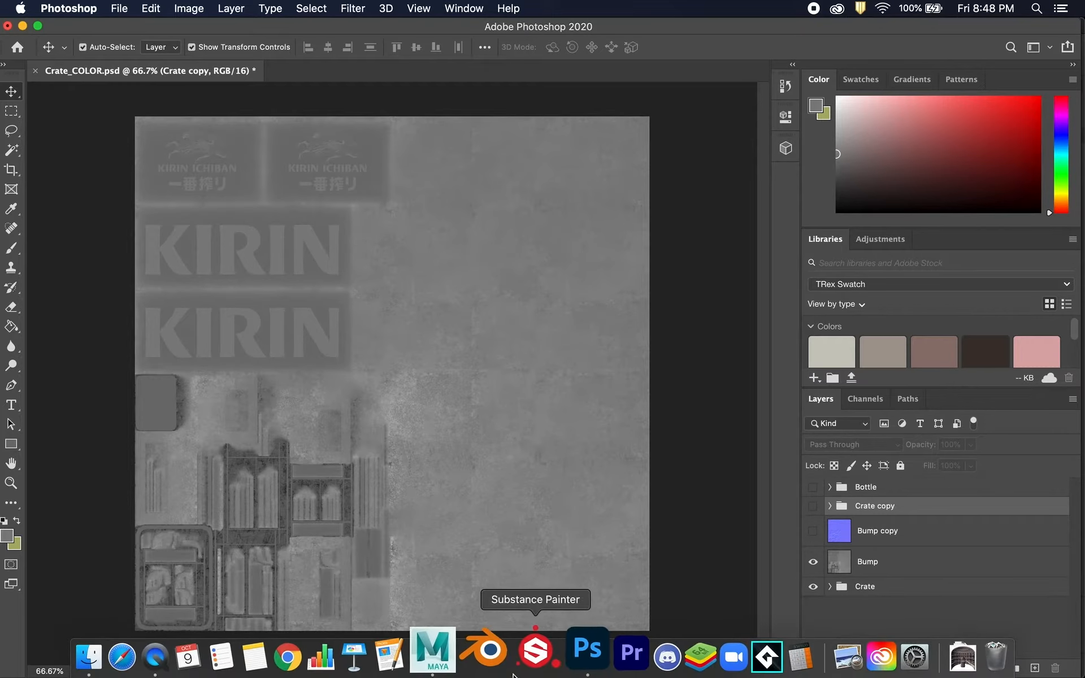
pyautogui.click(433, 657)
pyautogui.keyDown('alt'); pyautogui.moveTo(555, 502); pyautogui.dragTo(416, 484); pyautogui.keyUp('alt')
pyautogui.keyDown('alt'); pyautogui.moveTo(513, 480); pyautogui.dragTo(626, 484); pyautogui.keyUp('alt')
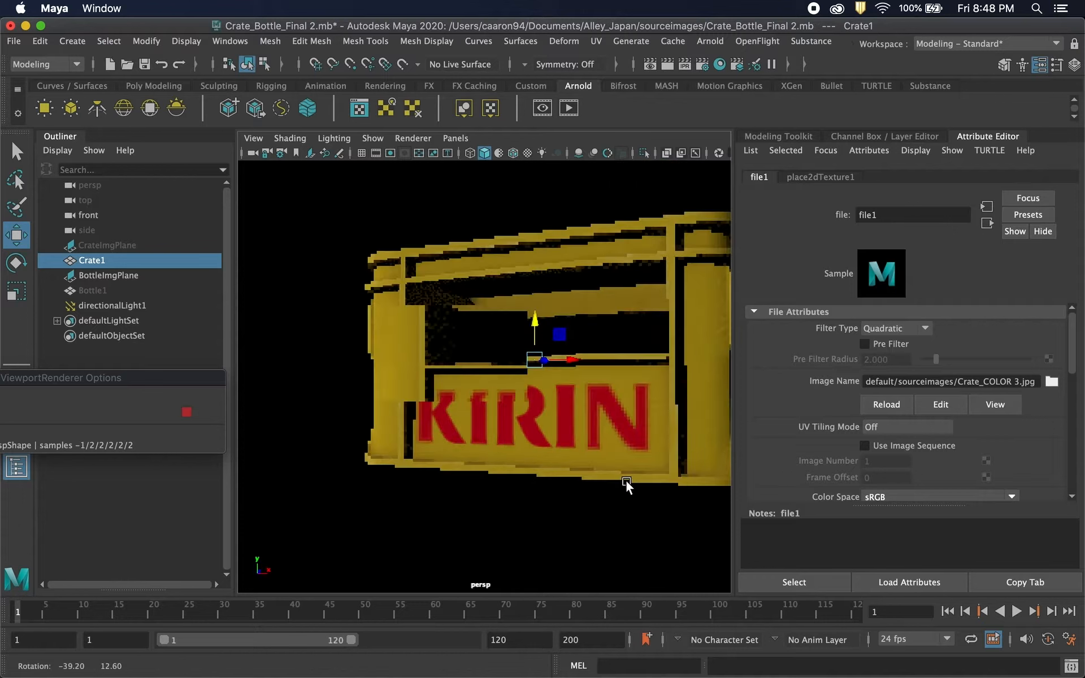
pyautogui.keyDown('alt'); pyautogui.moveTo(626, 485); pyautogui.dragTo(460, 455, button='right'); pyautogui.keyUp('alt')
pyautogui.keyDown('alt'); pyautogui.moveTo(460, 455); pyautogui.dragTo(508, 452); pyautogui.keyUp('alt')
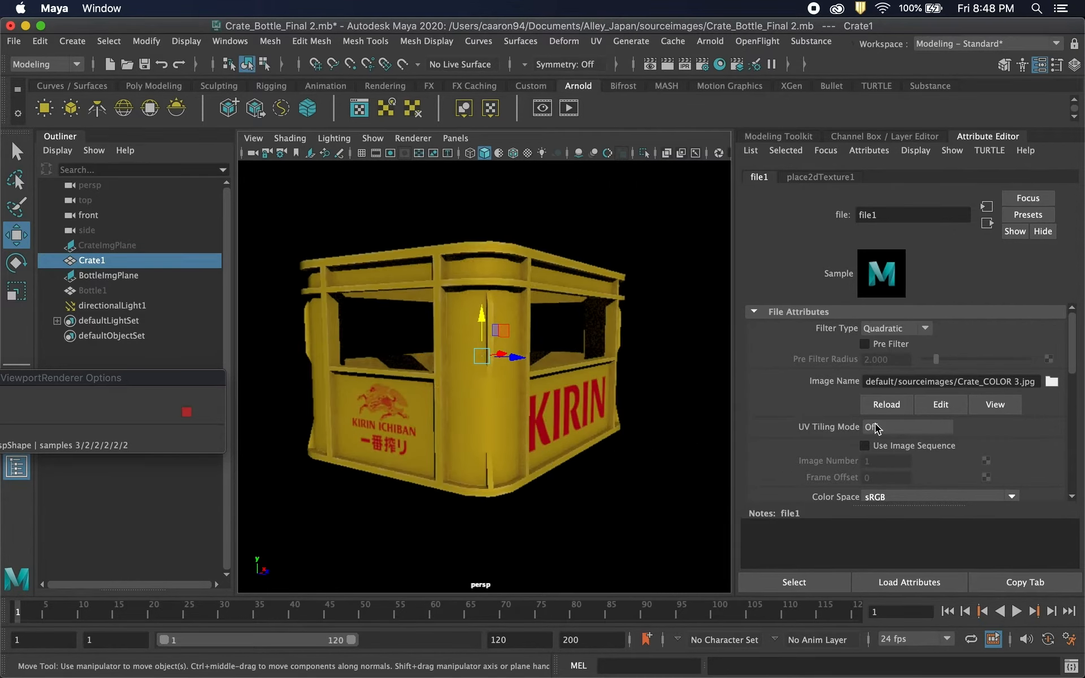
pyautogui.click(503, 381)
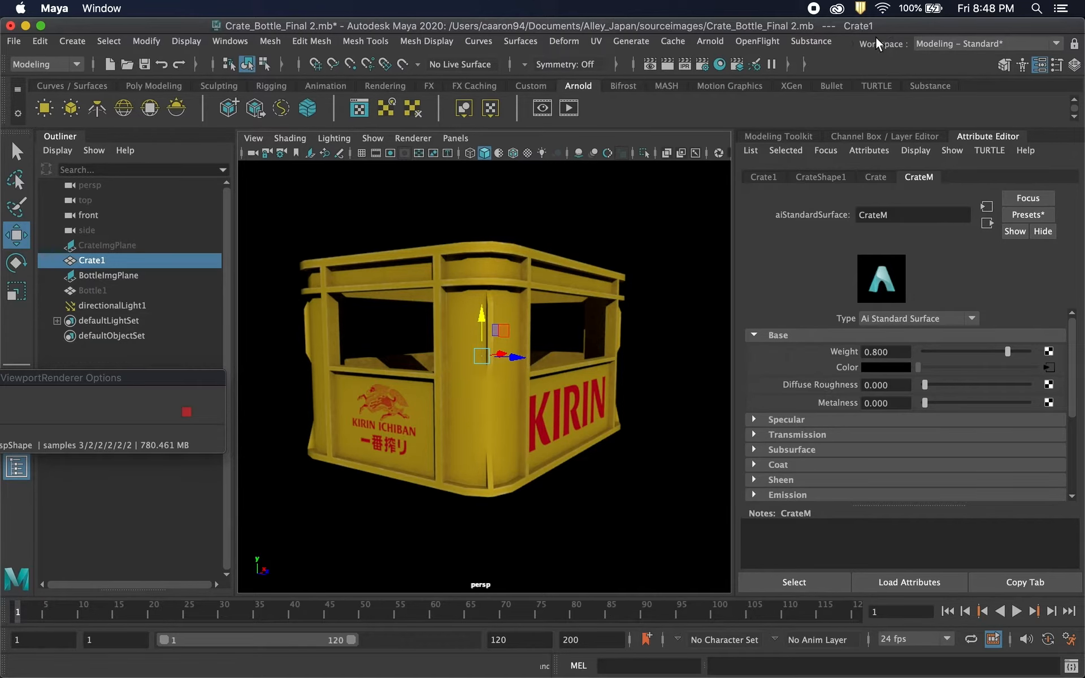
pyautogui.moveTo(891, 26); pyautogui.dragTo(891, 249)
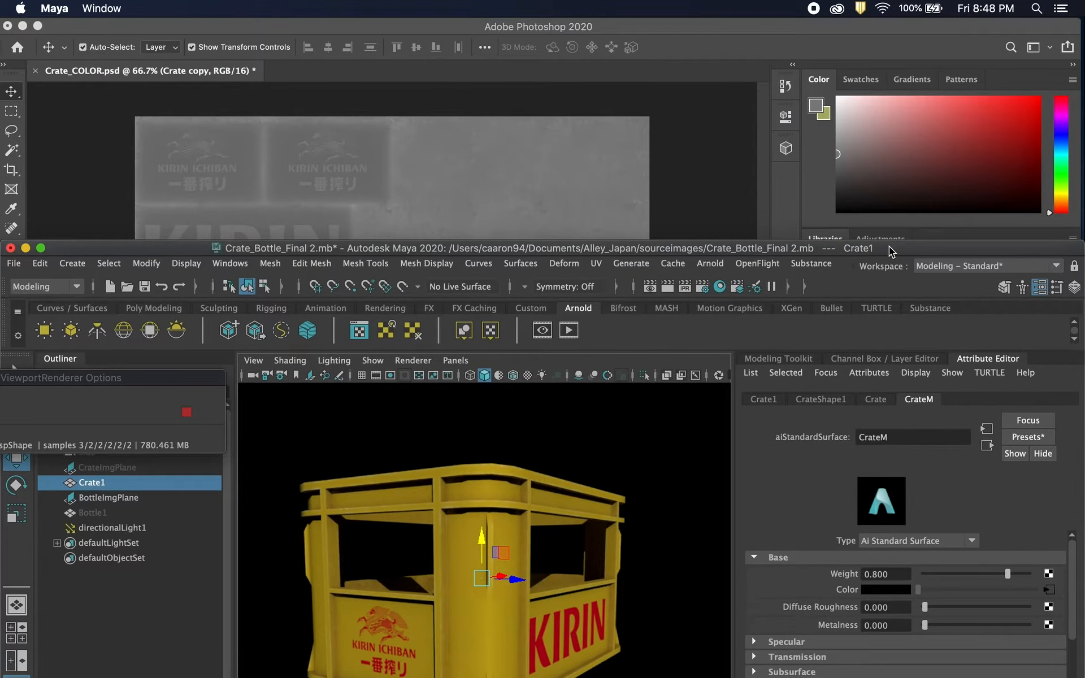
pyautogui.moveTo(890, 246); pyautogui.dragTo(894, 26)
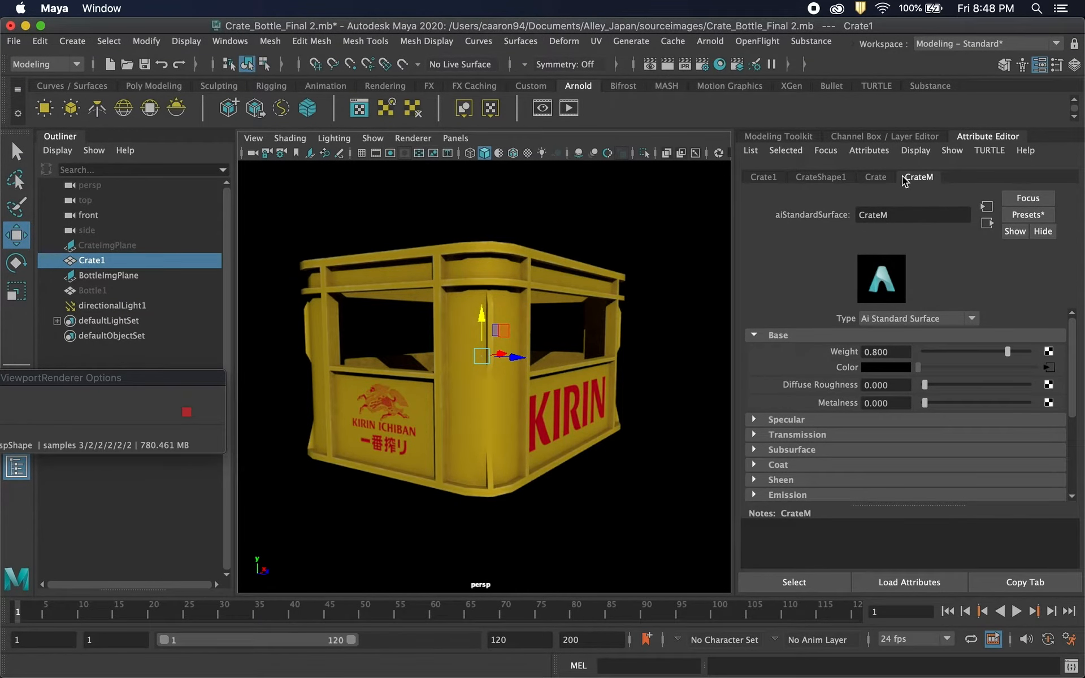
# Set the CrateM material's specular weight to 1.000 and its specular roughness to 0.088, checking the highlight on the KIRIN side.
pyautogui.scroll(-2, 814, 424)
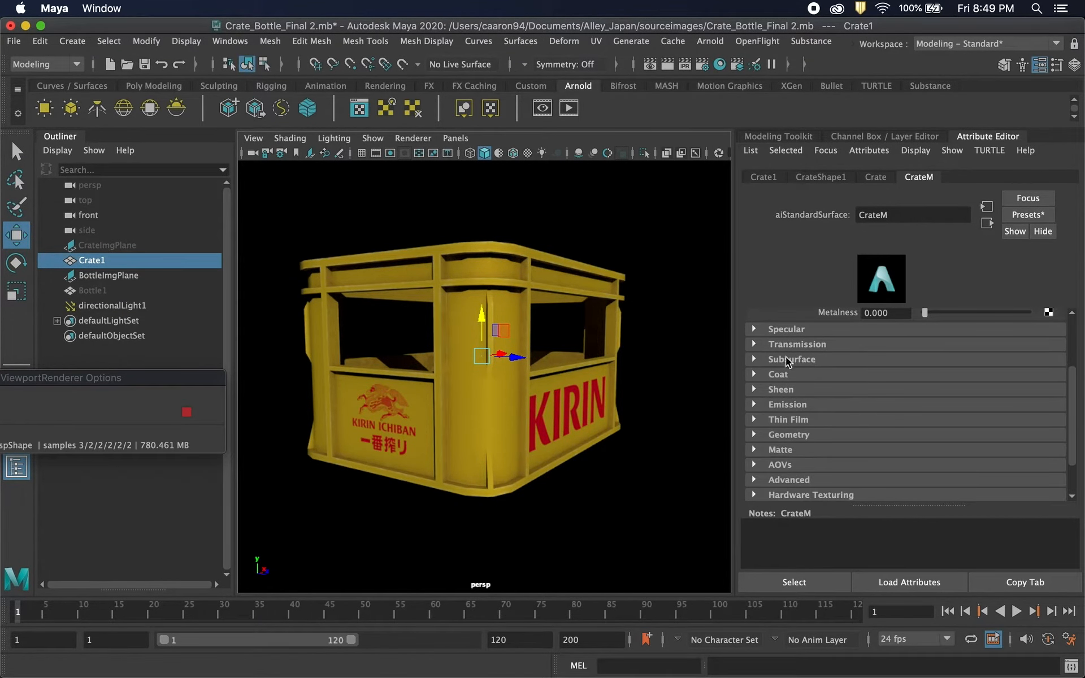
pyautogui.click(753, 330)
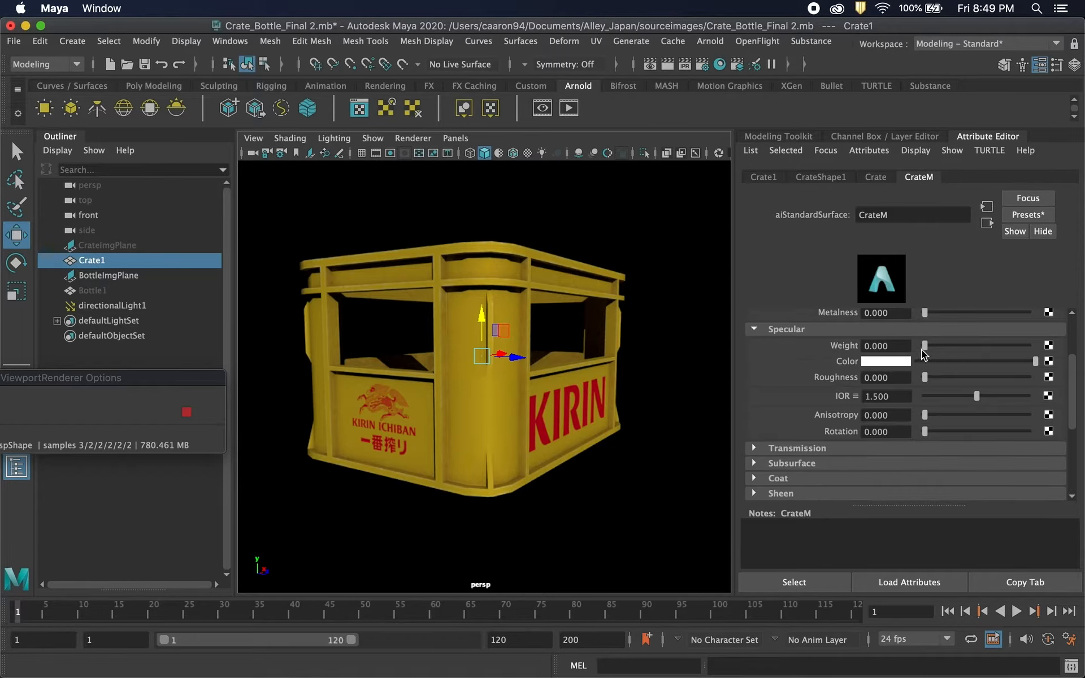
pyautogui.moveTo(926, 346); pyautogui.dragTo(1029, 346)
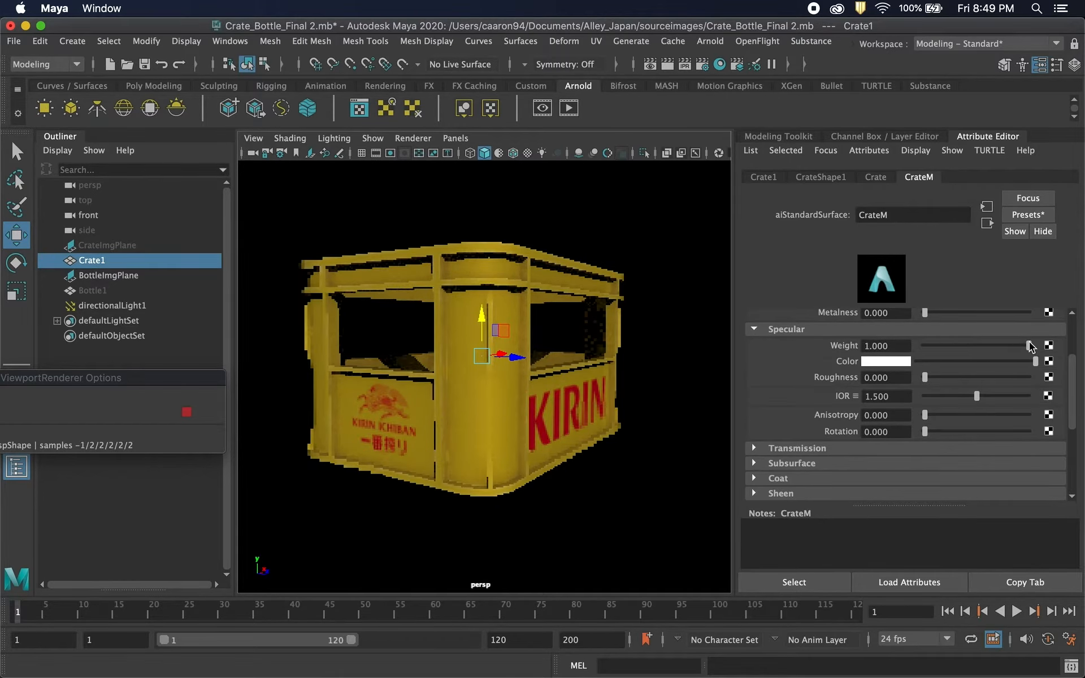
pyautogui.moveTo(625, 407)
pyautogui.keyDown('alt'); pyautogui.mouseDown()
pyautogui.moveTo(484, 406)
pyautogui.moveTo(514, 431)
pyautogui.moveTo(511, 457)
pyautogui.moveTo(518, 416)
pyautogui.moveTo(405, 414)
pyautogui.moveTo(457, 366)
pyautogui.moveTo(576, 366)
pyautogui.moveTo(492, 396)
pyautogui.moveTo(626, 400)
pyautogui.mouseUp(); pyautogui.keyUp('alt')
pyautogui.moveTo(925, 378); pyautogui.dragTo(933, 378)
pyautogui.keyDown('alt'); pyautogui.moveTo(616, 406); pyautogui.dragTo(514, 399); pyautogui.keyUp('alt')
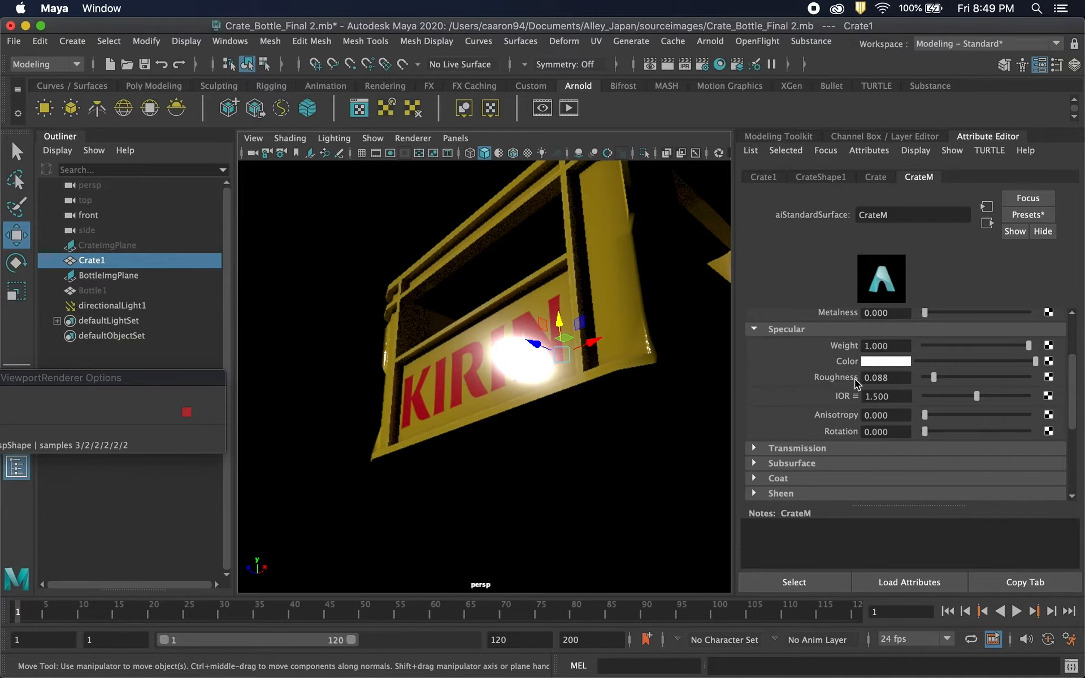
# Map CrateM's specular roughness with a file texture that loads Crate_SPEC.jpg.
pyautogui.click(1048, 378)
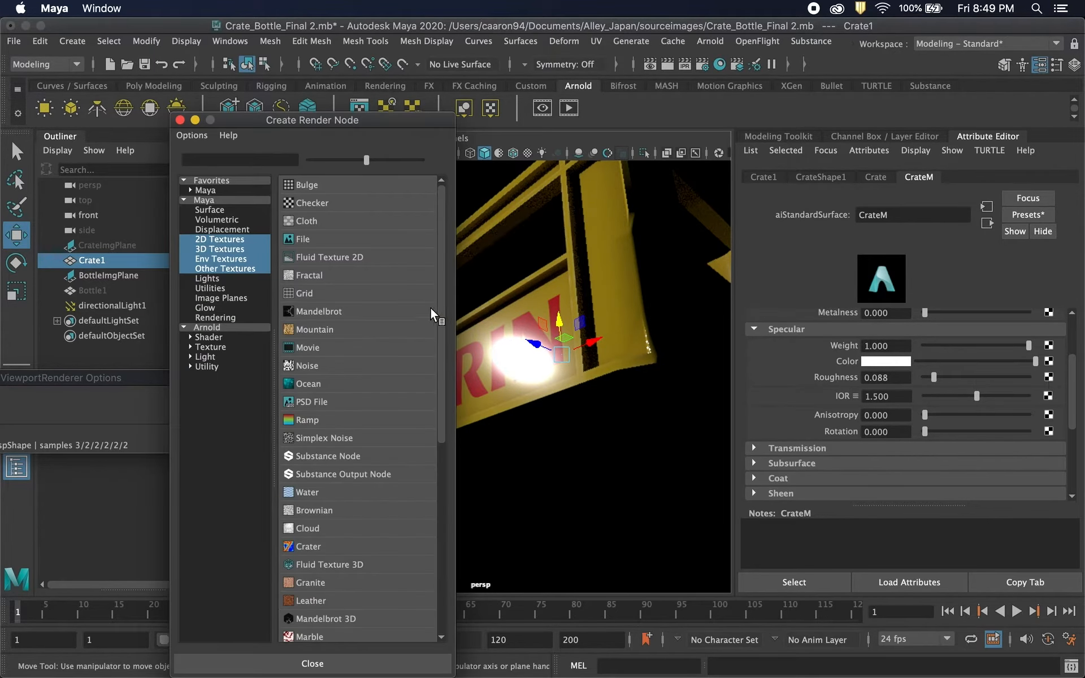
pyautogui.click(330, 239)
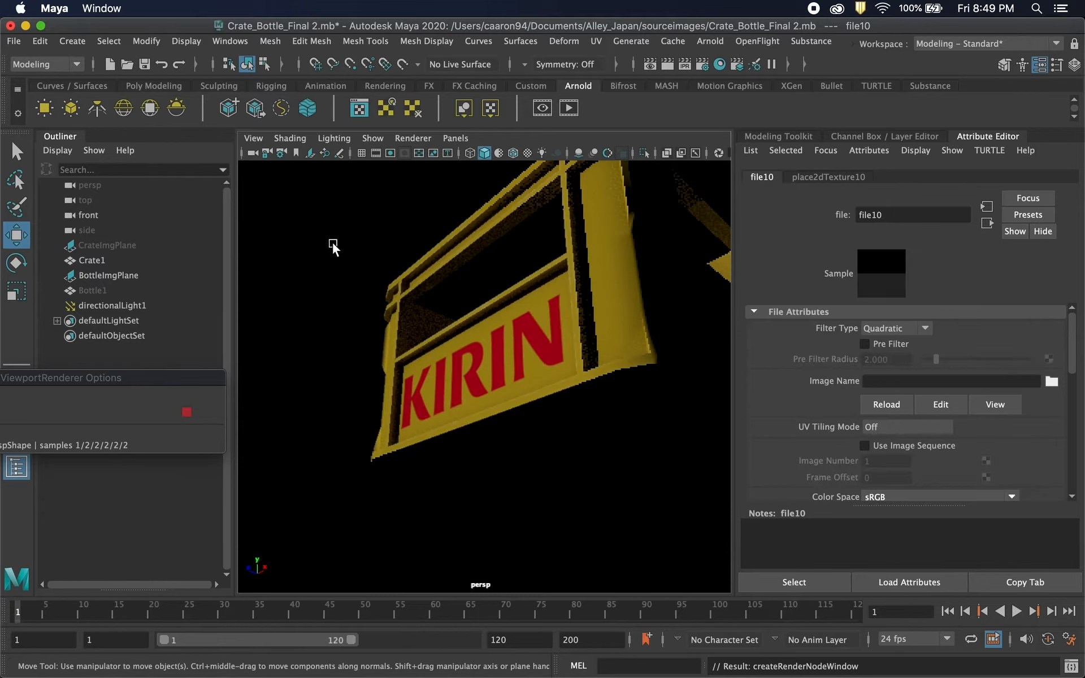
pyautogui.click(1051, 382)
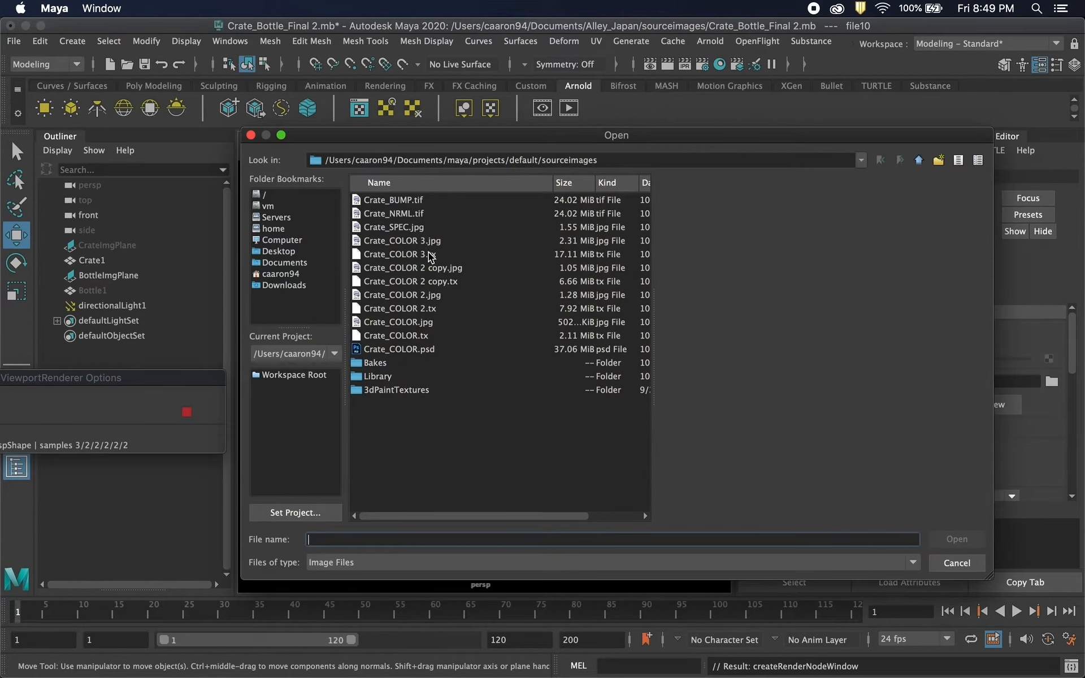
pyautogui.click(423, 229)
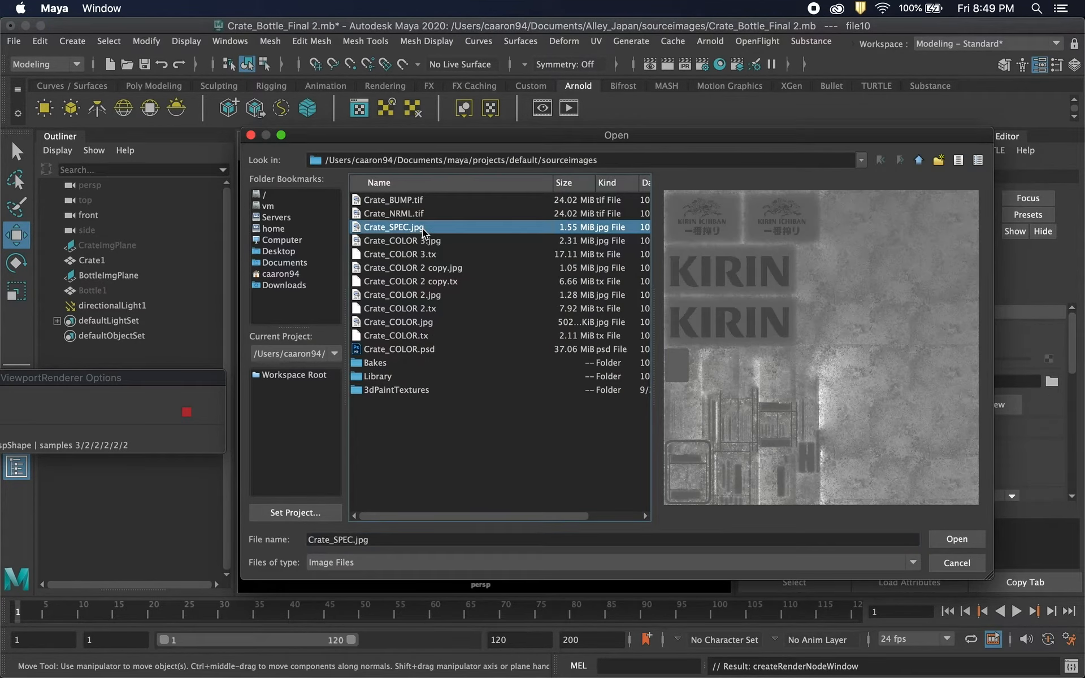
pyautogui.click(955, 540)
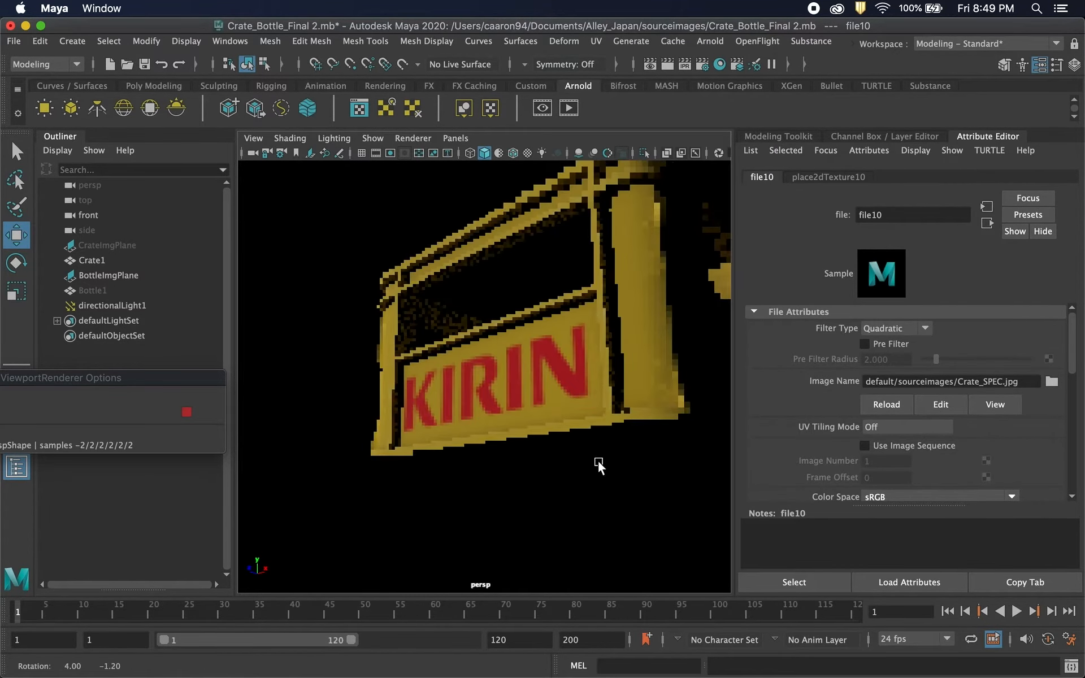
# Open Hypershade as a floating window and graph the input and output connections of the CrateM material.
pyautogui.click(720, 66)
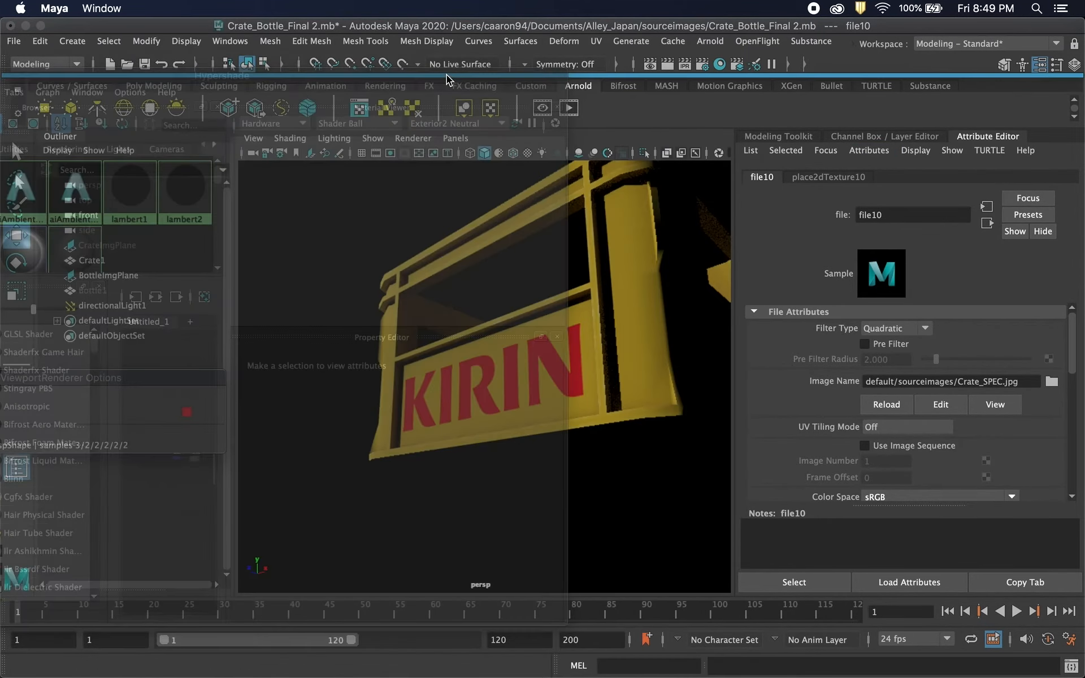
pyautogui.moveTo(621, 115); pyautogui.dragTo(618, 169)
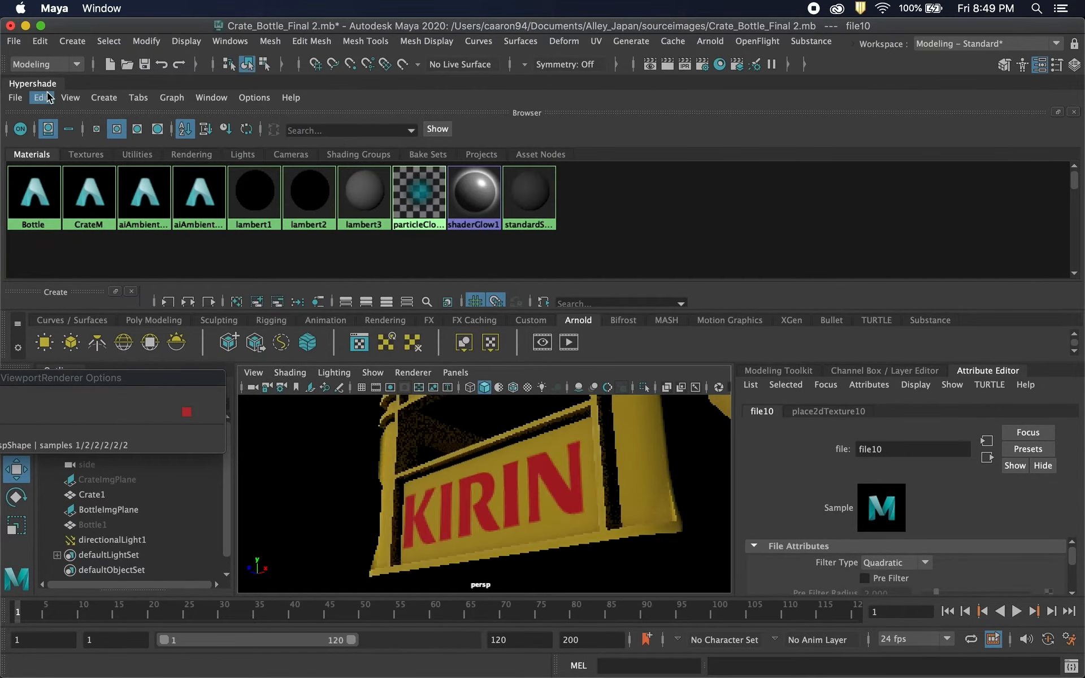
pyautogui.moveTo(46, 85); pyautogui.dragTo(69, 192)
pyautogui.moveTo(432, 184); pyautogui.dragTo(422, 28)
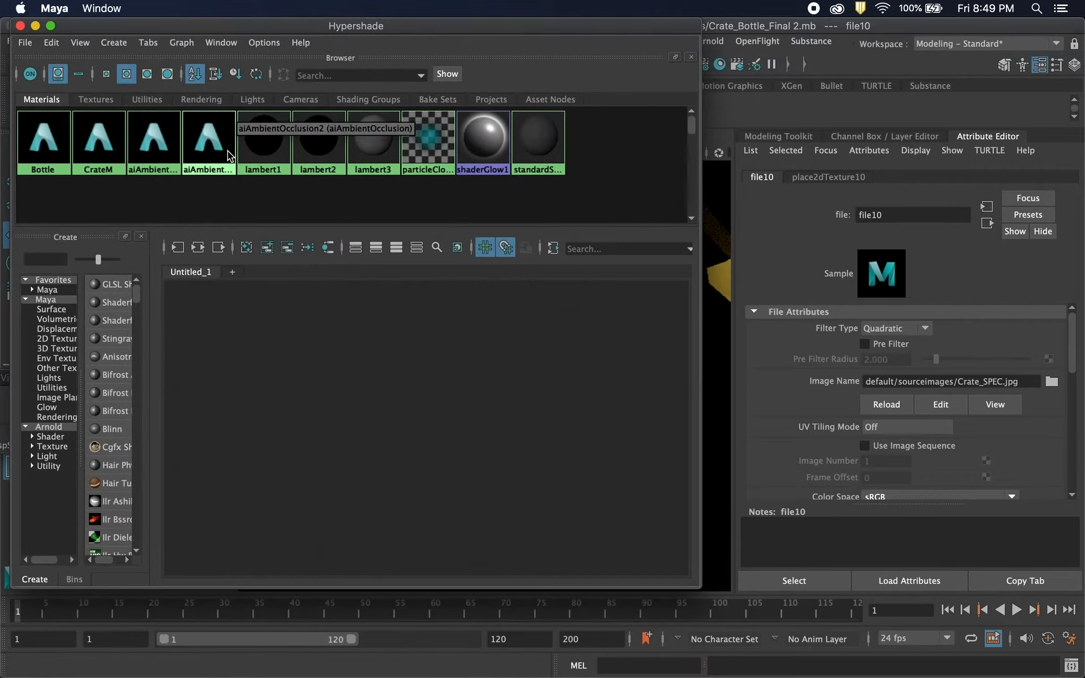
pyautogui.click(531, 150)
pyautogui.click(197, 248)
pyautogui.click(99, 144)
pyautogui.click(197, 247)
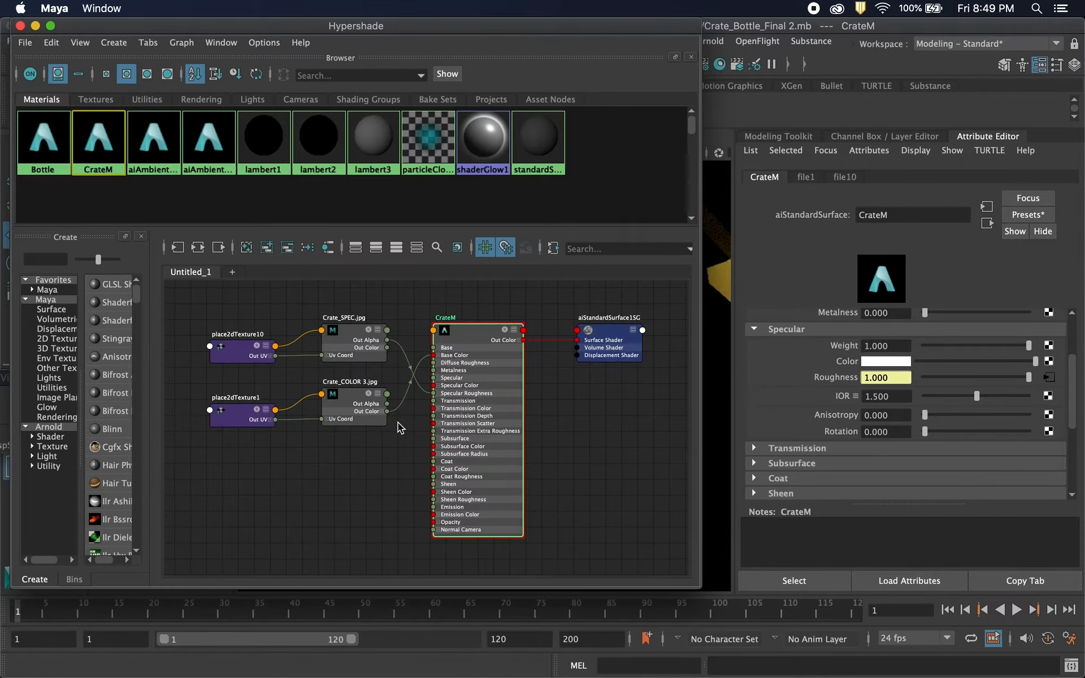
# Arrange the graph so Crate_SPEC.jpg and its placement node sit directly below the Crate_COLOR 3.jpg nodes.
pyautogui.moveTo(245, 290); pyautogui.dragTo(344, 349)
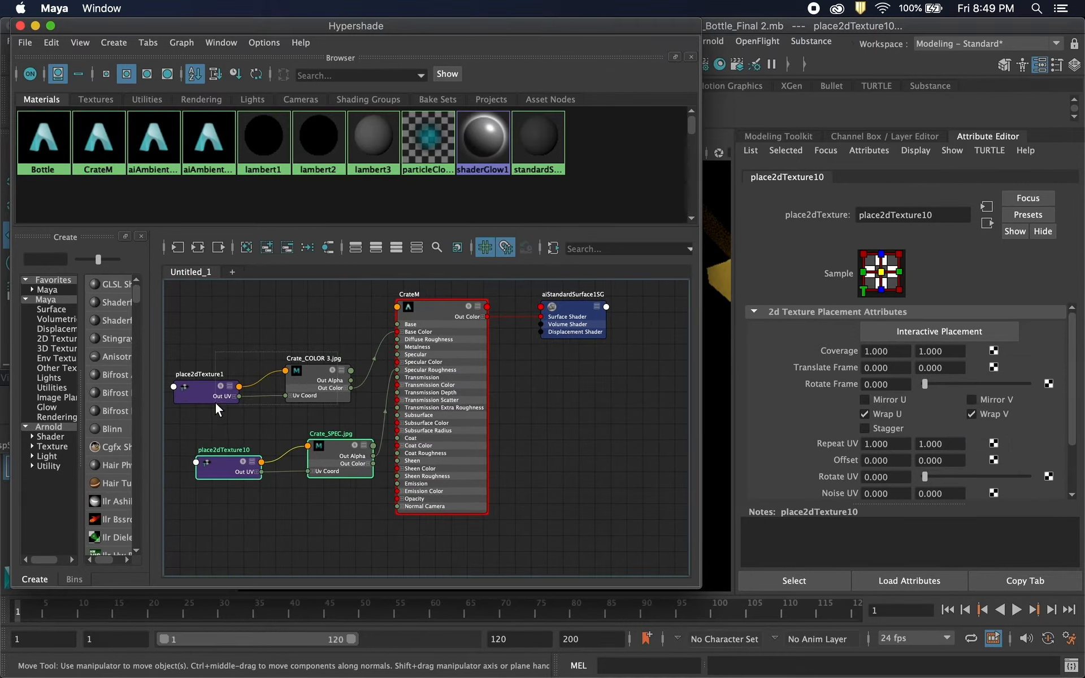
pyautogui.moveTo(330, 463); pyautogui.dragTo(316, 402)
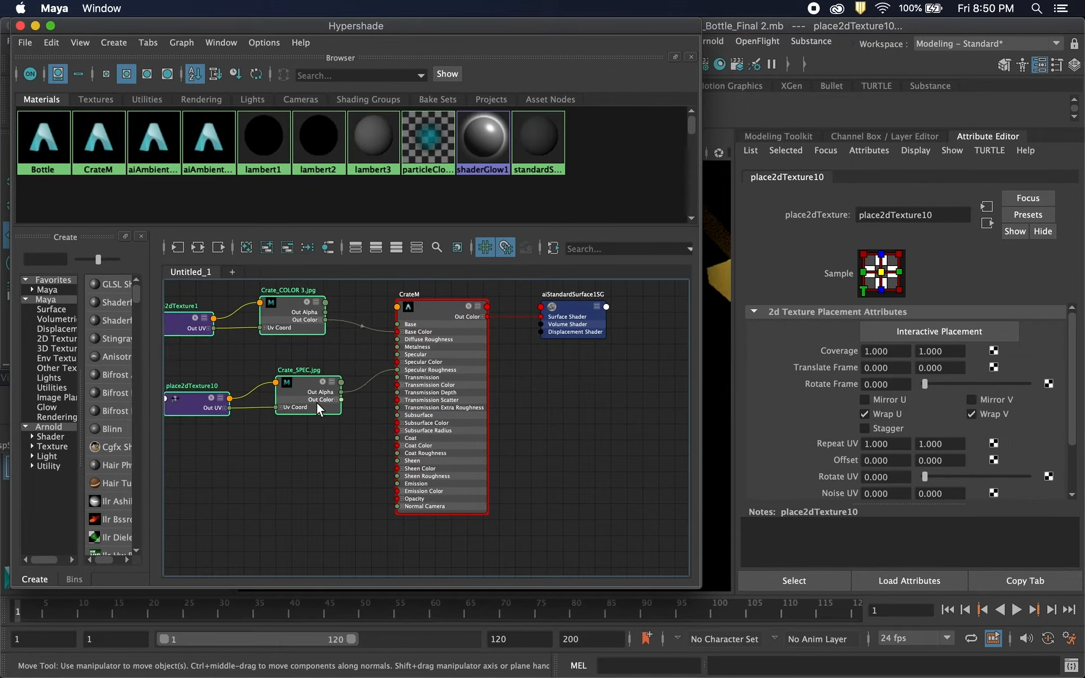
pyautogui.keyDown('alt'); pyautogui.moveTo(306, 448); pyautogui.dragTo(358, 470, button='middle'); pyautogui.keyUp('alt')
pyautogui.moveTo(236, 329)
pyautogui.mouseDown()
pyautogui.moveTo(333, 352)
pyautogui.moveTo(249, 329)
pyautogui.mouseUp()
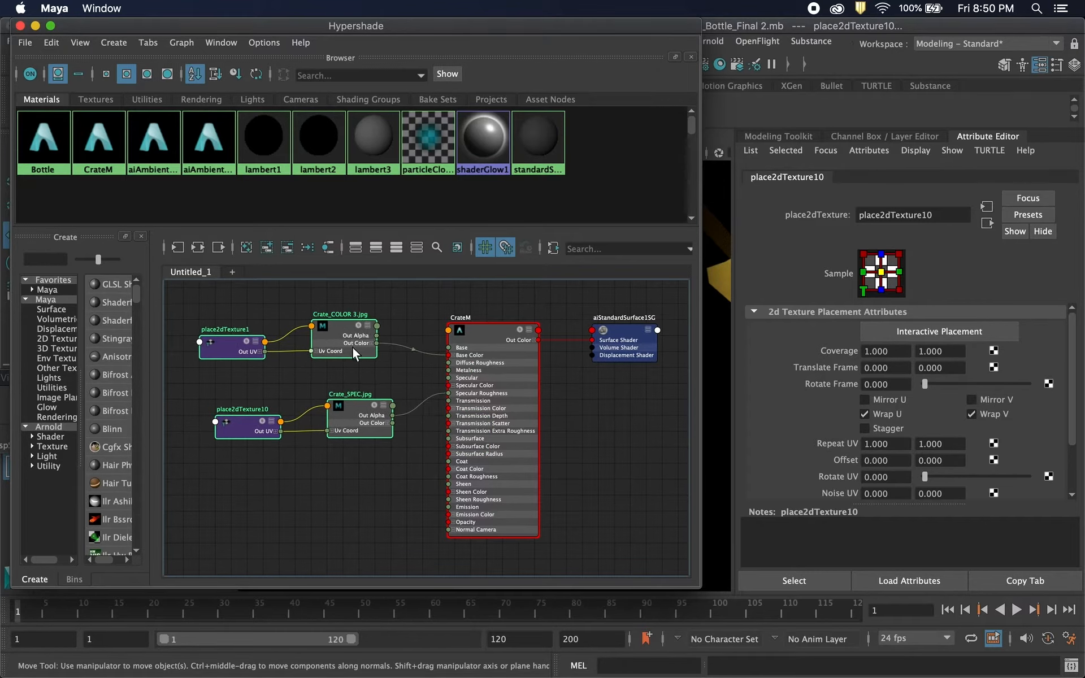
pyautogui.moveTo(351, 347); pyautogui.dragTo(352, 342)
pyautogui.click(361, 367)
pyautogui.moveTo(365, 417); pyautogui.dragTo(340, 404)
pyautogui.moveTo(251, 422); pyautogui.dragTo(222, 394)
pyautogui.moveTo(321, 410); pyautogui.dragTo(322, 401)
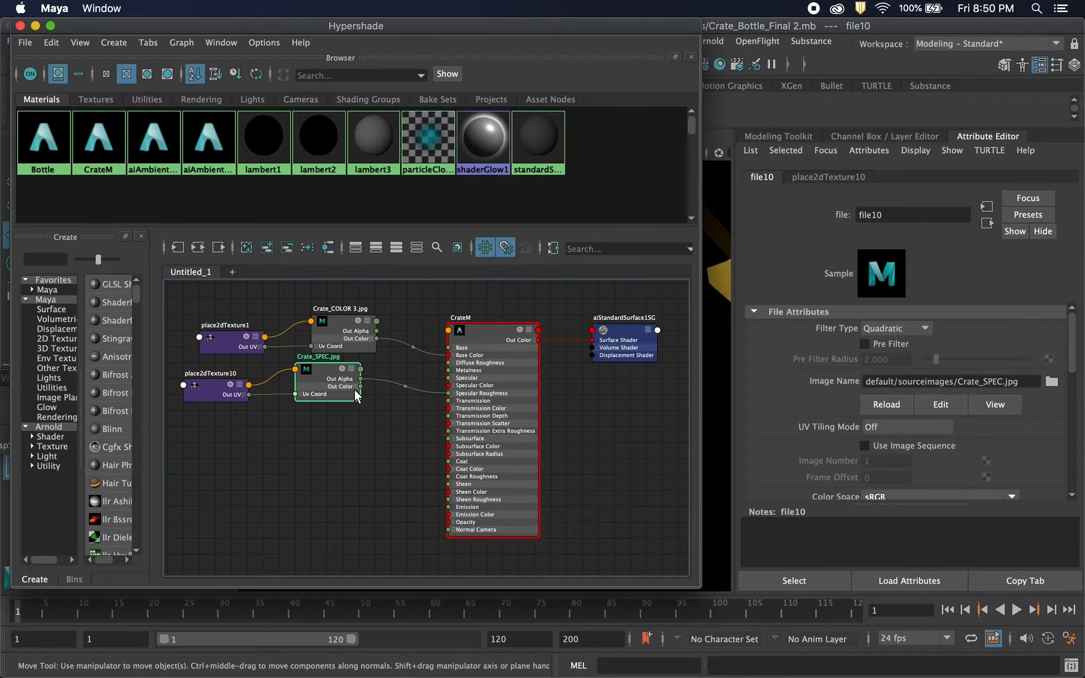
# Connect the Out Color R channel of Crate_SPEC.jpg to CrateM's Specular Roughness and check the highlight on the KIRIN side.
pyautogui.click(355, 387)
pyautogui.moveTo(360, 398); pyautogui.dragTo(448, 393)
pyautogui.moveTo(639, 34); pyautogui.dragTo(220, 190)
pyautogui.moveTo(528, 416)
pyautogui.keyDown('alt'); pyautogui.mouseDown()
pyautogui.moveTo(493, 372)
pyautogui.moveTo(514, 373)
pyautogui.moveTo(451, 401)
pyautogui.mouseUp(); pyautogui.keyUp('alt')
pyautogui.keyDown('alt'); pyautogui.moveTo(445, 384); pyautogui.dragTo(367, 339); pyautogui.keyUp('alt')
pyautogui.moveTo(229, 180); pyautogui.dragTo(404, 92)
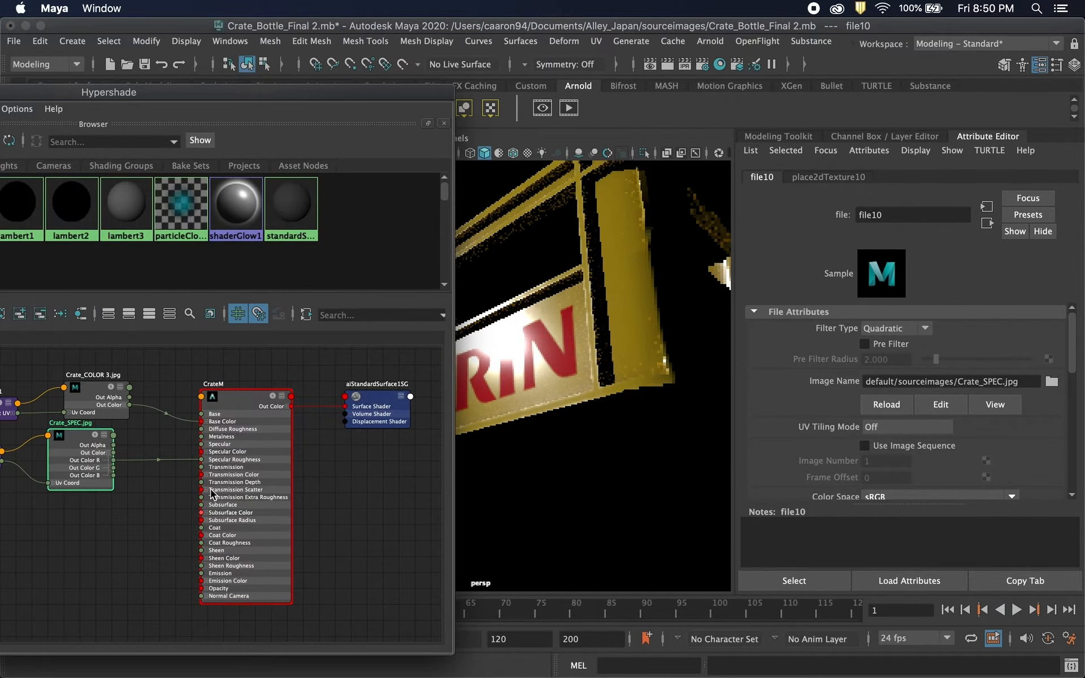
pyautogui.moveTo(214, 511); pyautogui.dragTo(265, 226, button='middle')
# Create an aiRange node in the CrateM material graph.
pyautogui.moveTo(274, 93); pyautogui.dragTo(670, 100)
pyautogui.click(198, 334)
pyautogui.write('airange')
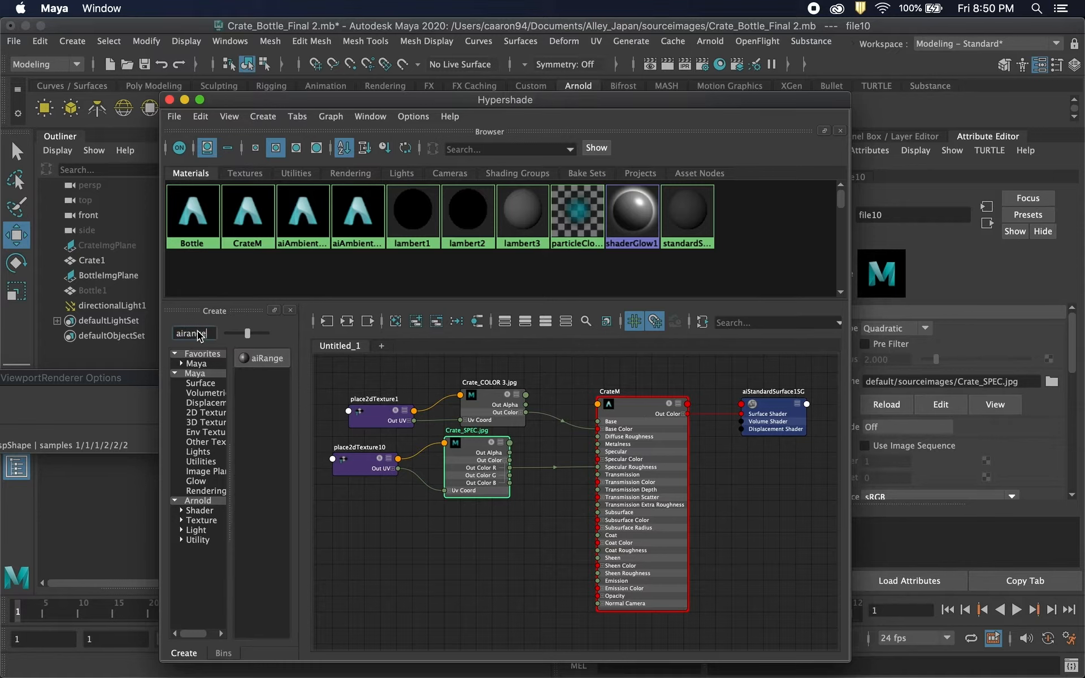
pyautogui.click(263, 358)
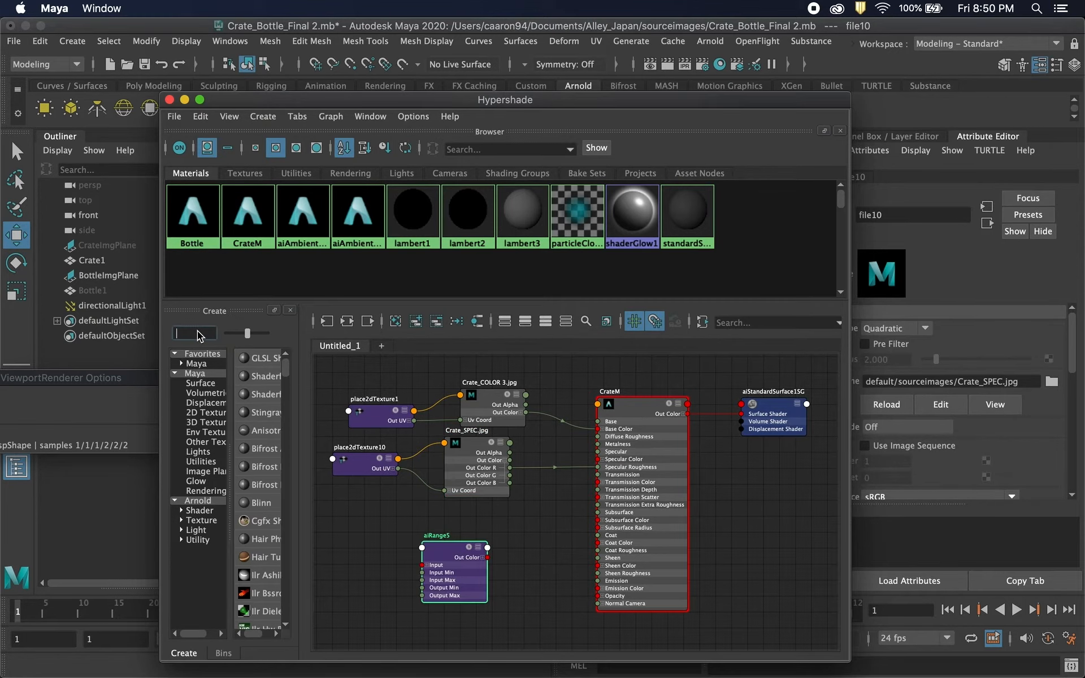
# Insert the aiRange node between Crate_SPEC.jpg's Out Color and CrateM's Specular Roughness, using the range's Out Color R.
pyautogui.click(342, 464)
pyautogui.moveTo(464, 481); pyautogui.dragTo(366, 478)
pyautogui.moveTo(469, 547); pyautogui.dragTo(500, 473)
pyautogui.moveTo(411, 457); pyautogui.dragTo(454, 473)
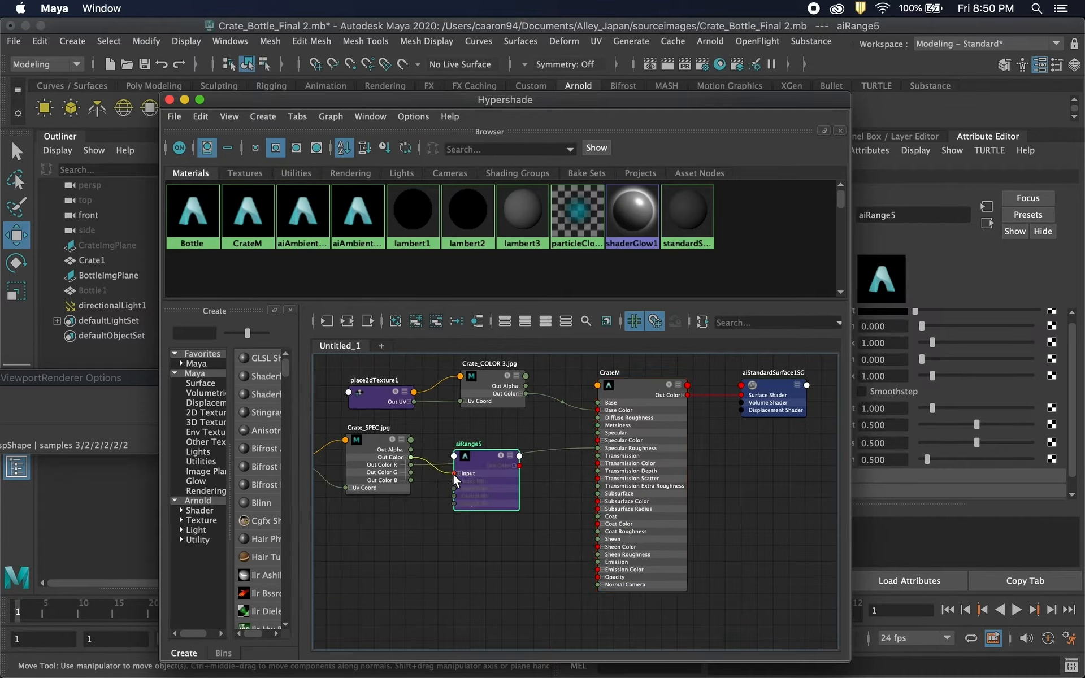
pyautogui.moveTo(483, 485)
pyautogui.mouseDown()
pyautogui.moveTo(534, 452)
pyautogui.moveTo(598, 448)
pyautogui.moveTo(485, 466)
pyautogui.mouseUp()
pyautogui.click(514, 449)
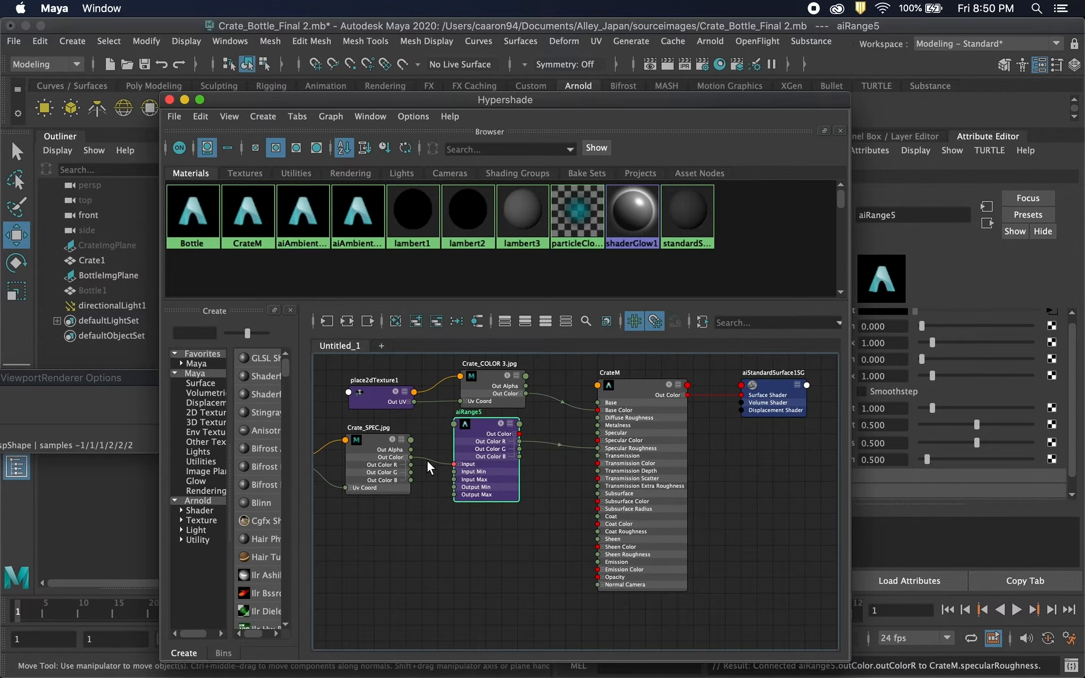
# Open the Arnold viewport renderer options and isolate the Crate_SPEC.jpg node with debug shading.
pyautogui.moveTo(384, 460); pyautogui.dragTo(384, 443)
pyautogui.moveTo(733, 101); pyautogui.dragTo(468, 103)
pyautogui.moveTo(537, 102); pyautogui.dragTo(344, 191)
pyautogui.click(422, 137)
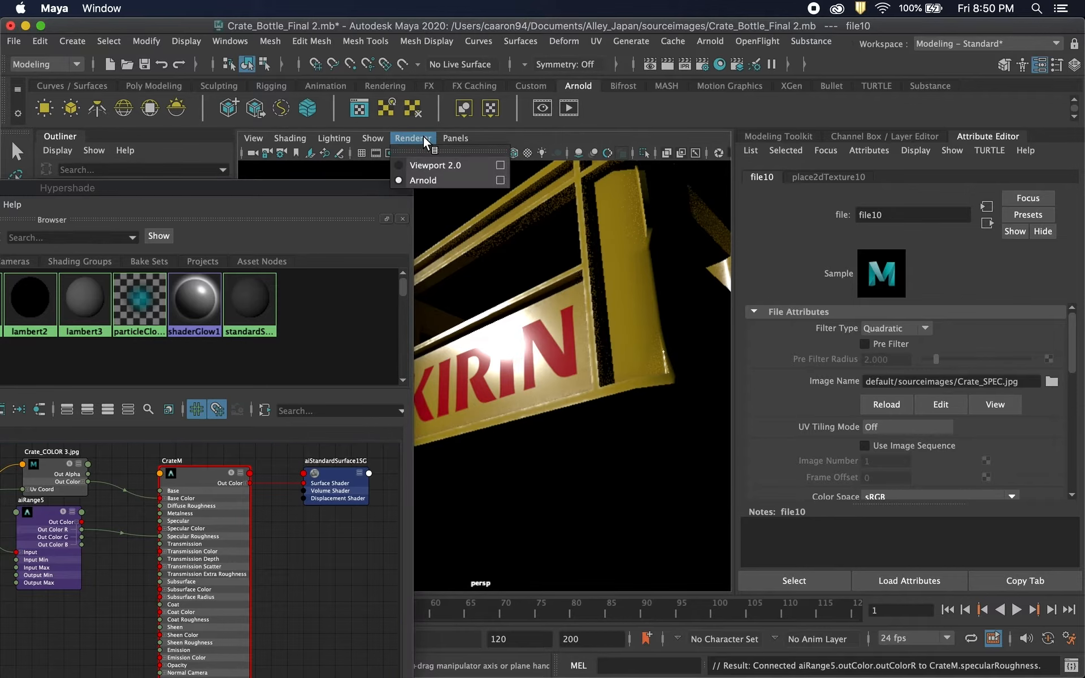
pyautogui.click(504, 180)
pyautogui.moveTo(391, 187); pyautogui.dragTo(361, 487)
pyautogui.moveTo(204, 379); pyautogui.dragTo(387, 225)
pyautogui.moveTo(354, 487); pyautogui.dragTo(348, 182)
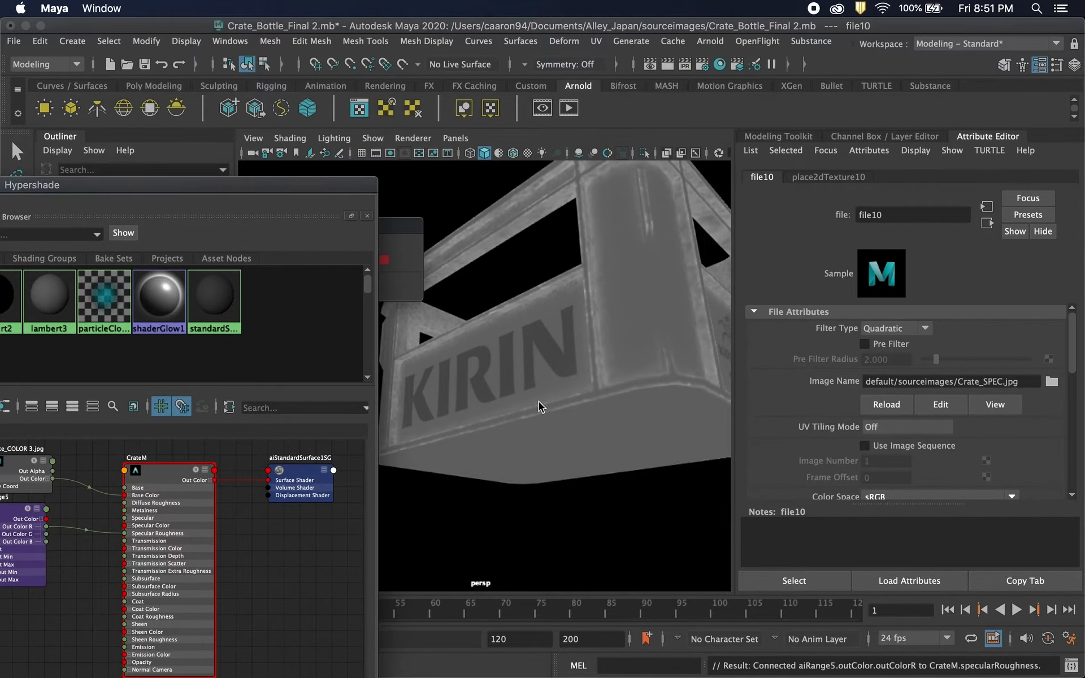
# Set the aiRange node's input max to 0.694, output min 0.069, output max 2.361, contrast 0.903, contrast pivot 0.354 and gain 0.625.
pyautogui.keyDown('alt'); pyautogui.moveTo(531, 368); pyautogui.dragTo(557, 370); pyautogui.keyUp('alt')
pyautogui.moveTo(16, 509); pyautogui.dragTo(31, 509)
pyautogui.scroll(-3, 904, 407)
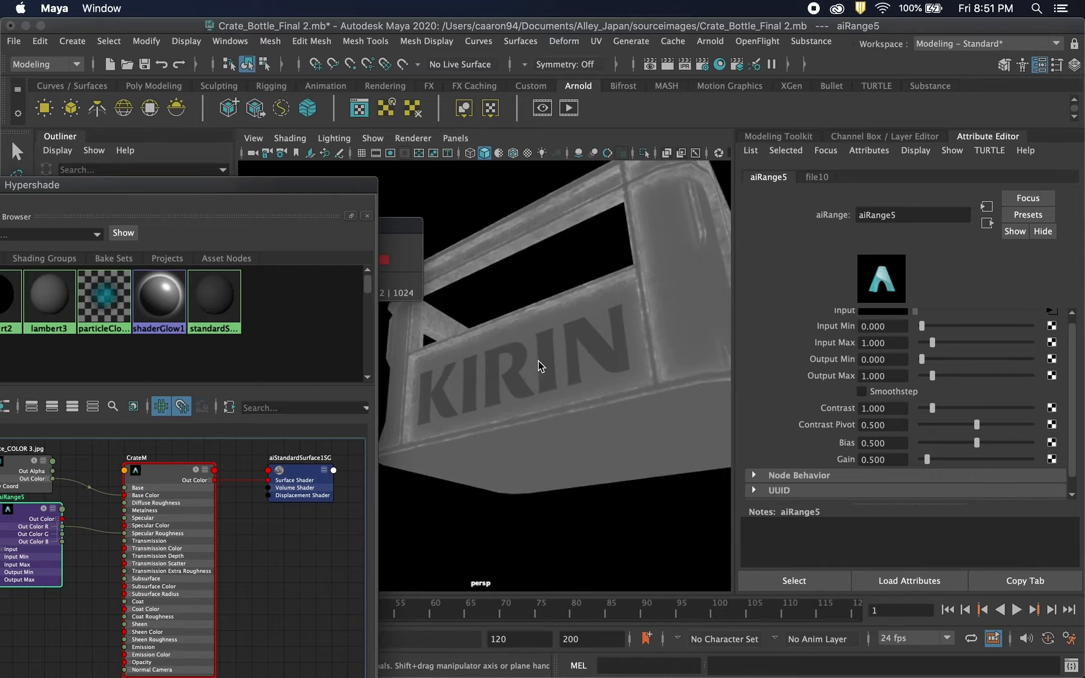
pyautogui.moveTo(932, 342); pyautogui.dragTo(930, 345)
pyautogui.moveTo(932, 408); pyautogui.dragTo(928, 459)
pyautogui.moveTo(921, 358); pyautogui.dragTo(947, 376)
# Disable debug shading and examine the specular highlight across the crate's KIRIN side.
pyautogui.click(409, 227)
pyautogui.click(182, 242)
pyautogui.moveTo(224, 344)
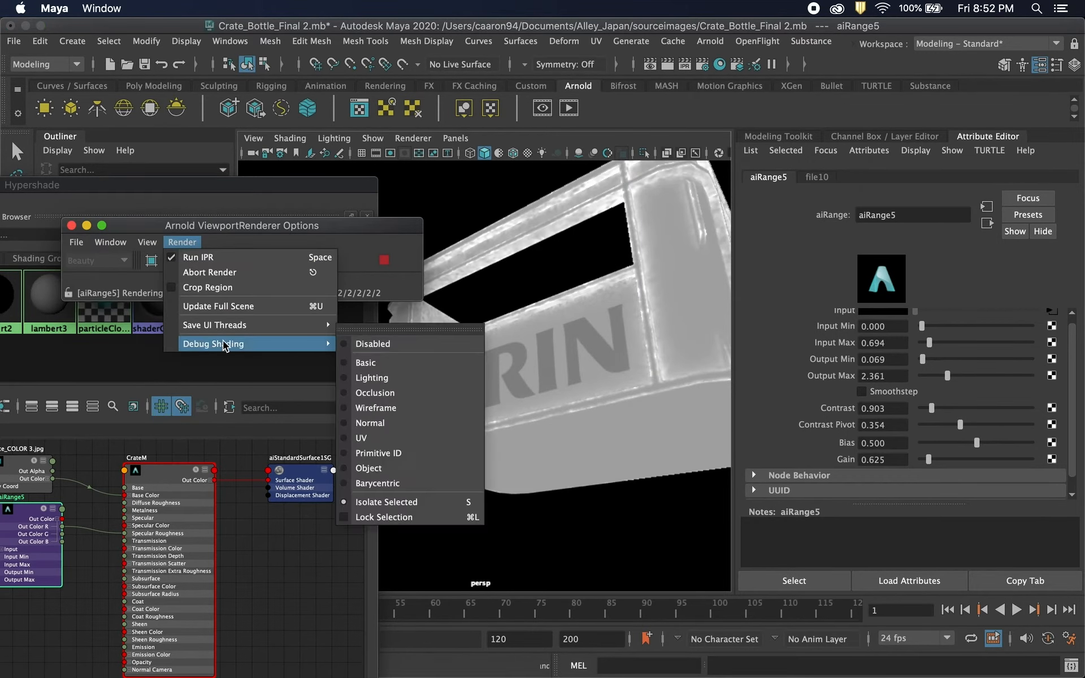
pyautogui.click(377, 343)
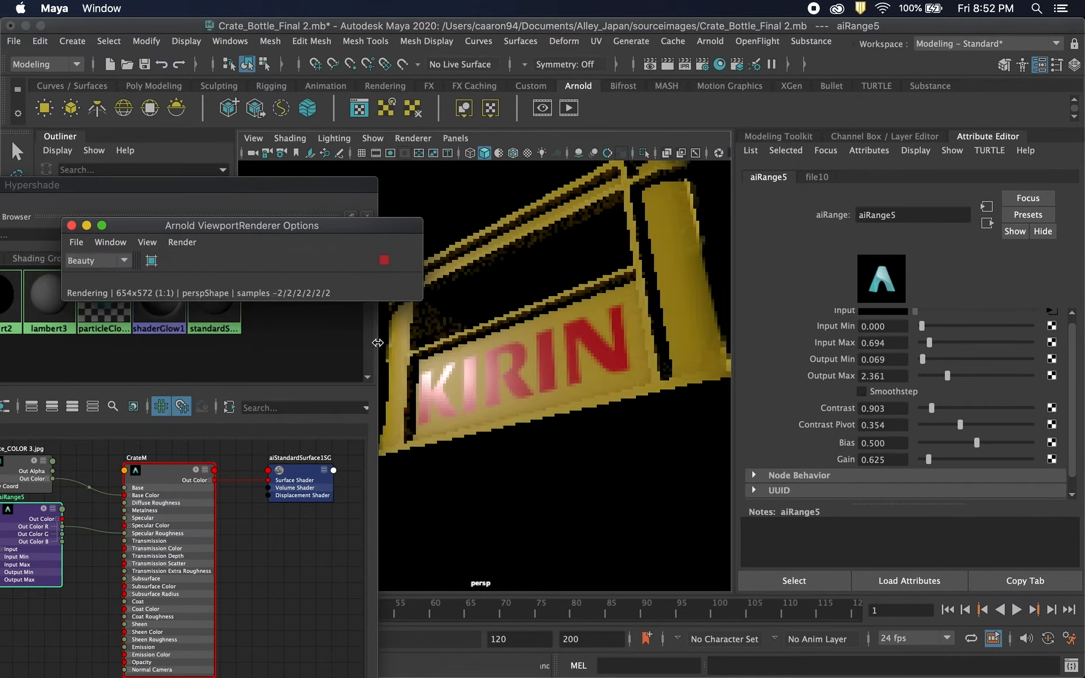
pyautogui.keyDown('alt'); pyautogui.moveTo(602, 405); pyautogui.dragTo(548, 335); pyautogui.keyUp('alt')
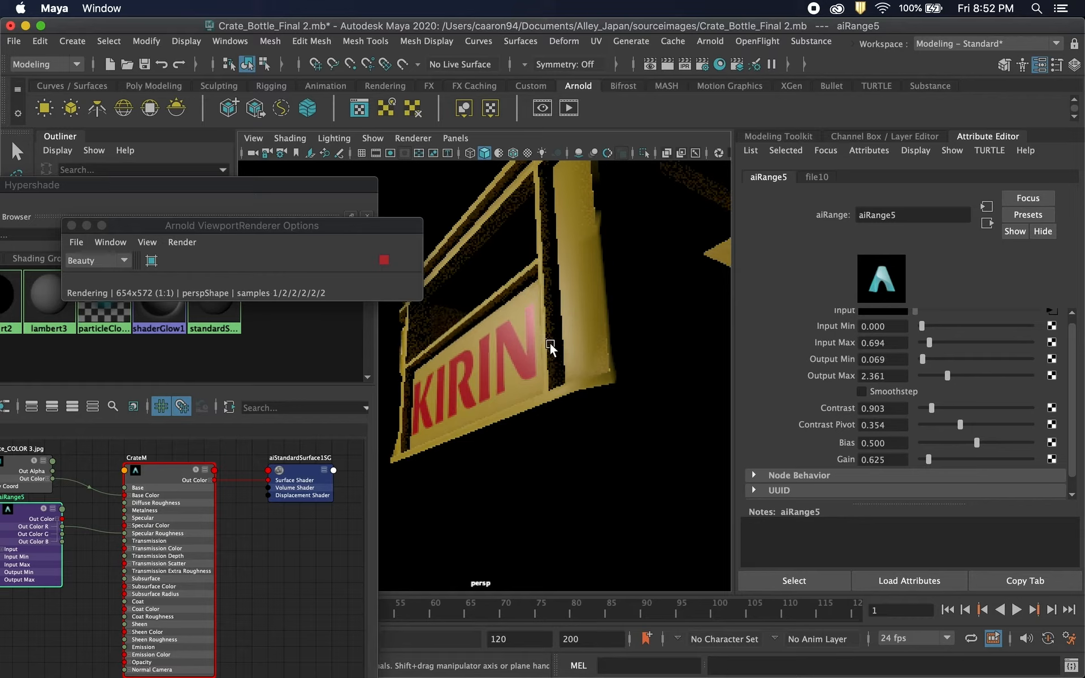
pyautogui.keyDown('alt'); pyautogui.moveTo(547, 330); pyautogui.dragTo(588, 327); pyautogui.keyUp('alt')
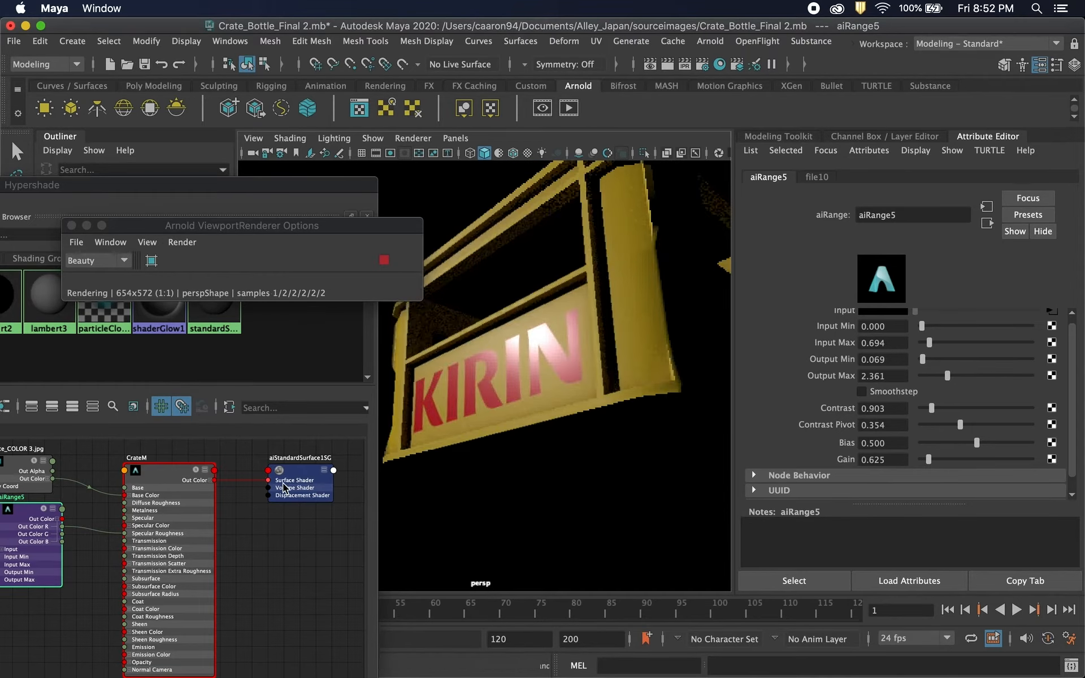
# Isolate the aiRange node with debug shading, set its contrast to 3.125 and adjust its output min and max.
pyautogui.click(42, 547)
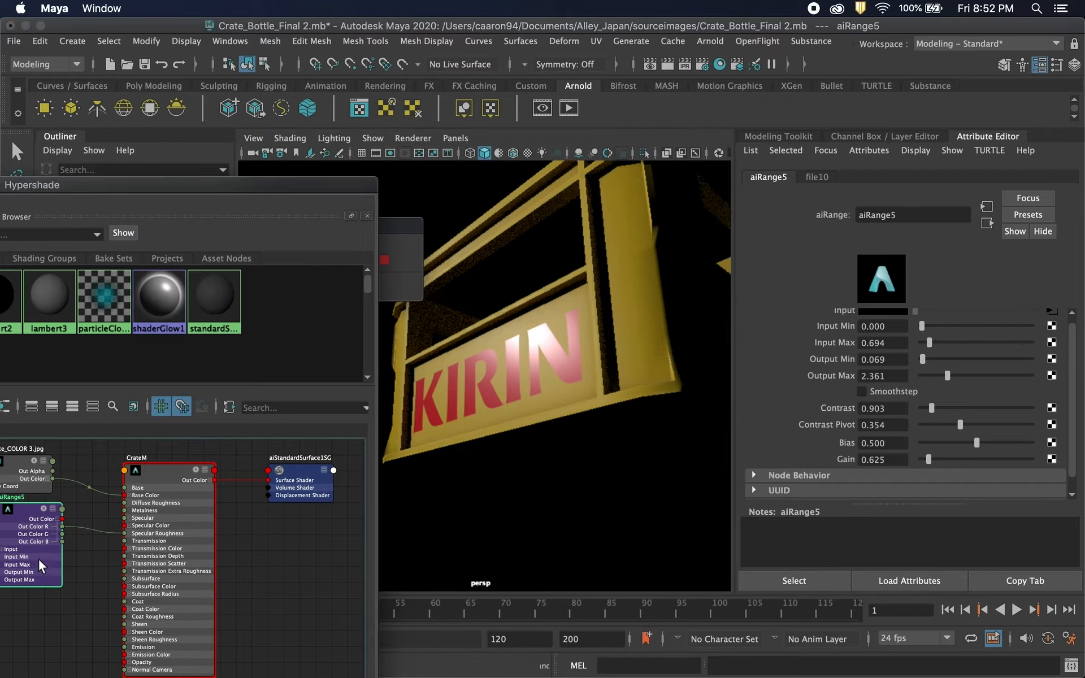
pyautogui.click(398, 226)
pyautogui.click(182, 242)
pyautogui.moveTo(241, 341)
pyautogui.click(395, 501)
pyautogui.moveTo(931, 408); pyautogui.dragTo(955, 408)
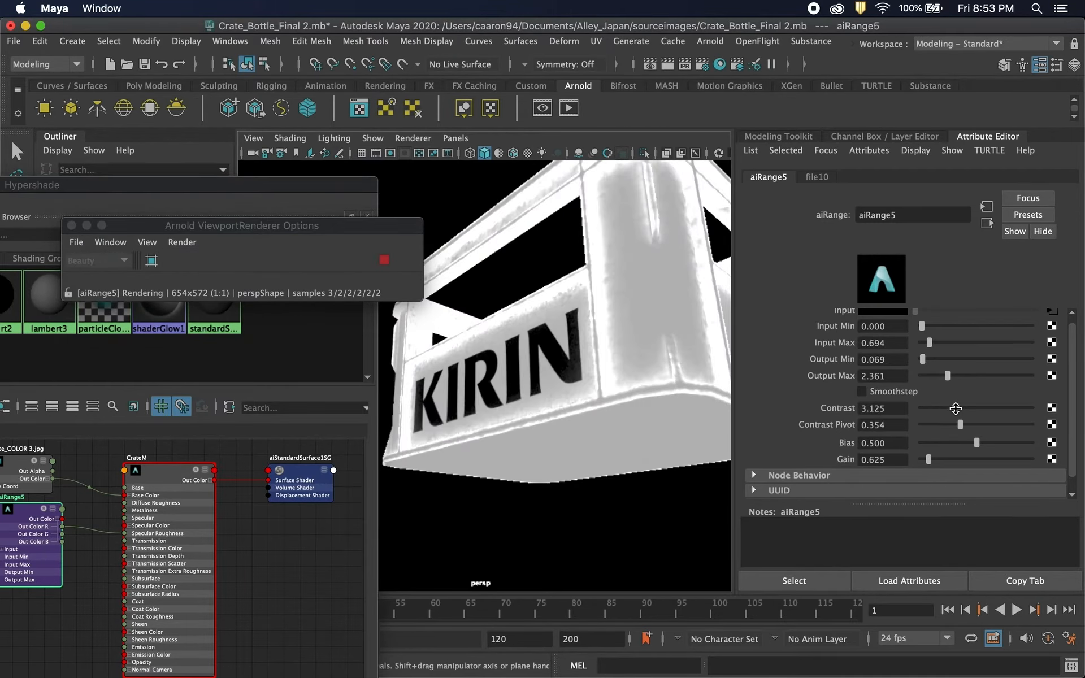
pyautogui.moveTo(922, 359); pyautogui.dragTo(937, 377)
# Disable debug shading and set CrateM's specular weight to 0.257, checking the highlight on the KIRIN side.
pyautogui.click(182, 242)
pyautogui.moveTo(242, 341)
pyautogui.click(396, 341)
pyautogui.click(164, 470)
pyautogui.scroll(-5, 904, 396)
pyautogui.moveTo(542, 362)
pyautogui.keyDown('alt'); pyautogui.mouseDown()
pyautogui.moveTo(500, 344)
pyautogui.moveTo(616, 350)
pyautogui.moveTo(612, 370)
pyautogui.mouseUp(); pyautogui.keyUp('alt')
pyautogui.scroll(8, 501, 345)
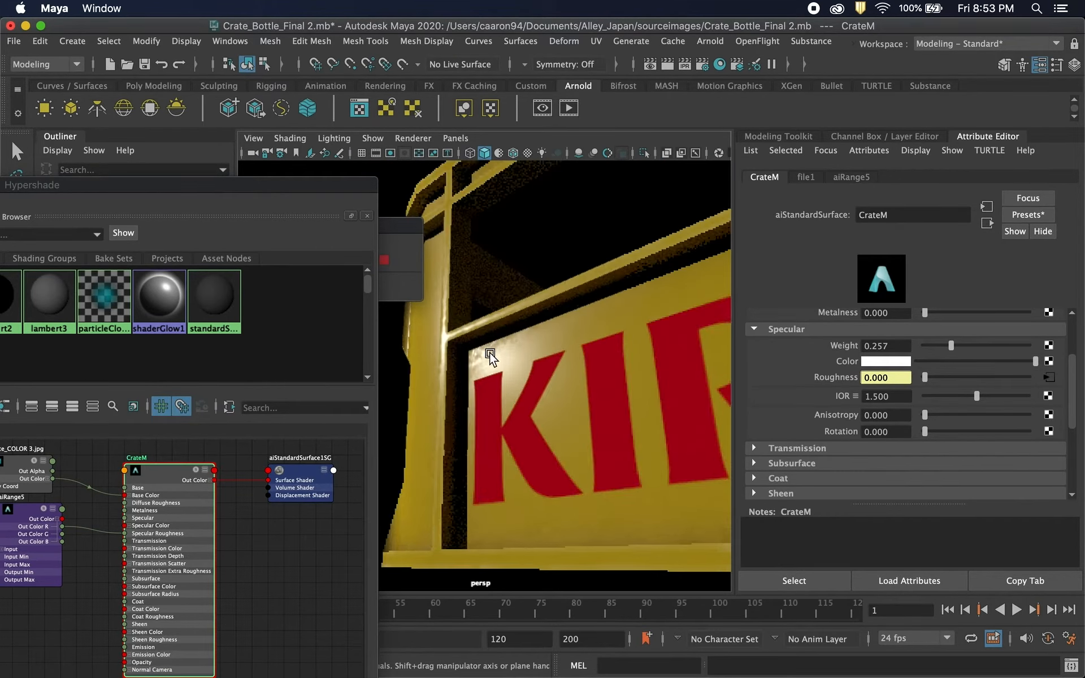
pyautogui.keyDown('alt'); pyautogui.moveTo(487, 356); pyautogui.dragTo(509, 395); pyautogui.keyUp('alt')
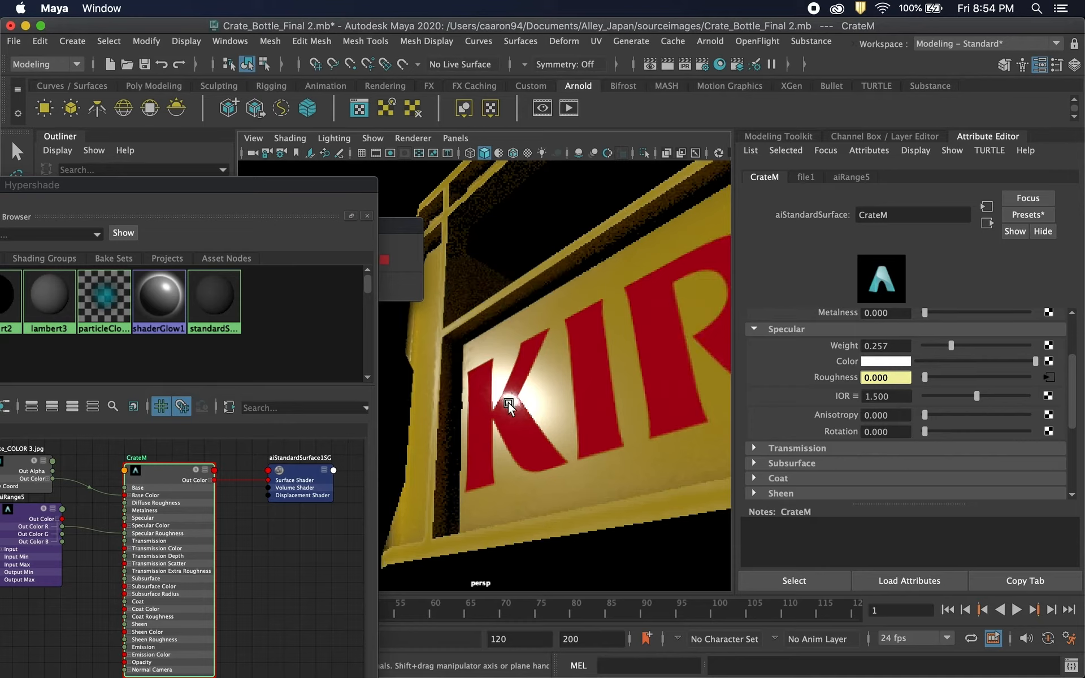
pyautogui.scroll(-5, 543, 431)
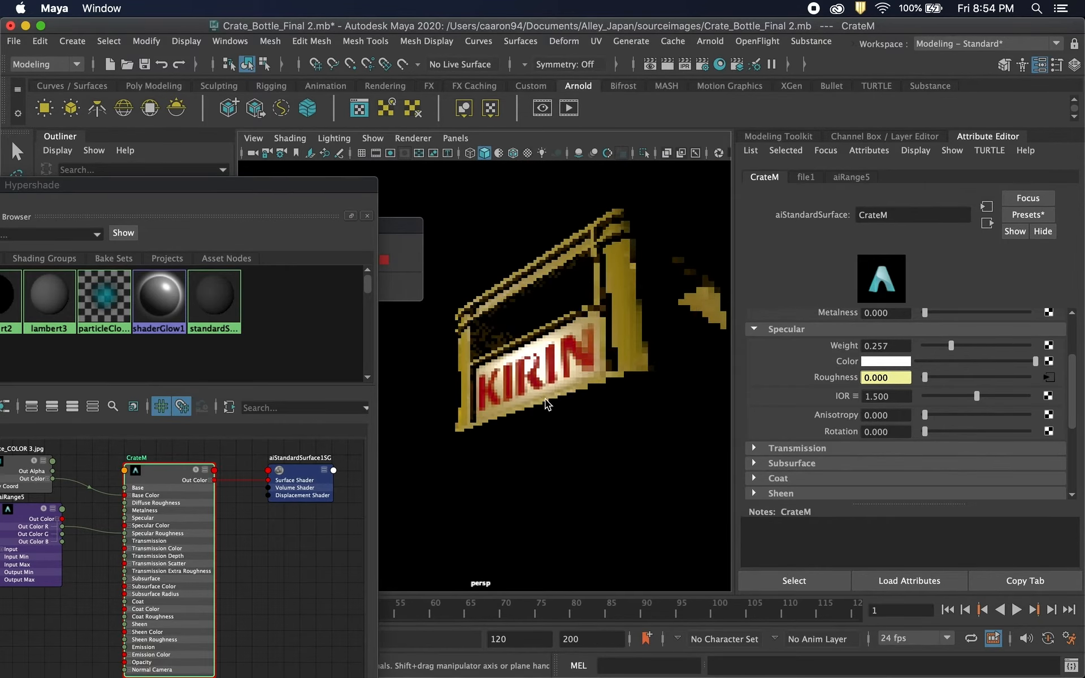
pyautogui.keyDown('alt'); pyautogui.moveTo(544, 402); pyautogui.dragTo(504, 418); pyautogui.keyUp('alt')
# Add a file texture to CrateM's bump mapping and load Crate_NRML.tif into it.
pyautogui.moveTo(313, 189); pyautogui.dragTo(564, 22)
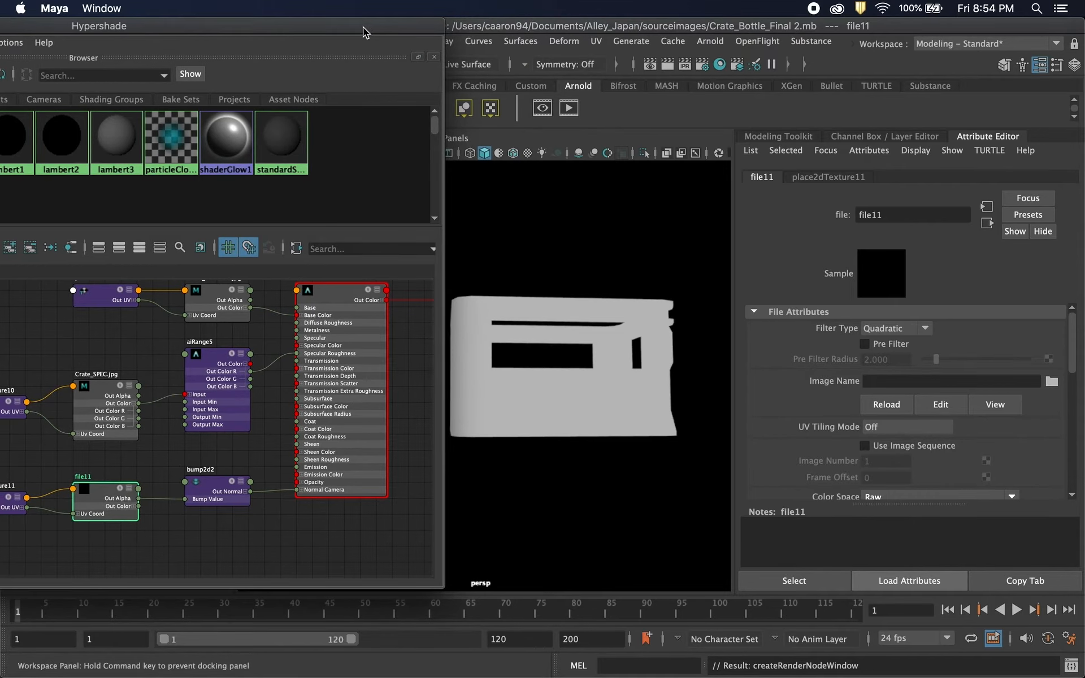
pyautogui.moveTo(73, 26); pyautogui.dragTo(134, 25)
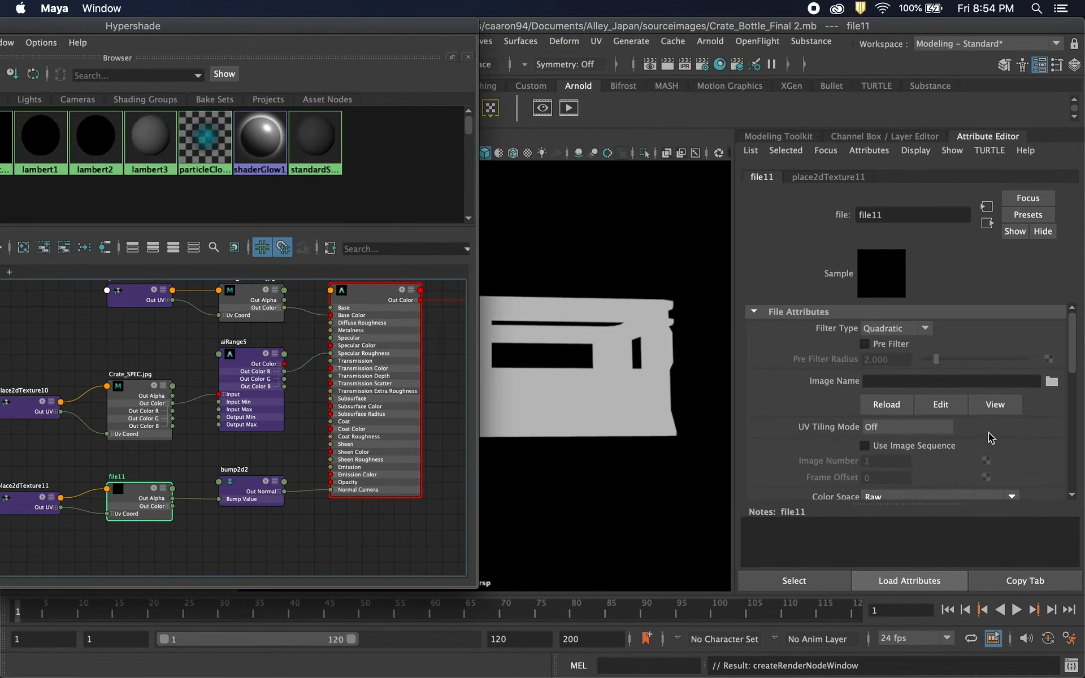
pyautogui.click(1050, 381)
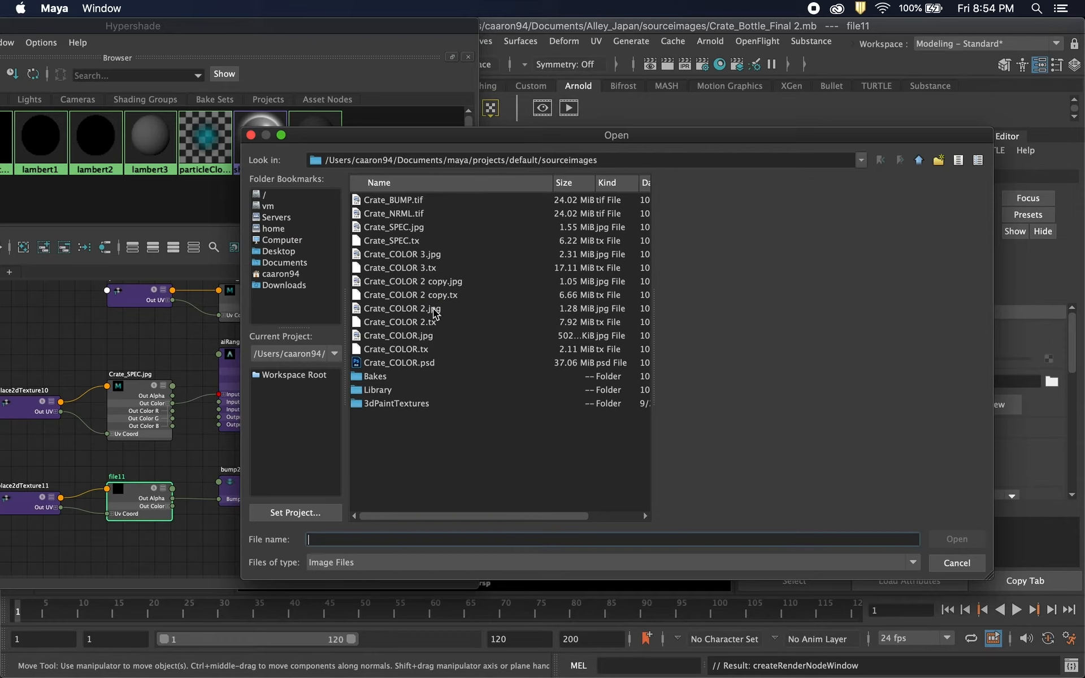
pyautogui.click(409, 213)
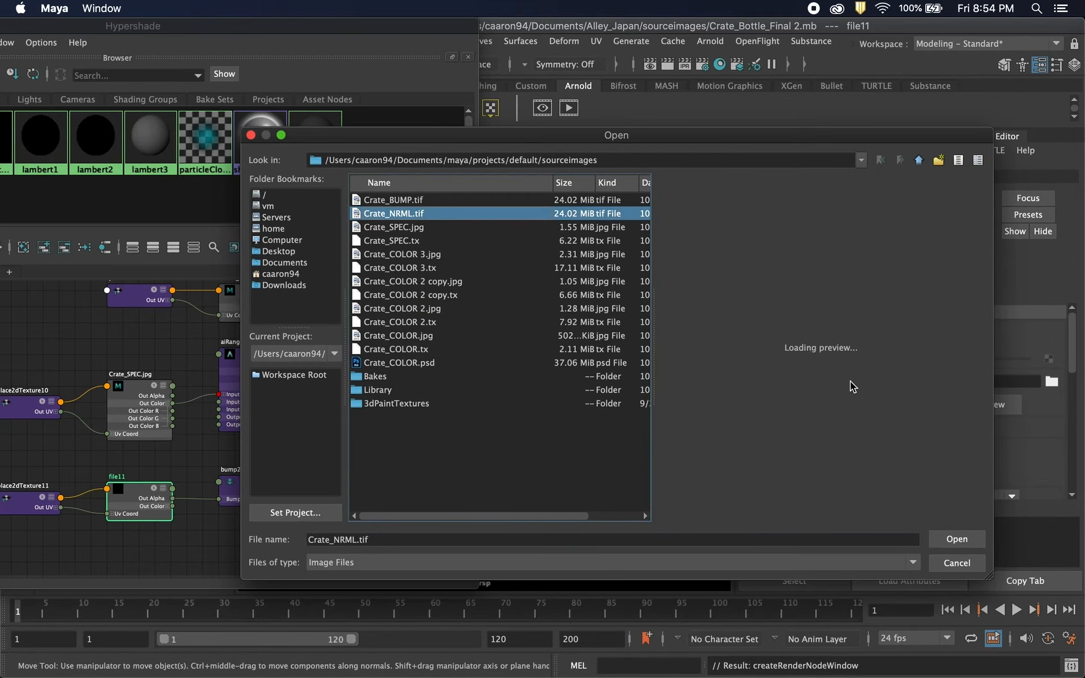
pyautogui.click(956, 540)
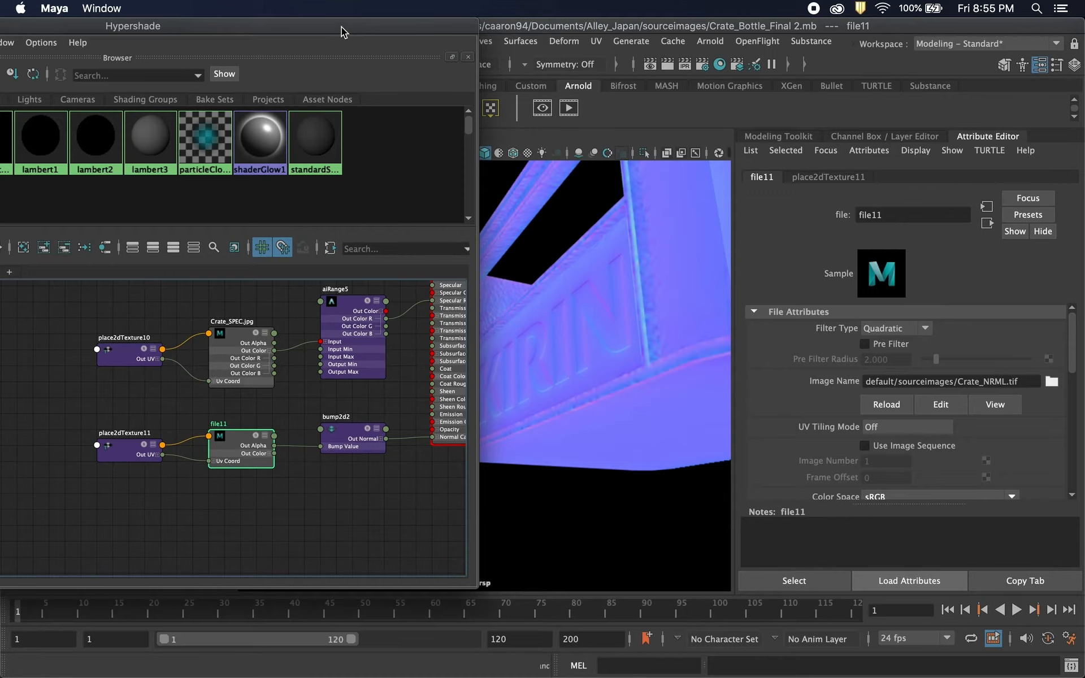
# Create an aiNormalMap node below the bump node and connect the normal map file's Out Color to its Input.
pyautogui.moveTo(341, 26); pyautogui.dragTo(577, 26)
pyautogui.click(65, 258)
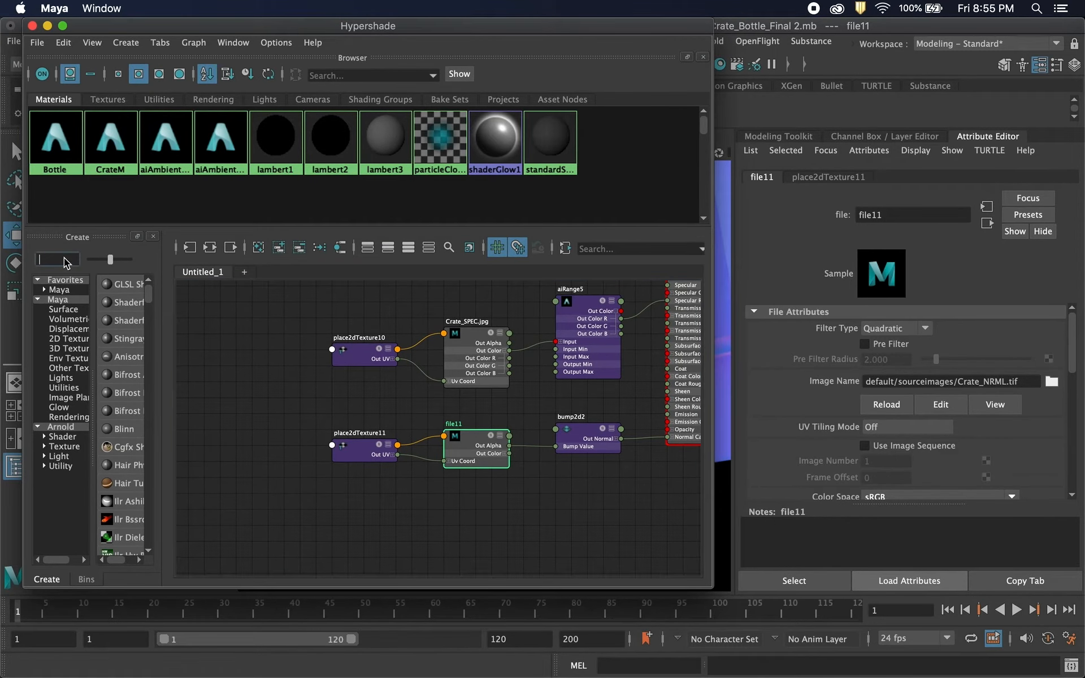
pyautogui.write('ain')
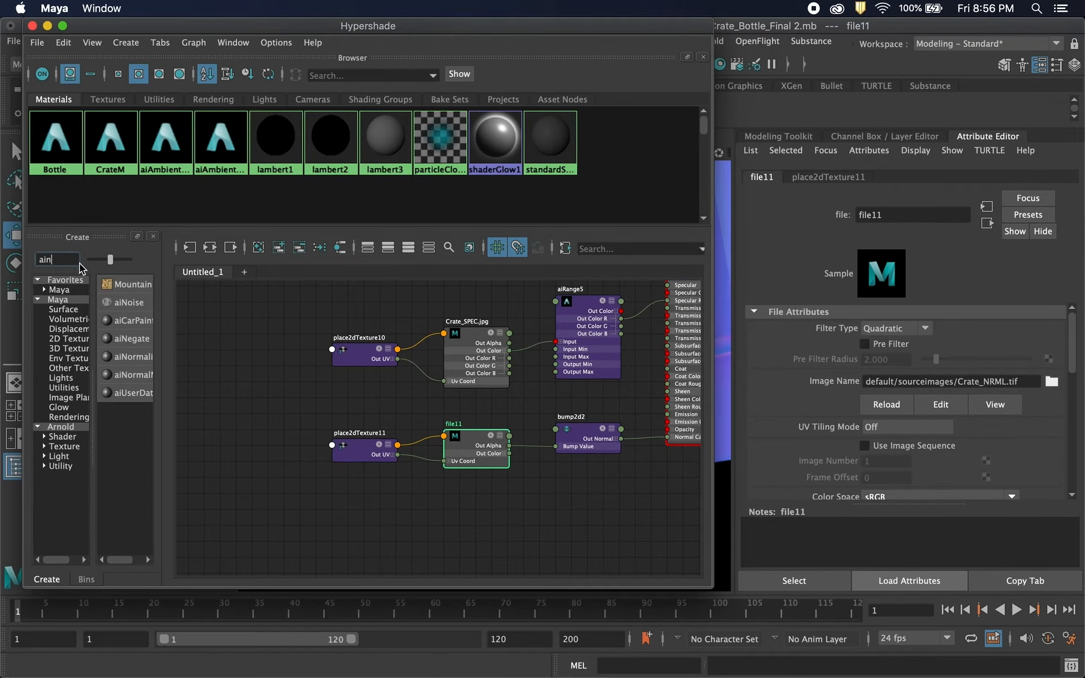
pyautogui.click(134, 375)
pyautogui.moveTo(446, 434); pyautogui.dragTo(570, 484)
pyautogui.moveTo(525, 486); pyautogui.dragTo(316, 413)
pyautogui.moveTo(475, 436); pyautogui.dragTo(409, 420)
pyautogui.moveTo(478, 436); pyautogui.dragTo(570, 494)
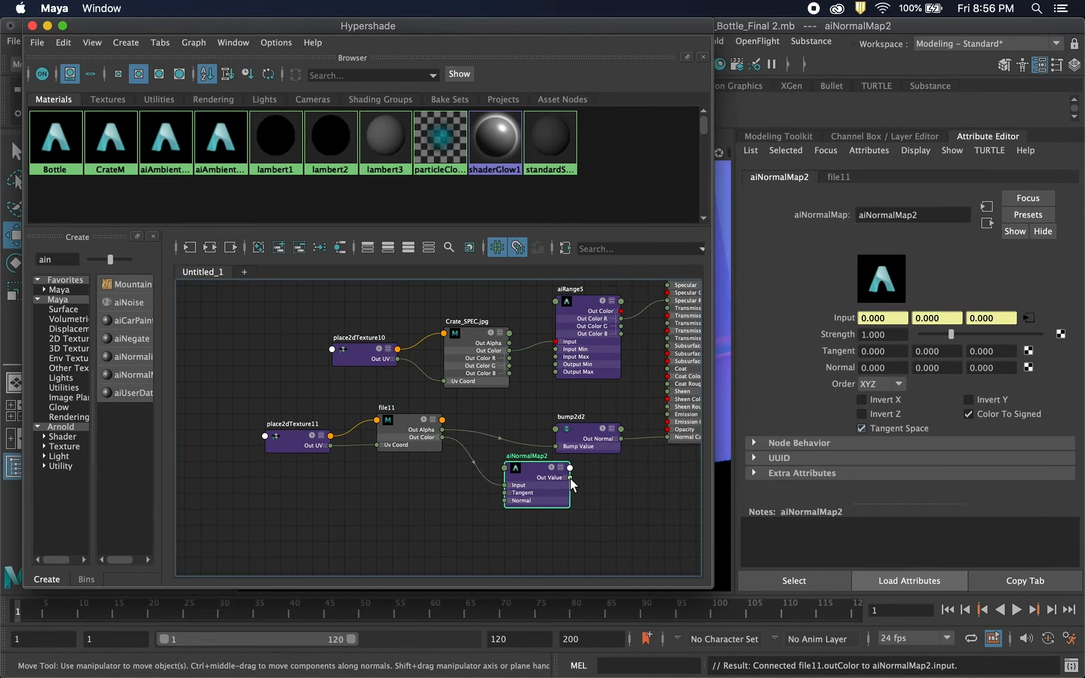